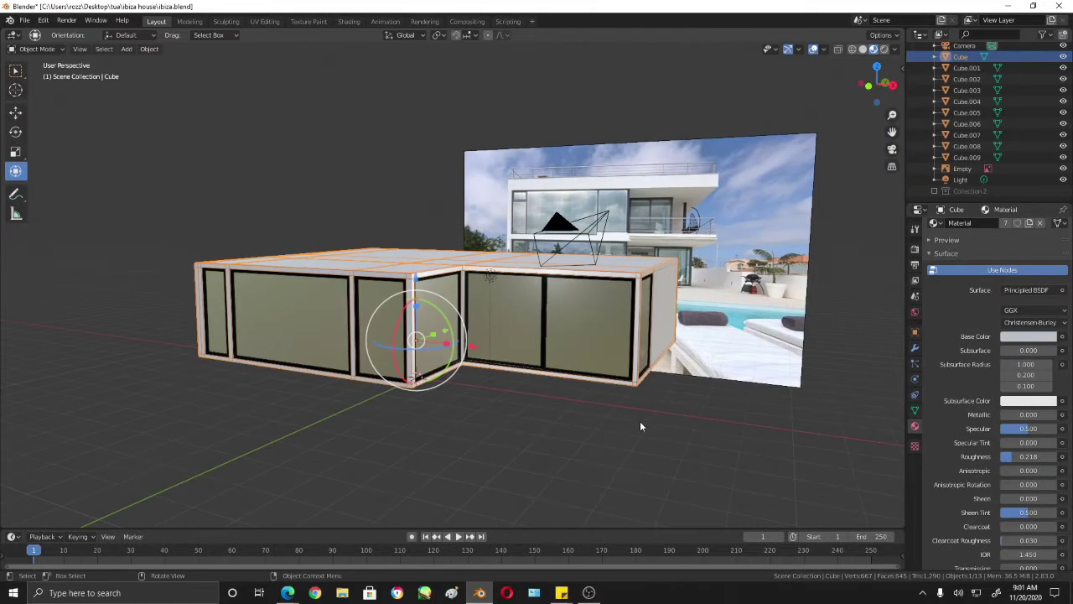
Step: Duplicate the ground-floor building shell and move the copy up about 3.35 m along Z to form a second storey
middle_click_drag(640, 427, 584, 412)
middle_click_drag(399, 273, 381, 289)
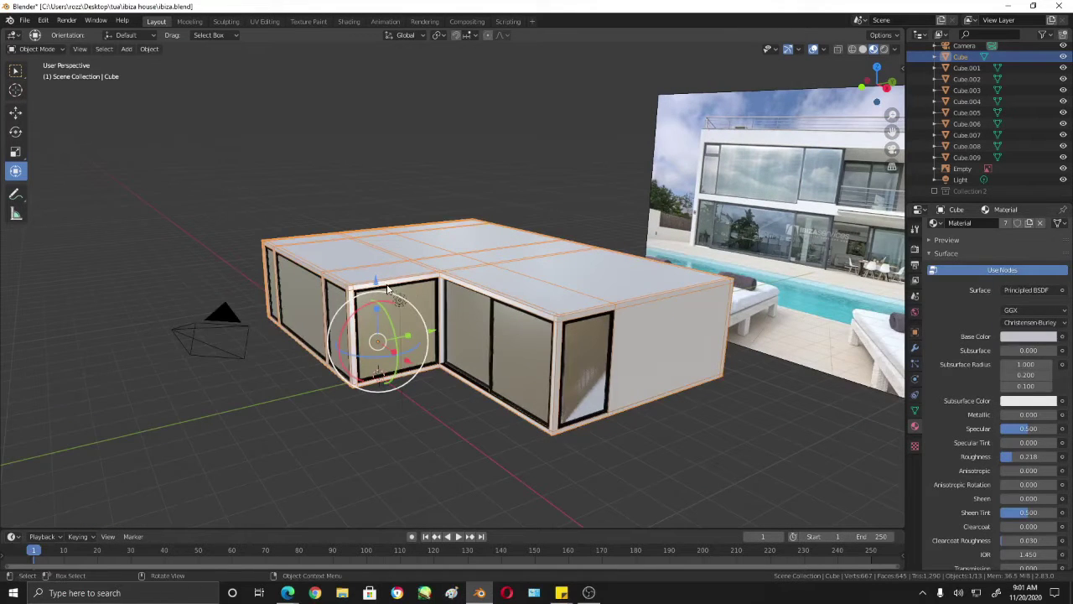
key("shift+d")
right_click(373, 288)
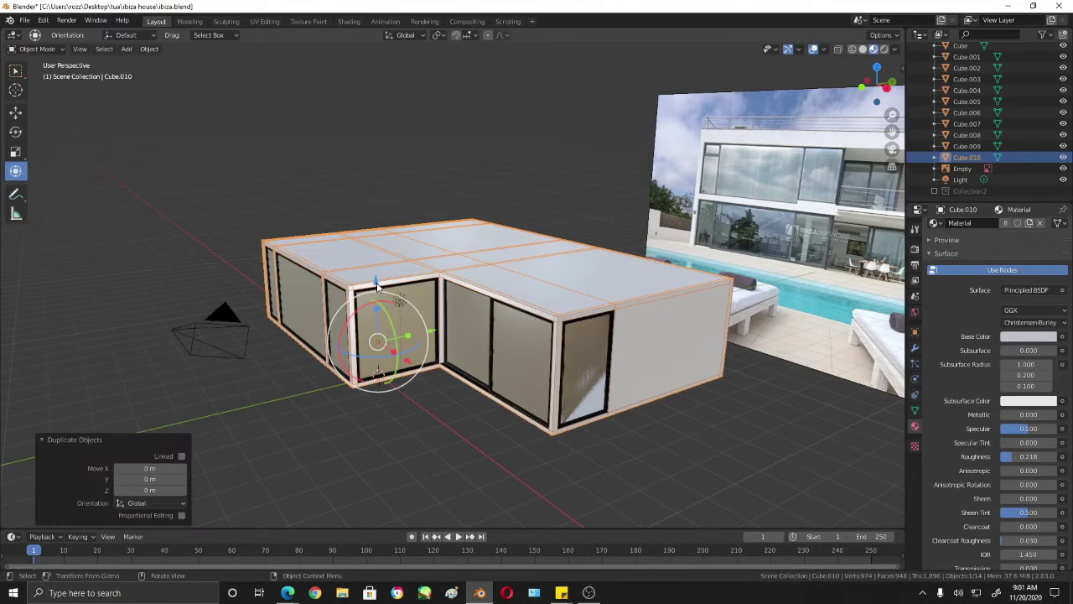
key("g")
key("z")
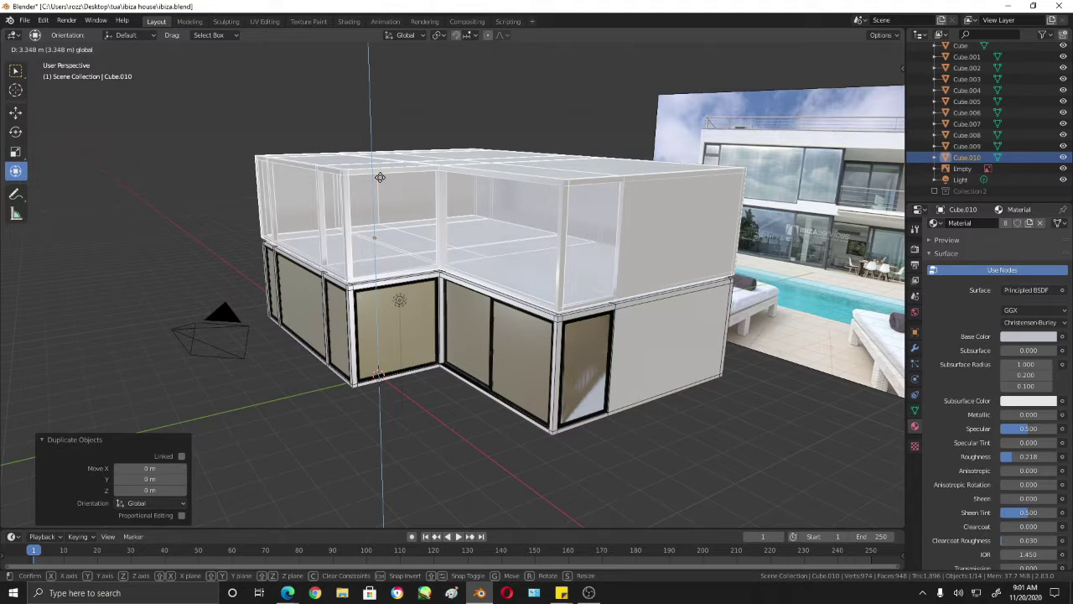
left_click(379, 177)
Step: Raise the second-storey copy about 0.12 m along Z, aligning it with the reference photo in the front wireframe view
key("KP_1")
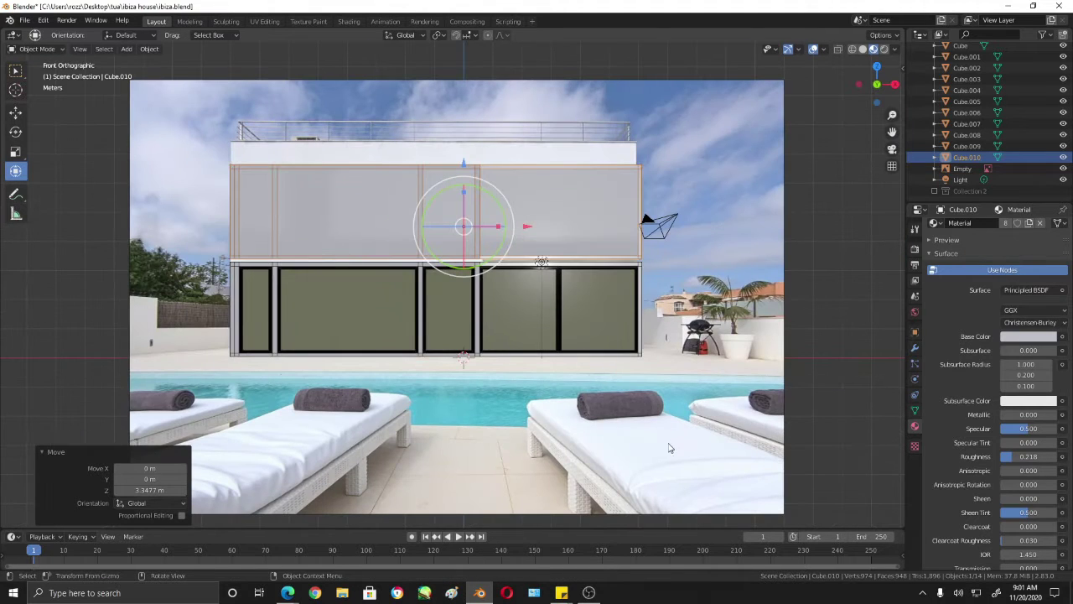
key("shift+z")
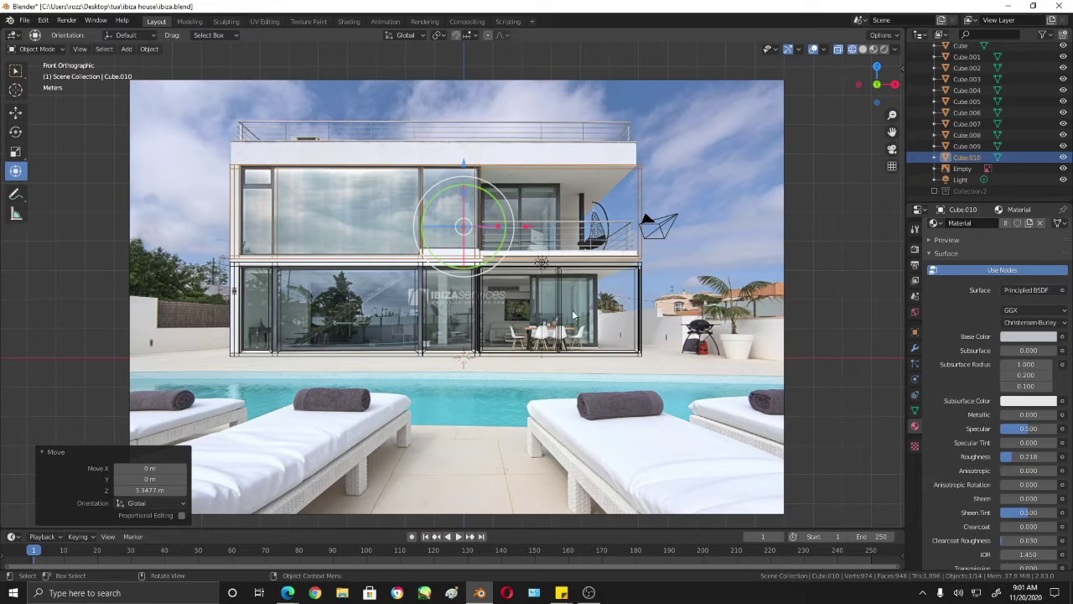
scroll(456, 283, "up", 2)
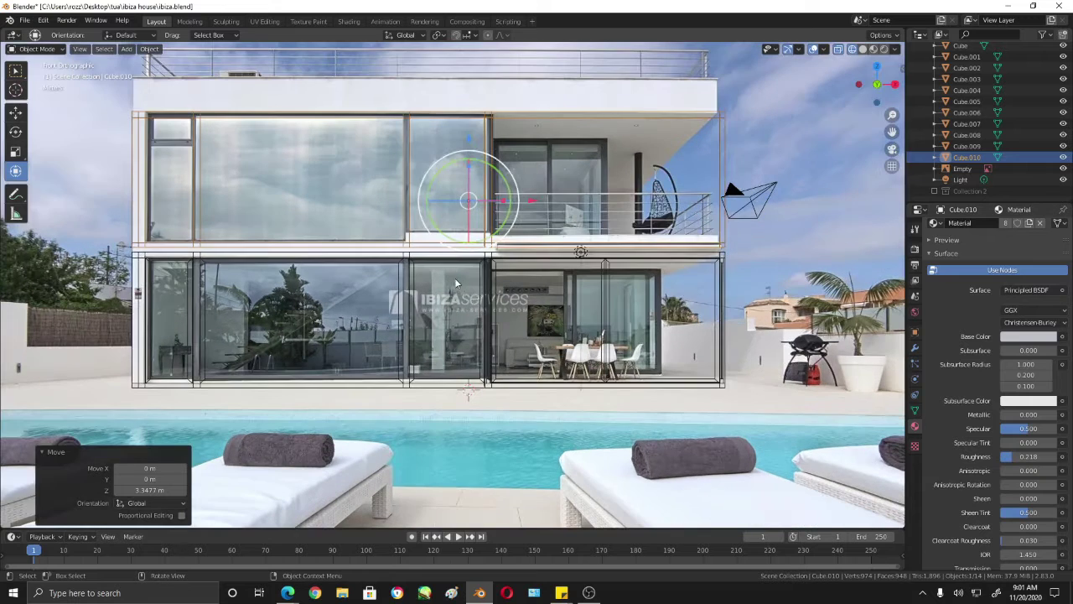
key("g")
key("z")
left_click(468, 127)
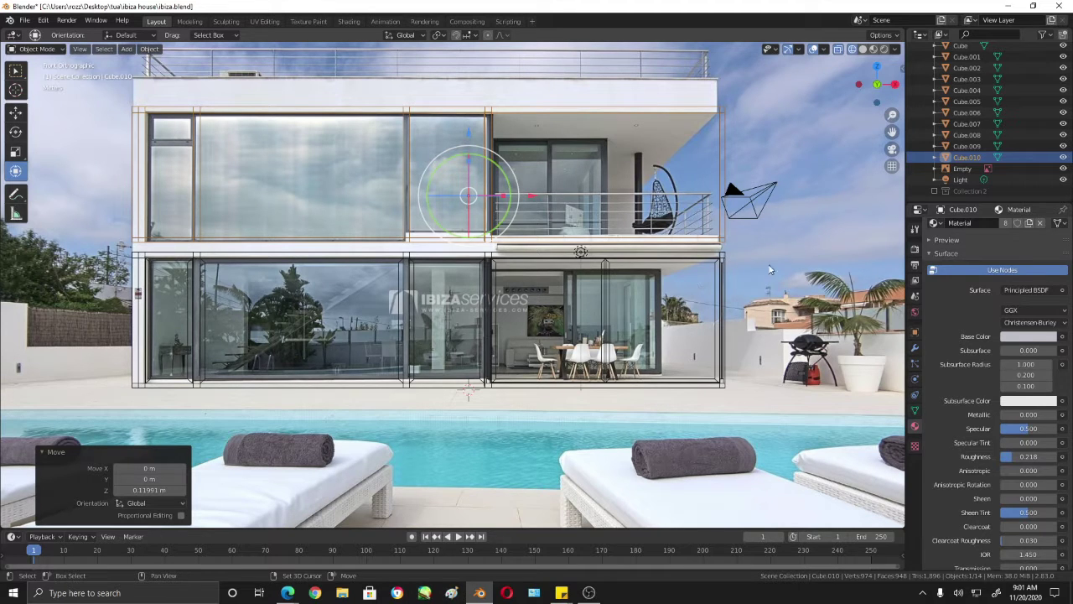
key("shift+z")
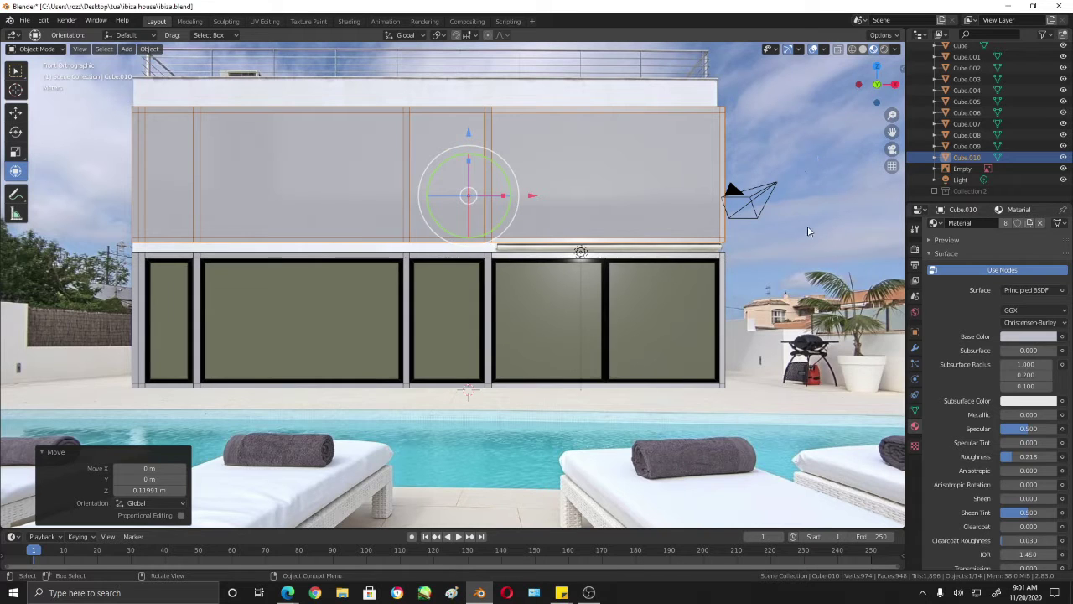
Step: Enable the Screencast Keys display
key("n")
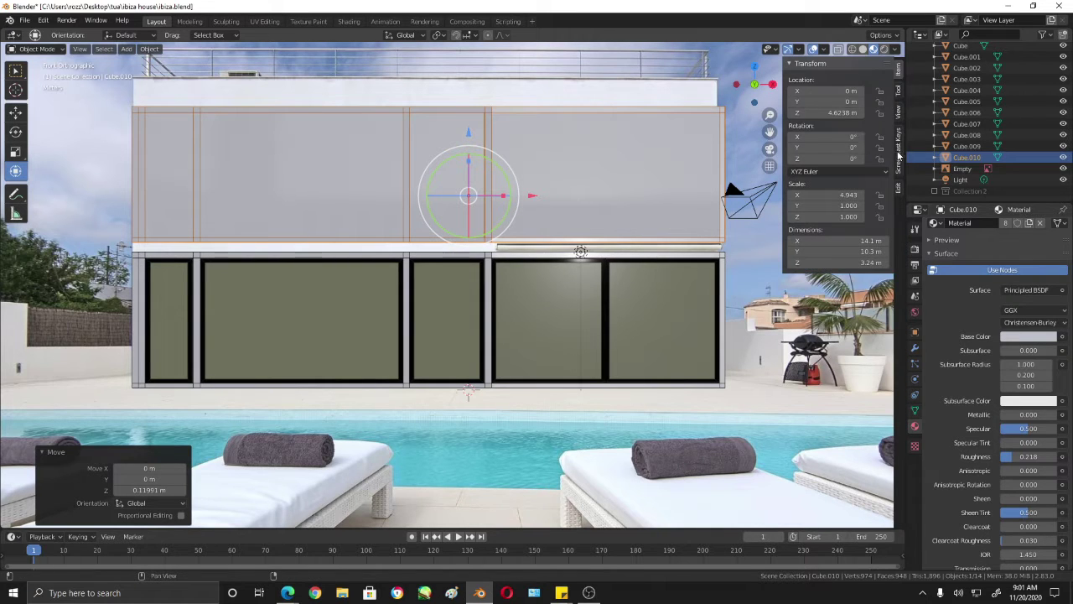
left_click(897, 148)
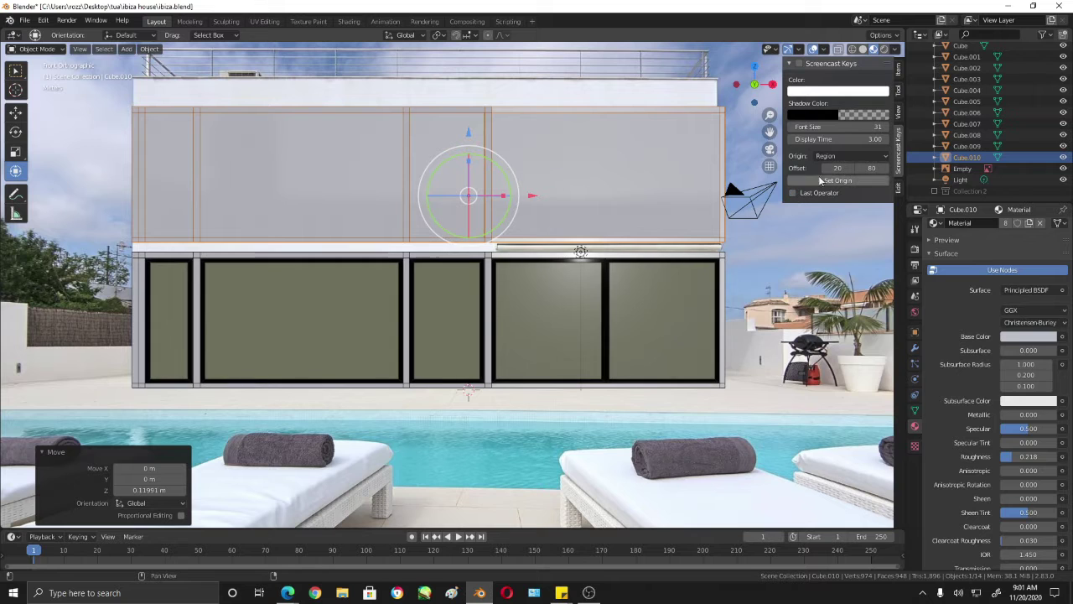
left_click(799, 64)
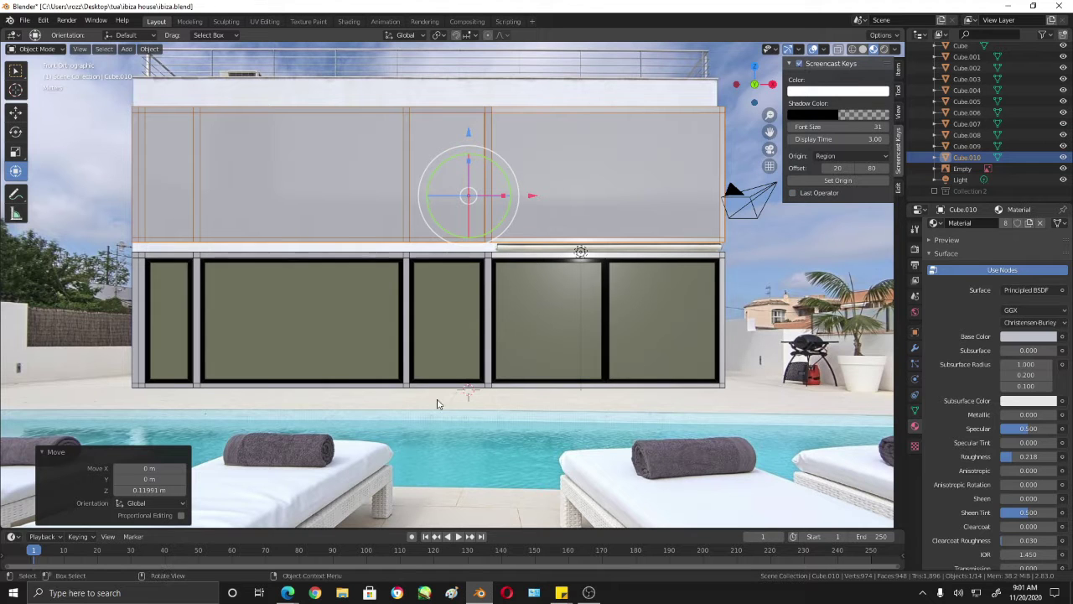
Step: Lower the bottommost row of vertices of the second storey about 0.24 m along Z to meet the ground floor's top edge
scroll(437, 398, "down", 2)
scroll(437, 398, "up", 1)
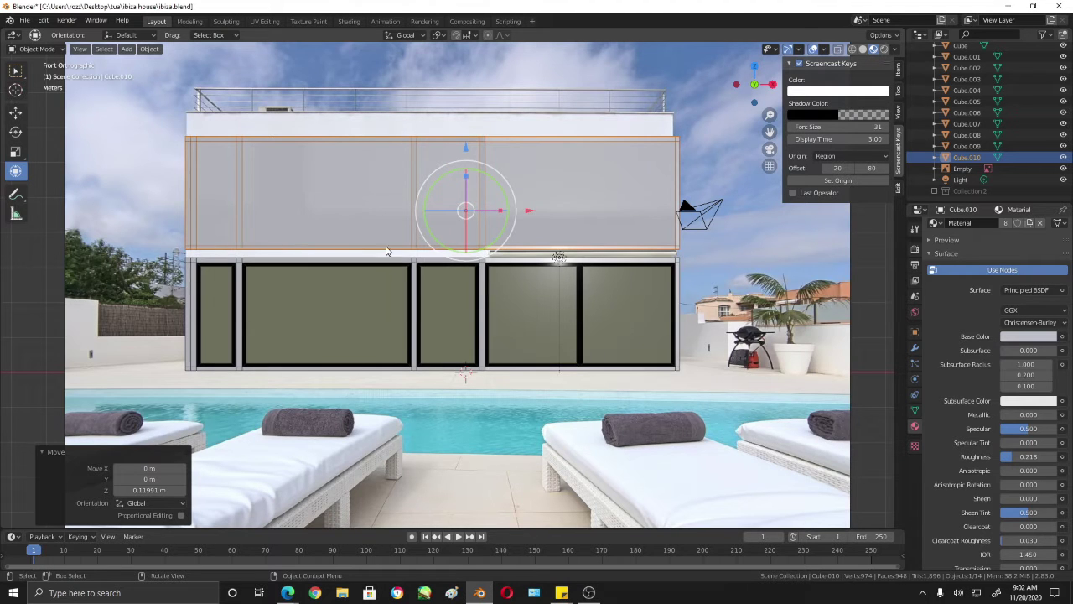
scroll(706, 268, "up", 1)
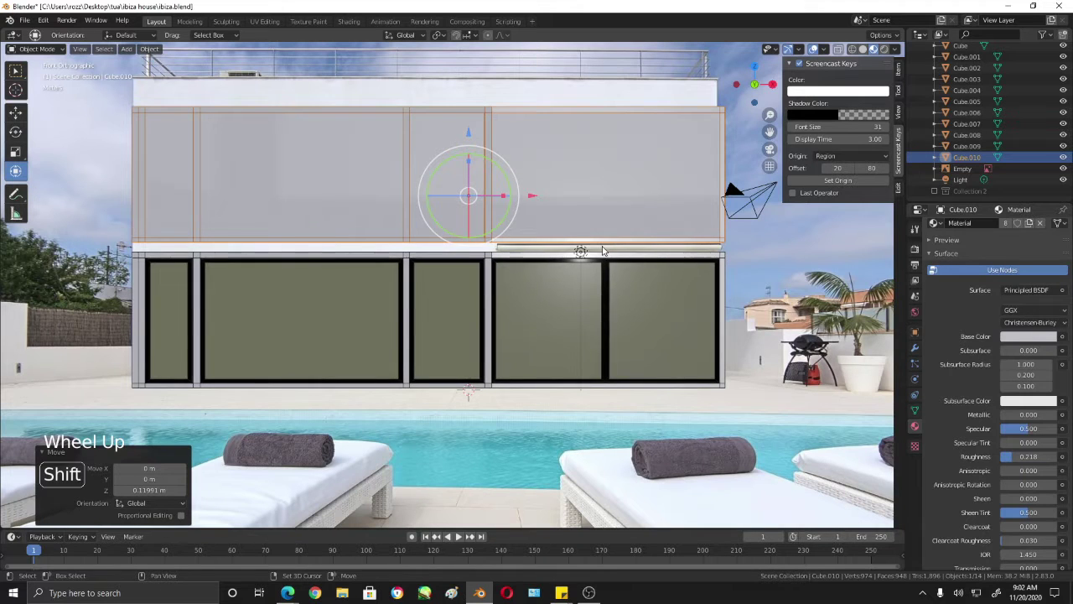
key("shift+z")
key("Tab")
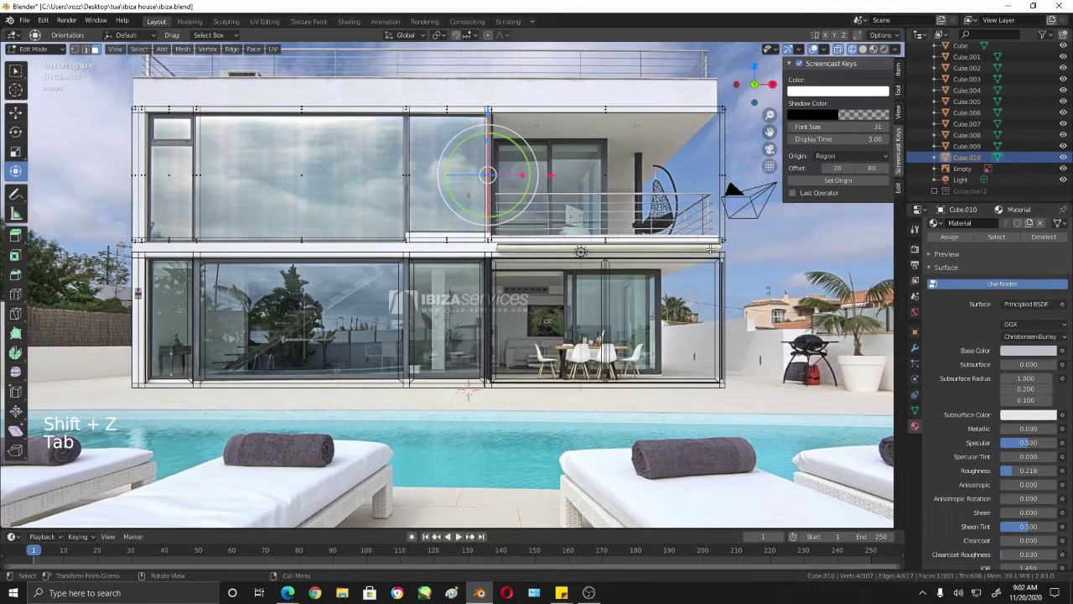
key("1")
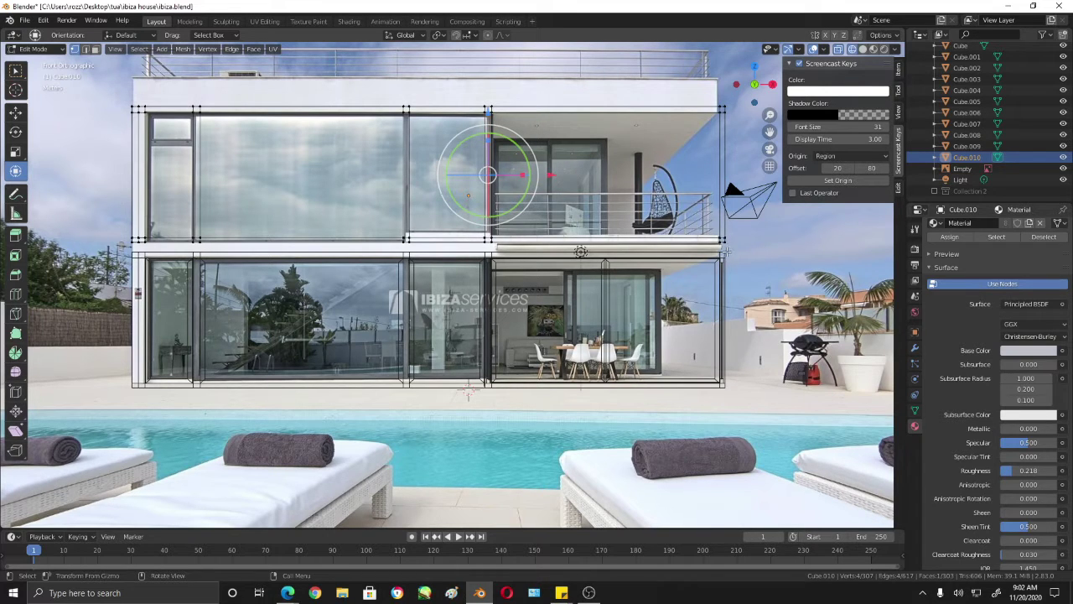
key("b")
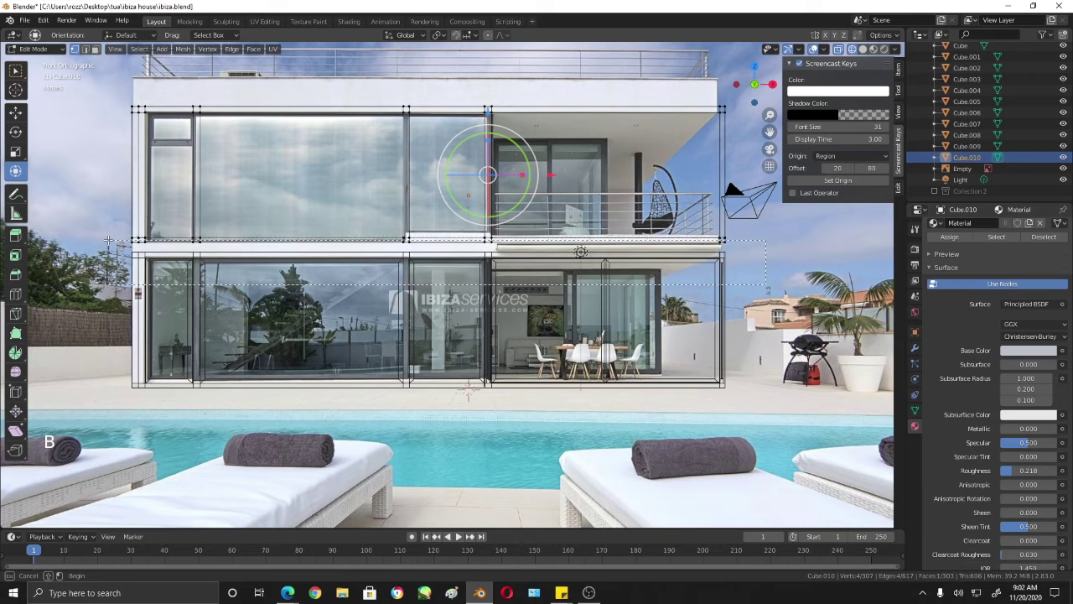
left_click_drag(765, 285, 108, 239)
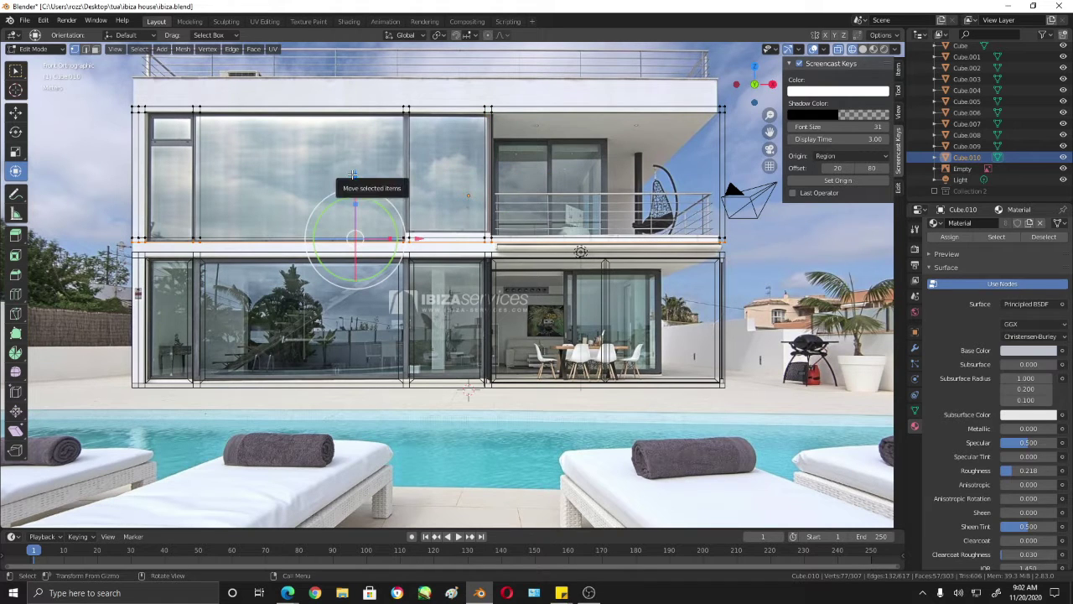
key("g")
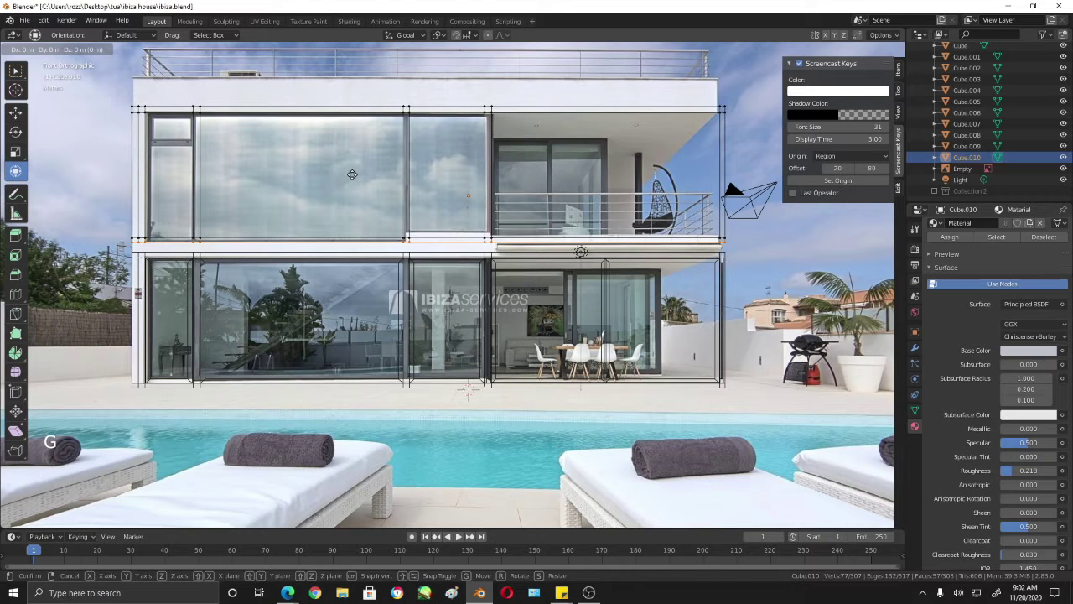
key("z")
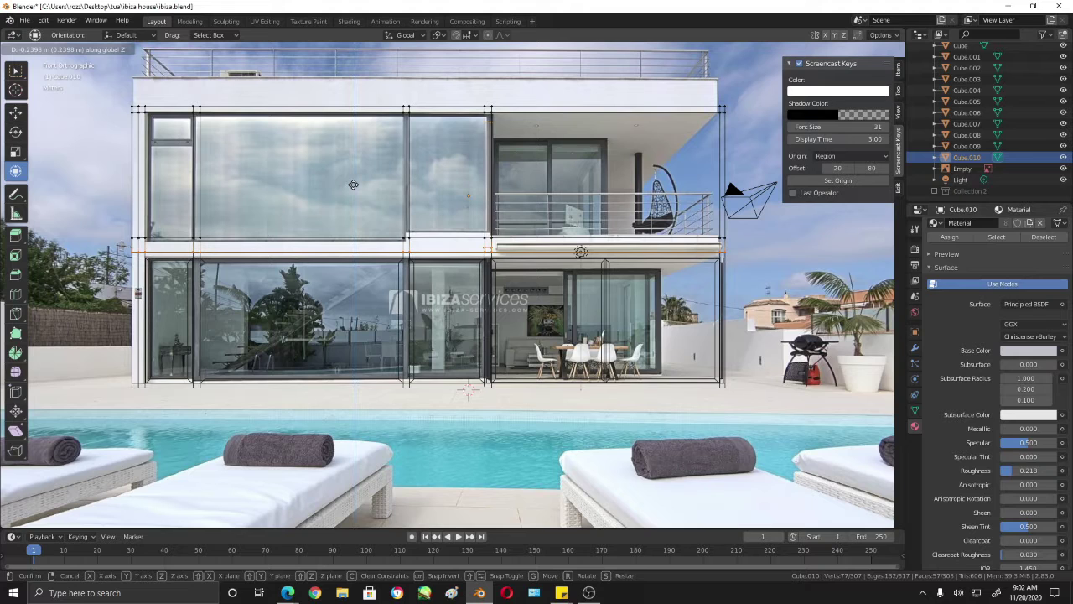
left_click(353, 184)
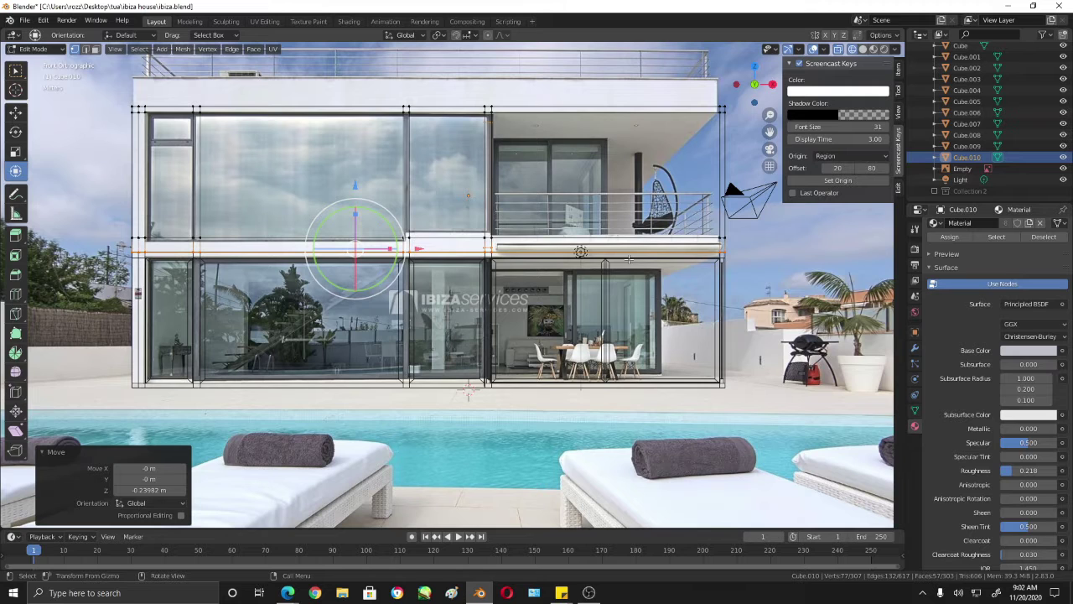
Step: Lower the second storey's next vertex row, at the base of its window openings, about 0.08 m along Z
left_click(199, 237)
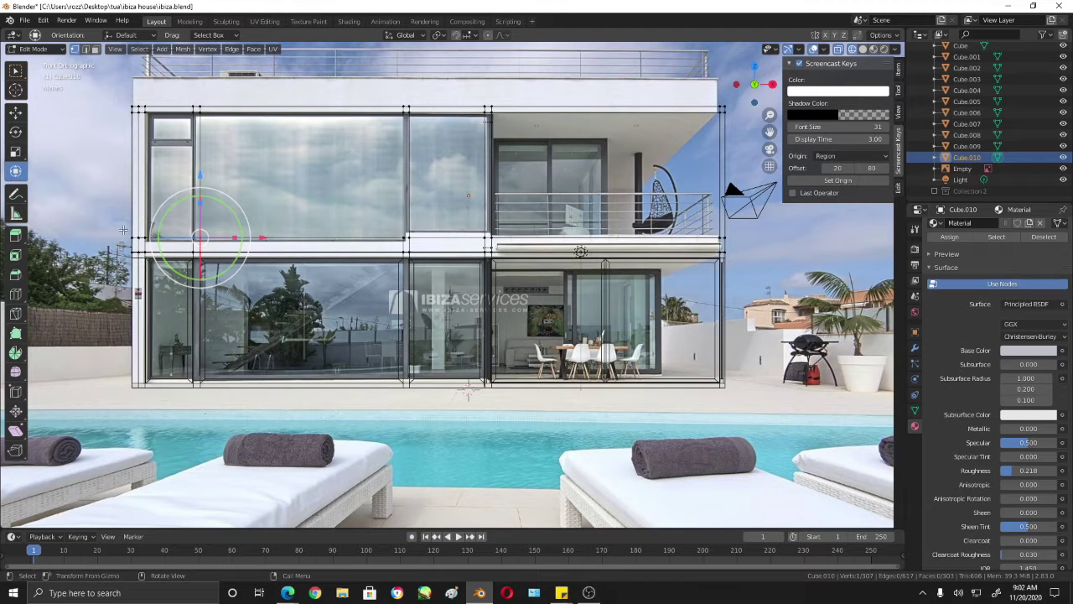
key("b")
left_click_drag(104, 215, 785, 237)
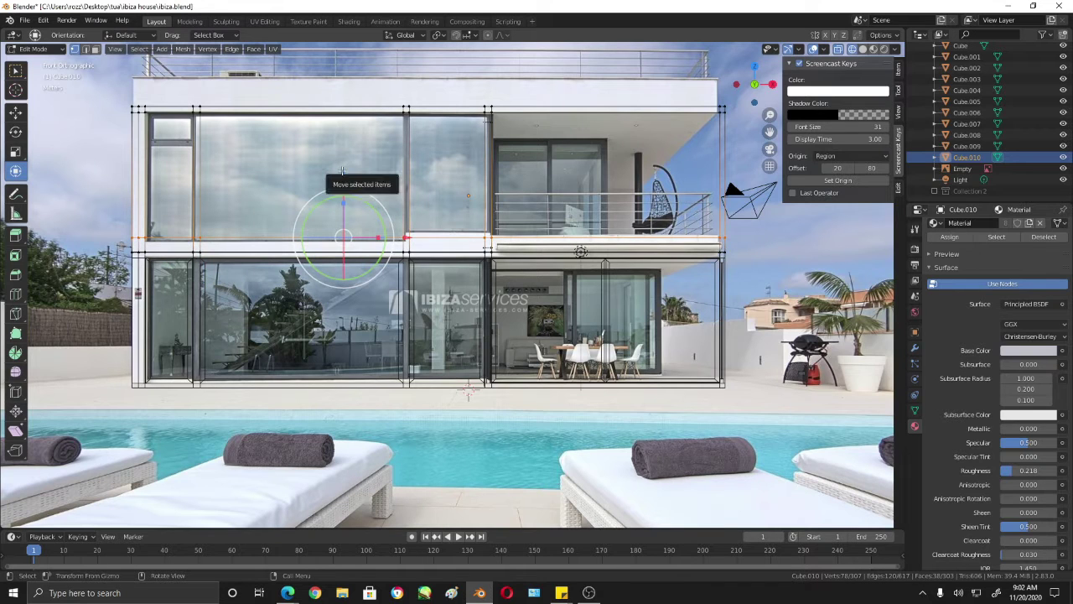
left_click_drag(343, 175, 342, 183)
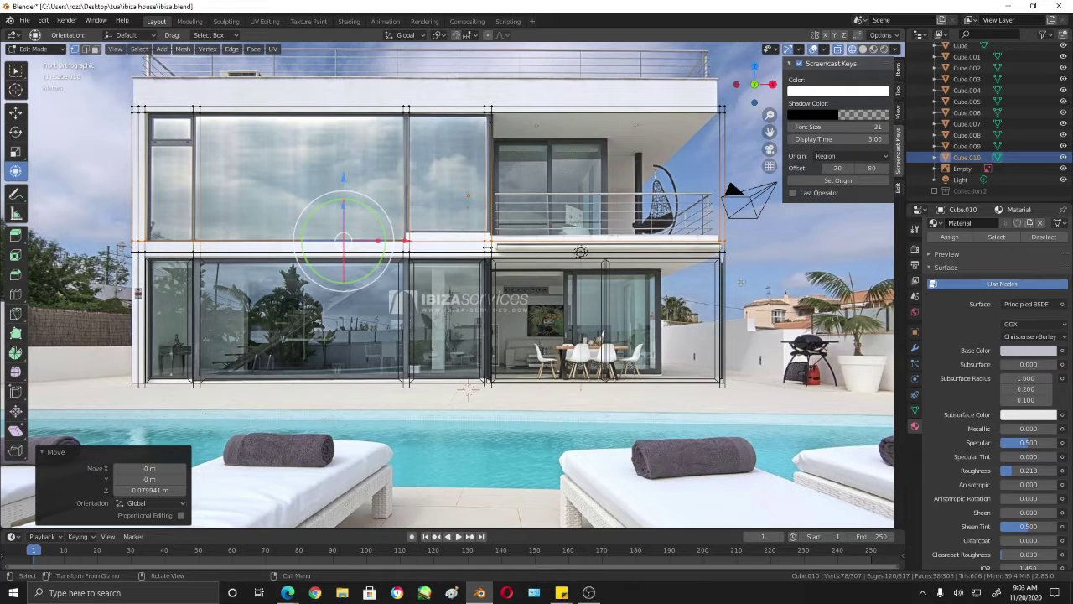
Step: Raise the topmost row of vertices of the second storey about 0.71 m along Z to the roof edge in the photo
key("b")
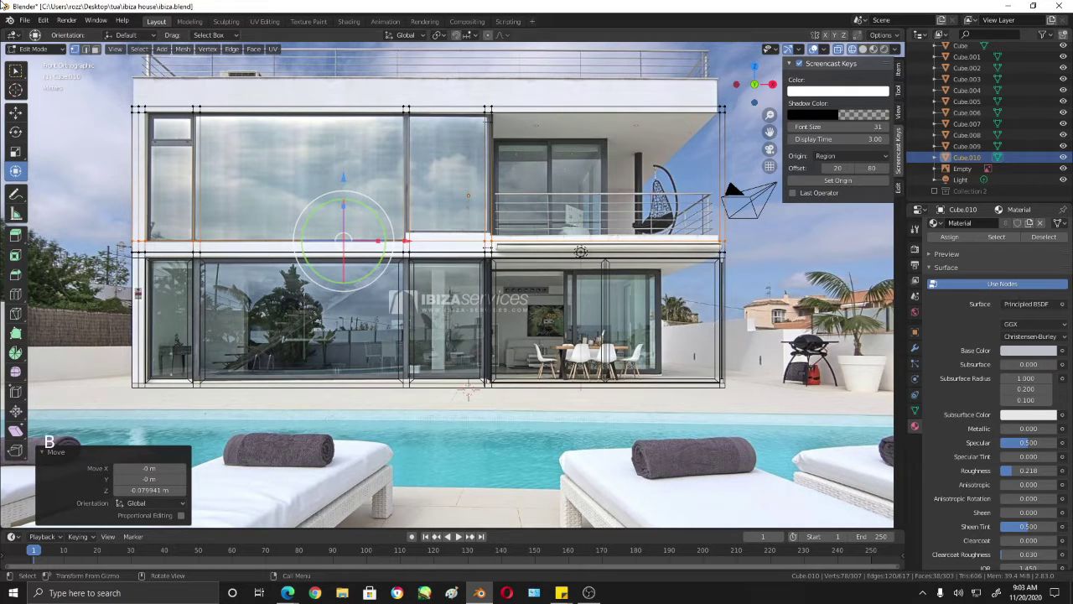
left_click_drag(122, 93, 753, 102)
key("b")
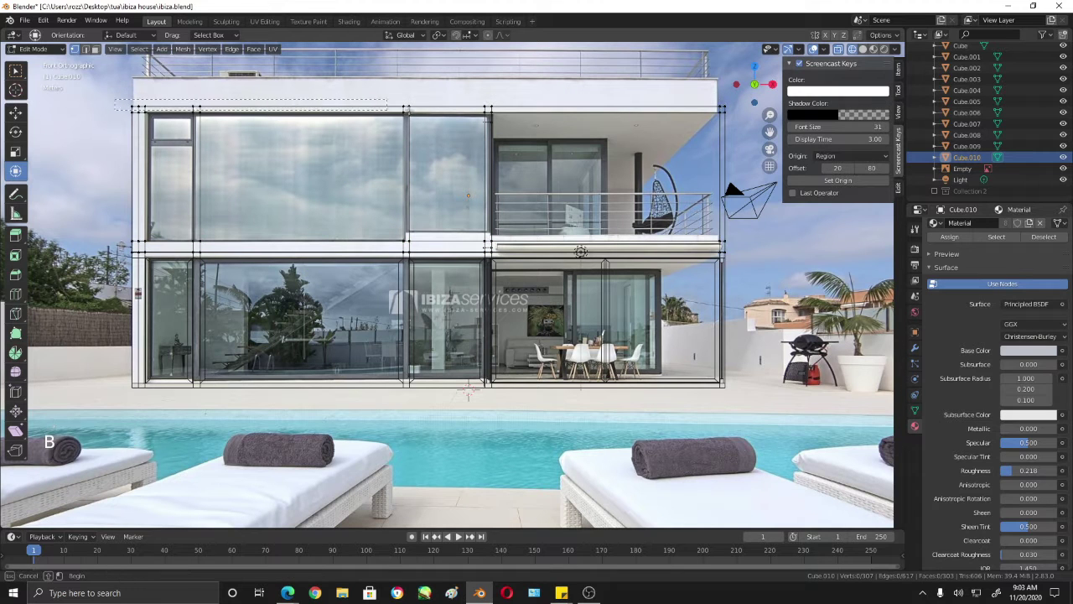
left_click_drag(116, 99, 730, 107)
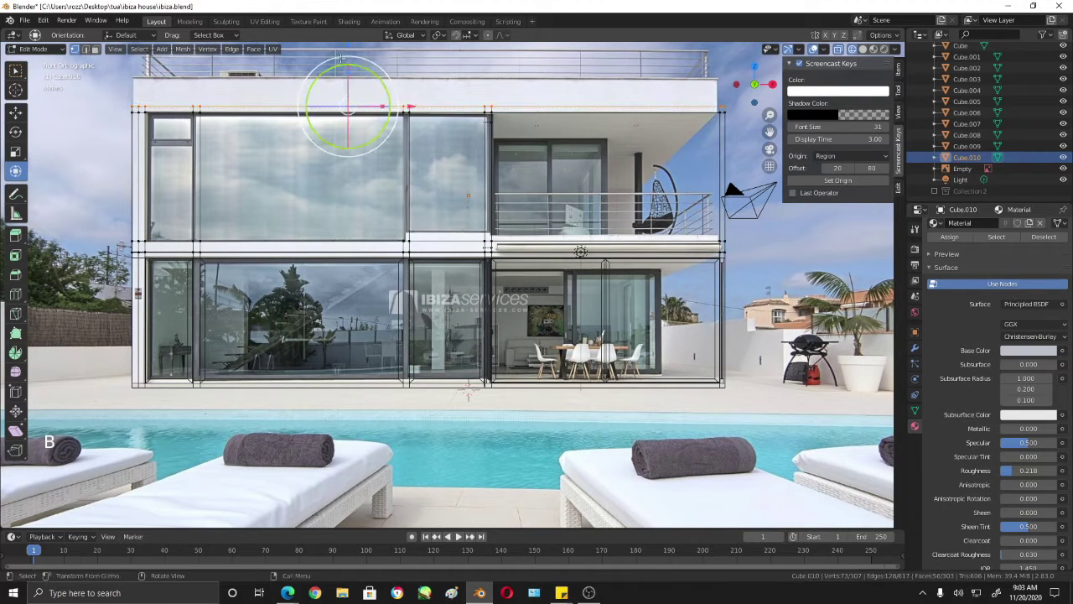
left_click_drag(348, 47, 352, 494)
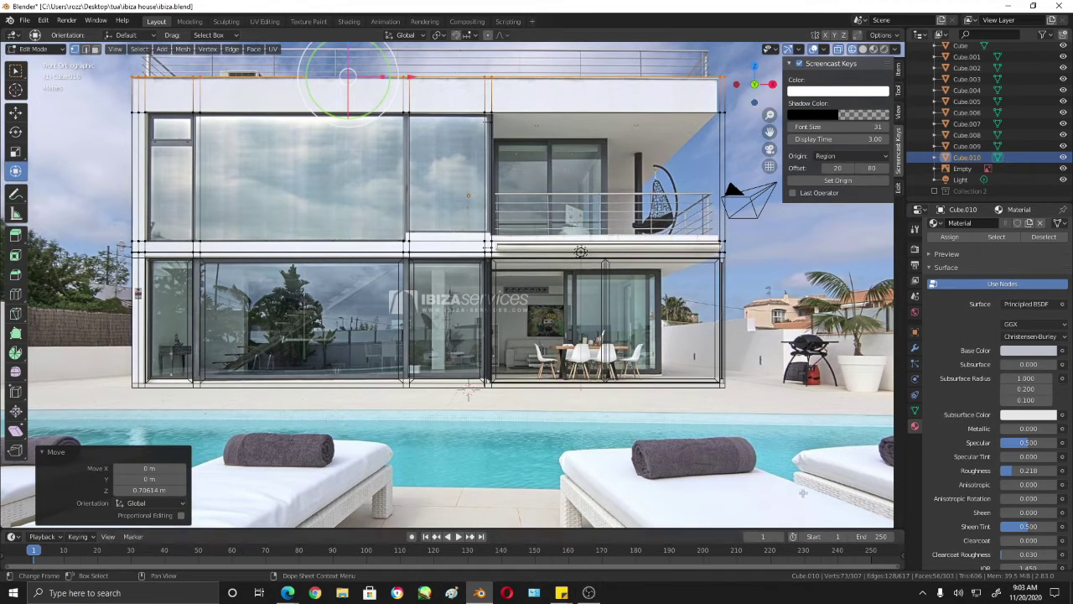
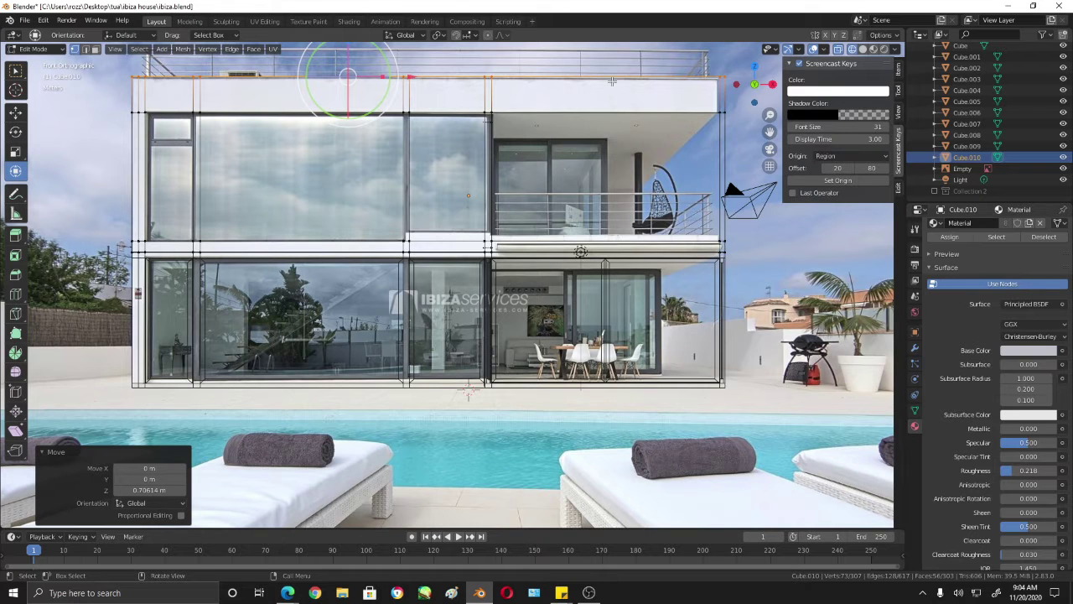
Step: Examine the two-storey model in shaded perspective from the front and above, and clear the vertex selection
middle_click_drag(601, 264, 586, 282)
scroll(586, 283, "down", 3)
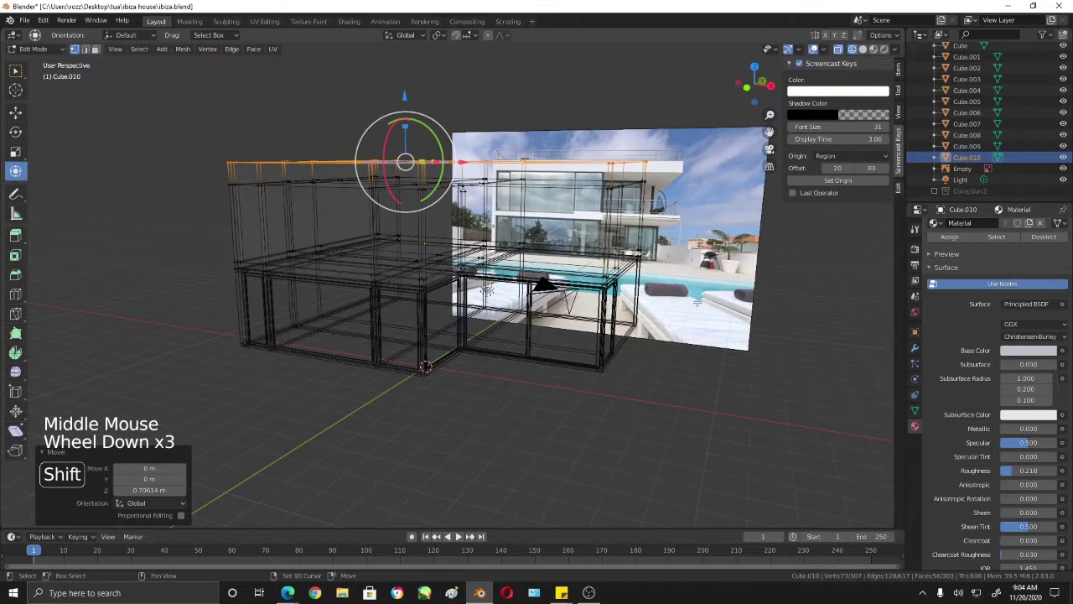
key("shift+x")
key("shift+z")
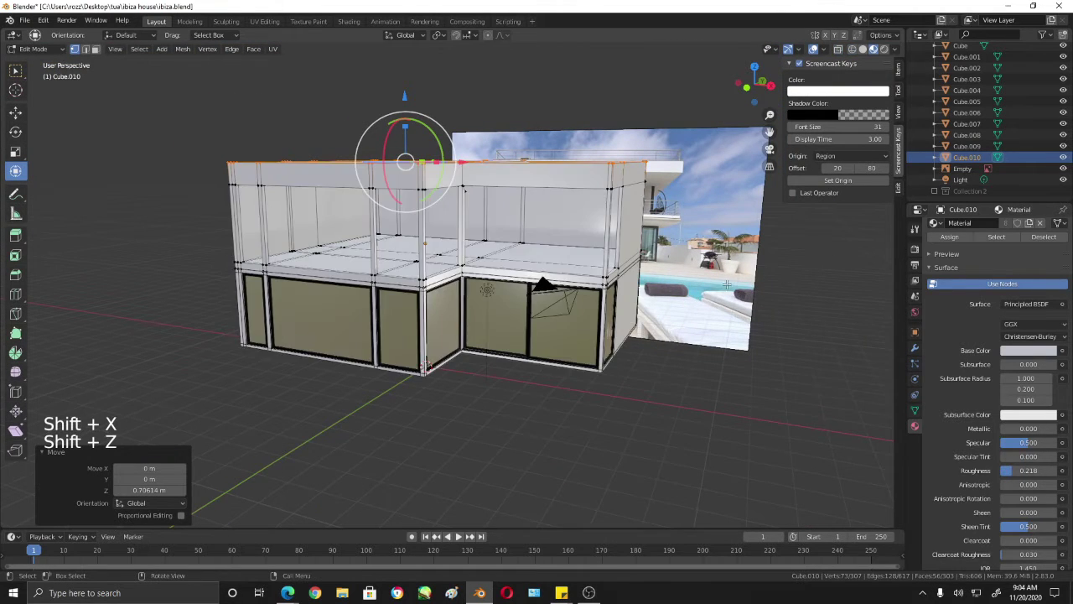
middle_click_drag(696, 301, 707, 316)
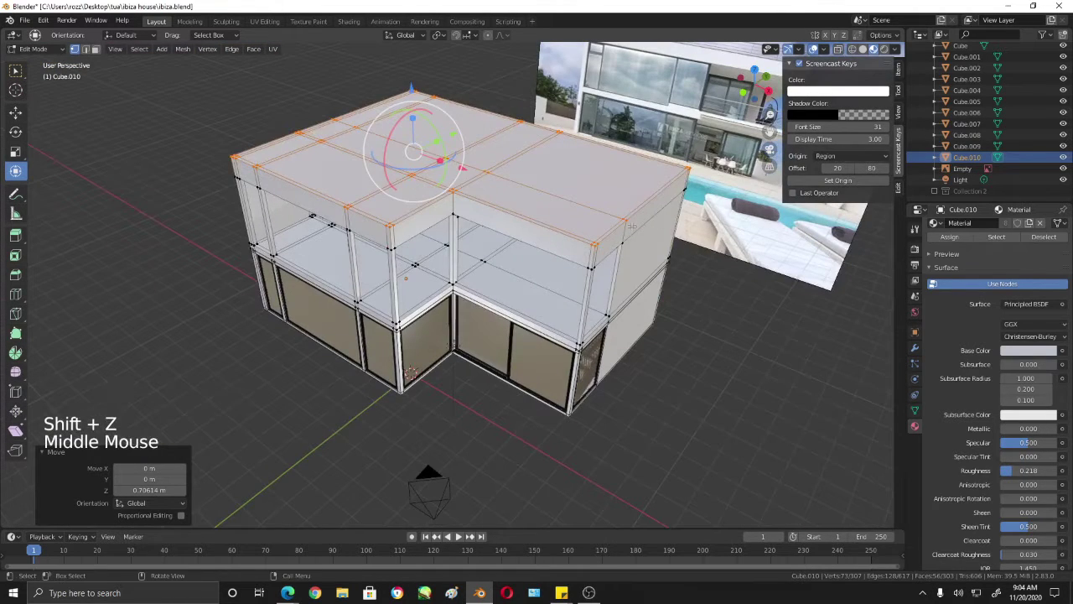
left_click(74, 49)
key("ctrl+z")
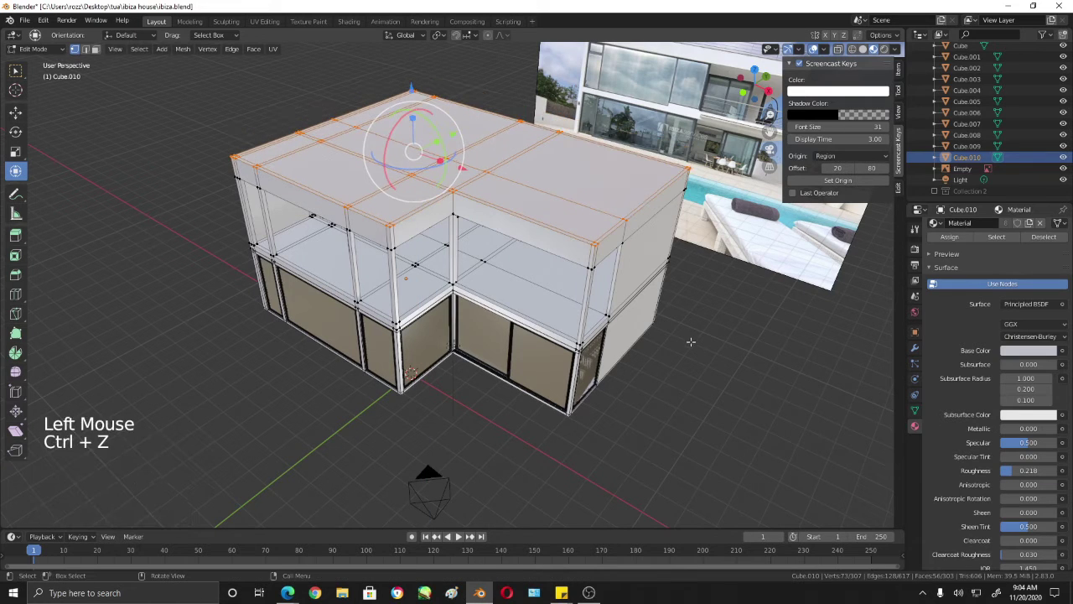
left_click(621, 243)
left_click(682, 363)
middle_click_drag(682, 363, 727, 291)
scroll(670, 294, "up", 2)
Step: In the front wireframe view, add one vertical loop cut near the middle of the second storey's balcony bay, slid by about -0.012
key("KP_1")
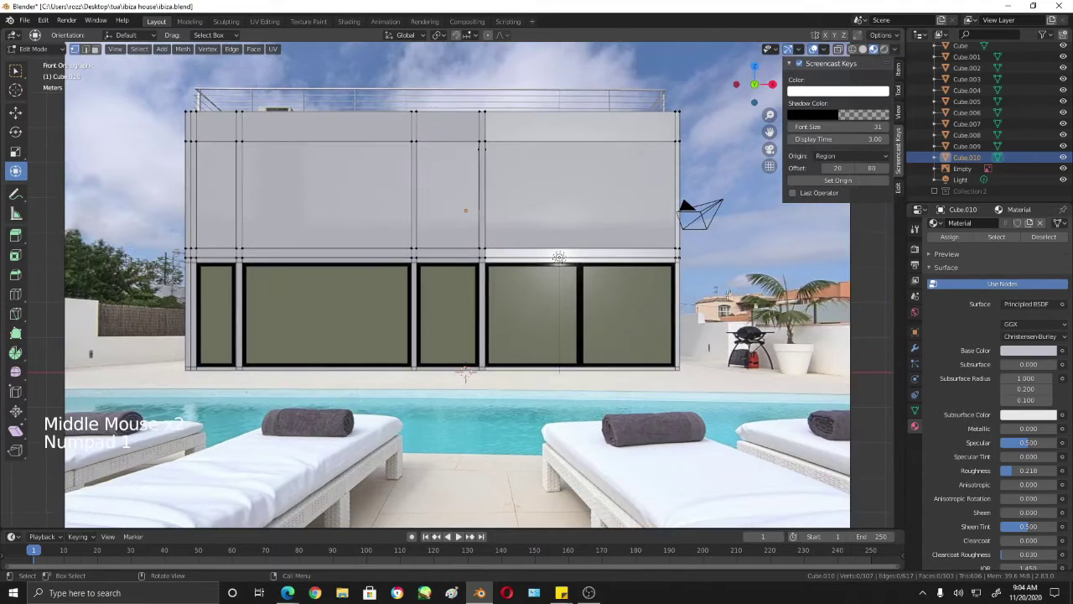
key("shift+z")
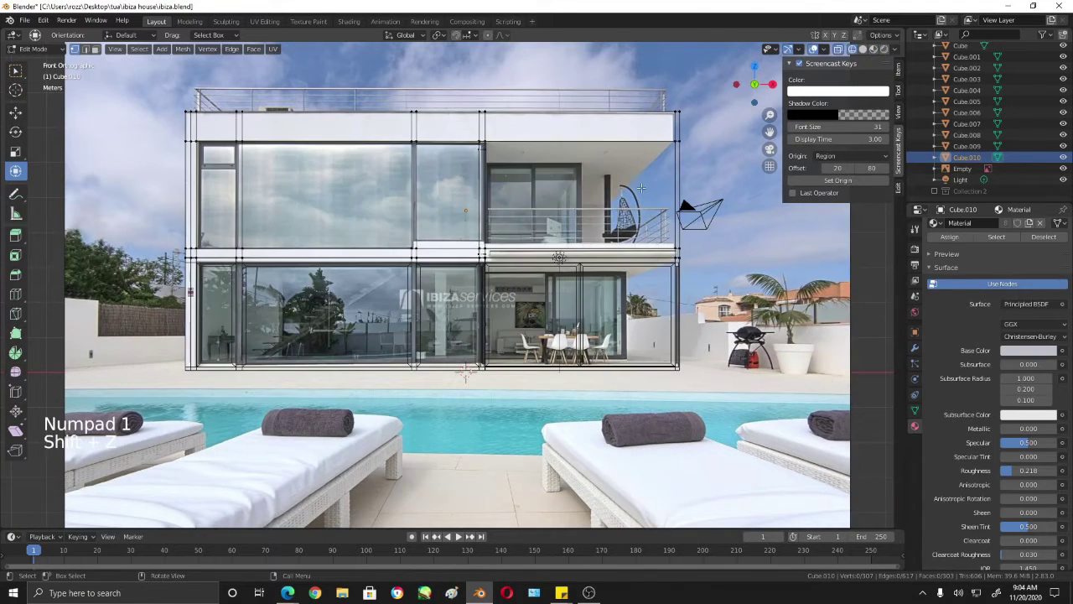
key("ctrl+r")
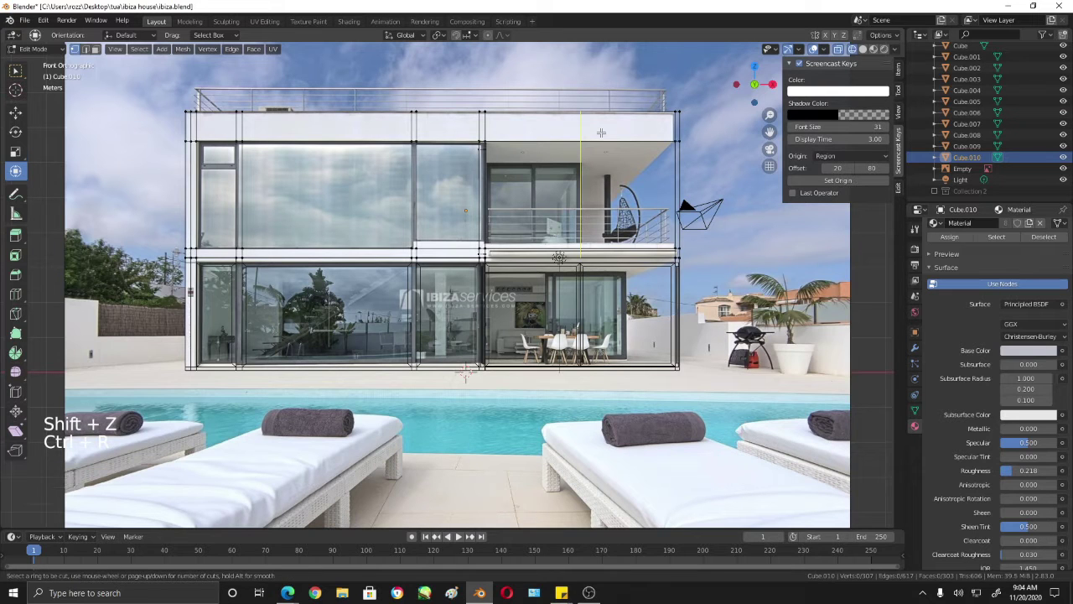
left_click(600, 132)
left_click(601, 134)
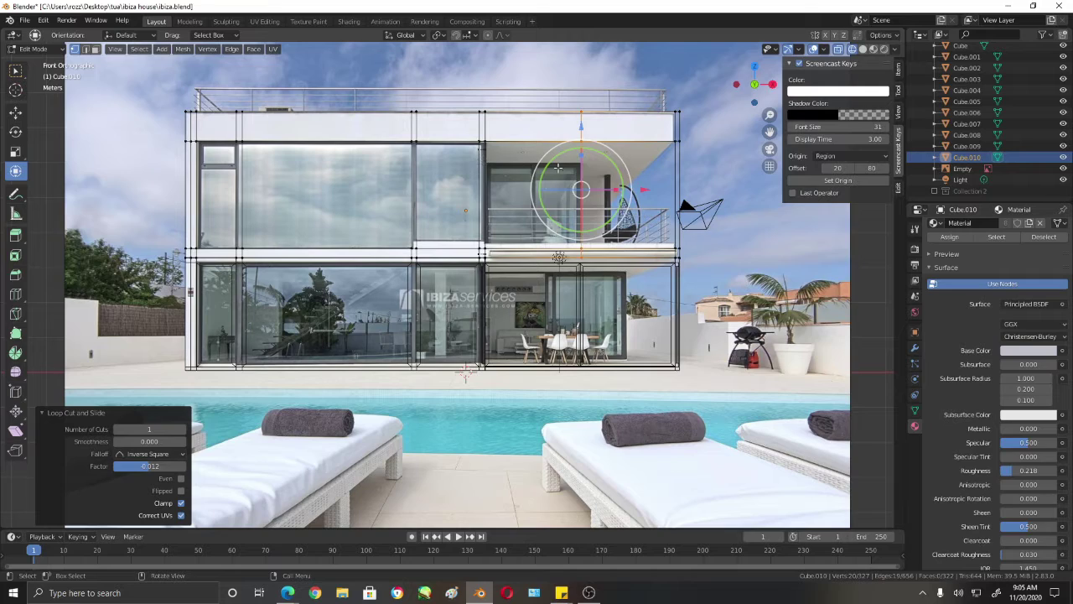
Step: Examine the second storey's balcony recess from several angles in shaded view and compare it with the reference photo
middle_click_drag(757, 279, 652, 286)
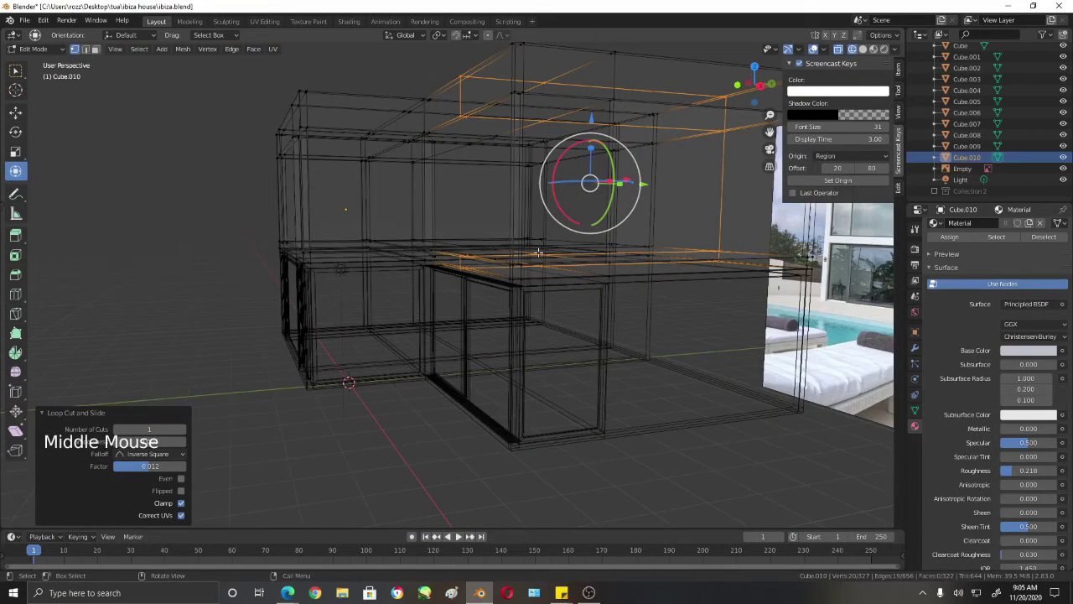
mouse_move(489, 244)
middle_mouse_down()
mouse_move(544, 272)
mouse_move(585, 195)
mouse_move(579, 165)
mouse_move(528, 210)
middle_mouse_up()
key("shift+z")
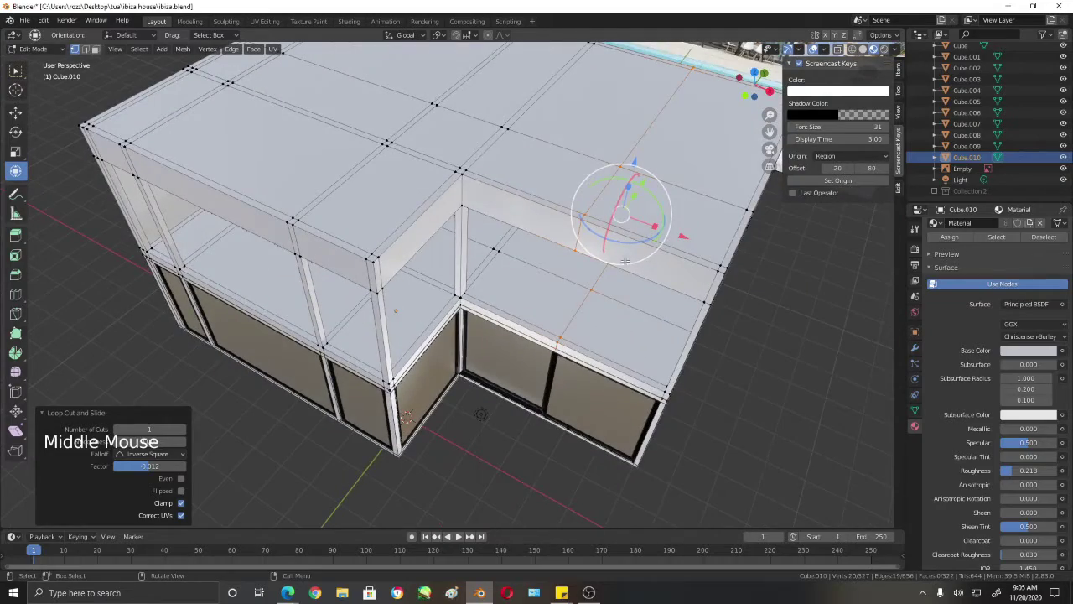
middle_click_drag(624, 262, 634, 252)
middle_click_drag(463, 344, 469, 335)
middle_click_drag(470, 336, 218, 361, "shift")
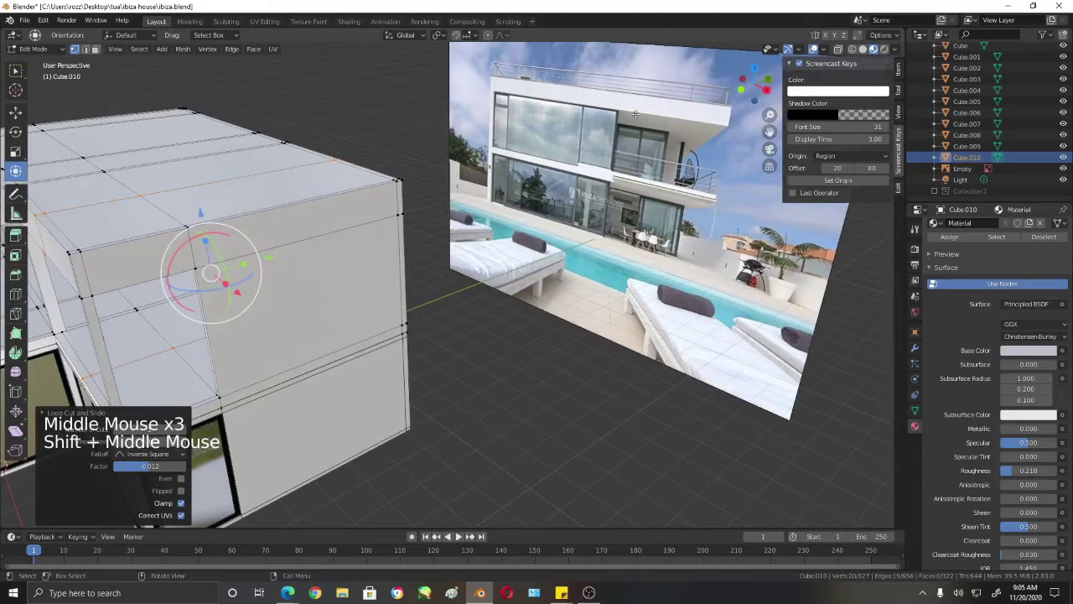
middle_click_drag(700, 100, 690, 74, "shift")
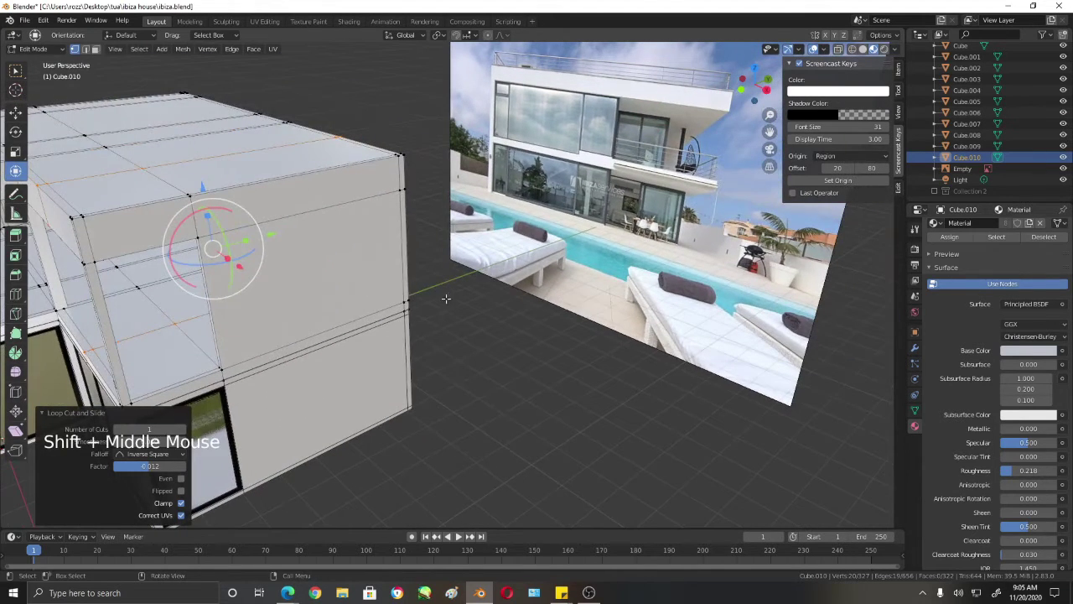
middle_click_drag(446, 298, 517, 268, "shift")
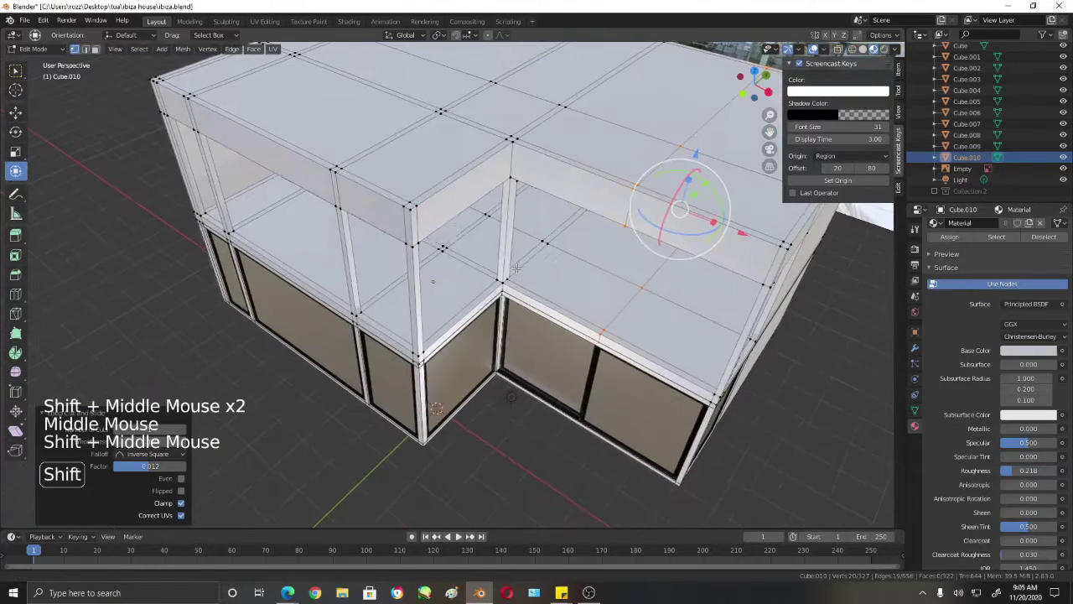
Step: Delete the two roof-band faces along the side of the balcony recess
key("3")
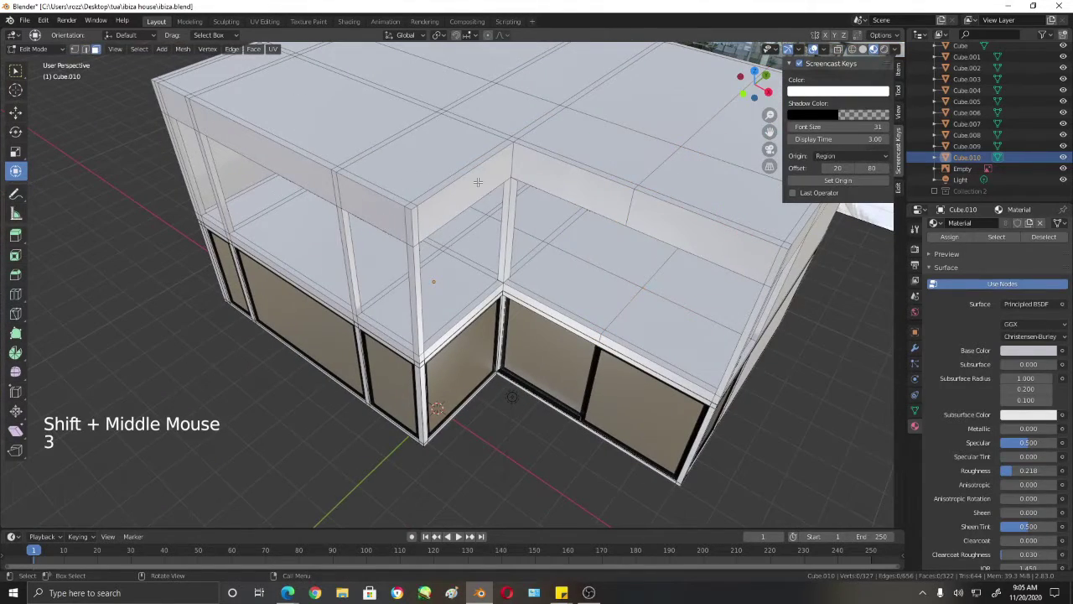
left_click(434, 171)
left_click(416, 228, "shift")
key("x")
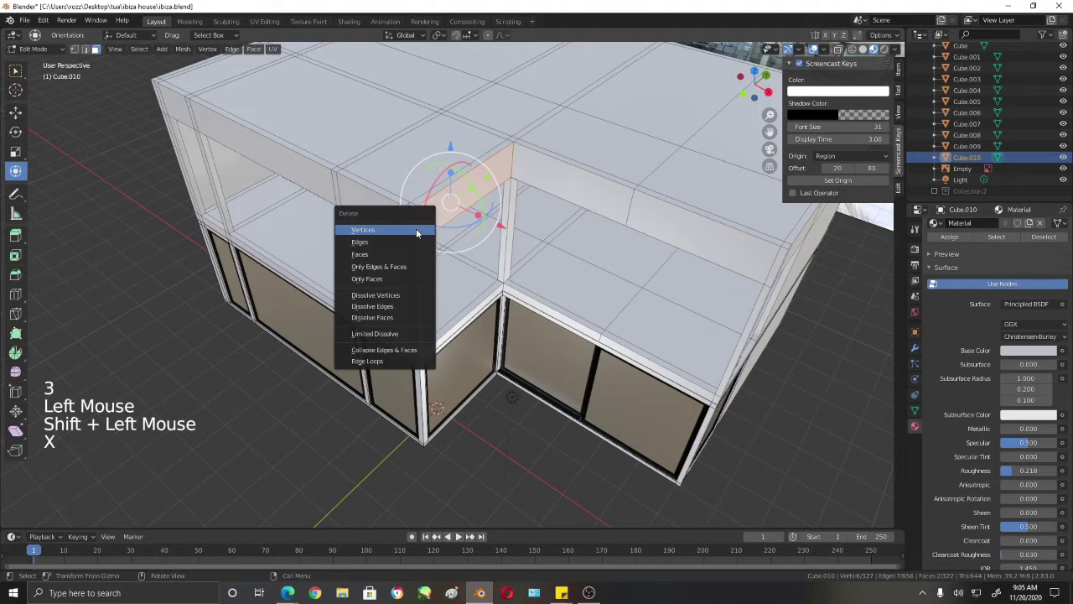
left_click(407, 249)
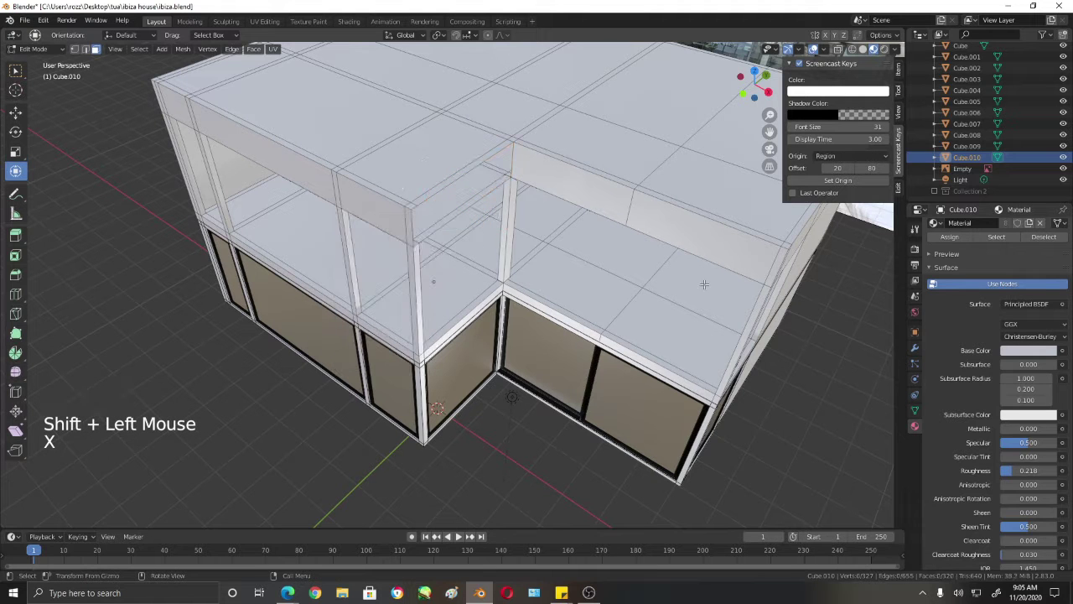
Step: Extrude the three roof-band faces at the back of the balcony recess about 2.98 m forward
middle_click_drag(704, 285, 759, 191)
left_click(759, 191)
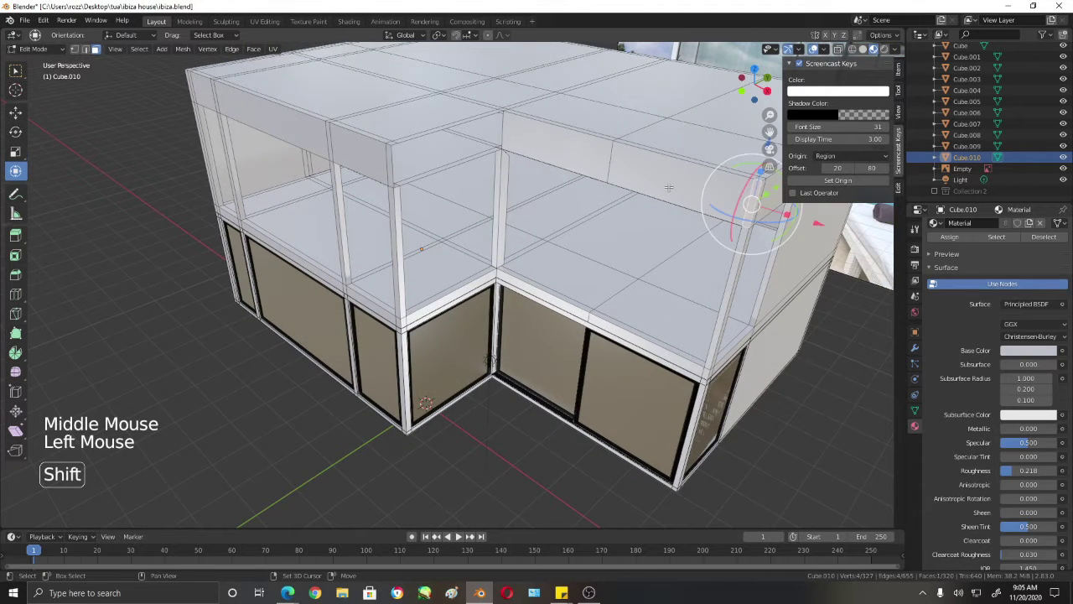
left_click(647, 164, "shift")
left_click(534, 138, "shift")
middle_click_drag(662, 314, 707, 278)
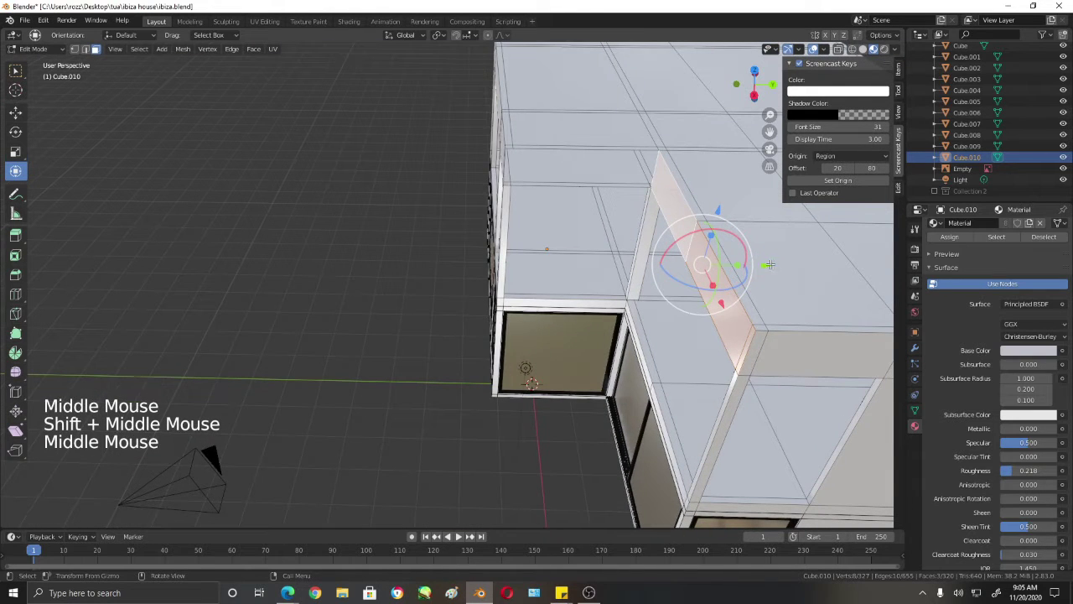
key("e")
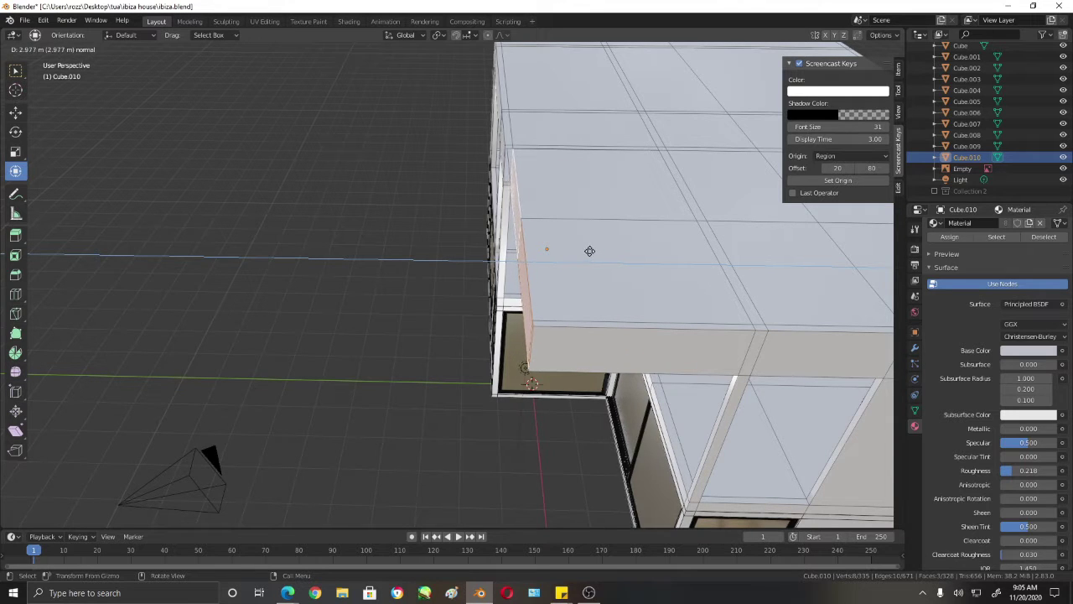
left_click(589, 251)
Step: In the top view, extrude the balcony's roof-band faces a further 0.155 m or so to align with the front facade
key("KP_7")
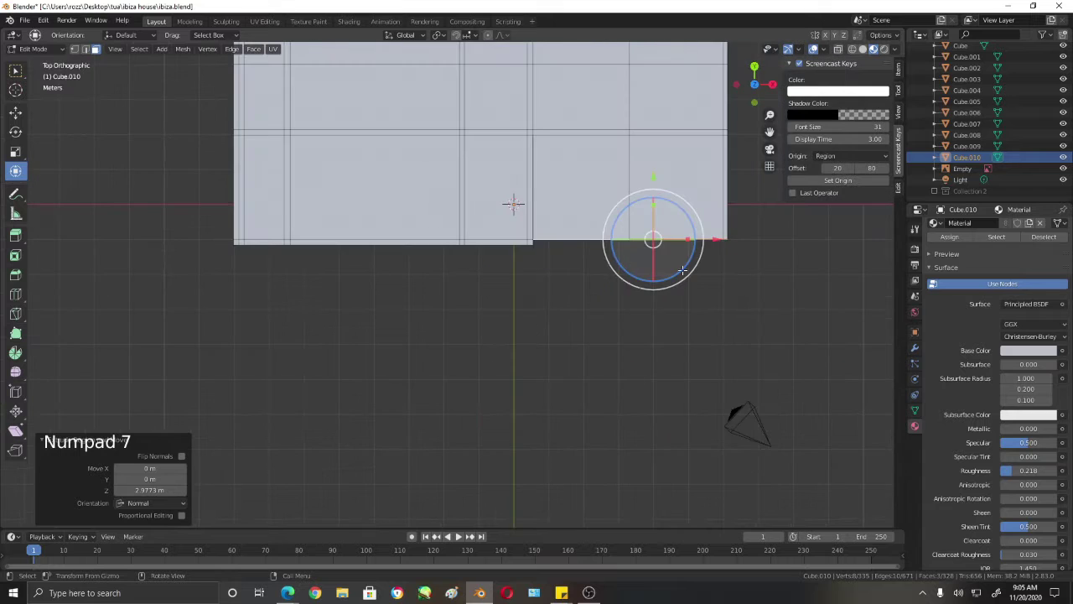
scroll(700, 243, "up", 6)
middle_click_drag(740, 281, 330, 338, "shift")
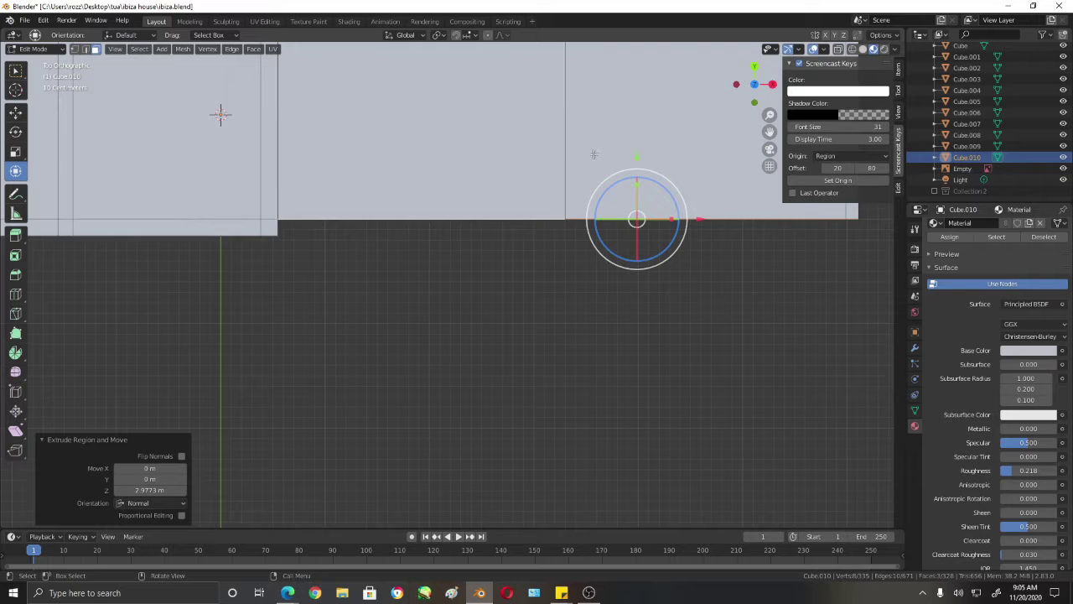
key("e")
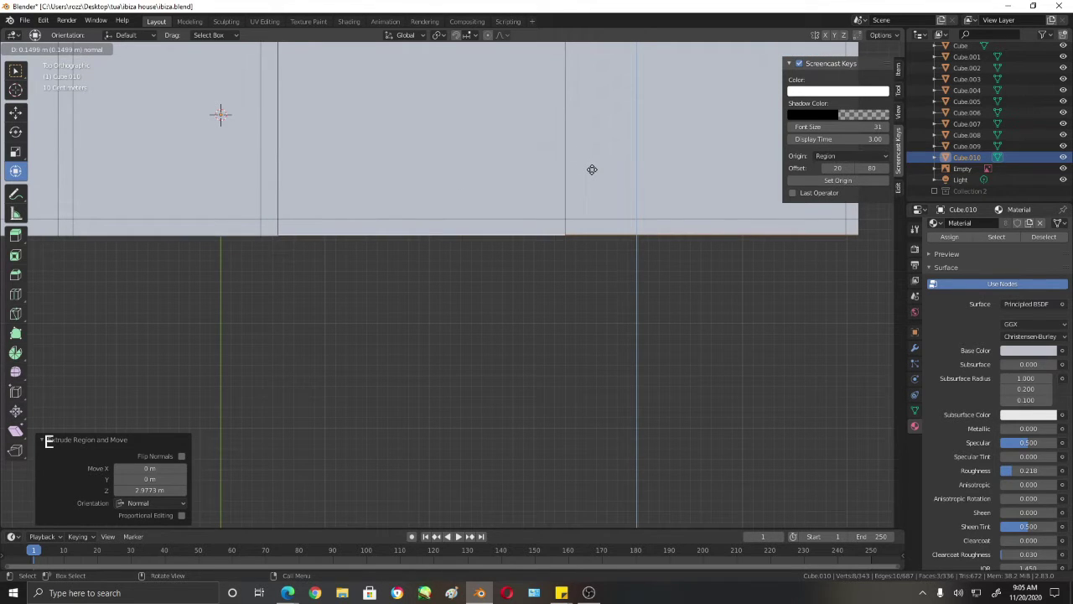
left_click(592, 171)
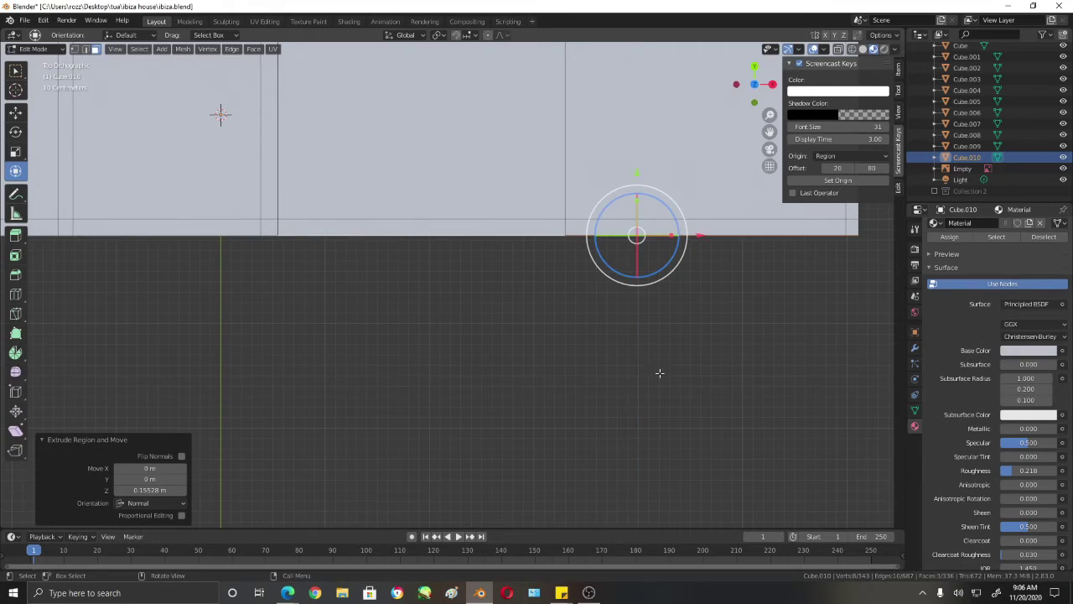
Step: Delete the two floor-band faces along the side of the balcony recess, below the second storey's side opening
middle_click_drag(660, 374, 819, 229)
scroll(564, 249, "down", 3)
scroll(646, 291, "down", 2)
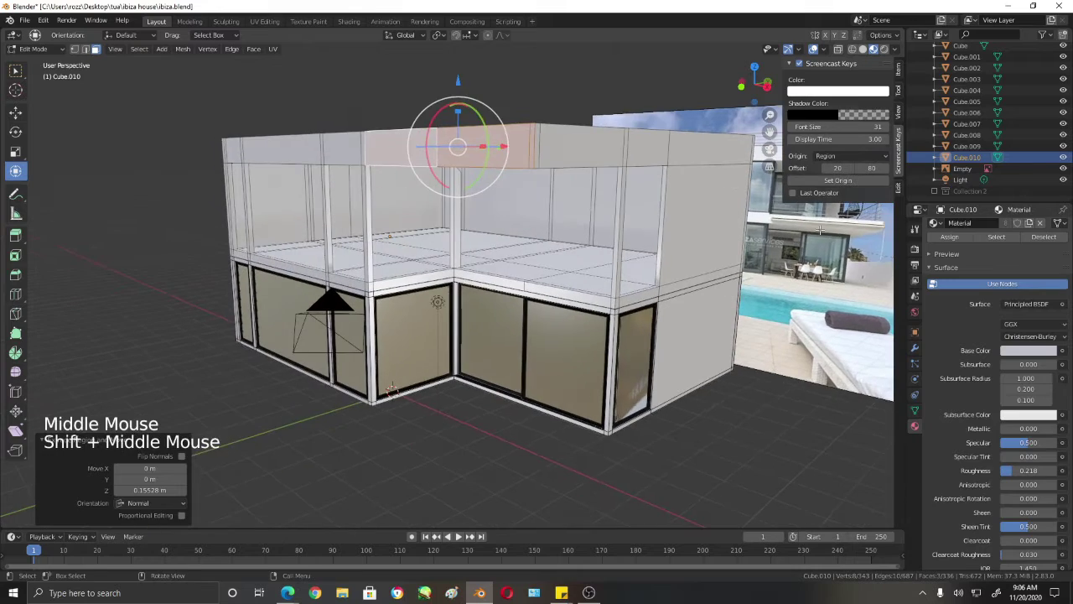
middle_click_drag(480, 355, 672, 346)
scroll(511, 346, "up", 3)
left_click(671, 338)
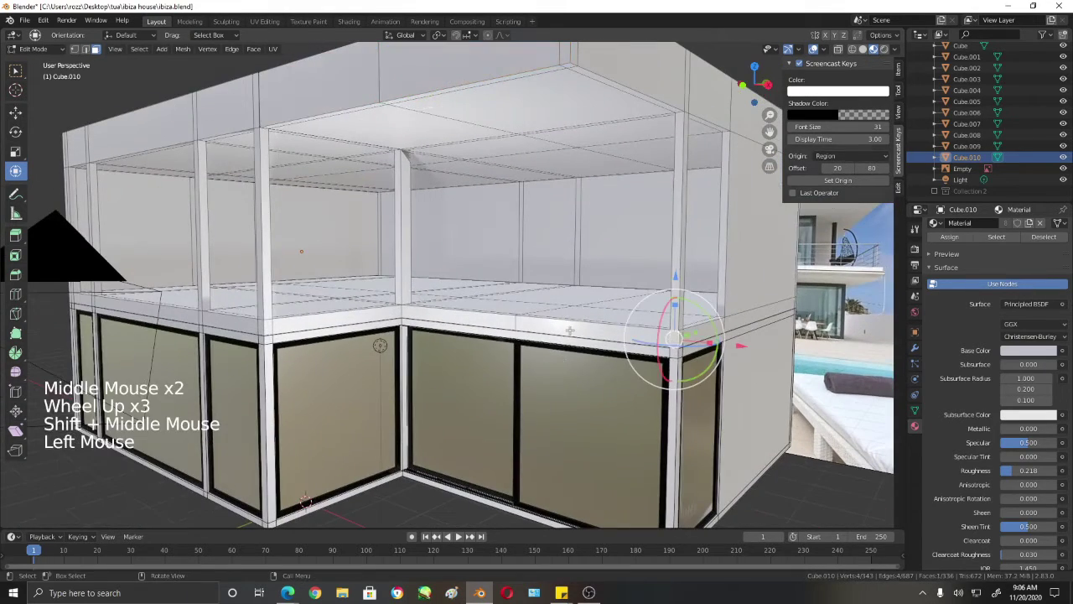
left_click(570, 330, "shift")
left_click(272, 331)
left_click(271, 331, "shift")
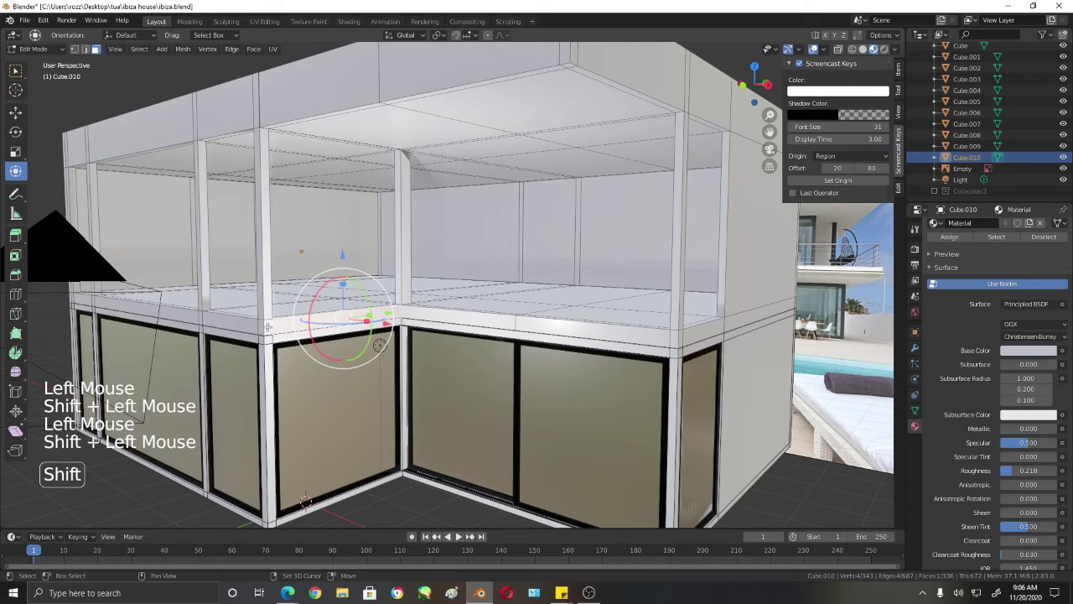
key("x")
left_click(267, 331)
middle_click(267, 331)
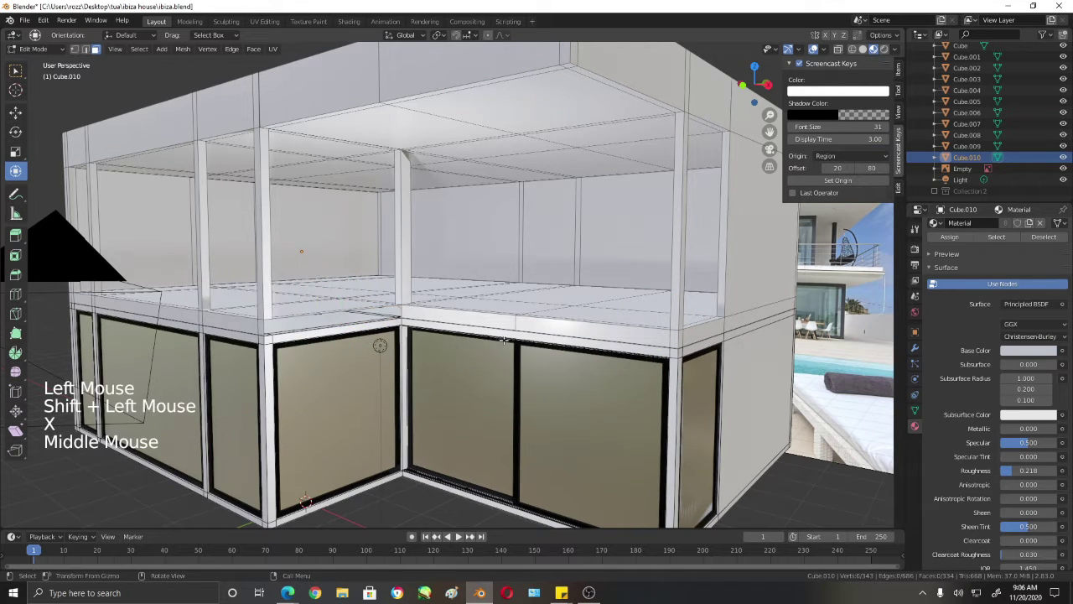
Step: Extrude the three floor-band faces at the back of the balcony recess forward about 2.98 m, then again about 0.155 m
left_click(465, 320)
left_click(665, 336, "shift")
left_click(676, 336, "shift")
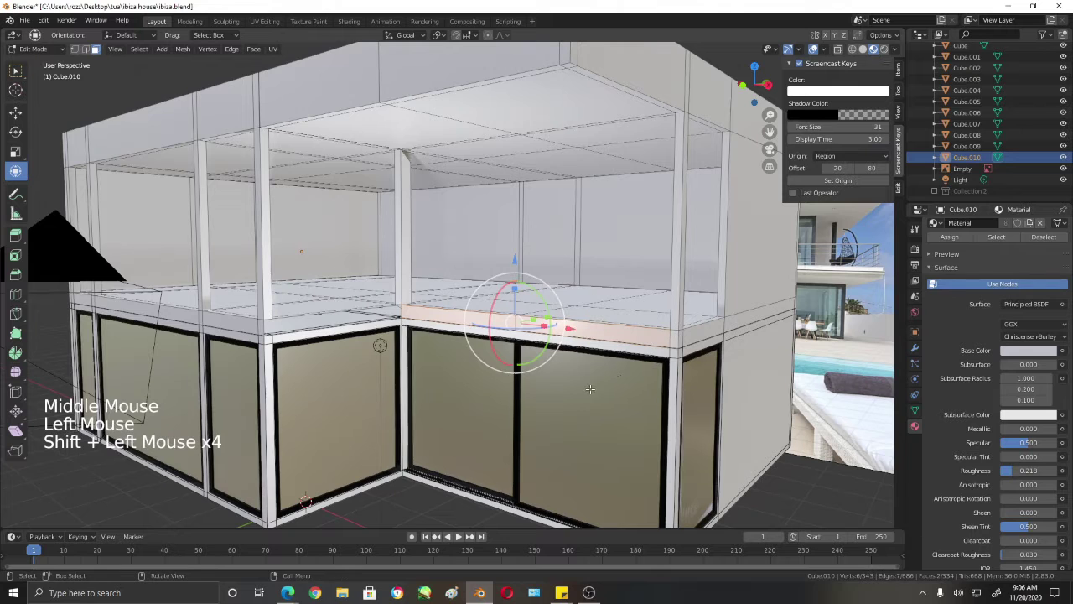
left_click(673, 340, "shift")
middle_click_drag(673, 340, 642, 335)
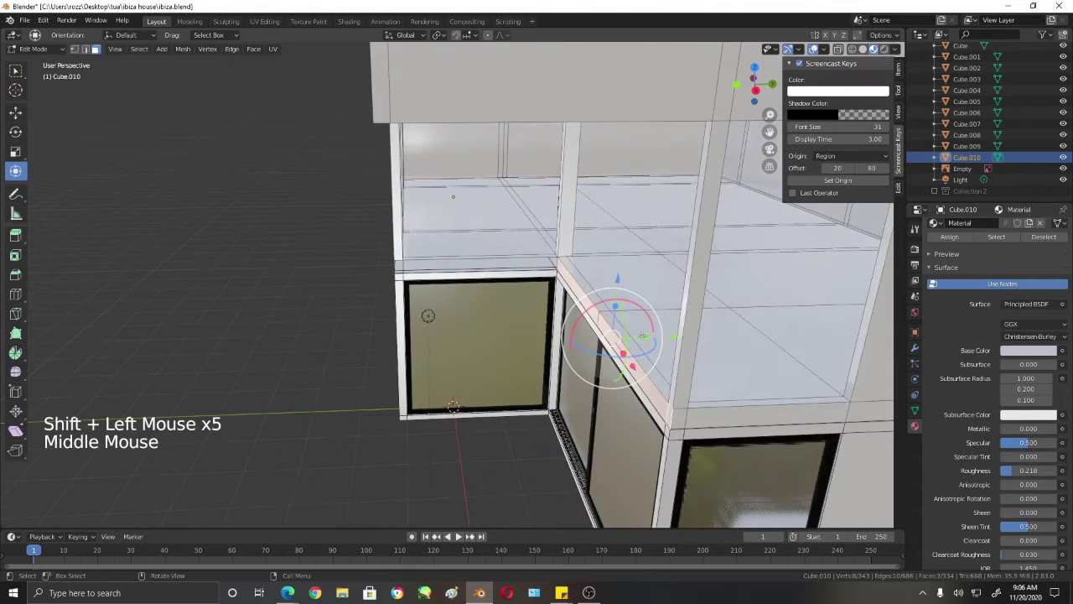
key("e")
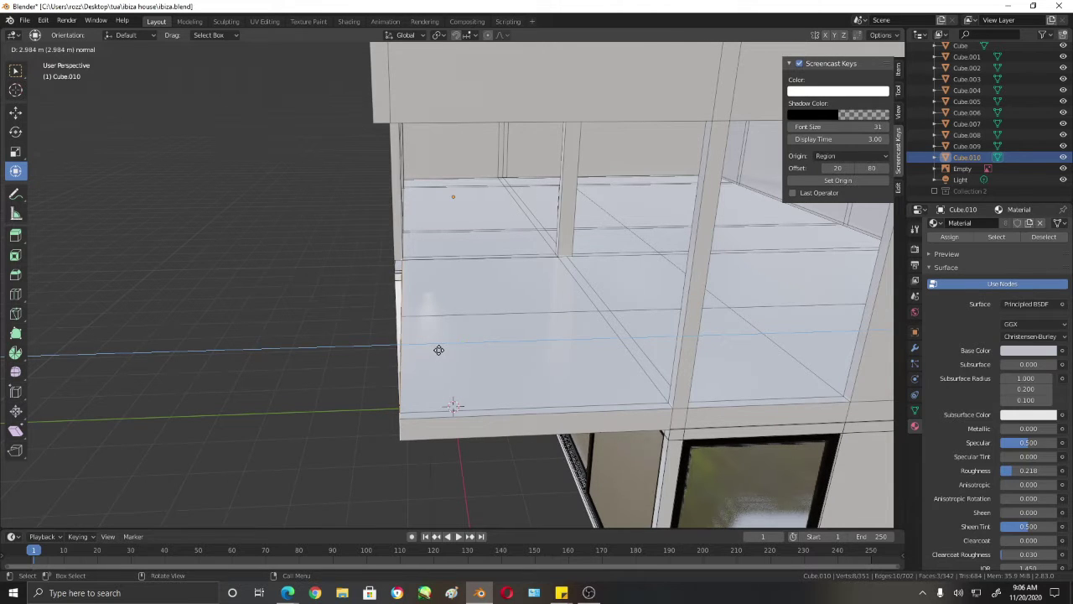
left_click(438, 350)
key("e")
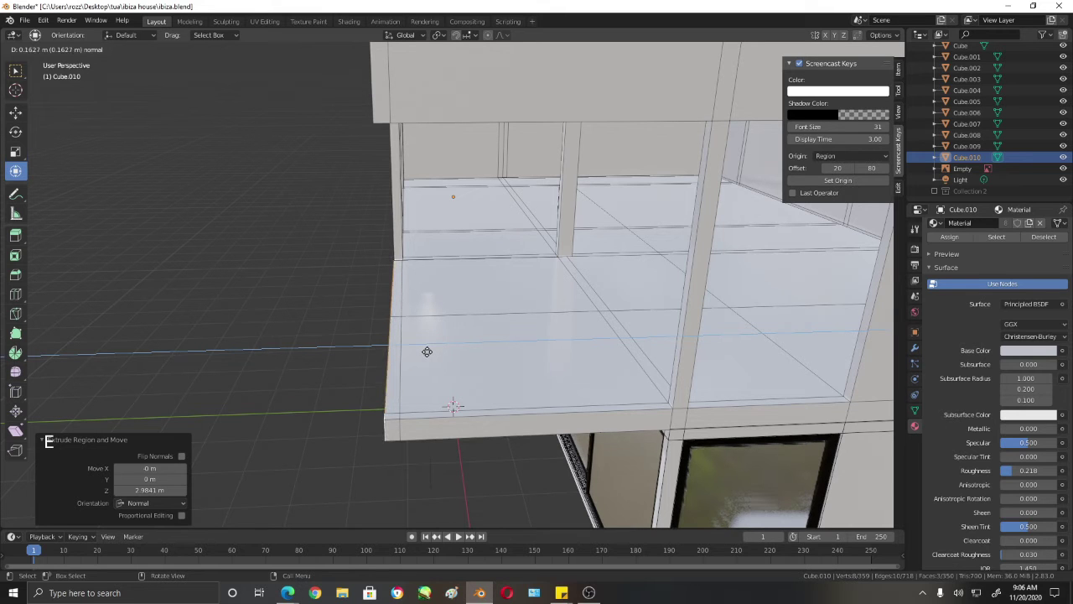
left_click(427, 353)
Step: Select the second storey's linked geometry and merge its vertices by distance at 0.0001 m
middle_click_drag(368, 347, 423, 138)
scroll(466, 351, "up", 3)
scroll(465, 351, "up", 2)
scroll(531, 357, "down", 1)
scroll(490, 310, "down", 2)
scroll(636, 245, "down", 4)
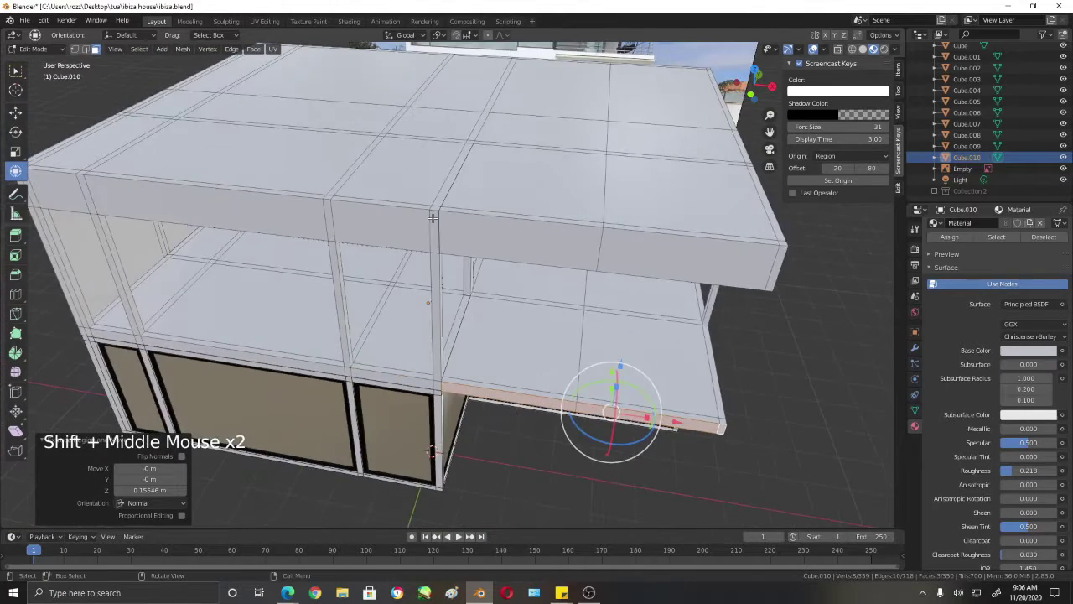
scroll(423, 138, "up", 3)
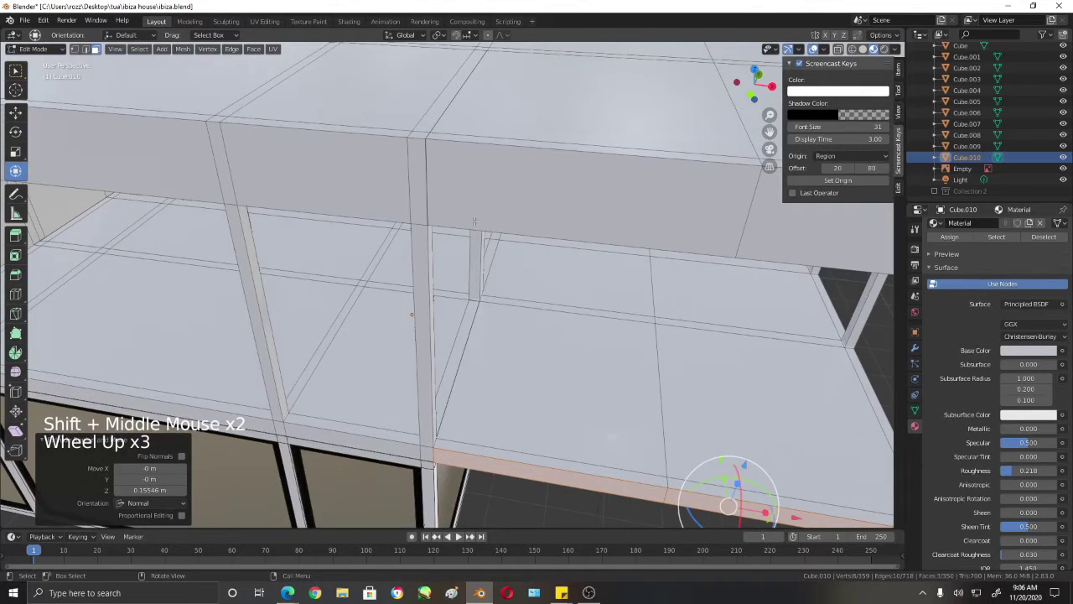
key("l")
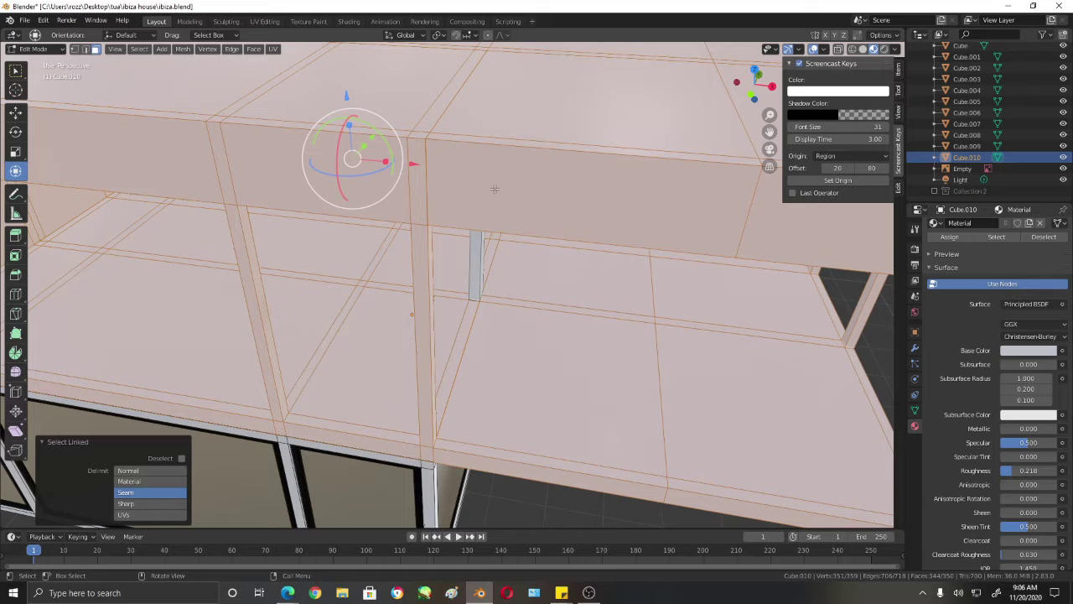
key("m")
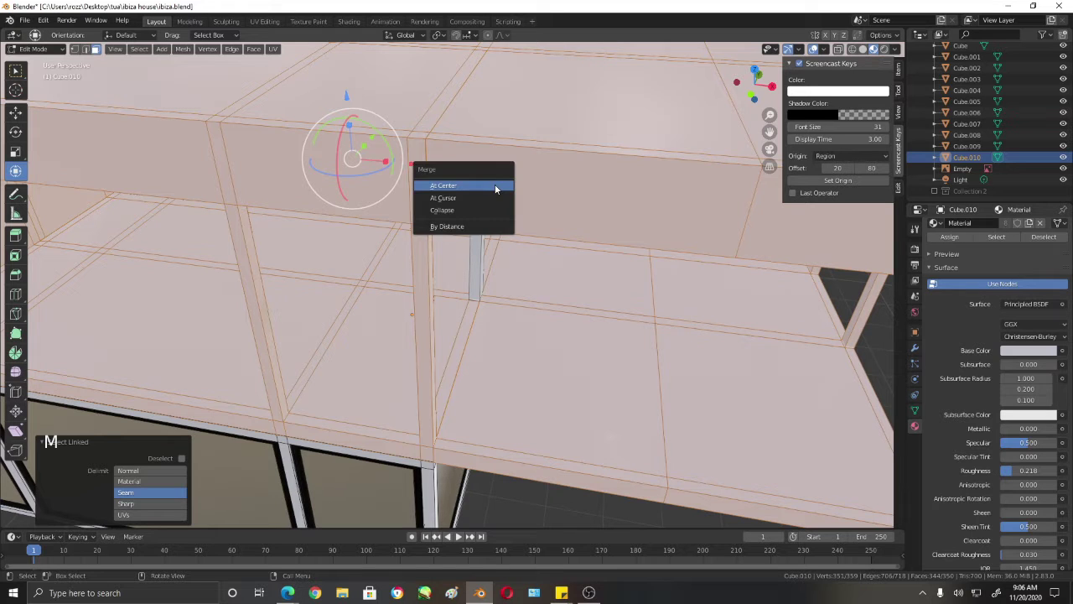
left_click(471, 225)
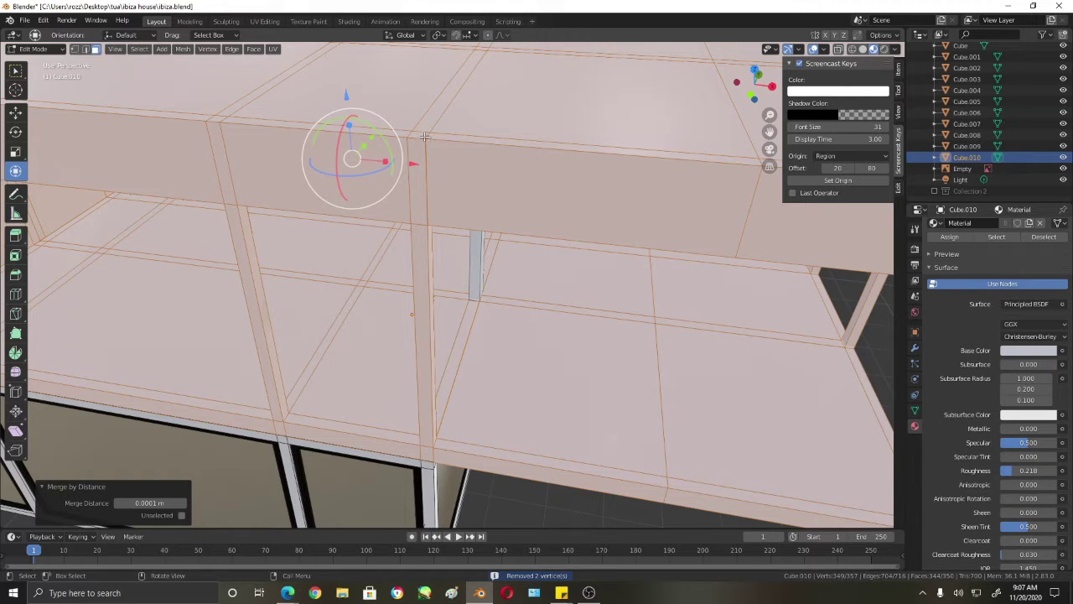
Step: Try moving the roof band's corner vertices where the balcony roof joins the front facade, and undo the moves
key("1")
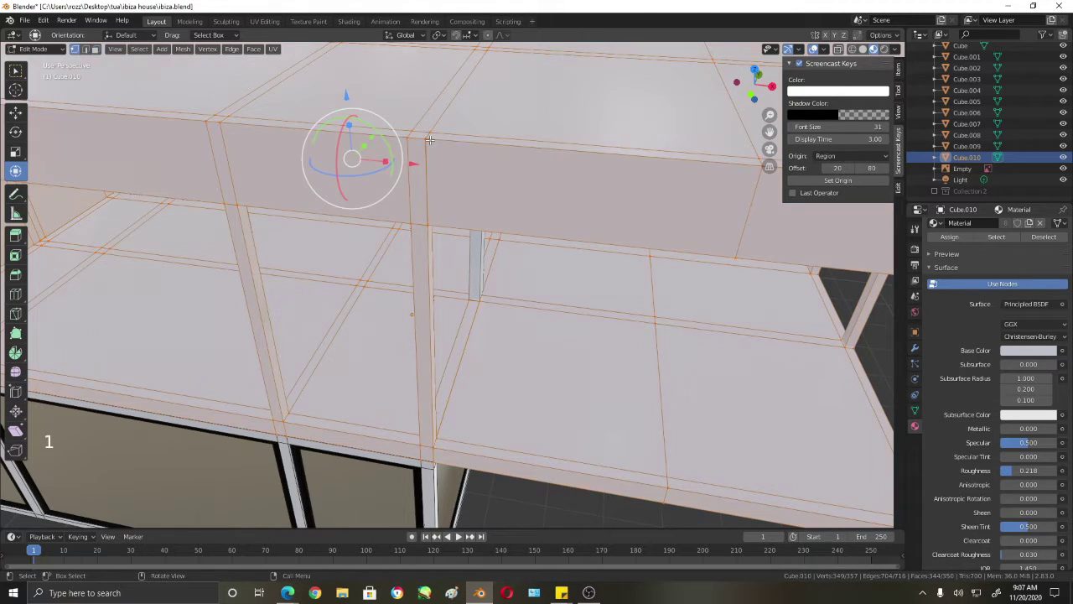
left_click(455, 152)
left_click_drag(485, 144, 508, 148)
middle_click_drag(510, 162, 499, 222)
scroll(497, 239, "up", 3)
key("ctrl+z")
middle_click_drag(394, 188, 418, 128)
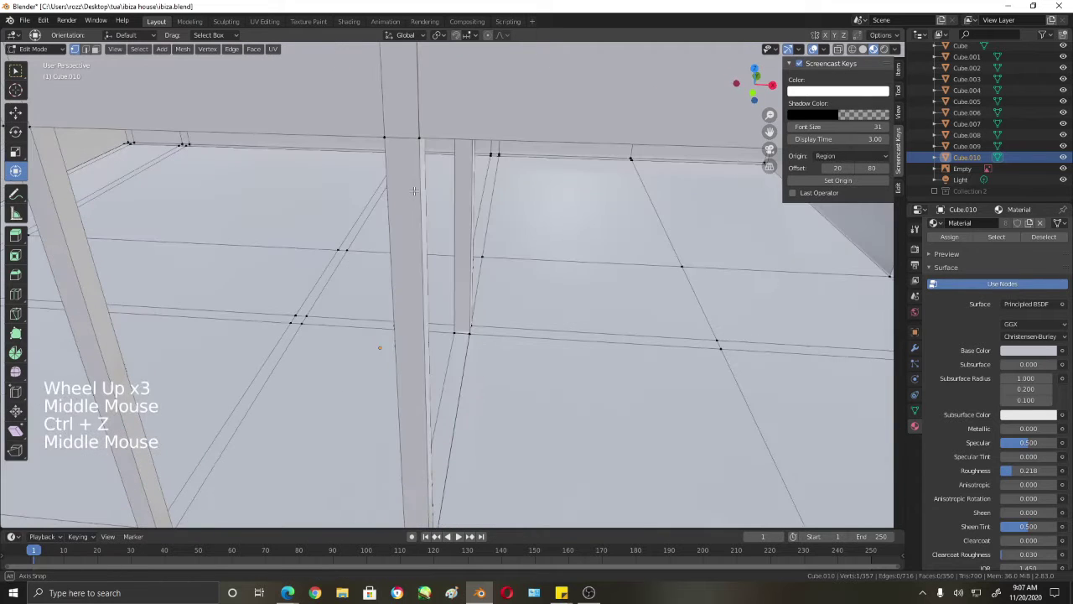
left_click(419, 136)
left_click_drag(419, 136, 448, 134)
key("ctrl+z")
Step: Delete the narrow and the wide interior face inside the floor slab, where the extruded balcony joins the original band
middle_click_drag(475, 239, 210, 430)
scroll(444, 231, "down", 2)
scroll(404, 172, "up", 5)
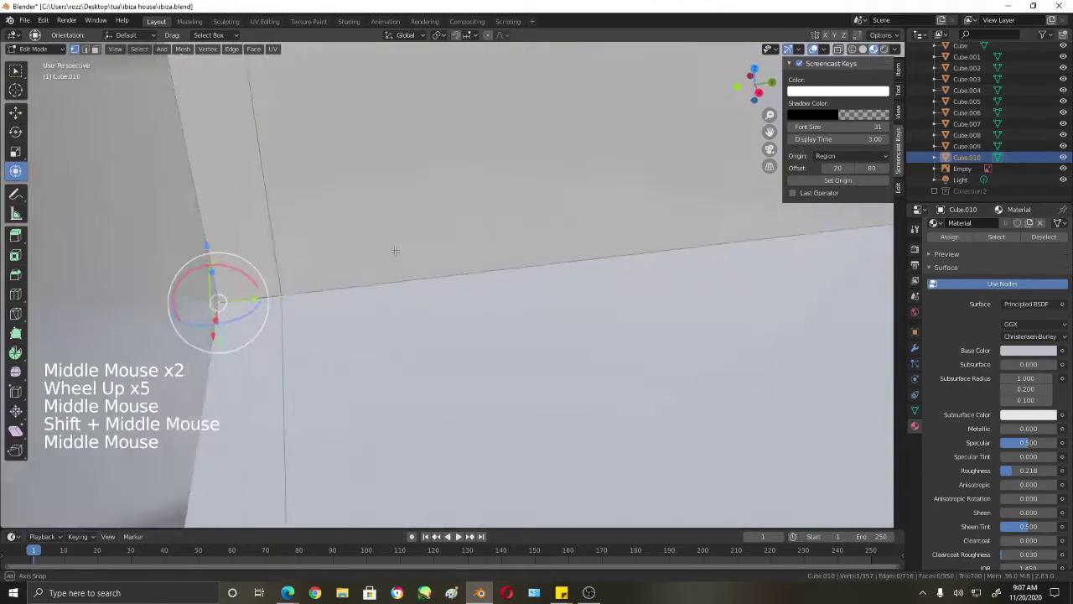
middle_click_drag(203, 293, 359, 280, "shift")
scroll(498, 254, "down", 2)
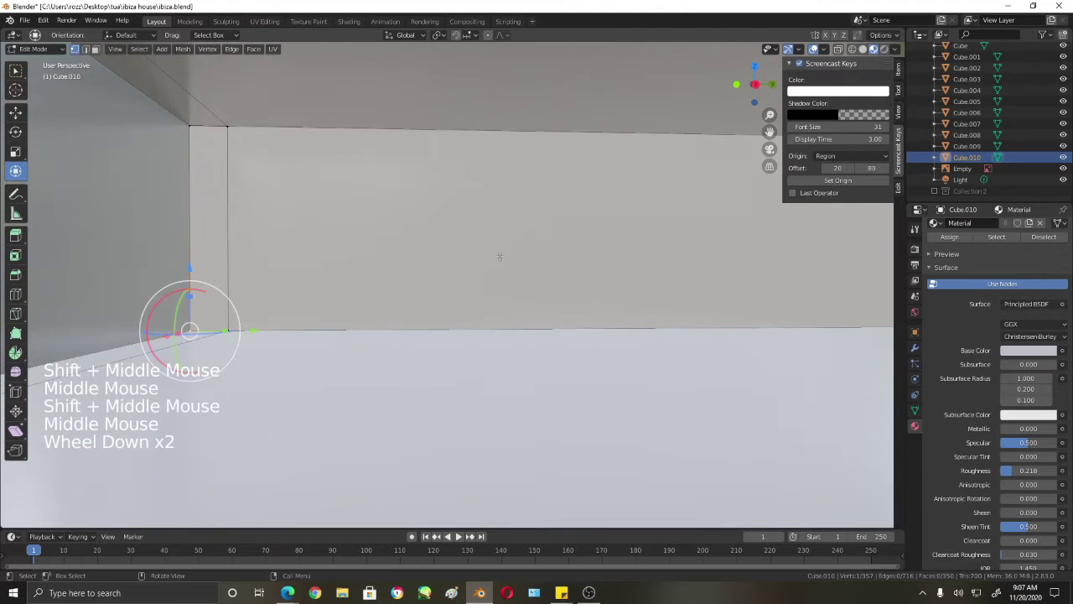
middle_click_drag(498, 254, 358, 207, "shift")
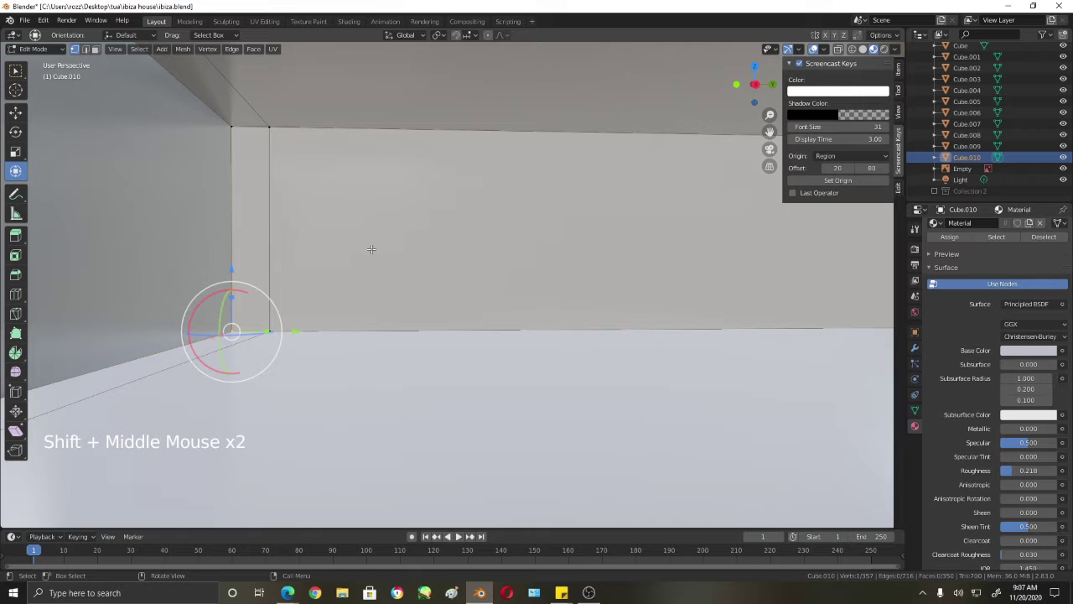
key("3")
left_click(262, 199)
left_click(539, 225, "shift")
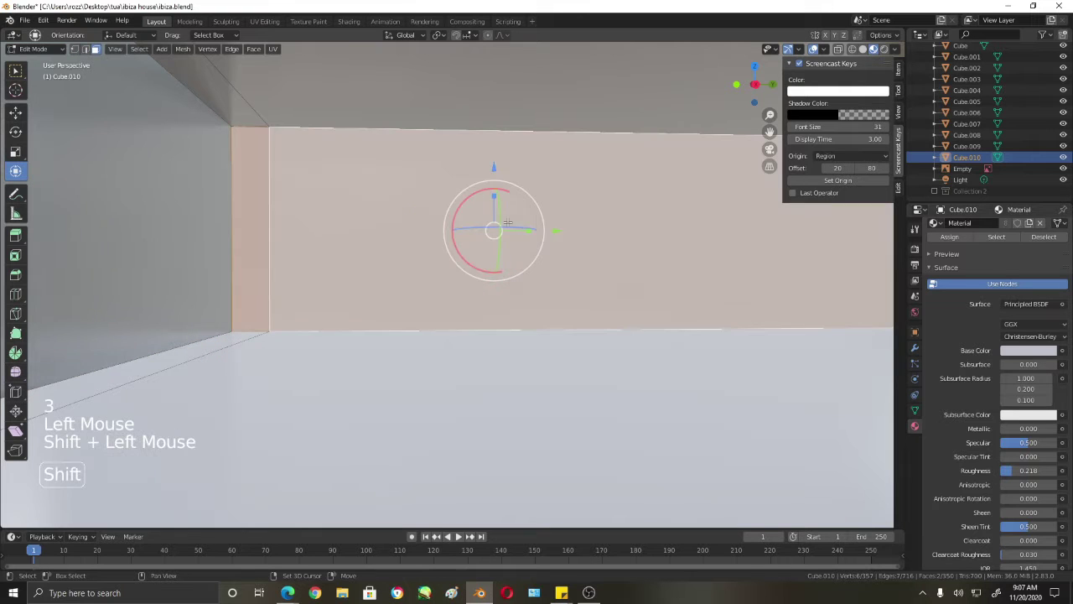
key("x")
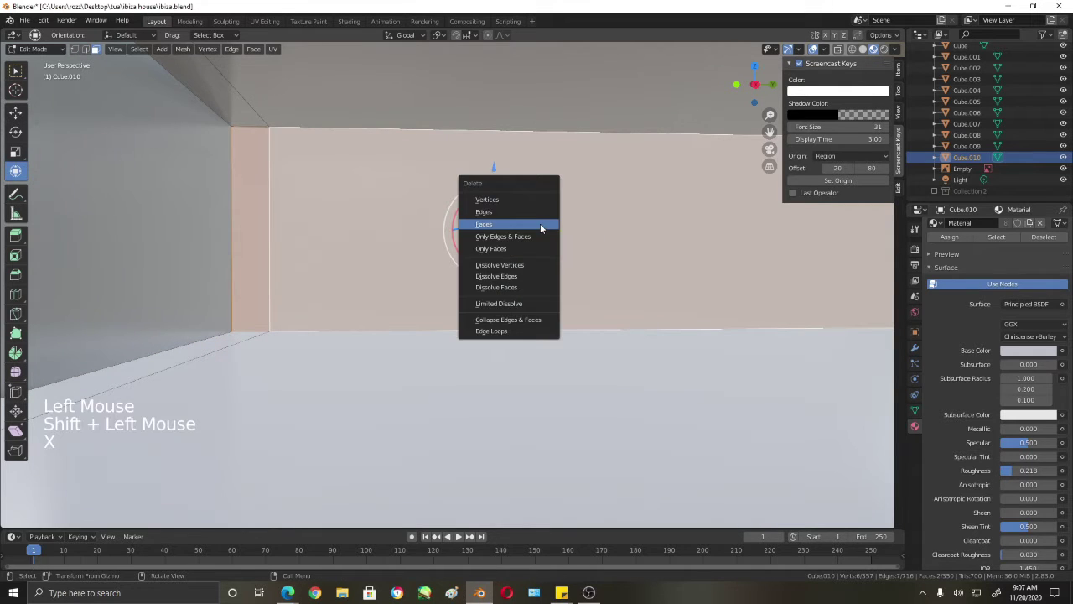
left_click(540, 223)
Step: Delete the second pair of leftover interior faces, one wide and one narrow, further along inside the floor slab
scroll(540, 223, "down", 2)
middle_click_drag(539, 223, 495, 242)
scroll(479, 239, "down", 3)
scroll(517, 254, "up", 4)
left_click(157, 252)
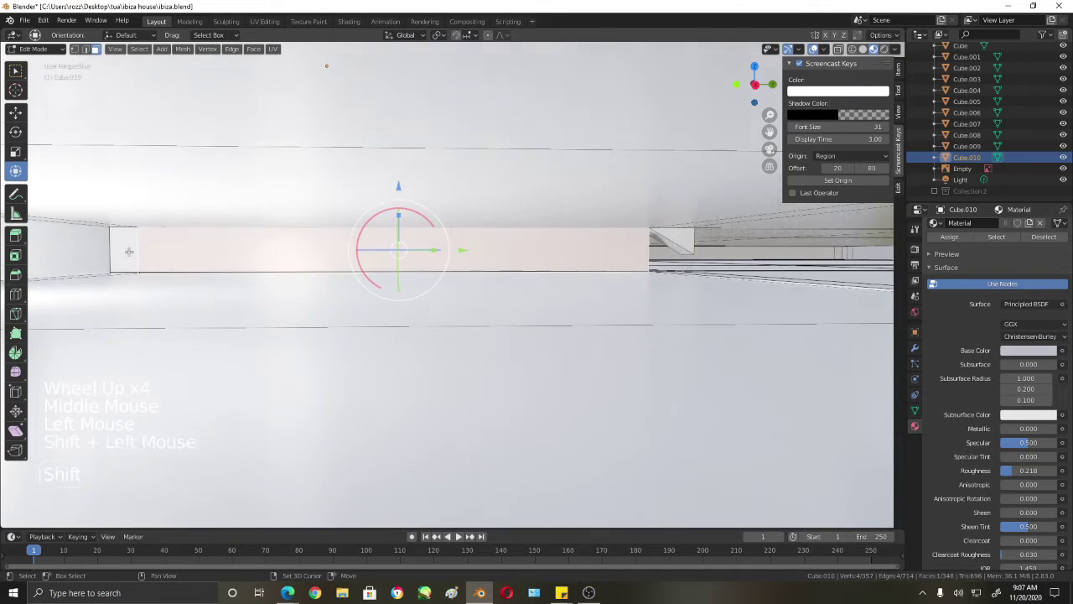
left_click(129, 250, "shift")
key("x")
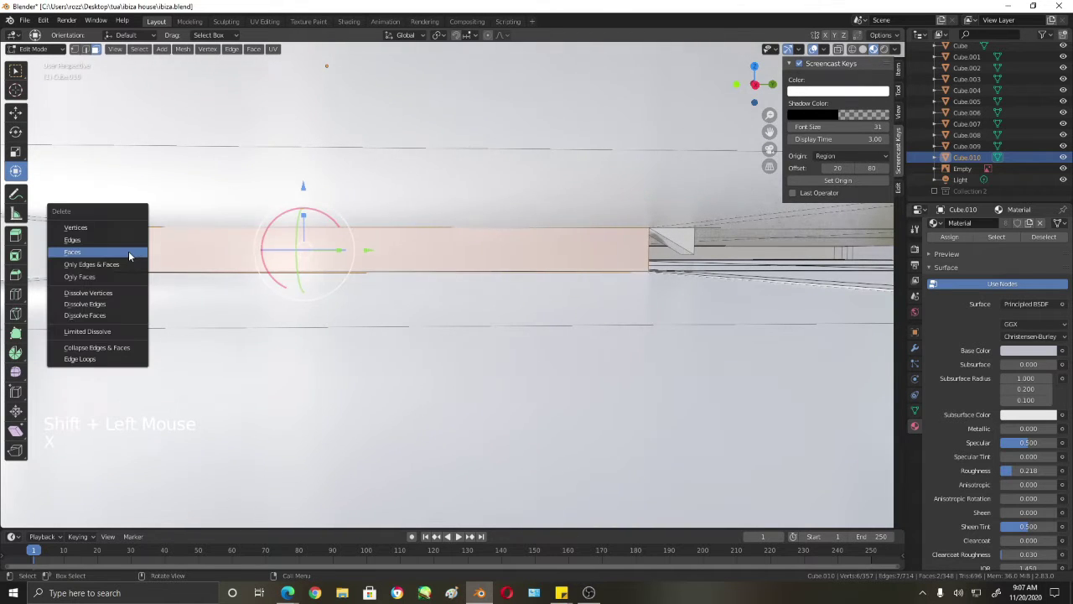
left_click(129, 251)
Step: Raise the bottom edge of the post protruding inside the slab about 0.171 m, then lower it about 0.011 m to floor level
middle_click_drag(662, 304, 545, 248)
scroll(522, 244, "up", 2)
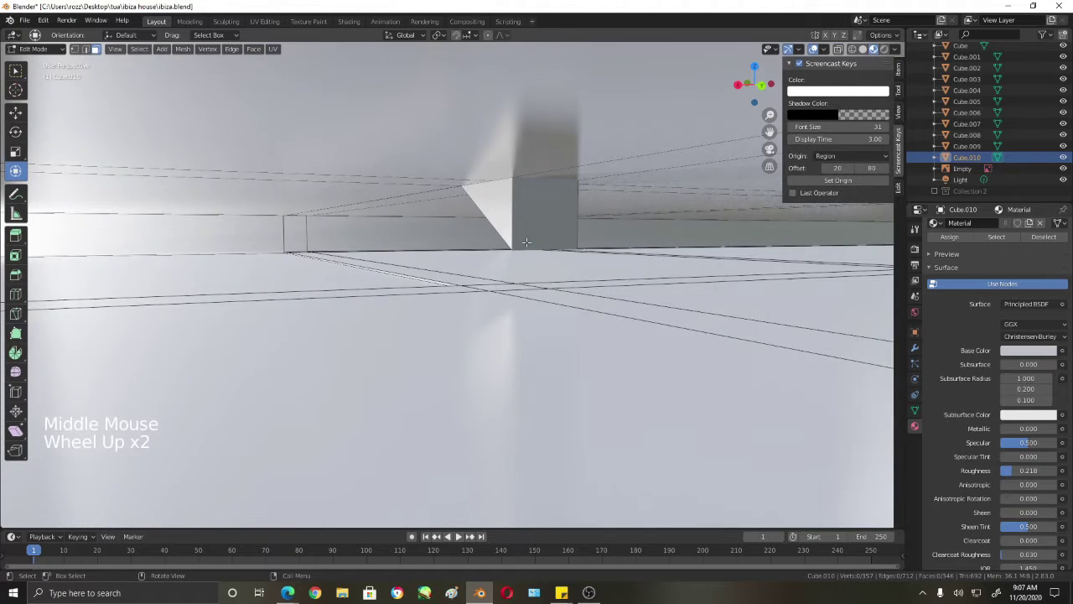
key("2")
left_click(541, 244)
left_click_drag(544, 160, 556, 114)
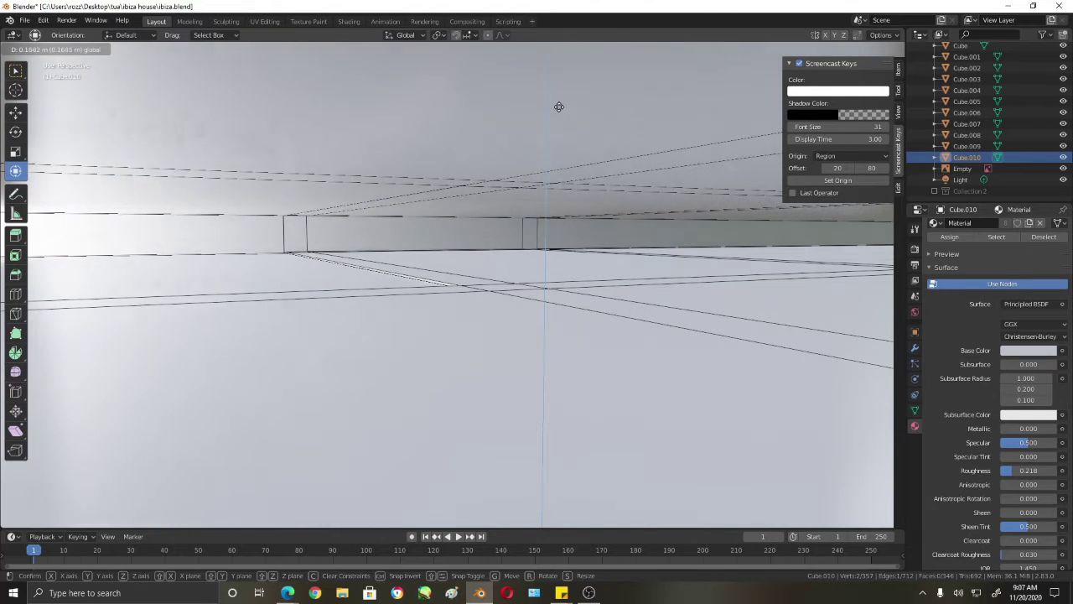
left_click(558, 108)
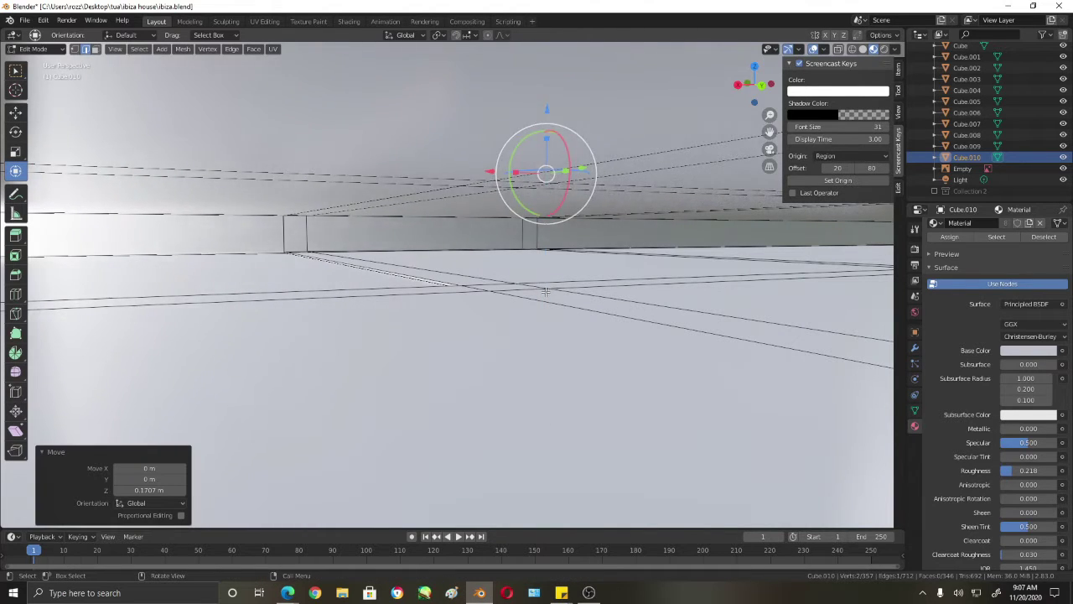
key("shift+z")
middle_click_drag(545, 291, 575, 367)
key("KP_3")
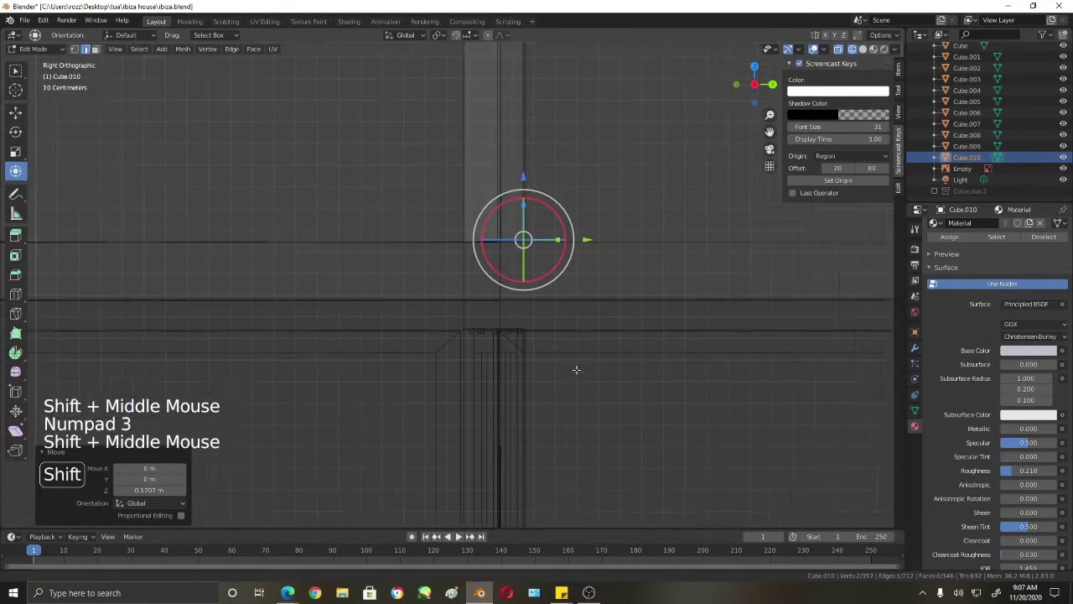
scroll(514, 407, "up", 5)
left_click_drag(395, 304, 396, 312)
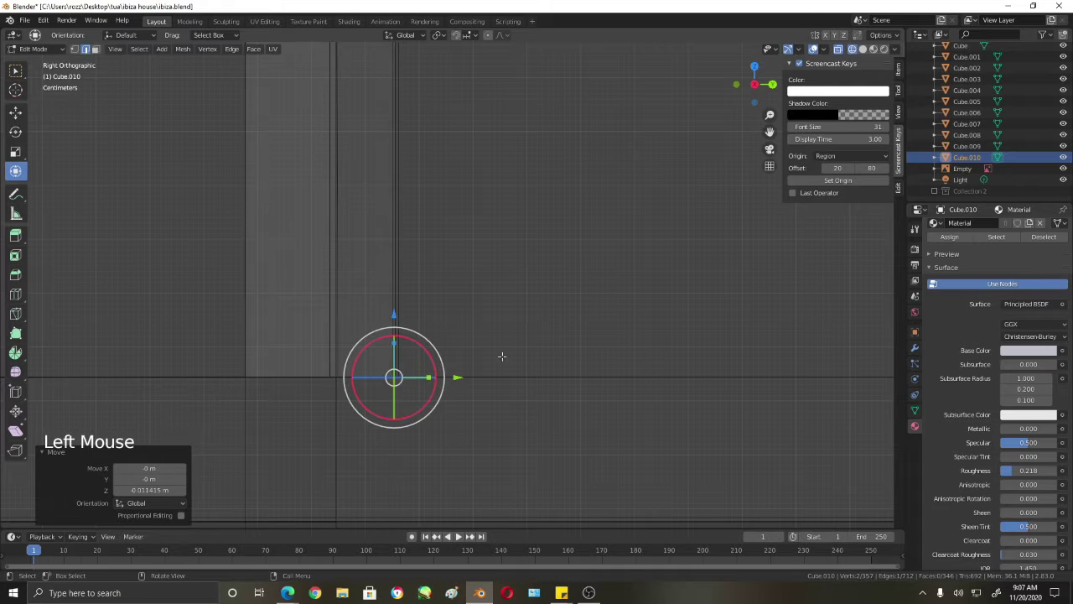
middle_click_drag(498, 354, 479, 391)
key("shift+z")
Step: Select the second storey's linked geometry and merge its vertices by distance at 0.0101 m
scroll(584, 393, "down", 4)
scroll(585, 392, "down", 5)
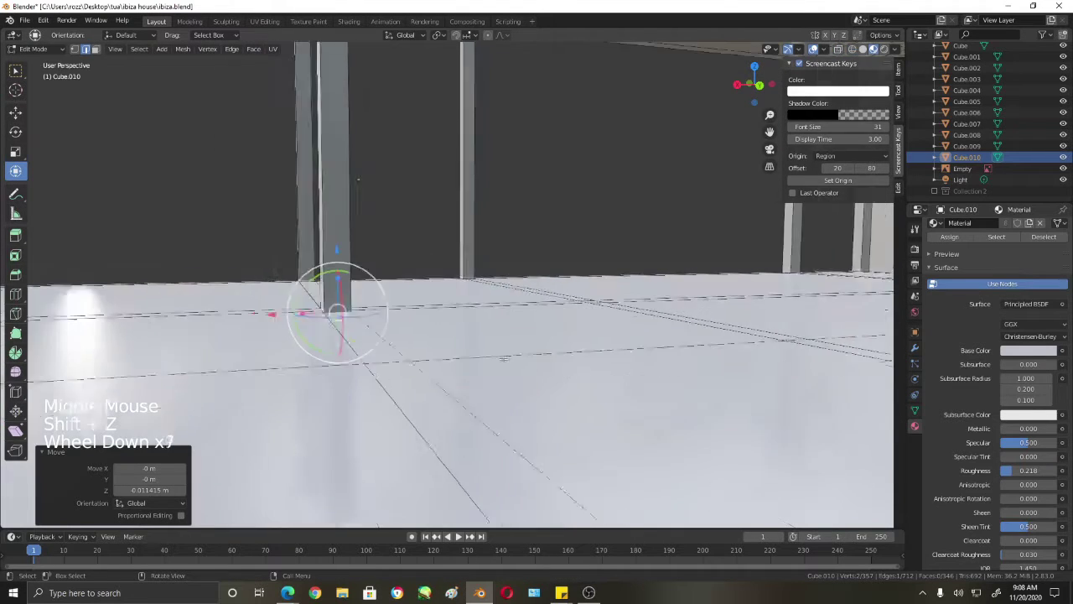
middle_click_drag(585, 392, 393, 405)
scroll(503, 369, "down", 6)
scroll(328, 334, "down", 3)
scroll(410, 331, "up", 7)
scroll(409, 331, "up", 2)
scroll(302, 300, "down", 1)
scroll(302, 300, "down", 1)
key("l")
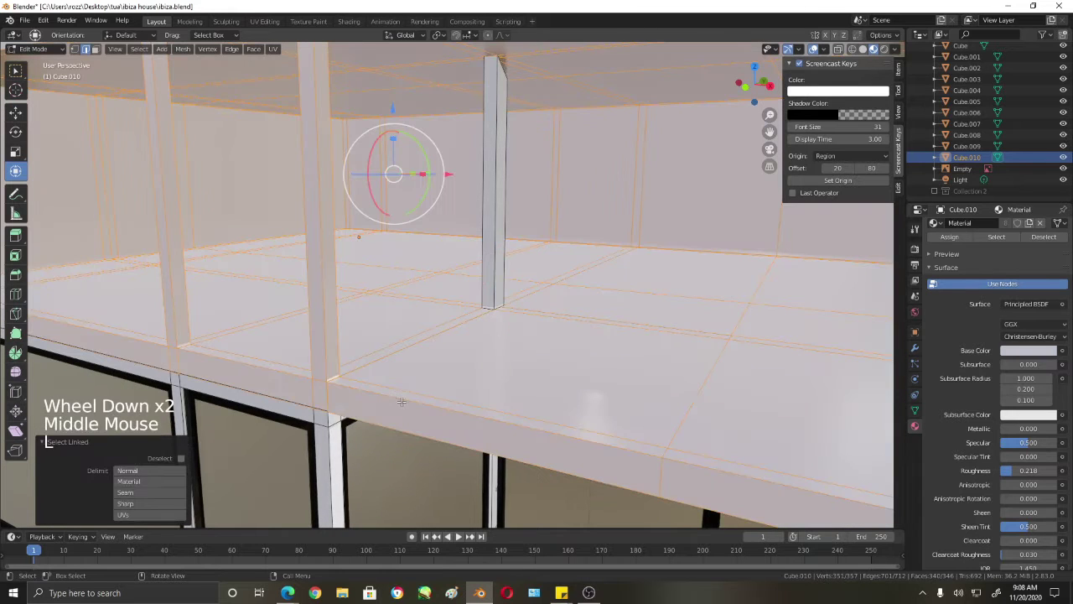
key("m")
left_click(427, 353)
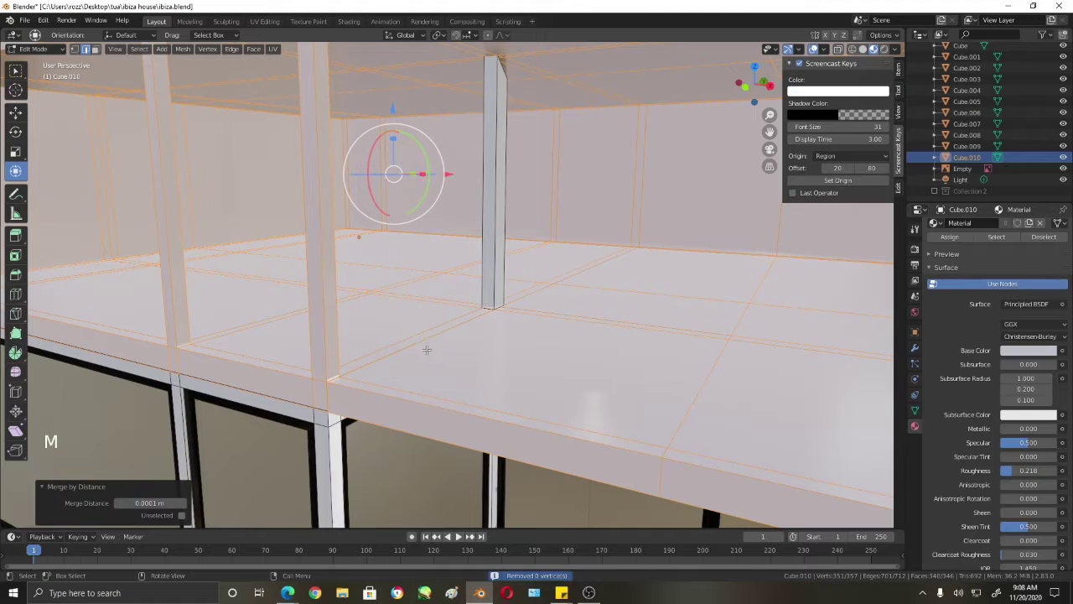
left_click(184, 503)
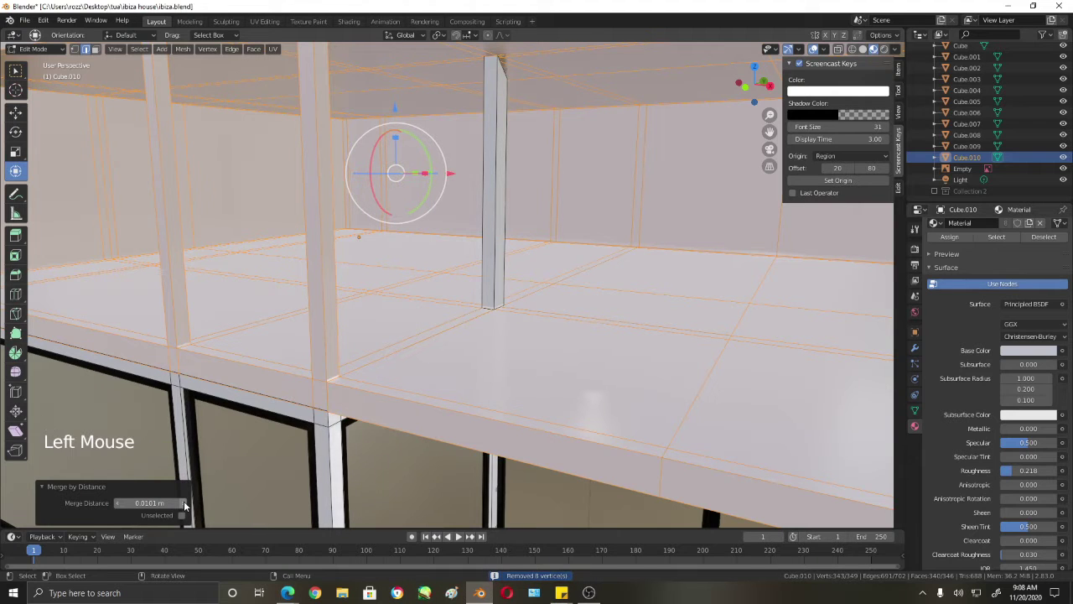
Step: Try moving the front post's base edge and the inner balcony post's base vertices, and undo the moves
left_click(333, 379)
key("1")
scroll(382, 390, "up", 3)
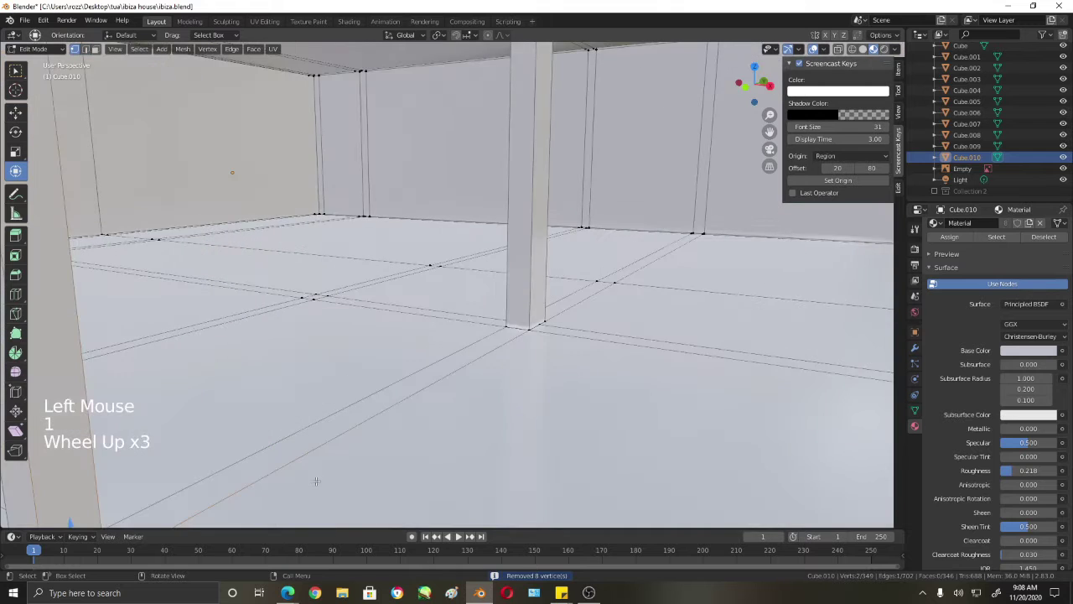
scroll(382, 390, "down", 3)
left_click(387, 390)
key("ctrl+z")
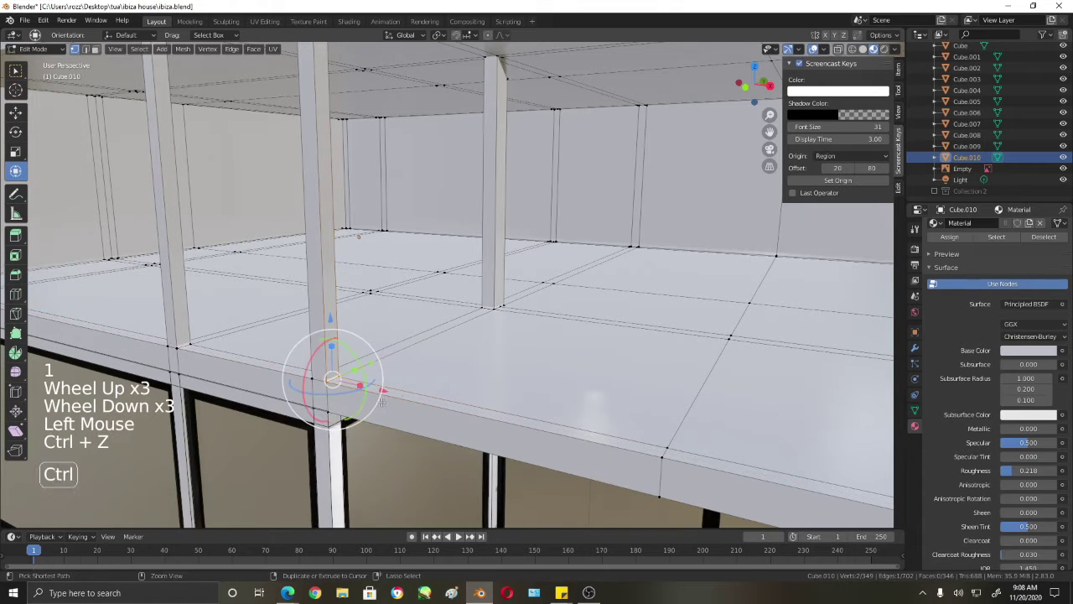
left_click(503, 314)
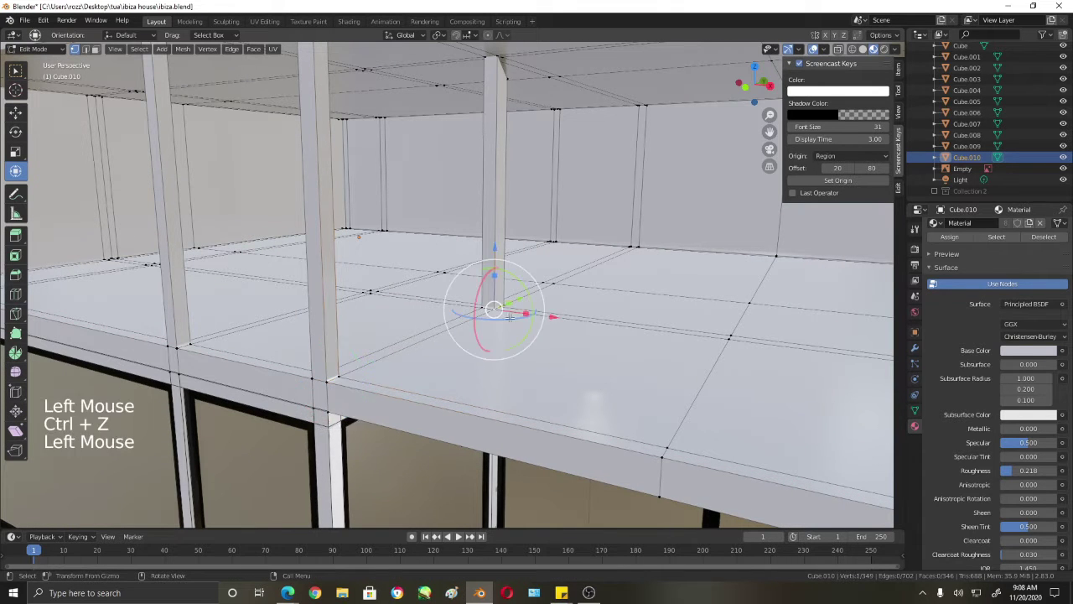
left_click(569, 320)
key("ctrl+z")
scroll(547, 401, "up", 5)
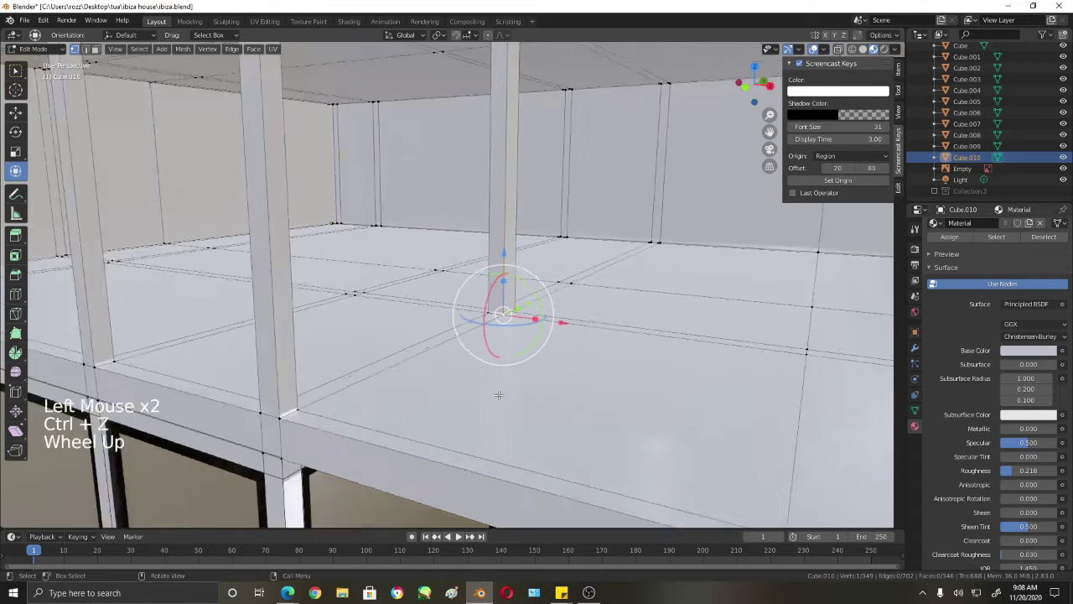
middle_click_drag(548, 400, 506, 360, "shift")
scroll(419, 419, "up", 2)
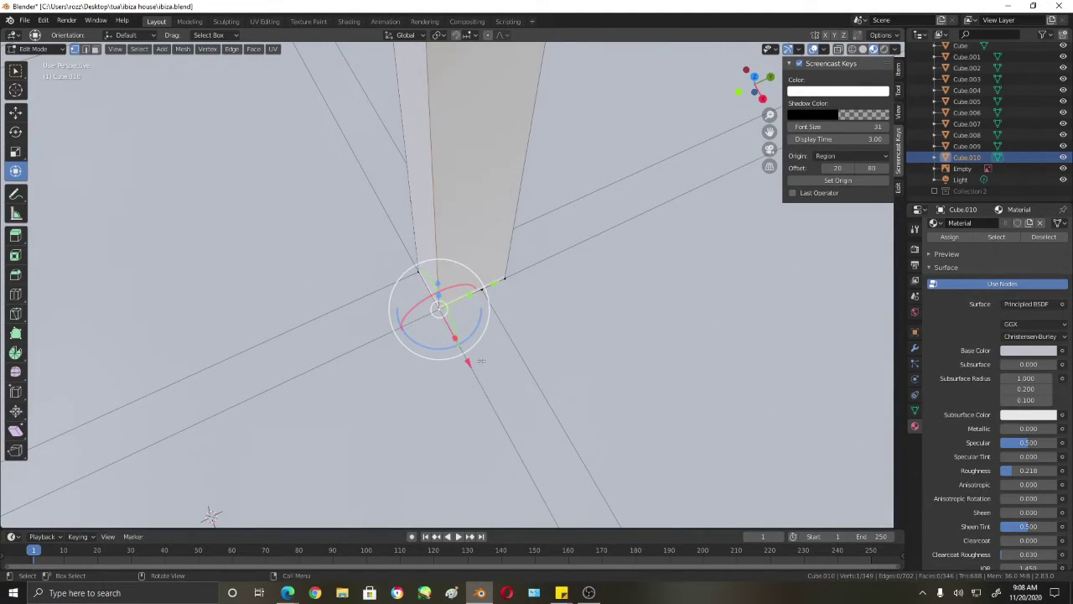
left_click_drag(489, 289, 472, 402)
key("ctrl")
key("ctrl+z")
Step: Try moving the two base vertices of the front post along X one at a time, undoing each move
mouse_move(545, 294)
middle_mouse_down()
mouse_move(510, 246)
mouse_move(508, 275)
mouse_move(553, 285)
mouse_move(613, 359)
mouse_move(542, 360)
mouse_move(561, 276)
mouse_move(545, 298)
middle_mouse_up()
scroll(613, 359, "down", 10)
scroll(541, 360, "up", 6)
scroll(541, 360, "up", 1, "shift")
middle_click_drag(545, 298, 514, 322, "shift")
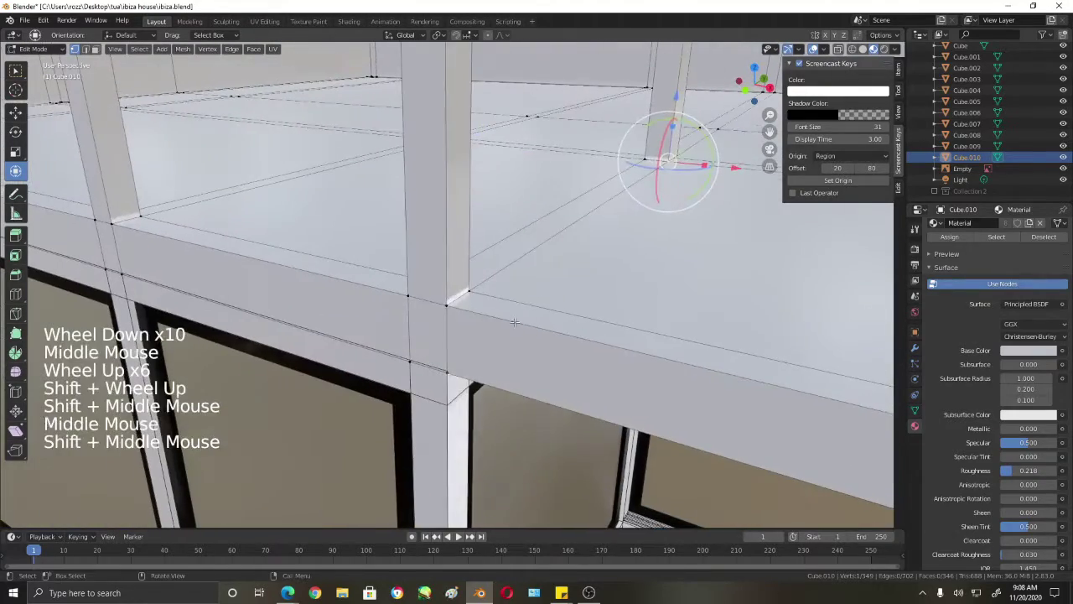
left_click(470, 291)
left_click(536, 305)
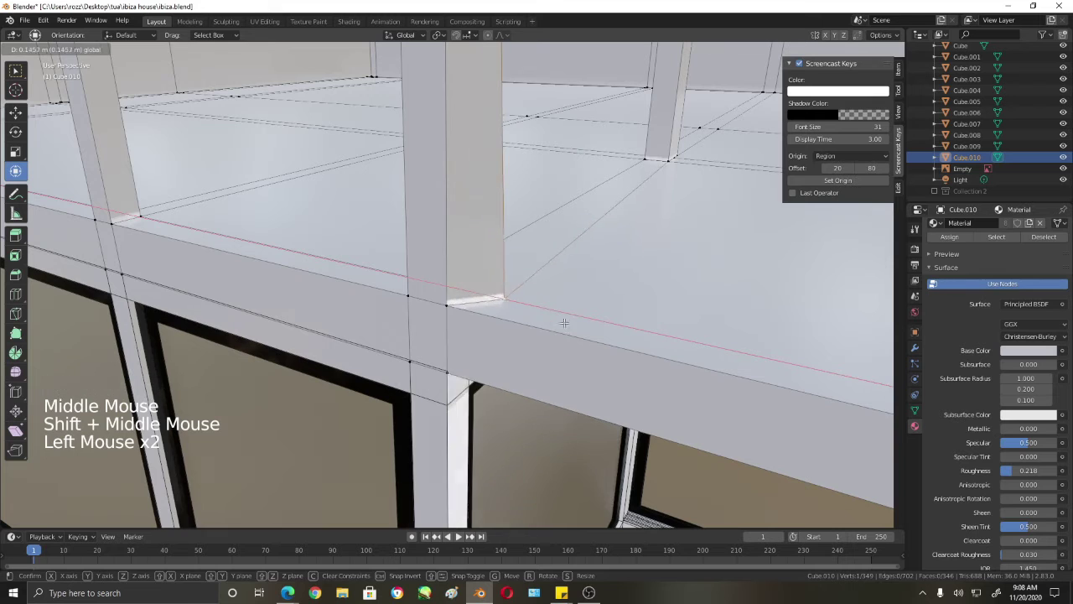
key("ctrl+z")
left_click(462, 314)
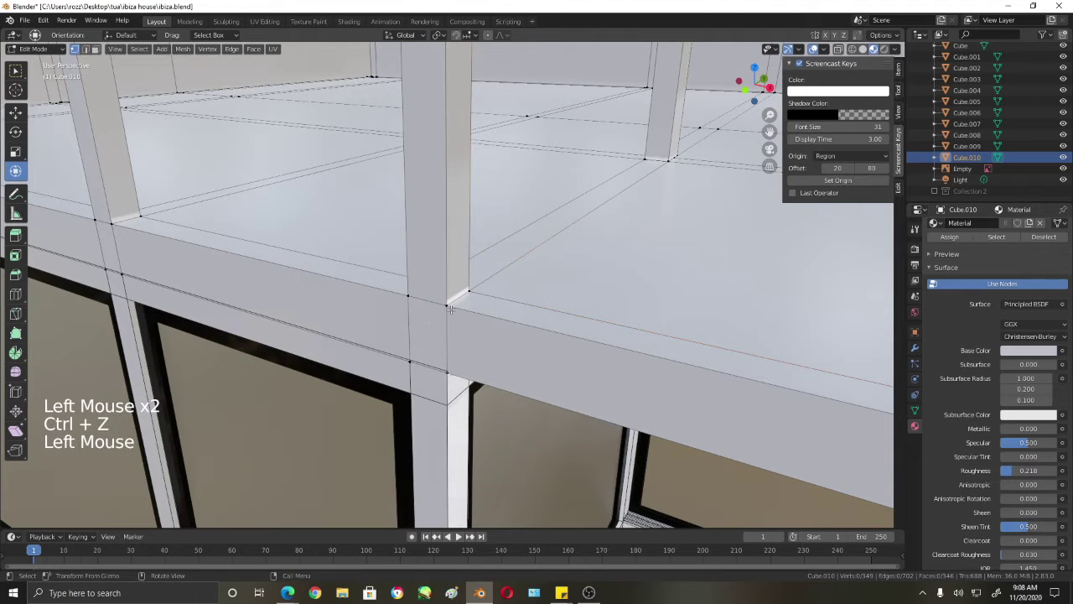
left_click(450, 308)
left_click(536, 326)
key("ctrl+z")
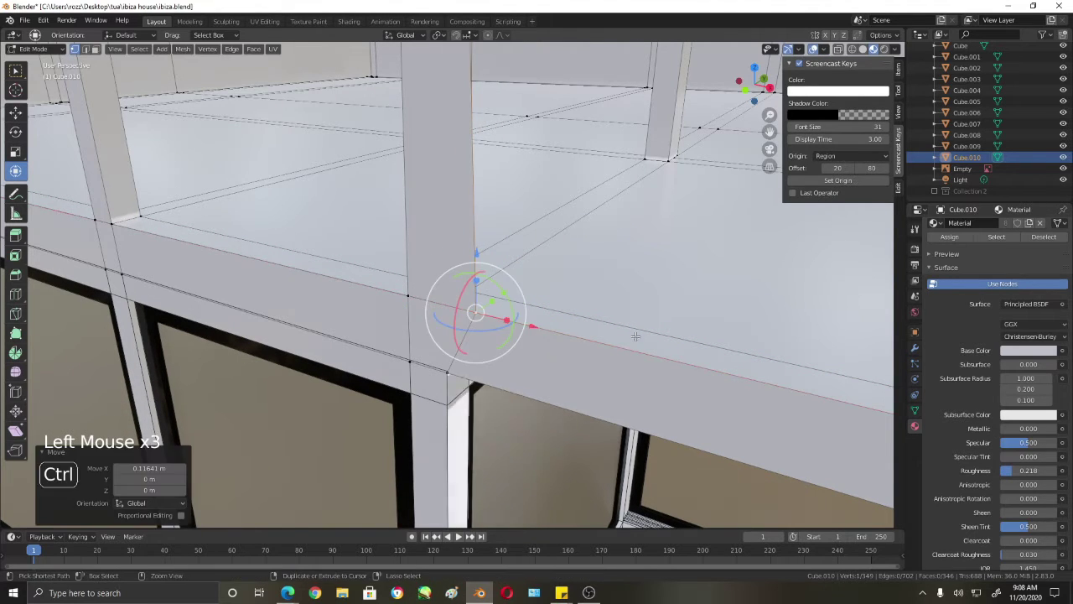
Step: Try moving the inner balcony post's base vertex about 0.36 m along X, and undo the move
scroll(536, 326, "down", 2)
middle_click_drag(536, 326, 297, 249, "shift")
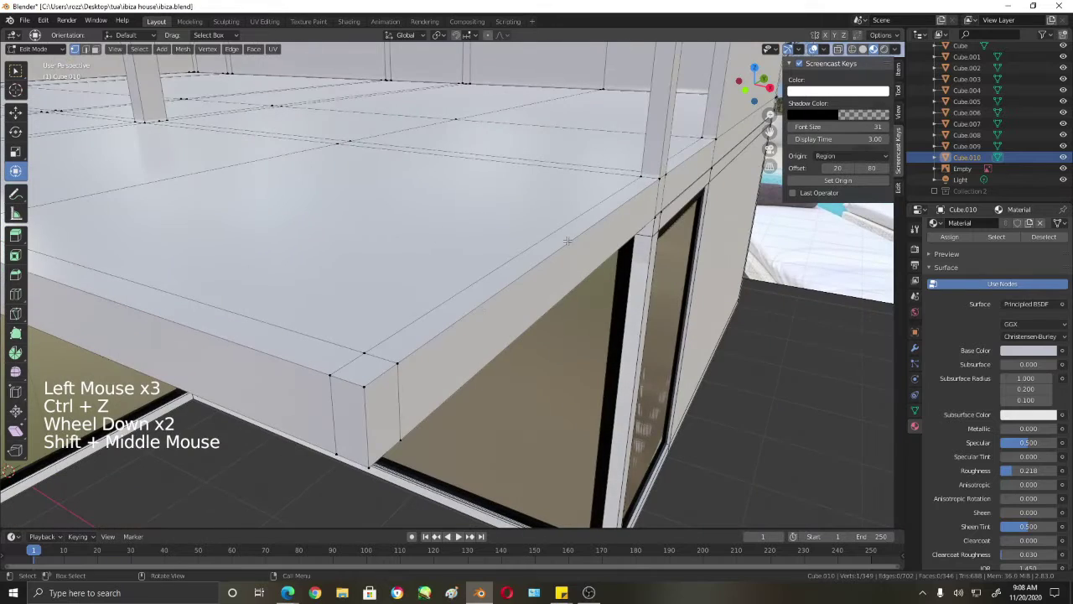
middle_click_drag(399, 231, 624, 276, "shift")
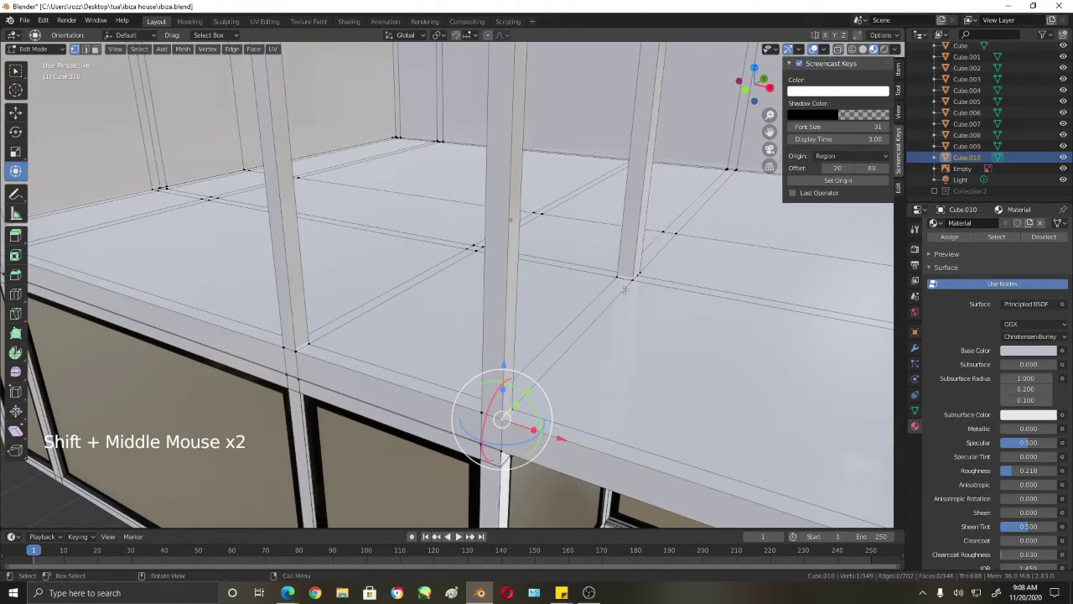
left_click(629, 283)
left_click(696, 291)
key("ctrl+z")
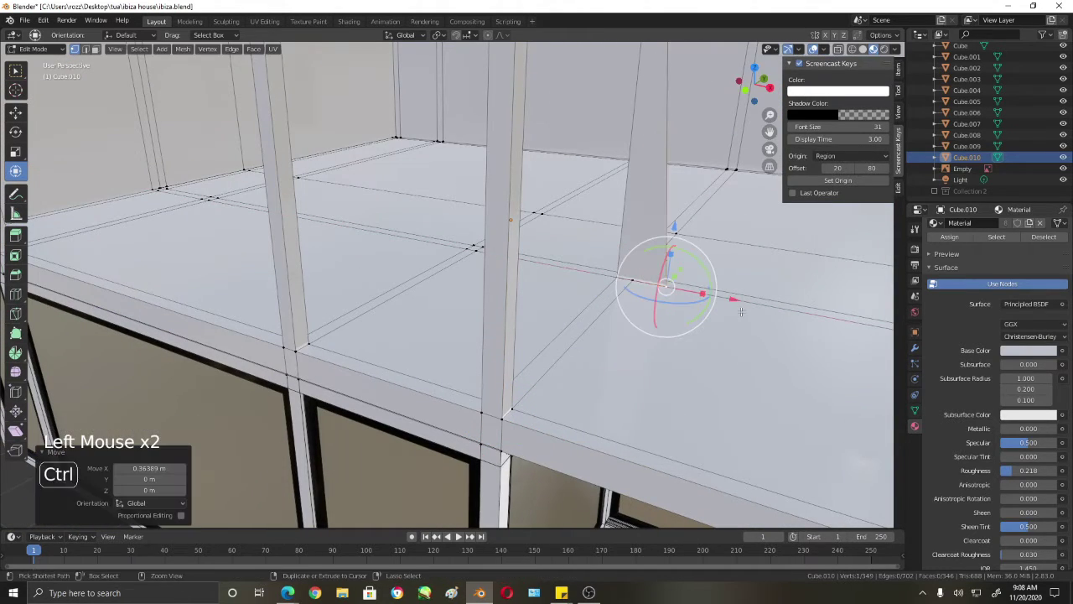
Step: Try moving the slab's underside vertex above the lower storey's corner post along X, and undo the move
middle_click_drag(646, 290, 458, 296)
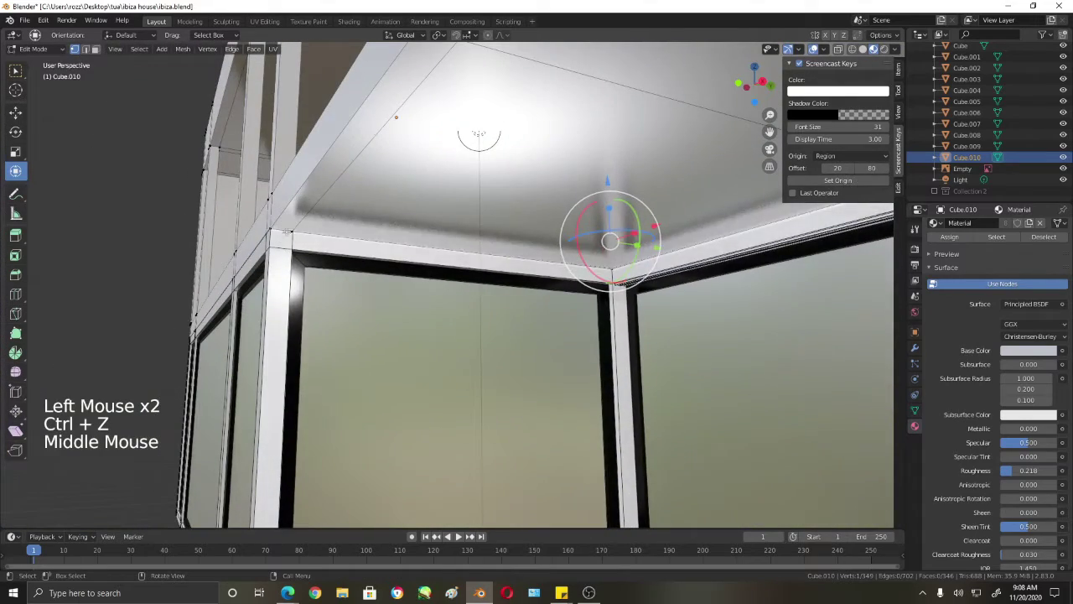
left_click(285, 233)
middle_click_drag(285, 233, 622, 271)
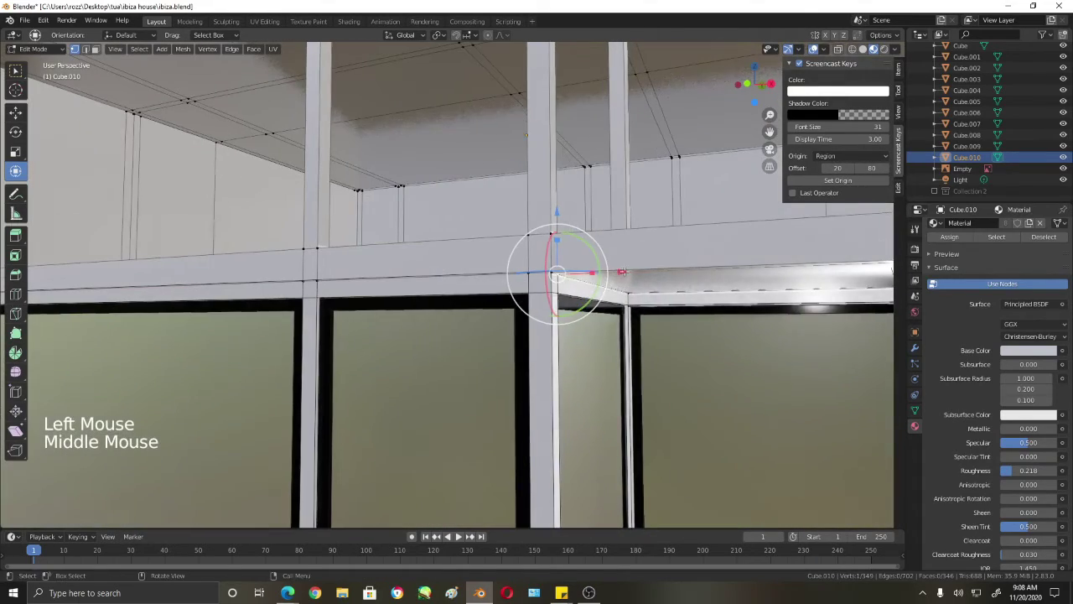
left_click_drag(622, 271, 654, 271)
middle_click_drag(654, 270, 728, 375)
key("ctrl+z")
scroll(486, 218, "up", 3)
scroll(484, 200, "down", 10)
scroll(635, 392, "up", 3)
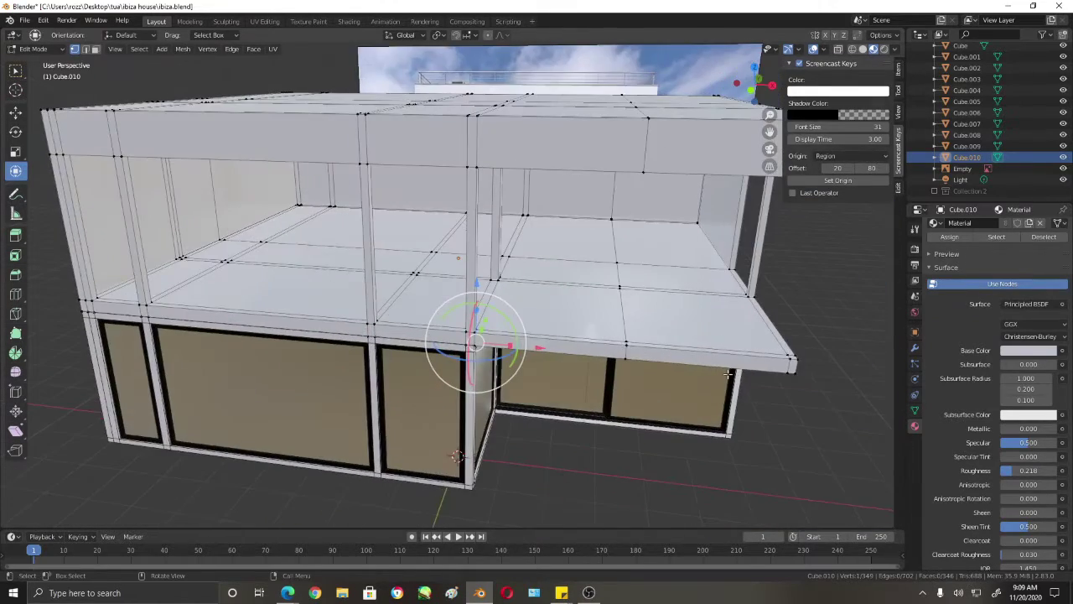
Step: Switch the viewport to Solid shading, then try moving the inner post's base vertex and undo it
left_click(862, 48)
mouse_move(637, 252)
middle_mouse_down()
mouse_move(684, 250)
mouse_move(513, 300)
mouse_move(570, 309)
middle_mouse_up()
scroll(685, 249, "up", 4)
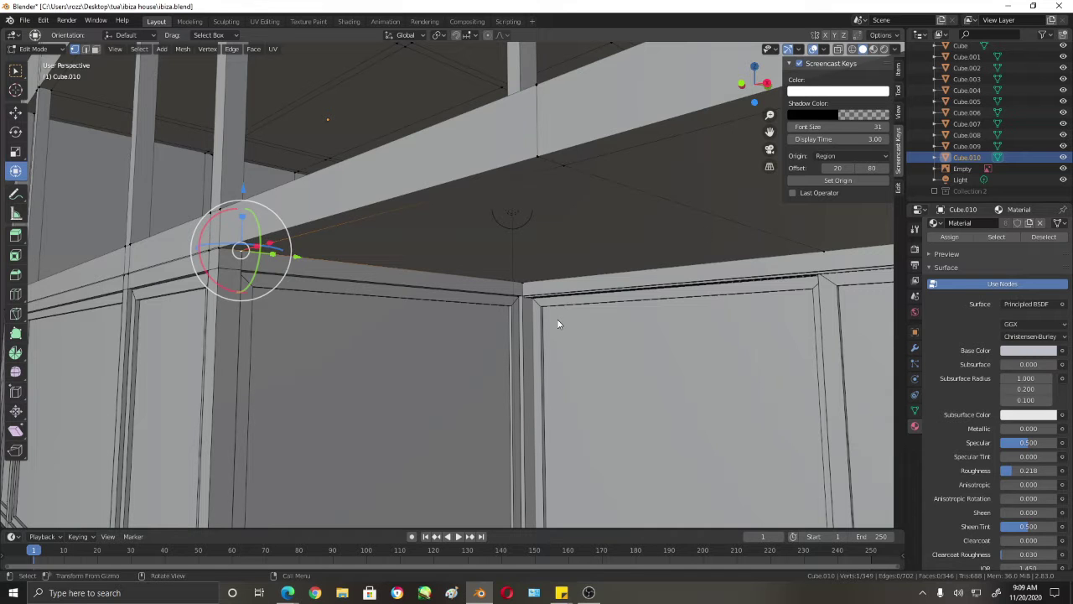
mouse_move(557, 320)
middle_mouse_down()
mouse_move(544, 338)
mouse_move(880, 84)
middle_mouse_up()
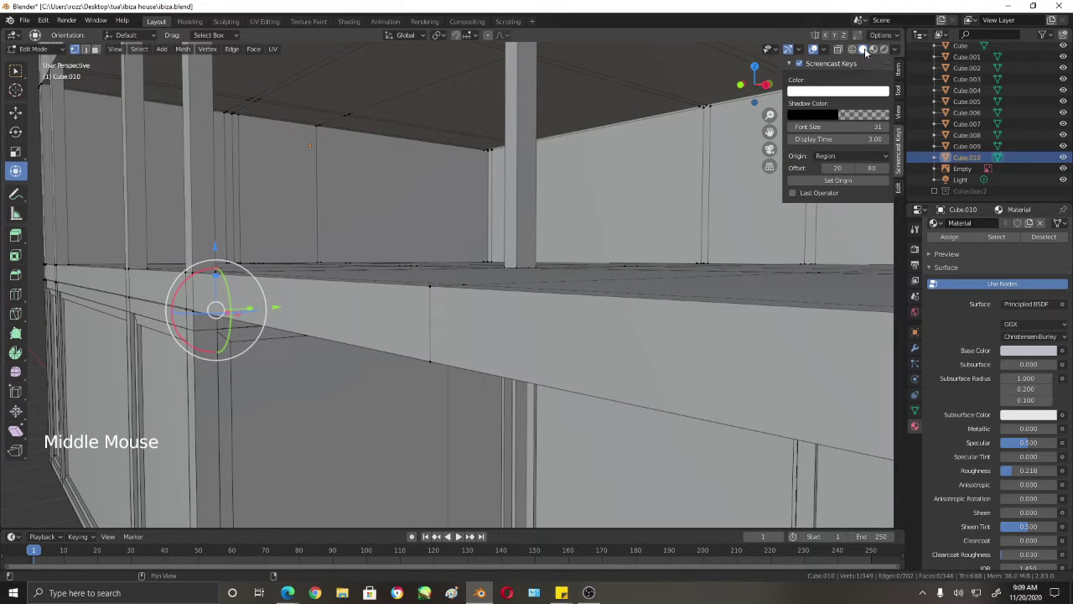
middle_click_drag(503, 285, 511, 208)
scroll(437, 262, "down", 1)
left_click(507, 274)
mouse_move(512, 238)
left_mouse_down()
mouse_move(517, 187)
mouse_move(511, 247)
left_mouse_up()
key("ctrl+z")
Step: Show the house in front view as wireframe to compare it with the reference photo
middle_click_drag(511, 251, 537, 268)
scroll(485, 304, "down", 2)
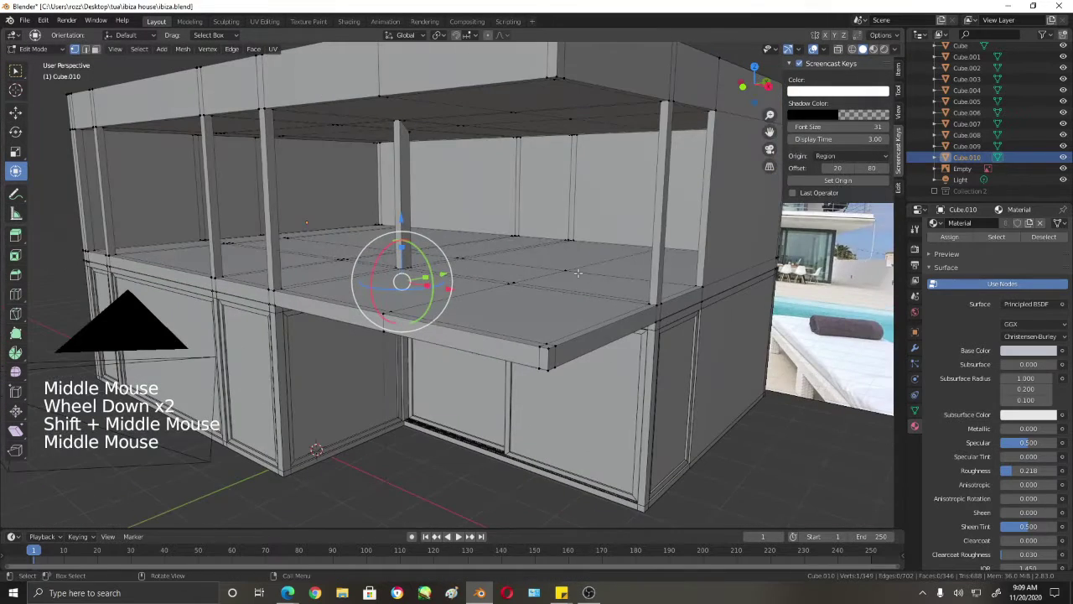
key("KP_1")
key("z")
key("shift+z")
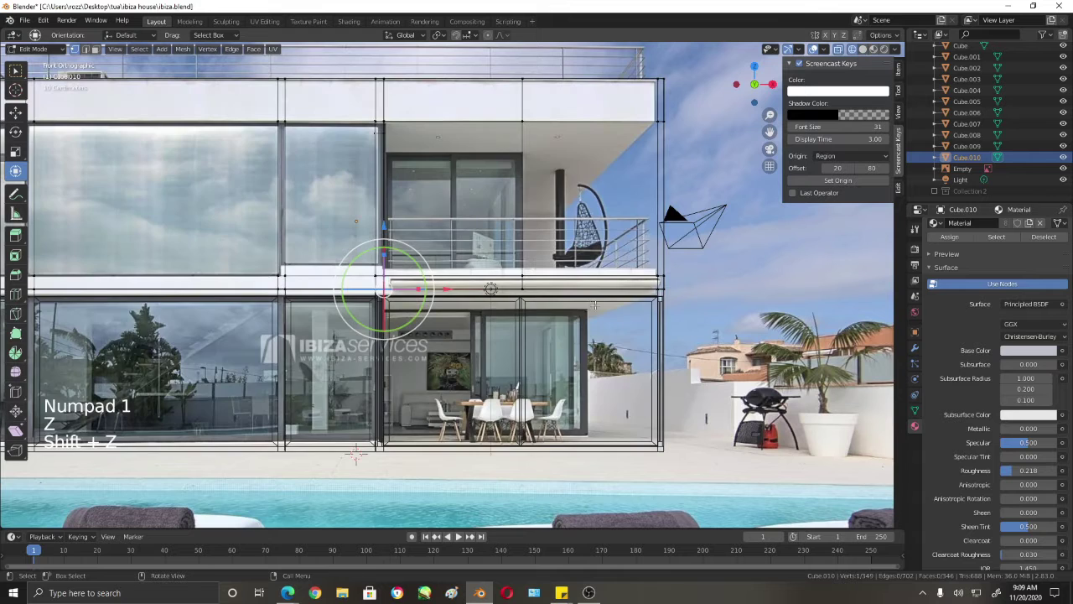
Step: Examine the second storey's balcony, posts and right side in solid shading, and return to the front wireframe view over the reference photo
middle_click_drag(590, 286, 581, 329, "shift")
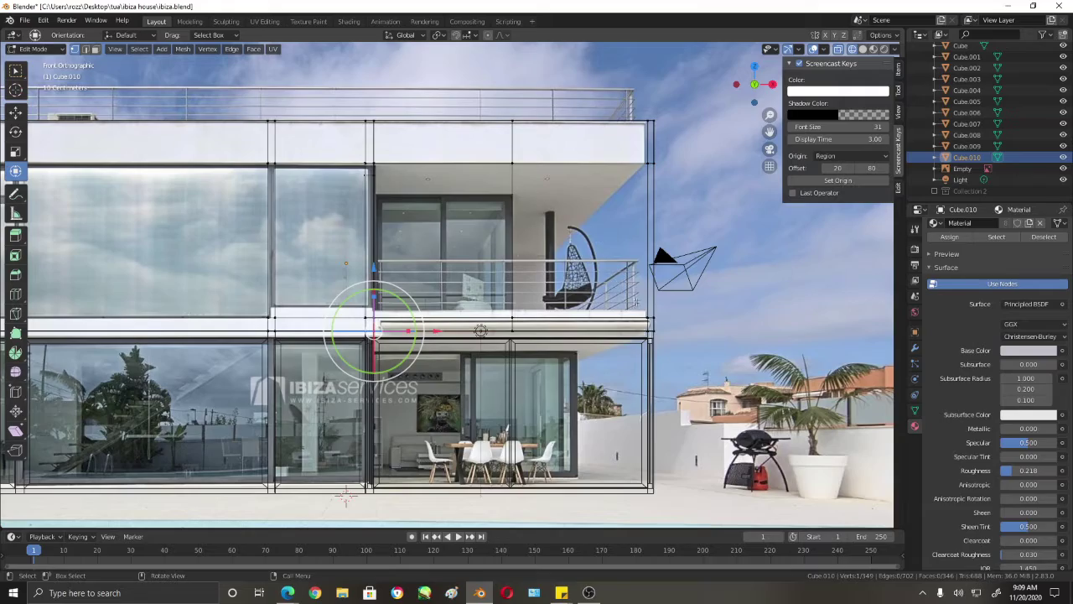
mouse_move(481, 330)
middle_mouse_down()
mouse_move(604, 286)
mouse_move(713, 287)
mouse_move(673, 289)
middle_mouse_up()
key("shift+z")
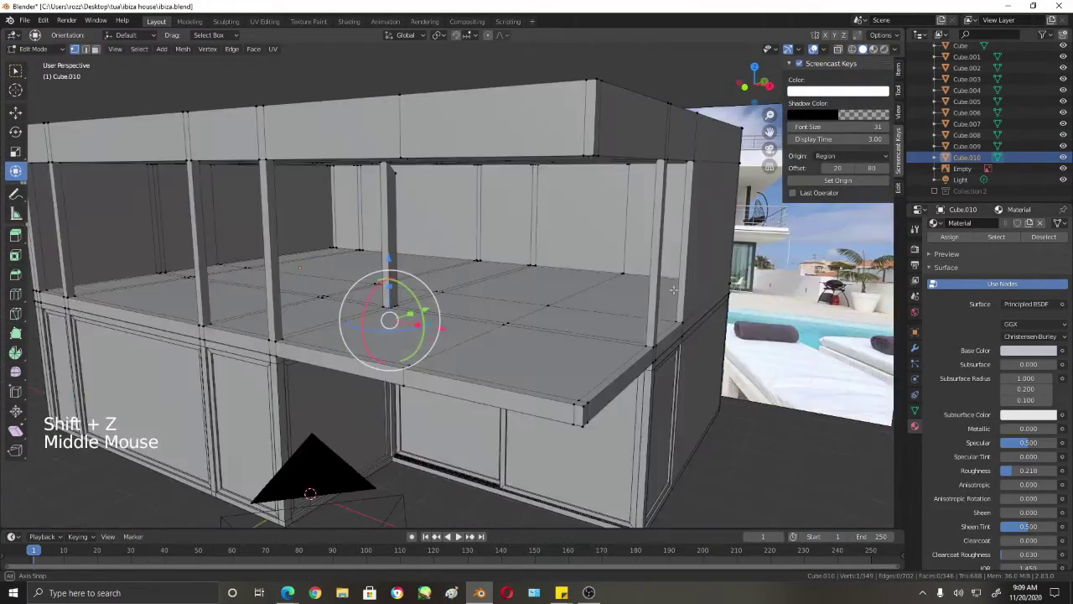
middle_click_drag(724, 249, 622, 235, "shift")
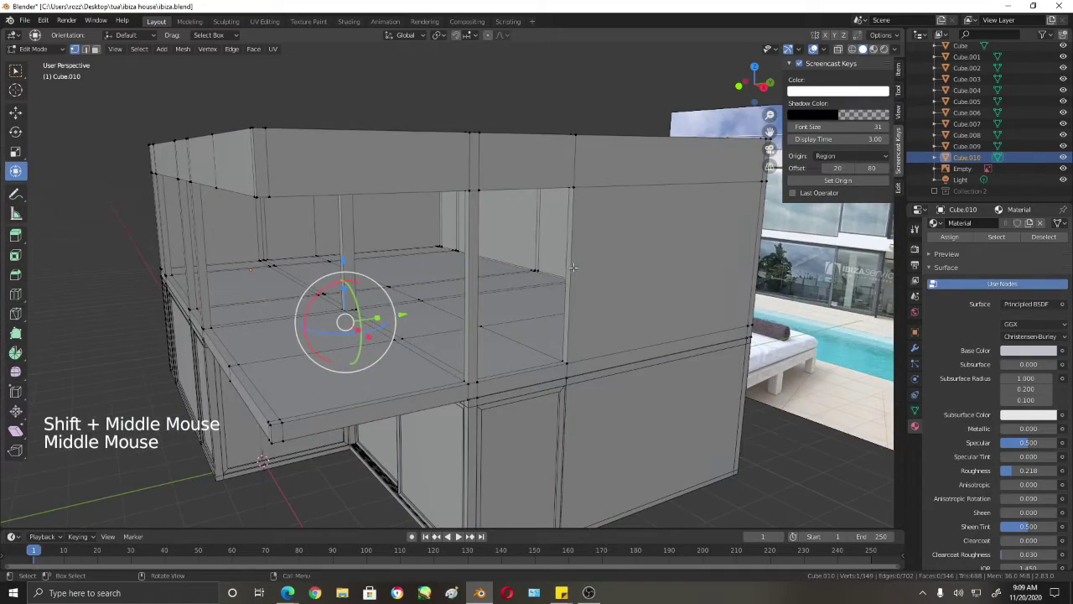
middle_click_drag(573, 266, 568, 266)
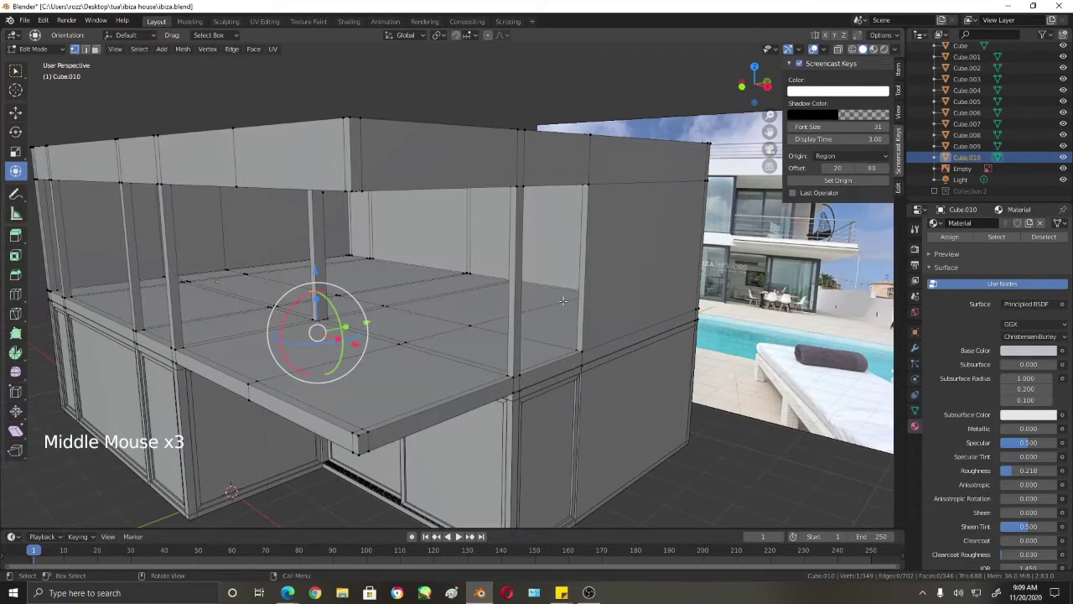
middle_click_drag(562, 302, 629, 296)
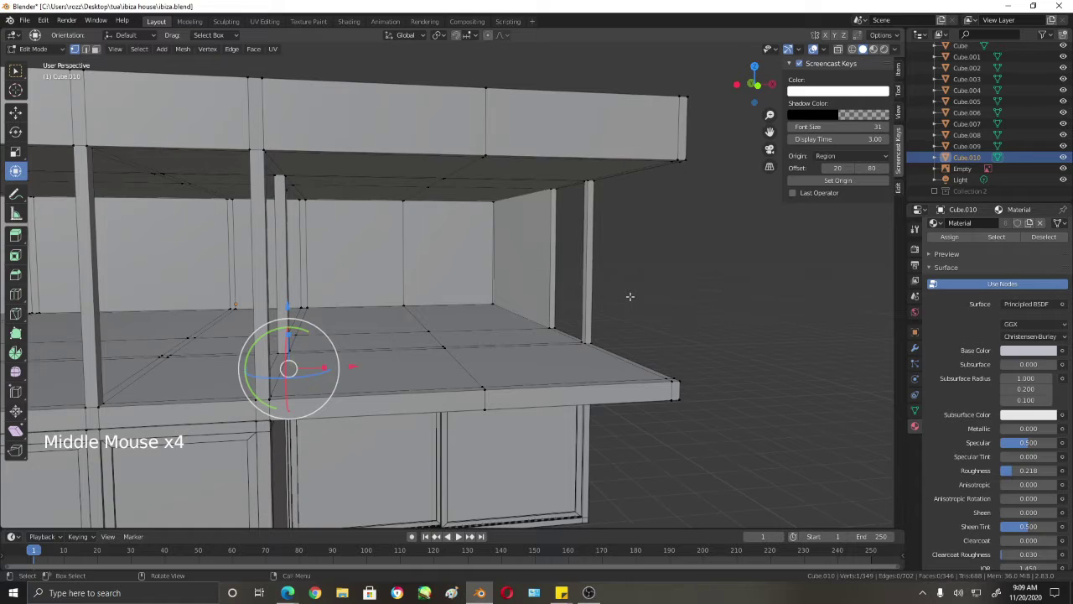
key("KP_1")
key("shift+z")
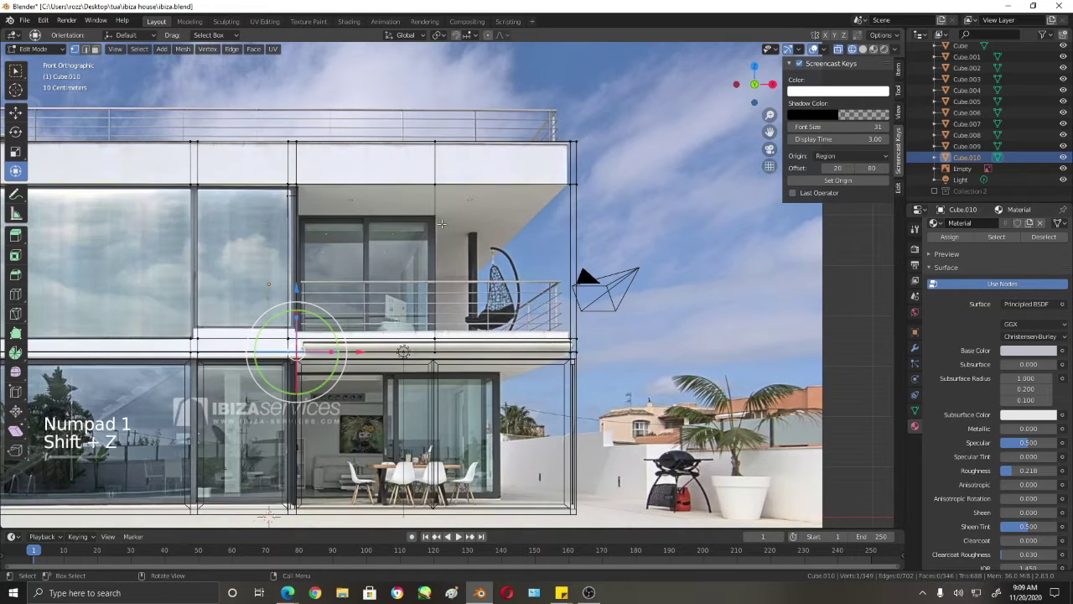
Step: Try adding a loop cut beside the balcony bay's middle edge loop with a slide factor of 0.903, and undo it
key("ctrl")
key("ctrl+r")
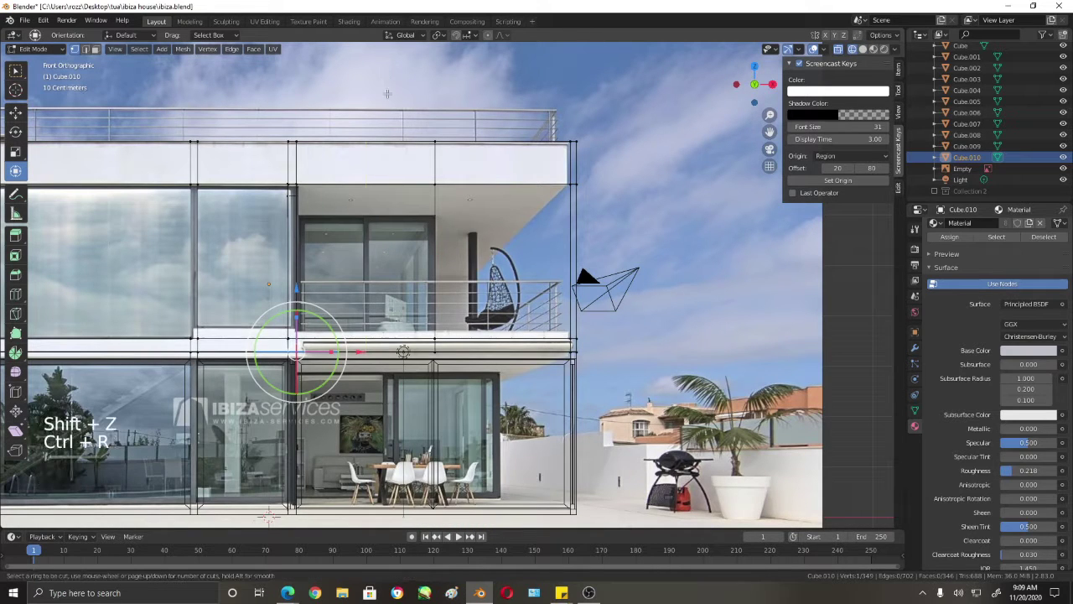
left_click(417, 140)
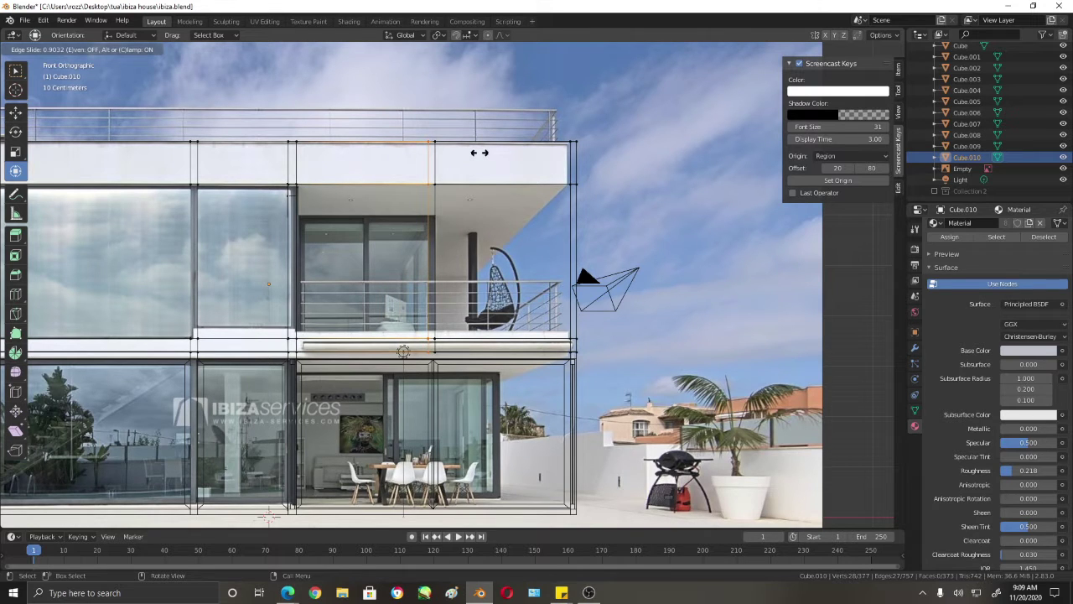
left_click(479, 153)
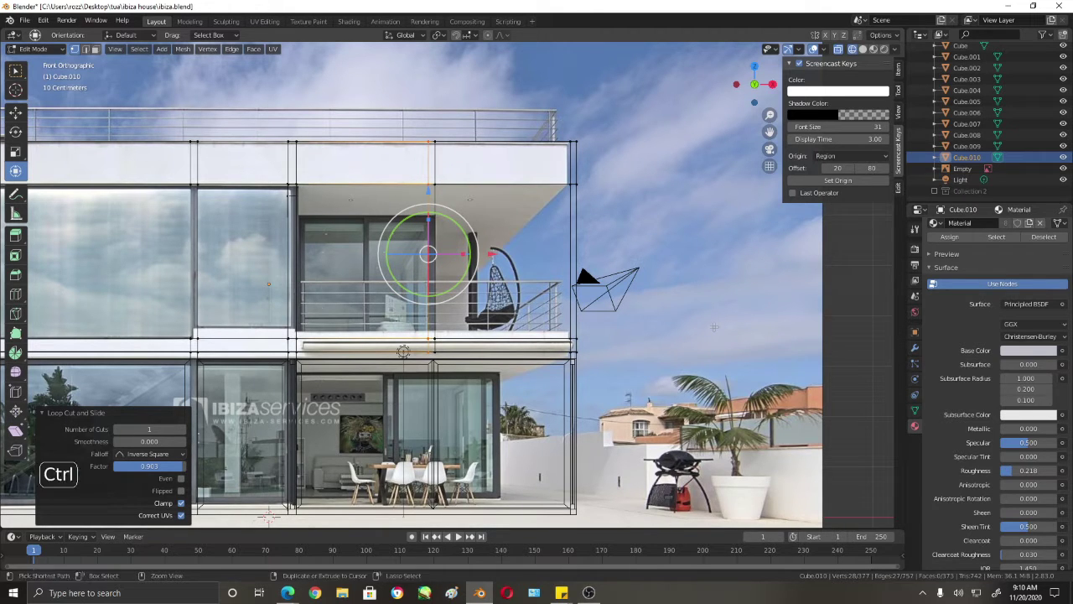
key("ctrl+z")
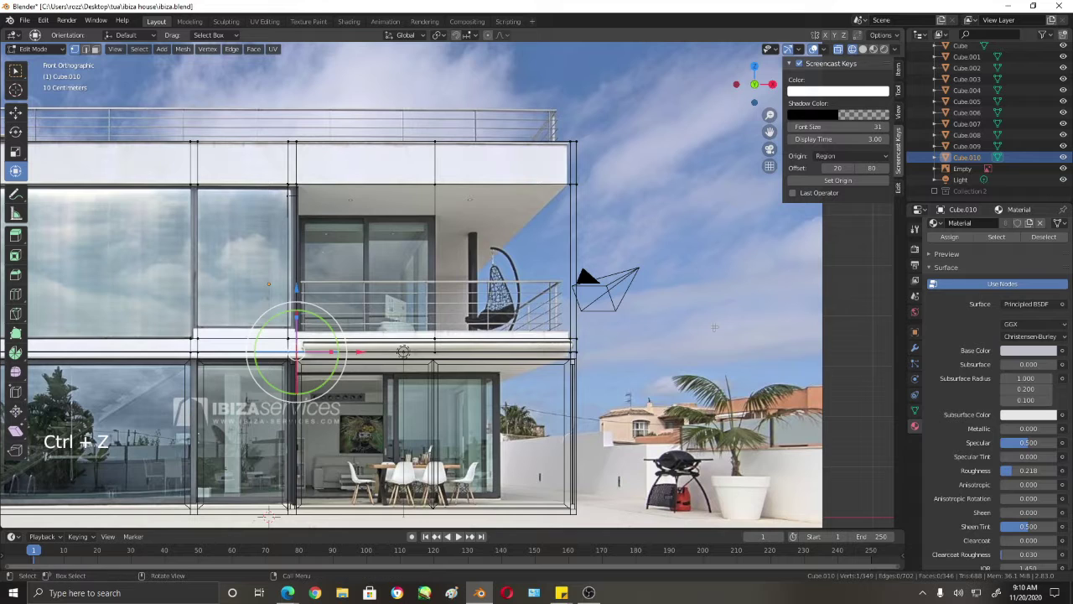
Step: Select the balcony bay's middle edge loop, try Dissolve Vertices and undo it, and remove the loop with Dissolve Edges
left_click(435, 160)
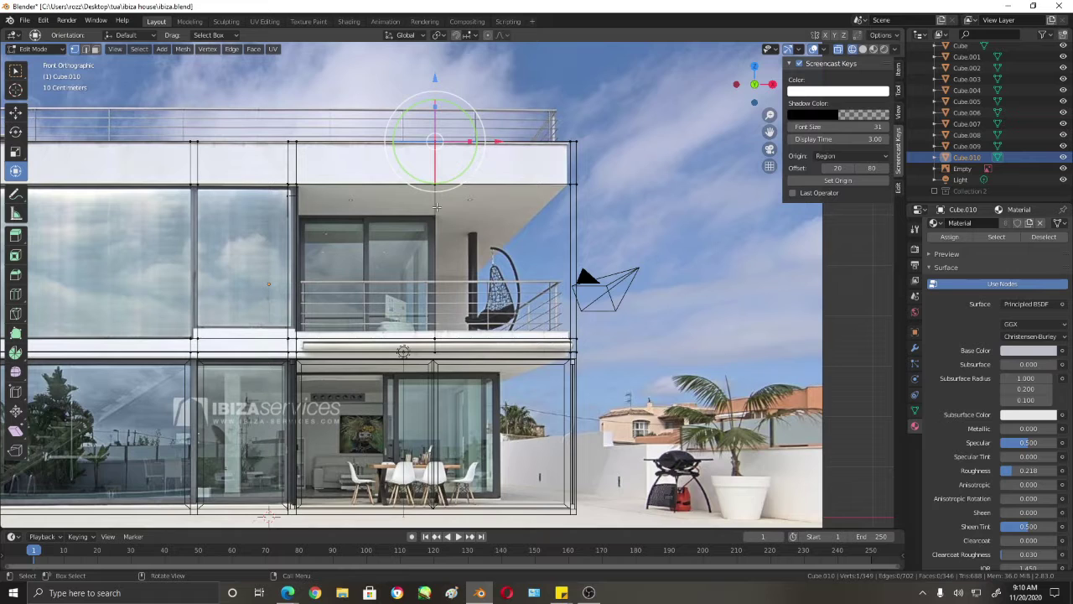
left_click(436, 206, "alt+shift")
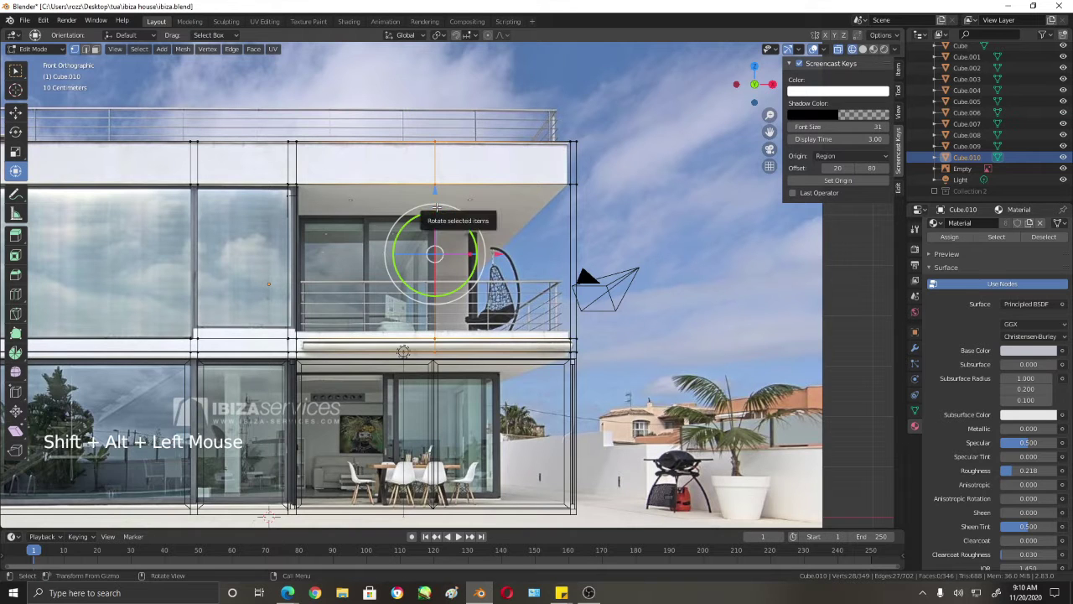
key("x")
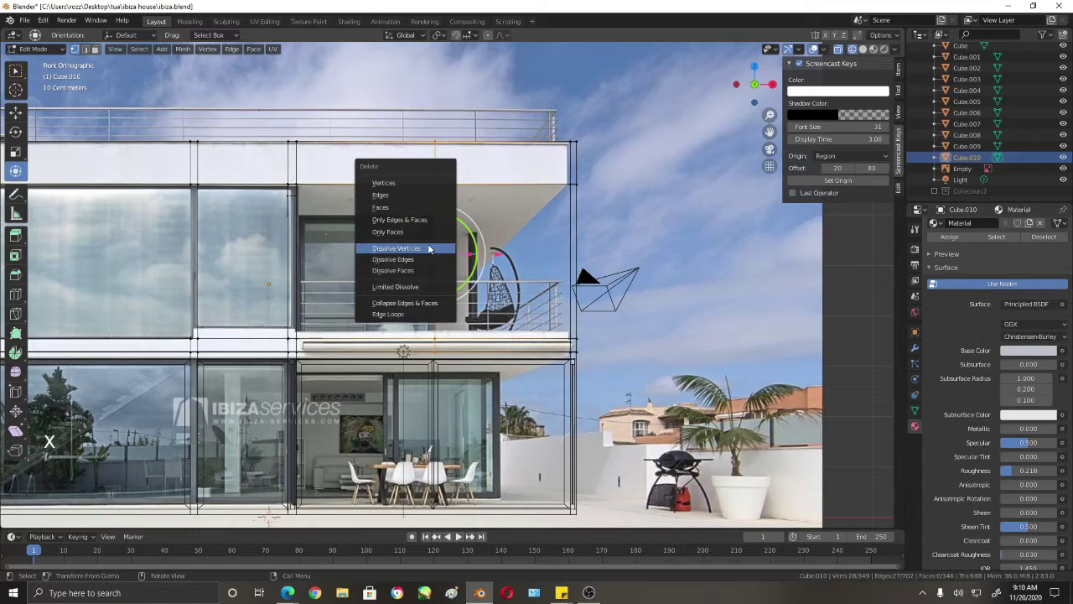
left_click(429, 249)
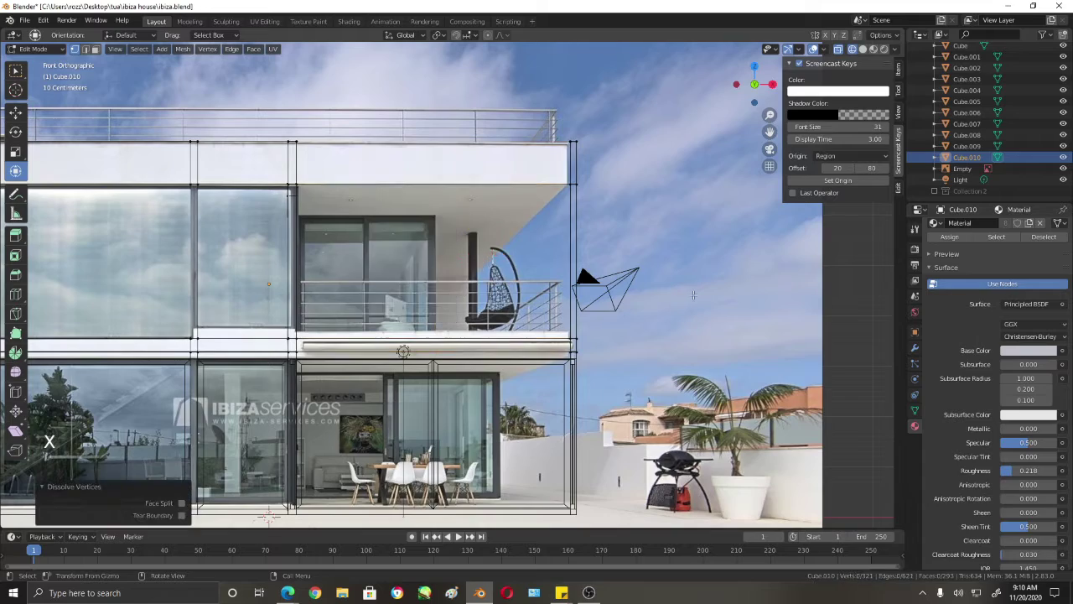
middle_click_drag(693, 295, 611, 273)
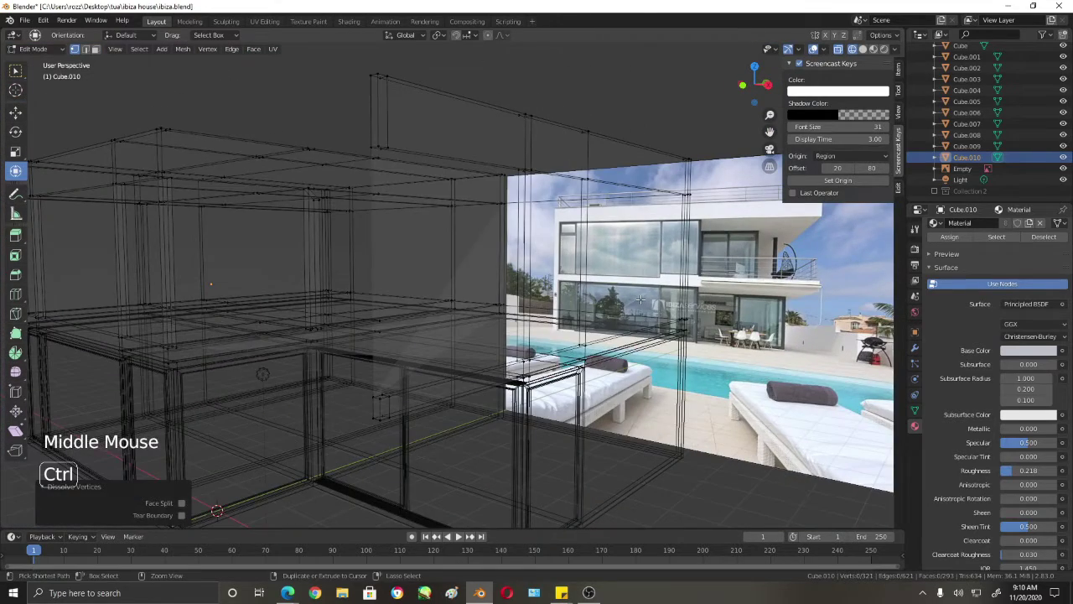
key("ctrl+z")
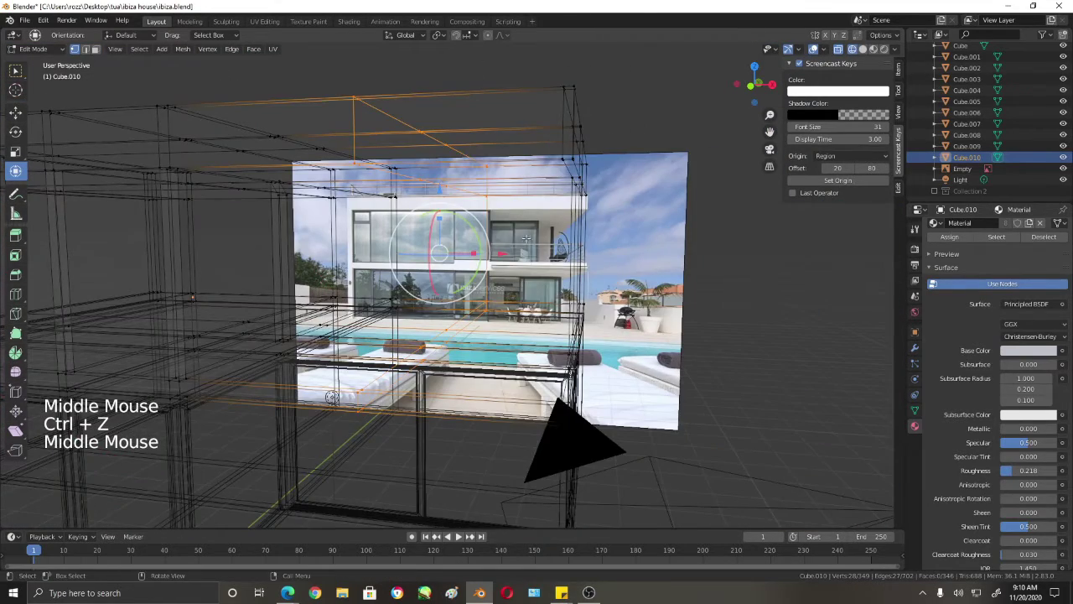
middle_click_drag(525, 239, 494, 251)
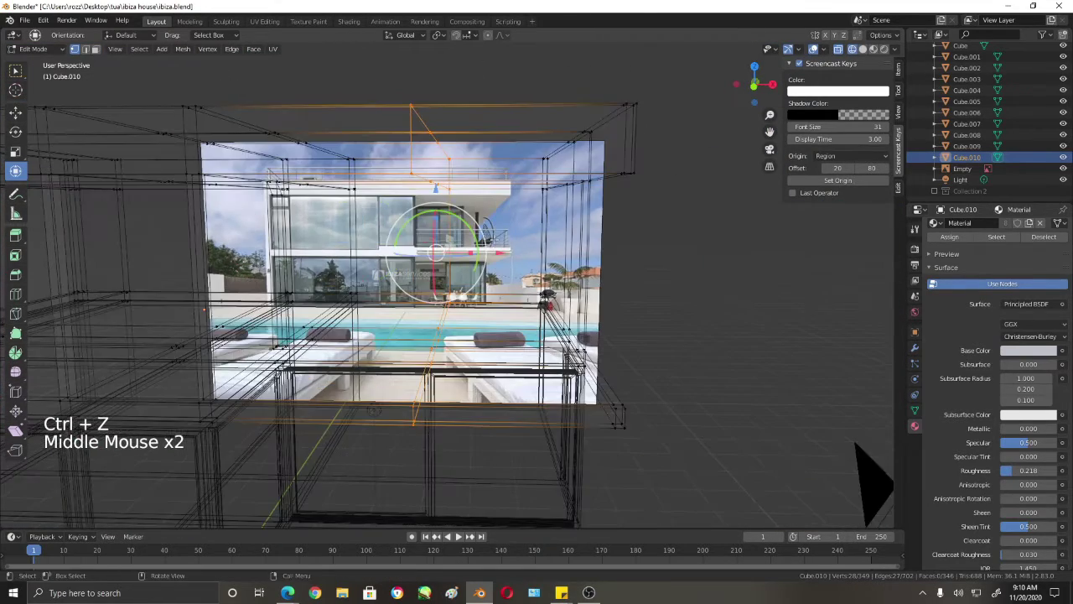
key("x")
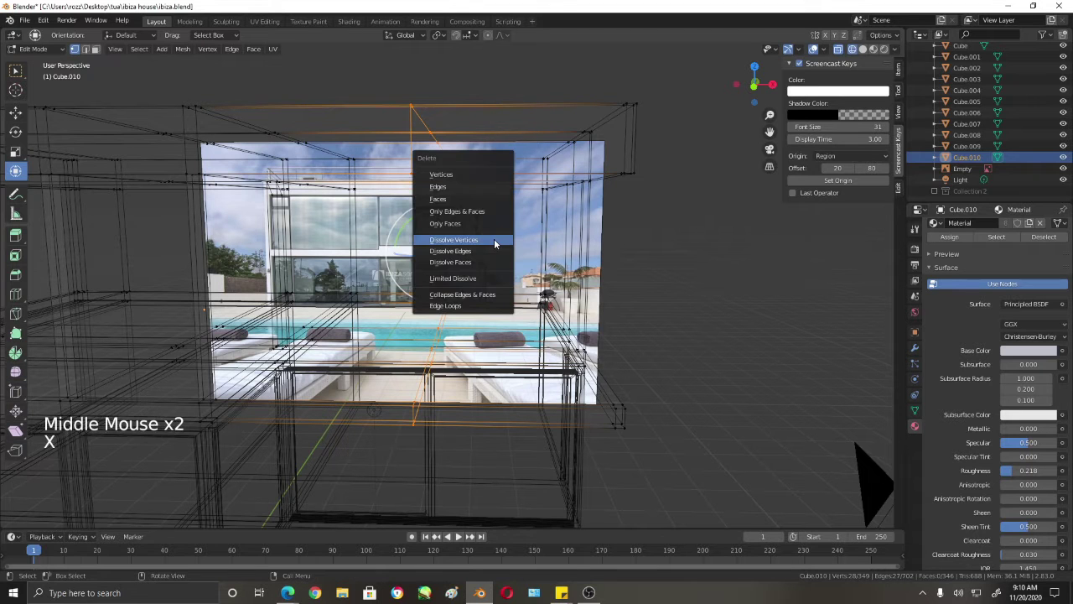
left_click(469, 256)
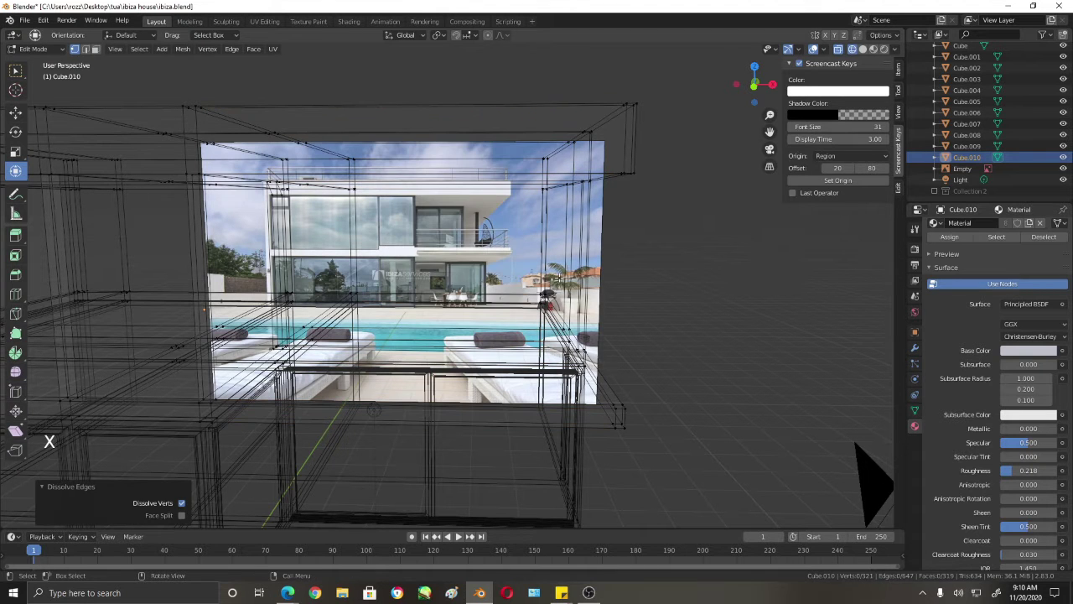
Step: In solid shading, delete all the faces of the freestanding post on the balcony's right side
key("shift+z")
mouse_move(557, 276)
middle_mouse_down()
mouse_move(502, 348)
mouse_move(675, 371)
middle_mouse_up()
key("3")
left_click(464, 343)
scroll(629, 334, "up", 2)
left_click(726, 306)
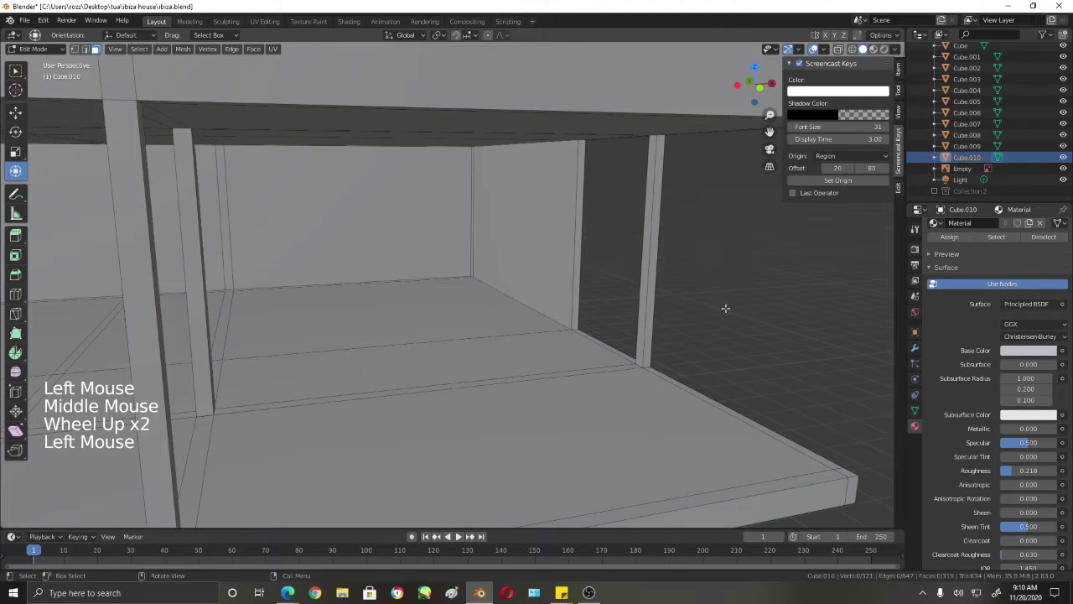
left_click_drag(741, 290, 637, 311)
key("x")
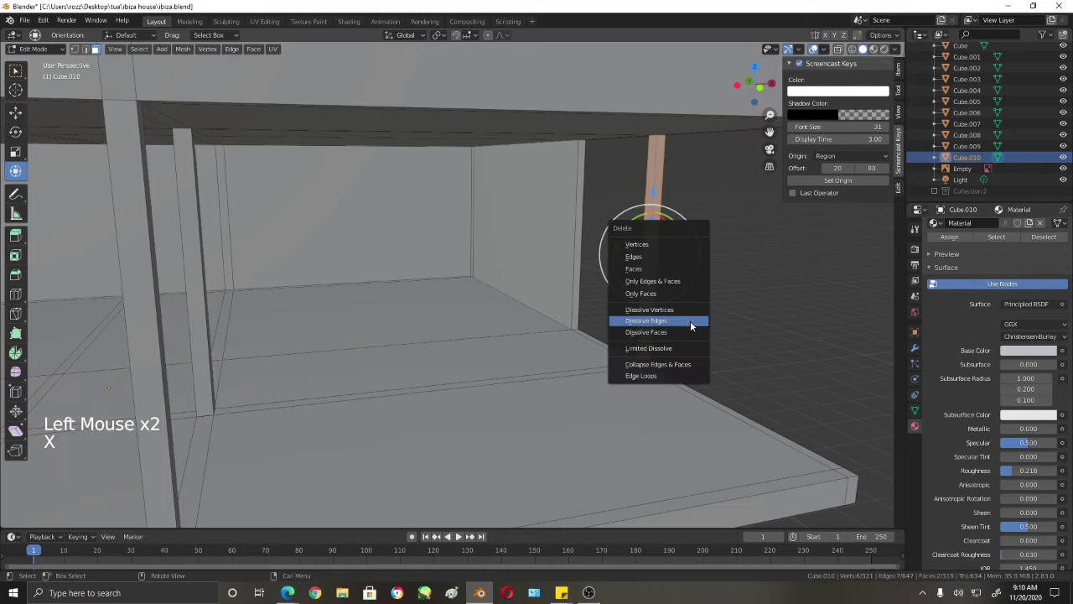
left_click(663, 269)
left_click_drag(695, 265, 641, 288)
key("x")
left_click(642, 290)
Step: Fill the small hole in the balcony floor where the right side post stood
middle_click_drag(692, 300, 526, 370)
scroll(677, 399, "up", 3)
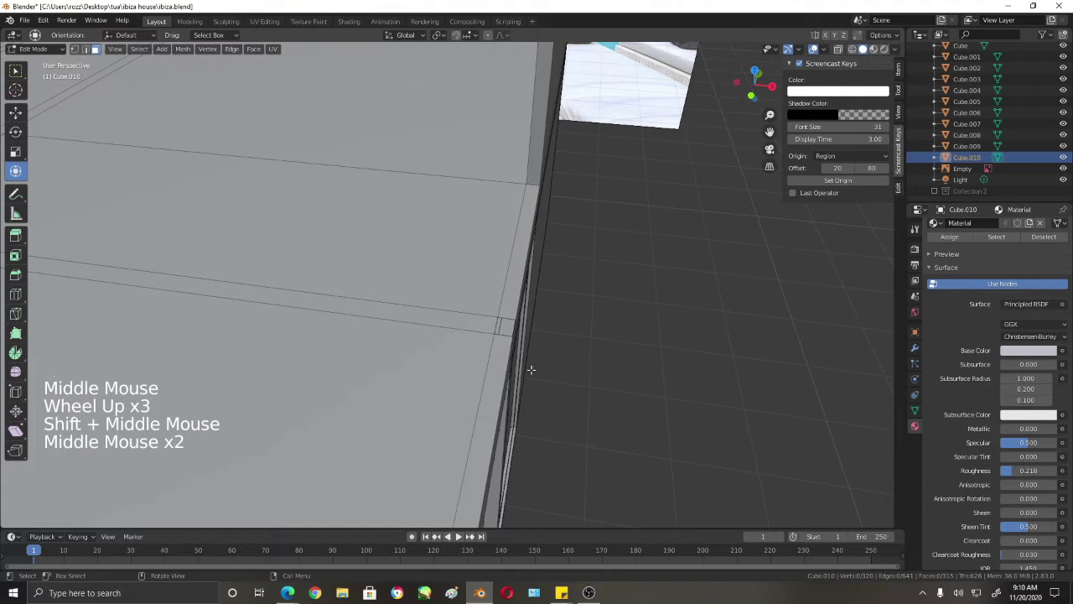
key("2")
left_click(499, 332)
scroll(616, 369, "up", 3)
middle_click_drag(625, 371, 554, 444, "shift")
key("f")
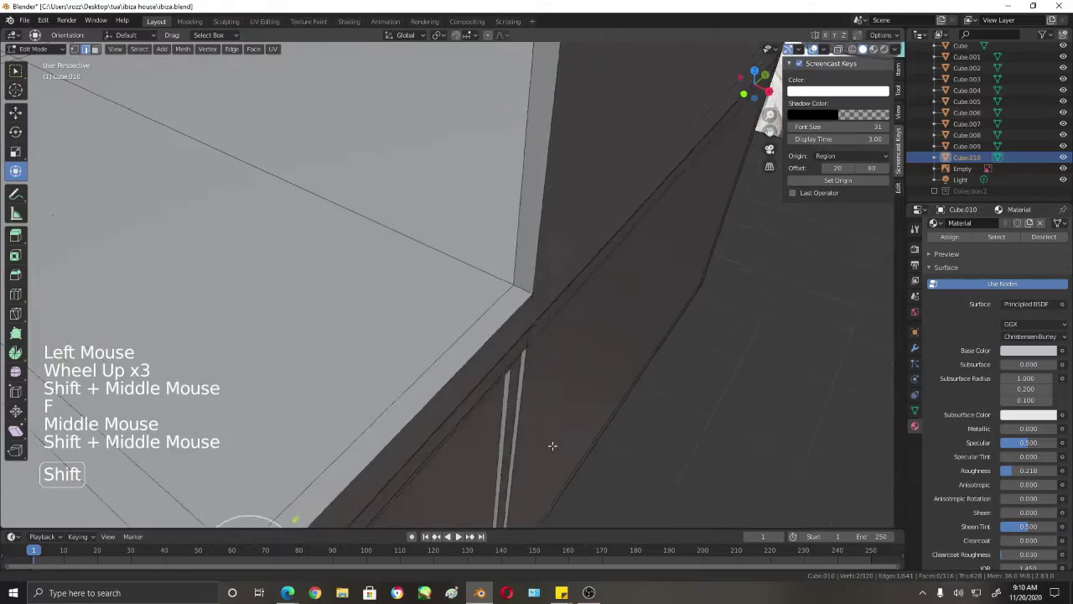
Step: Delete the faces of the second storey's right side wall, including its narrow front end
scroll(572, 338, "down", 7)
mouse_move(573, 338)
middle_mouse_down()
mouse_move(509, 290)
mouse_move(494, 343)
mouse_move(570, 330)
middle_mouse_up()
key("3")
middle_click_drag(553, 268, 472, 229)
left_click(472, 229)
left_click(573, 233)
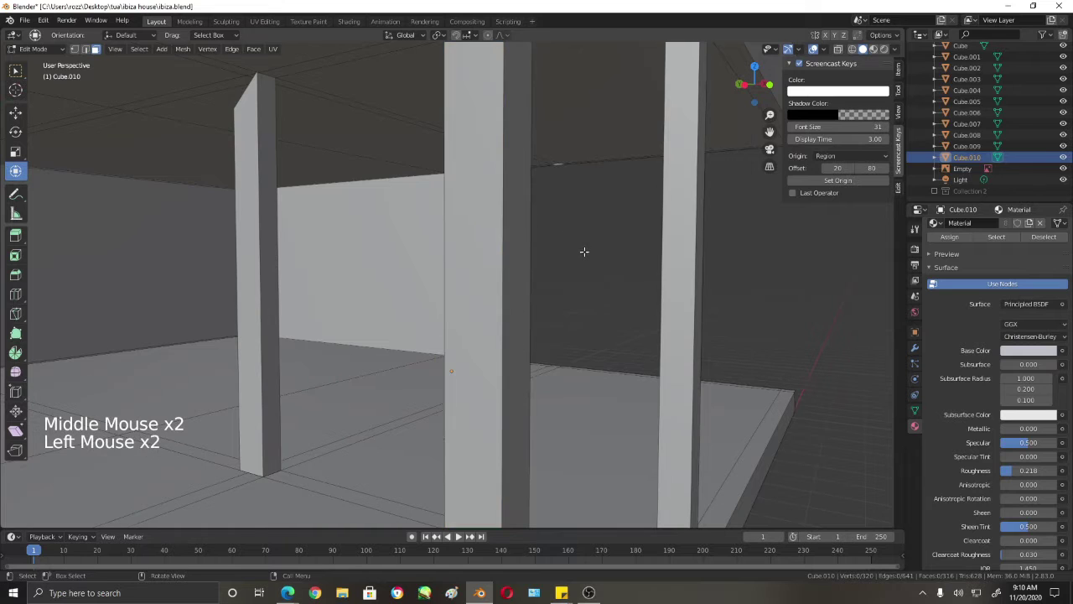
middle_click_drag(573, 233, 511, 232)
left_click_drag(513, 233, 419, 274)
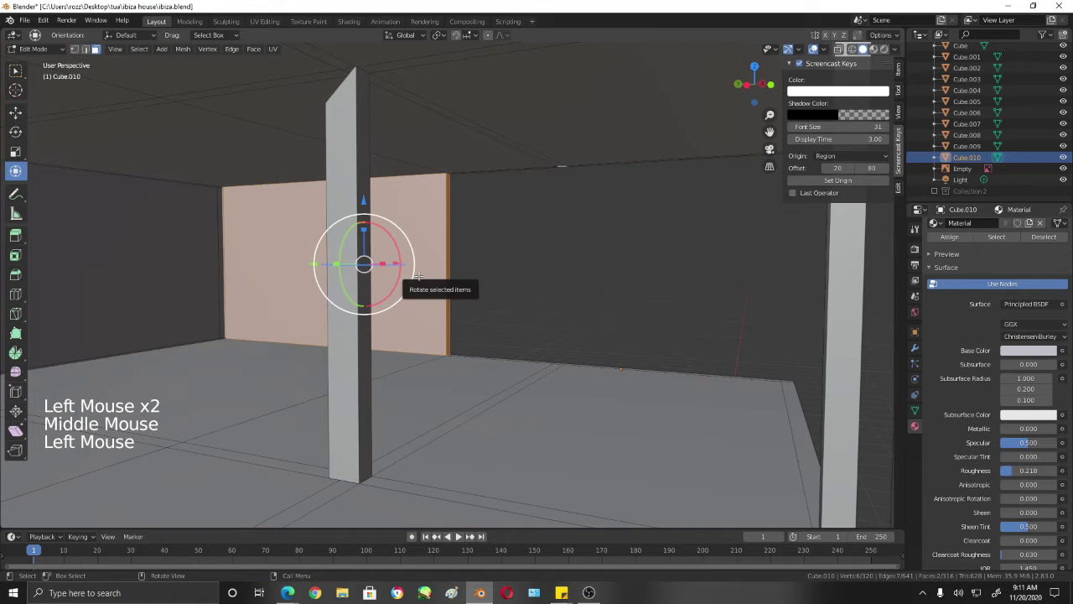
key("x")
left_click(473, 255)
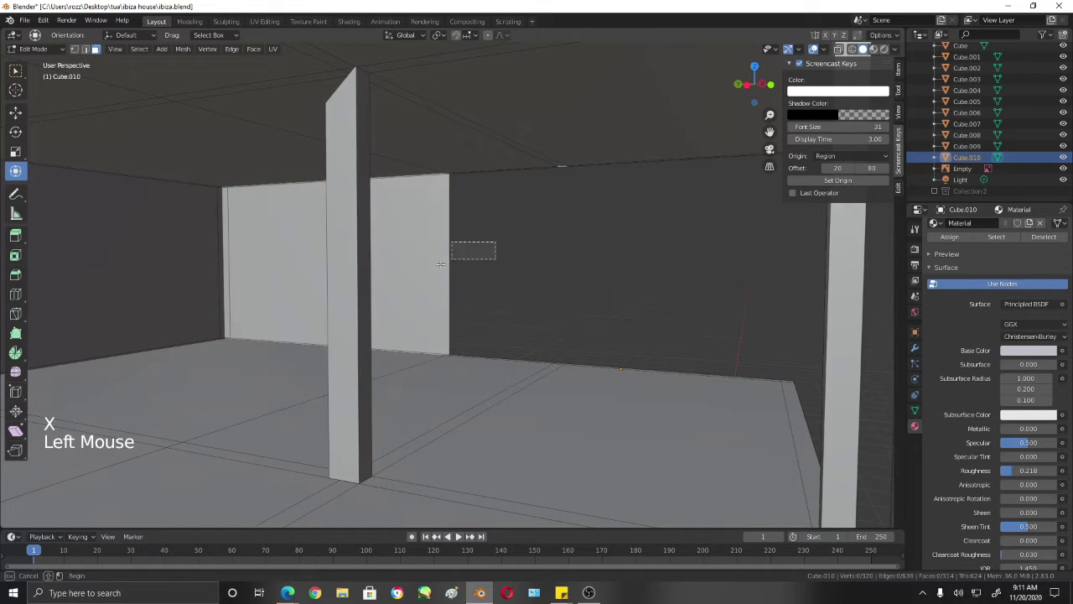
key("x")
left_click(419, 276)
Step: Fill the gap along the floor's right edge where the side wall stood
middle_click_drag(478, 273, 479, 343)
scroll(548, 232, "up", 3)
scroll(476, 371, "up", 4)
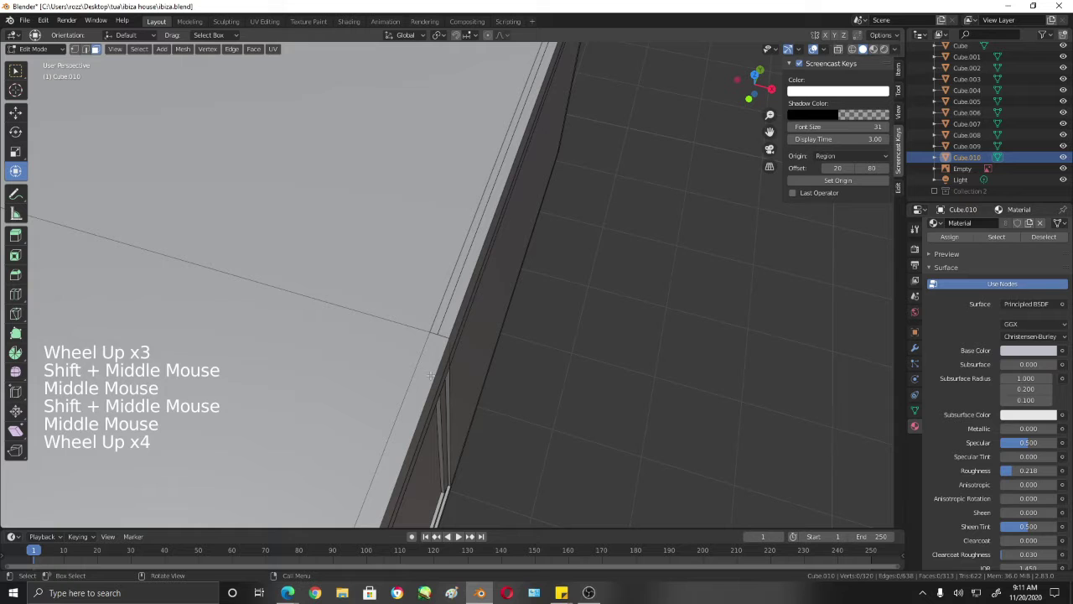
key("2")
left_click(503, 360)
middle_click_drag(570, 373, 580, 369)
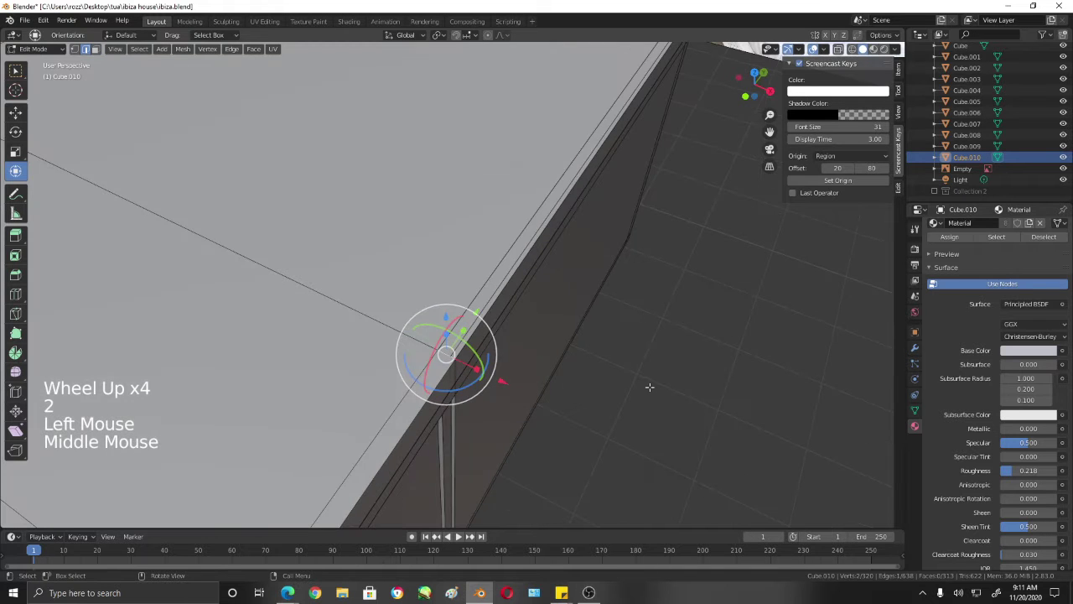
key("f")
middle_click_drag(649, 387, 635, 342)
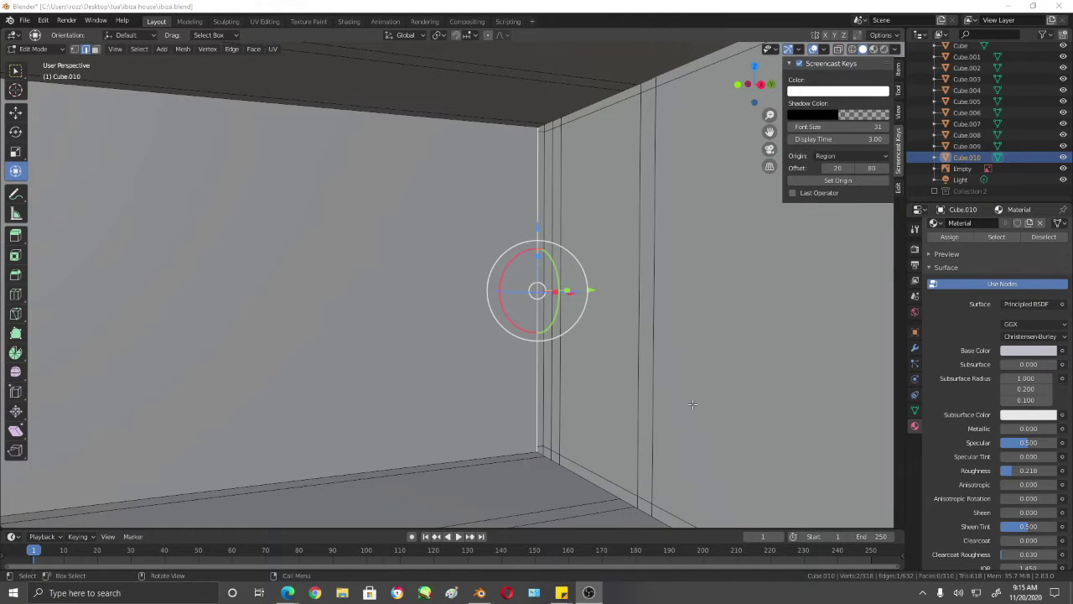
Step: Close the second storey's back wall by filling the missing faces one after another from its left corner towards its right end
middle_click_drag(693, 404, 356, 441)
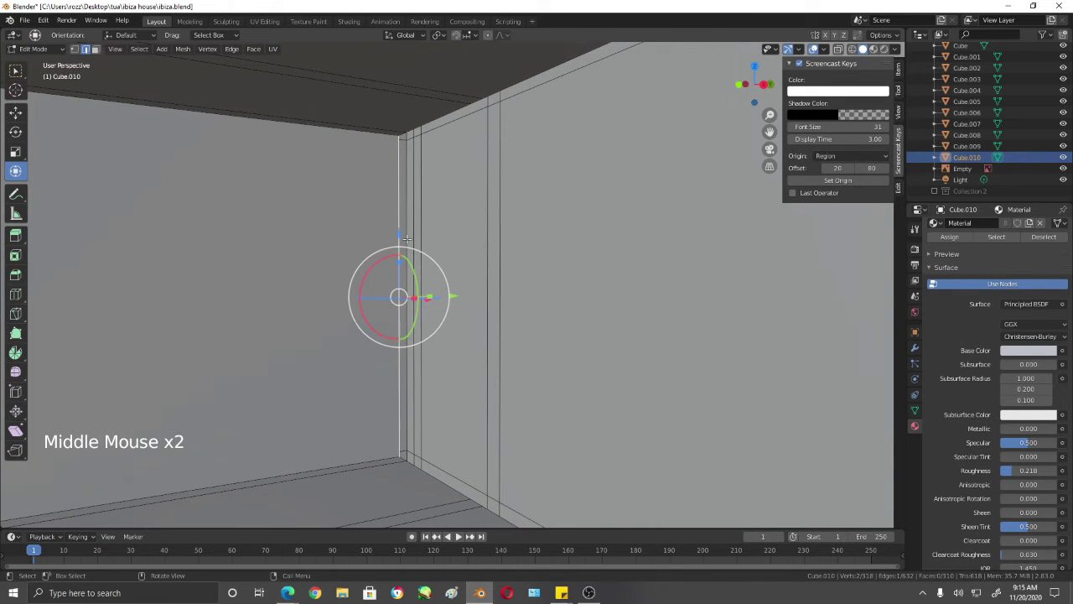
key("f")
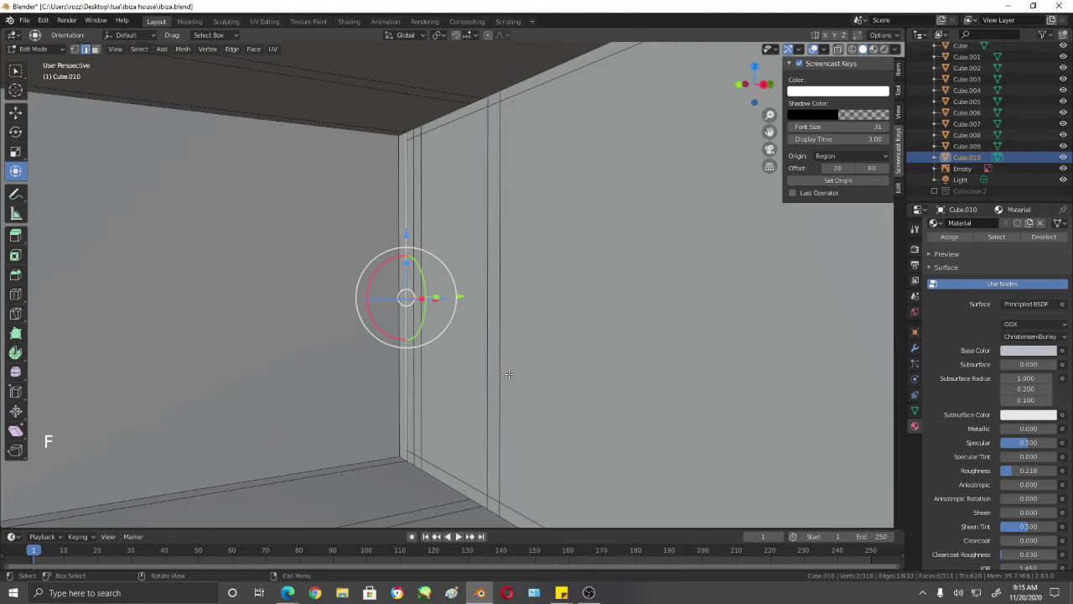
middle_click_drag(509, 374, 403, 346)
scroll(403, 347, "down", 3)
key("f")
key("f")
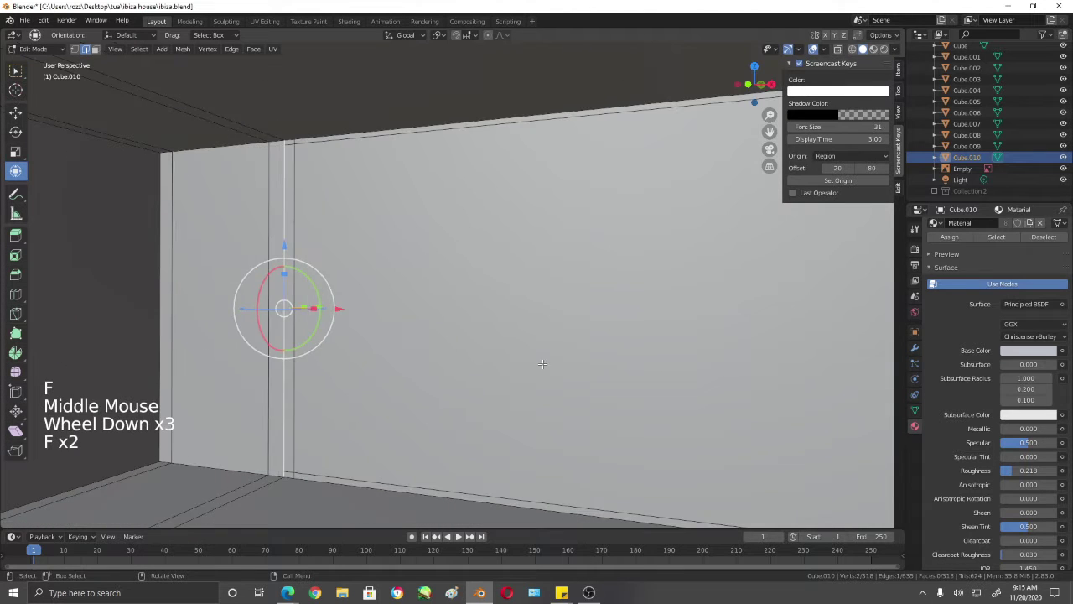
key("f")
middle_click_drag(646, 369, 464, 337, "shift")
scroll(464, 329, "down", 2)
key("f")
key("f")
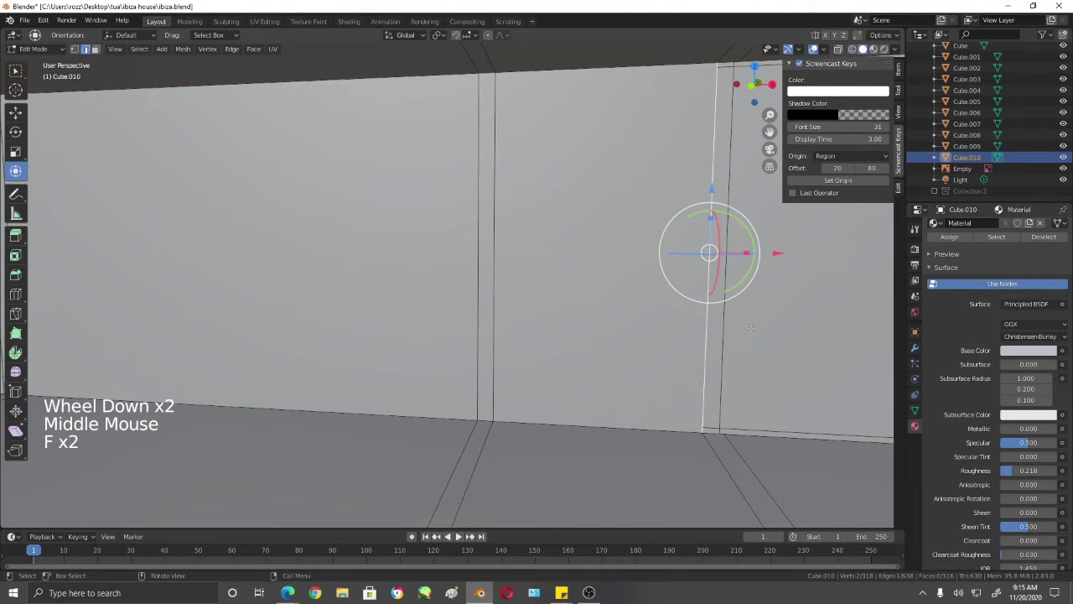
middle_click_drag(620, 319, 531, 331, "shift")
key("f")
key("f")
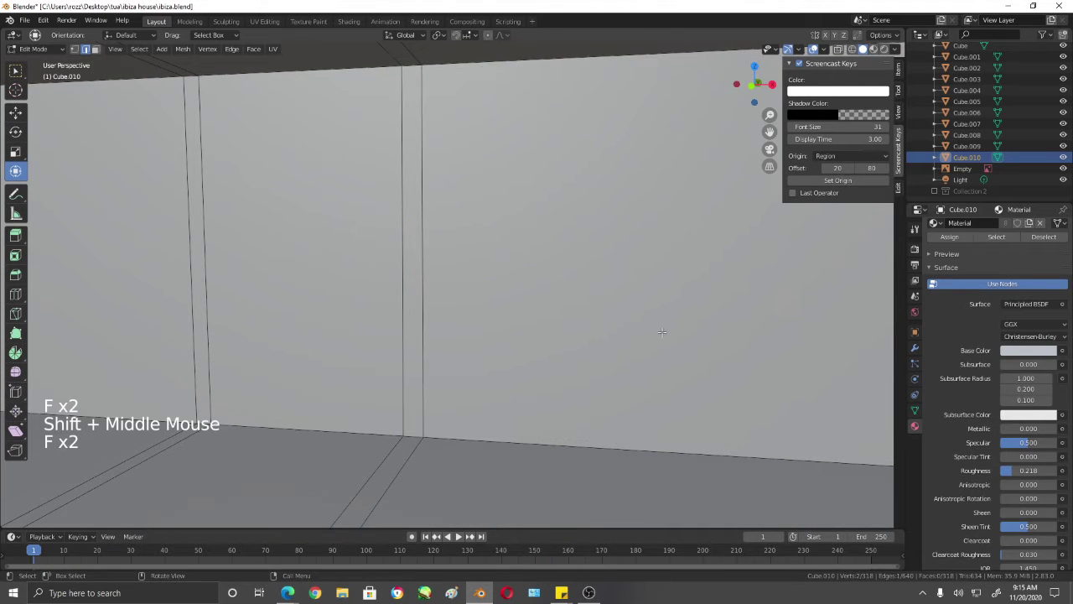
middle_click_drag(210, 333, 497, 353, "shift")
scroll(521, 337, "down", 1)
scroll(521, 338, "down", 1)
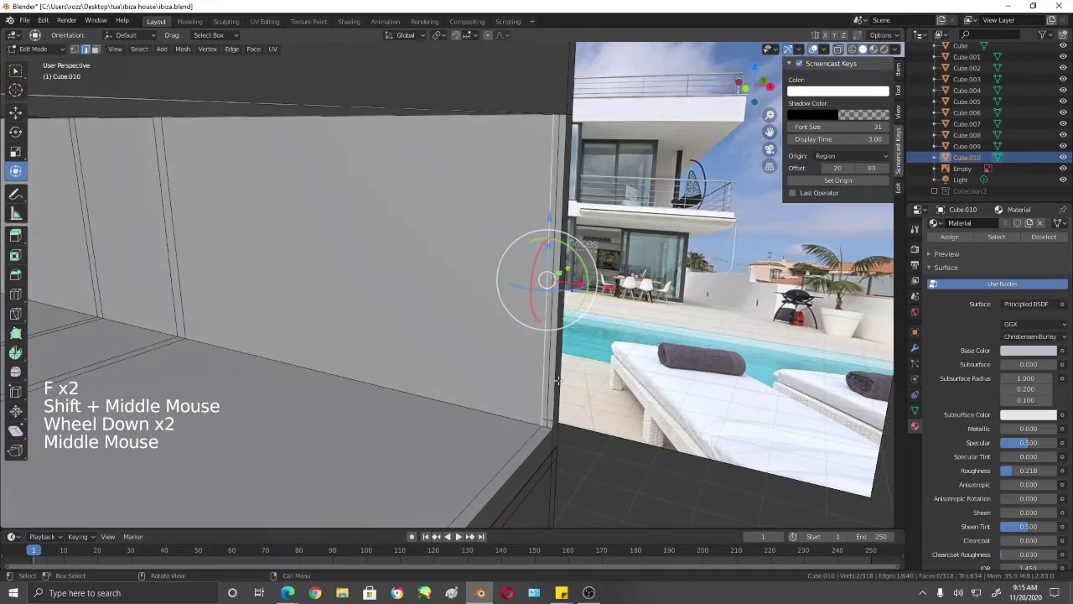
key("f")
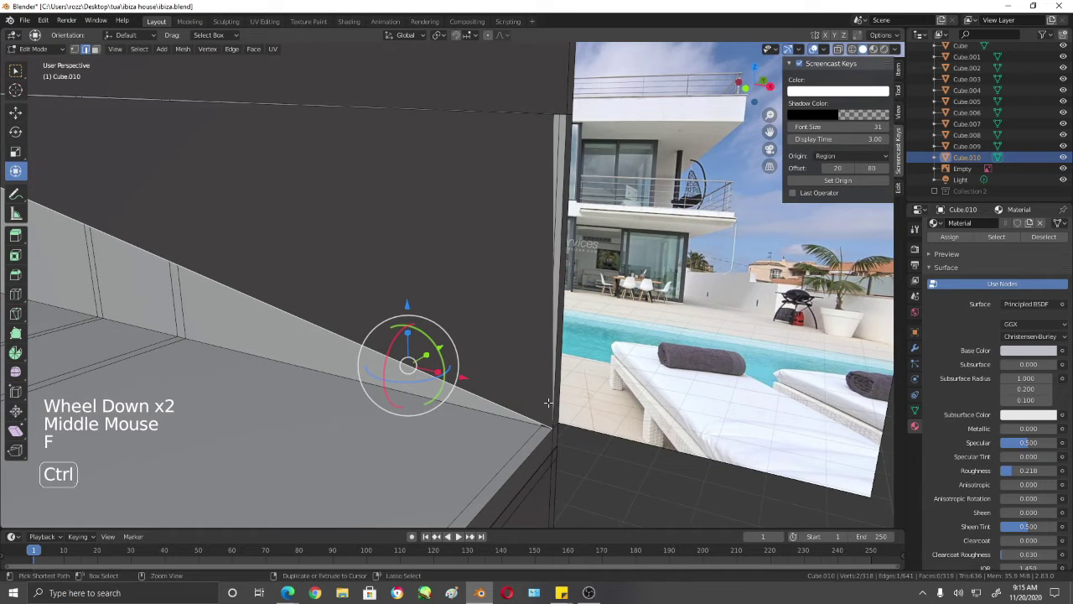
key("ctrl+z")
Step: Fill the narrow vertical strip at the right end of the back wall between its two upright edges
middle_click_drag(551, 380, 493, 222)
scroll(554, 199, "up", 3)
left_click(489, 208)
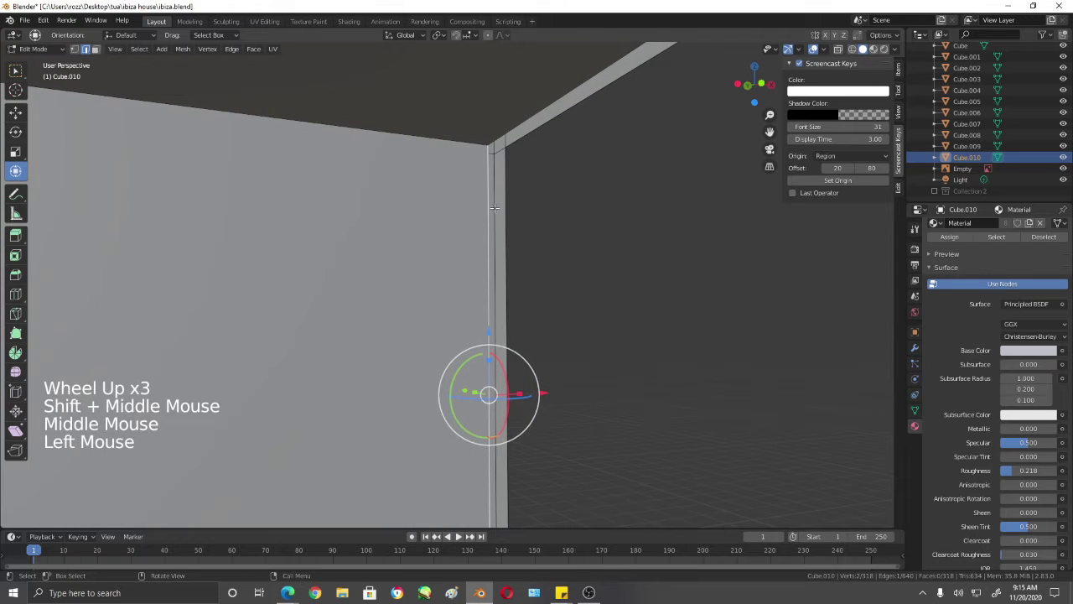
left_click(507, 208, "shift")
key("f")
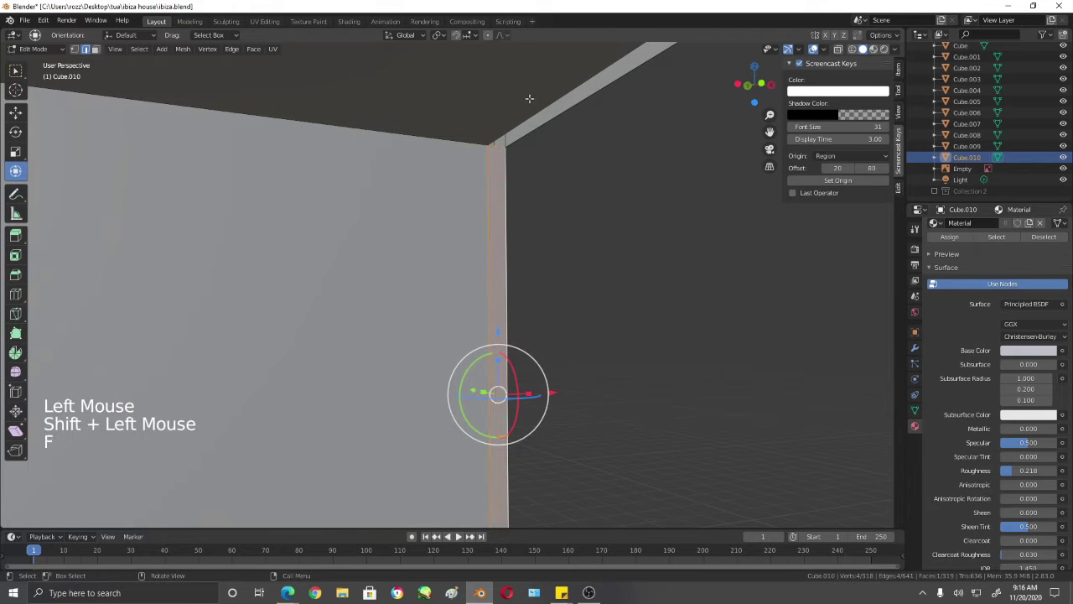
Step: Fill the narrow gap along the ceiling's right edge next to the back wall
left_click(584, 120)
left_click(587, 120, "shift")
middle_click_drag(587, 120, 615, 184)
key("f")
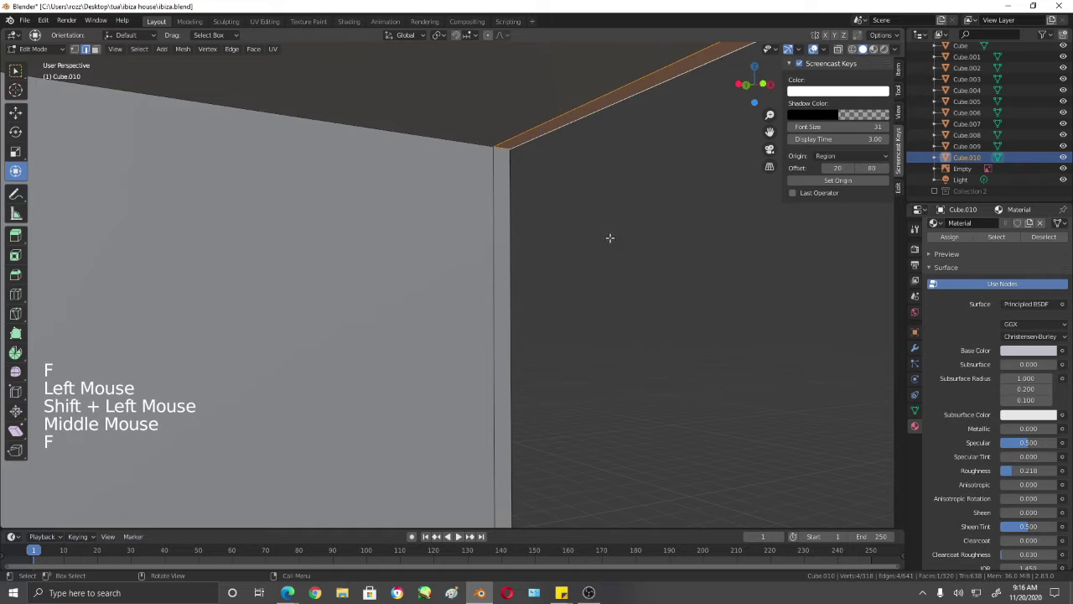
Step: Fill the small hole farther along the ceiling's right edge
scroll(609, 238, "down", 4)
middle_click_drag(610, 238, 440, 195, "shift")
scroll(440, 195, "down", 2)
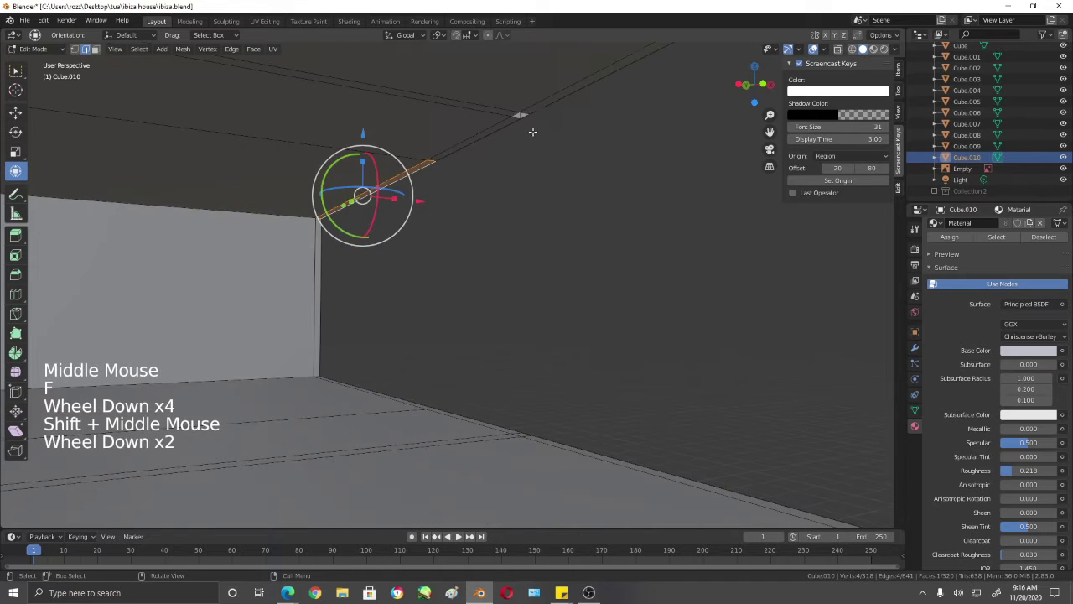
scroll(536, 174, "up", 3)
middle_click_drag(537, 174, 521, 236, "shift")
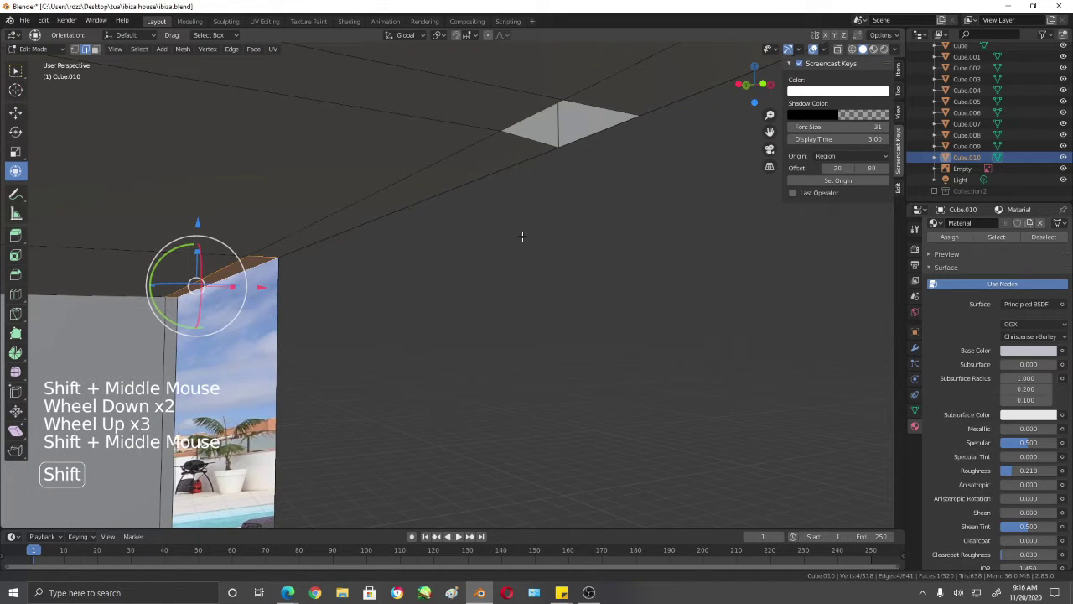
left_click(586, 104)
key("f")
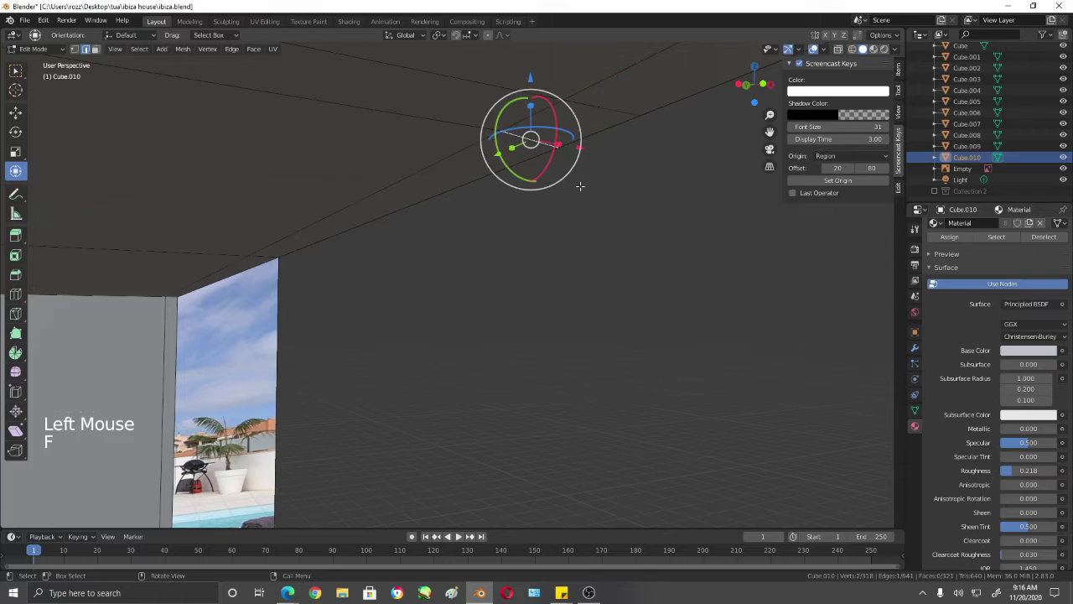
Step: Move the top edge of the interior post up towards the ceiling and return to Object Mode
scroll(583, 220, "down", 4)
middle_click_drag(582, 220, 438, 220, "shift")
scroll(613, 285, "up", 3)
scroll(428, 175, "up", 4)
left_click(423, 90)
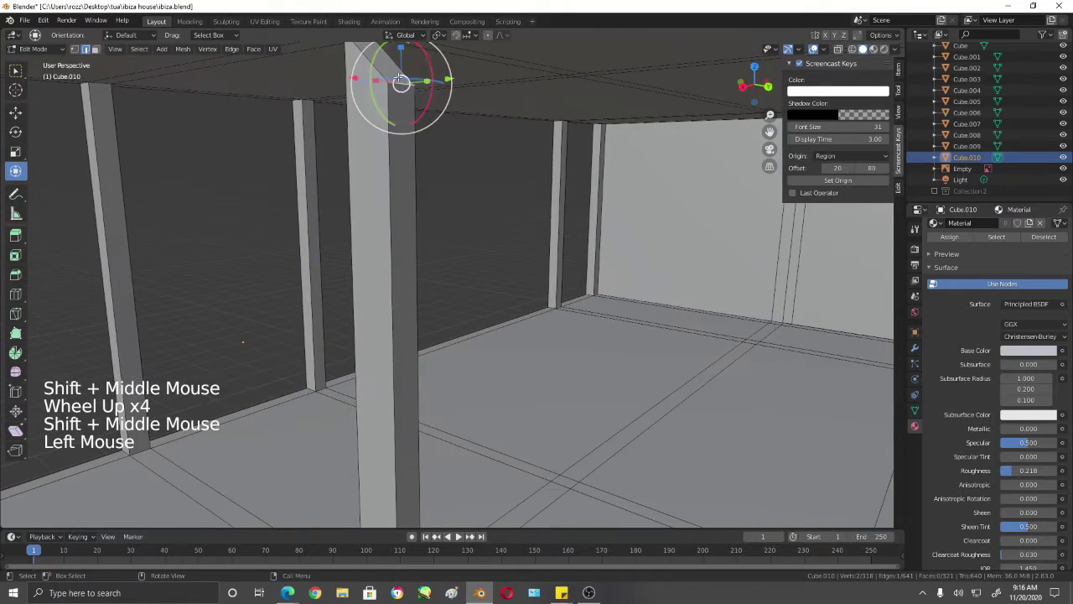
middle_click_drag(423, 91, 489, 173, "shift")
left_click_drag(447, 102, 447, 50)
scroll(469, 168, "down", 4)
middle_click_drag(469, 167, 422, 350)
scroll(567, 337, "down", 6)
scroll(520, 389, "up", 1)
key("Tab")
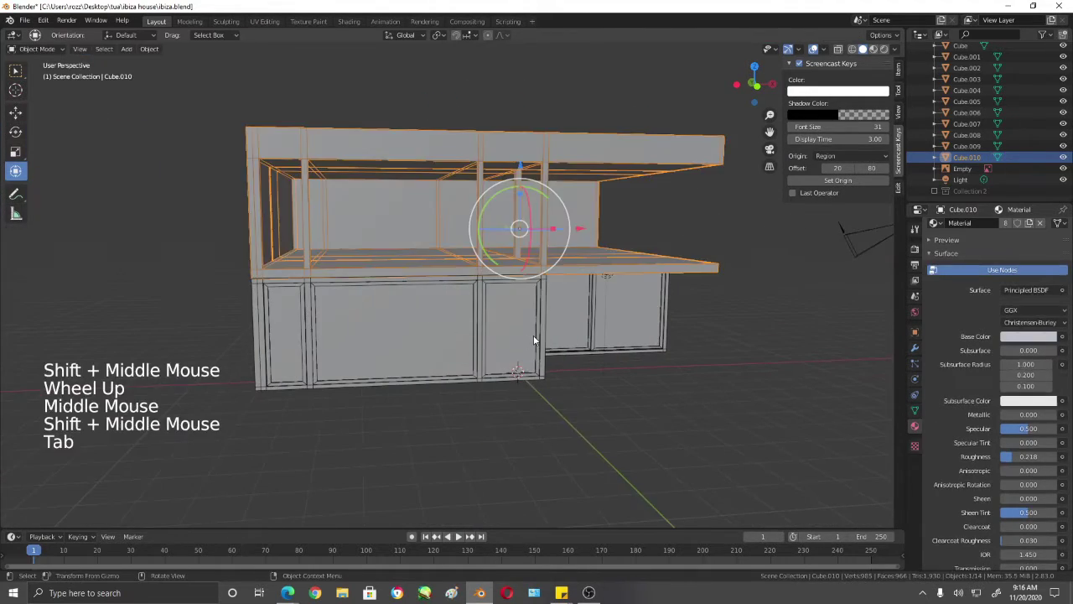
Step: Duplicate the three front ground-floor windows and move the copies about 3.45 m up into the second storey's openings
left_click(508, 329)
left_click(385, 319, "shift")
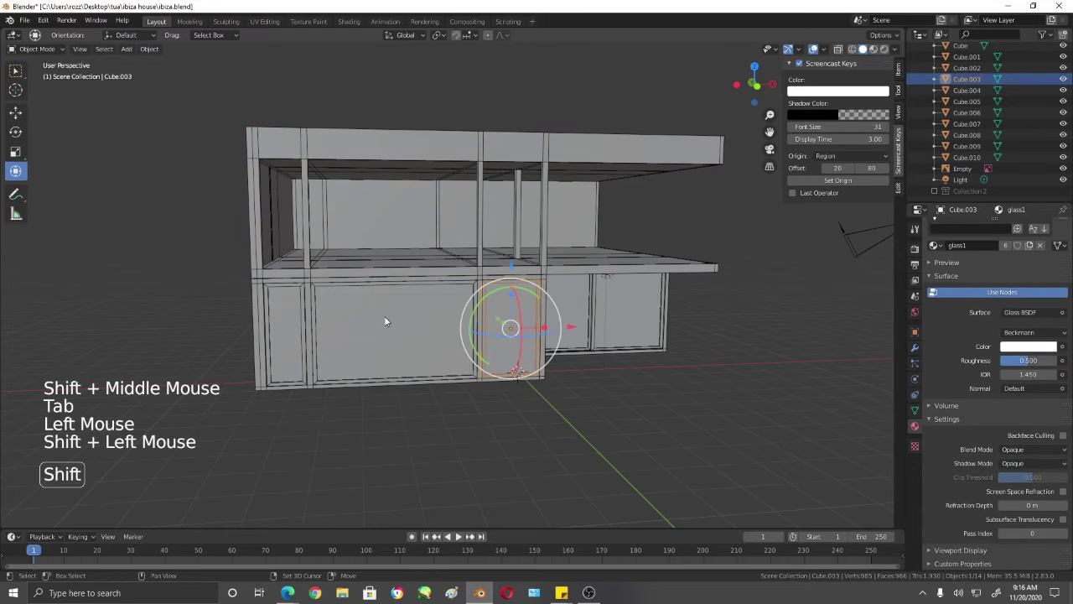
left_click(286, 318, "shift")
middle_click_drag(611, 391, 596, 395)
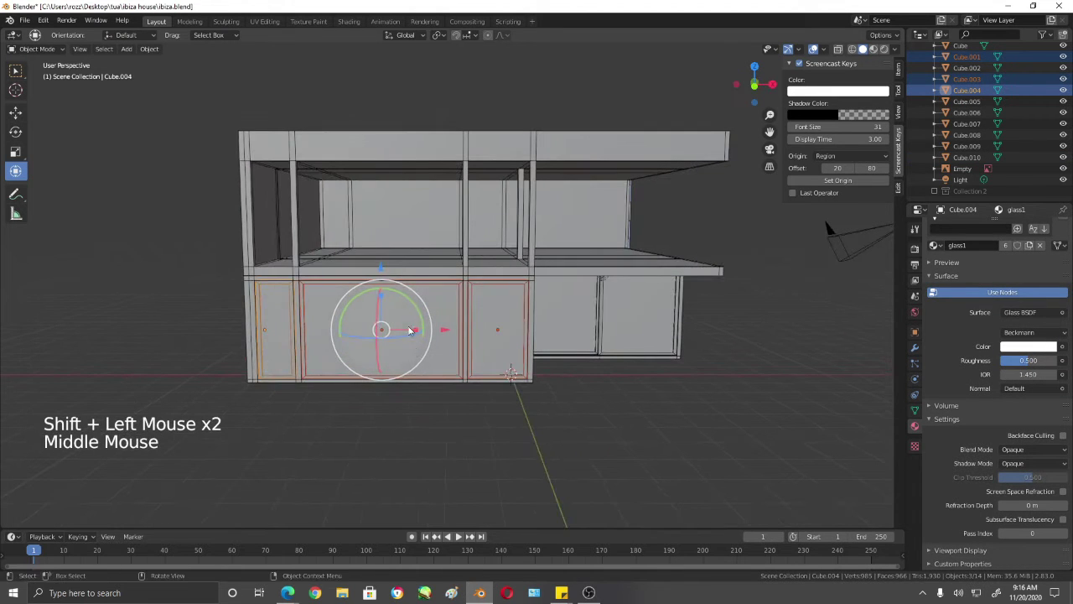
key("shift")
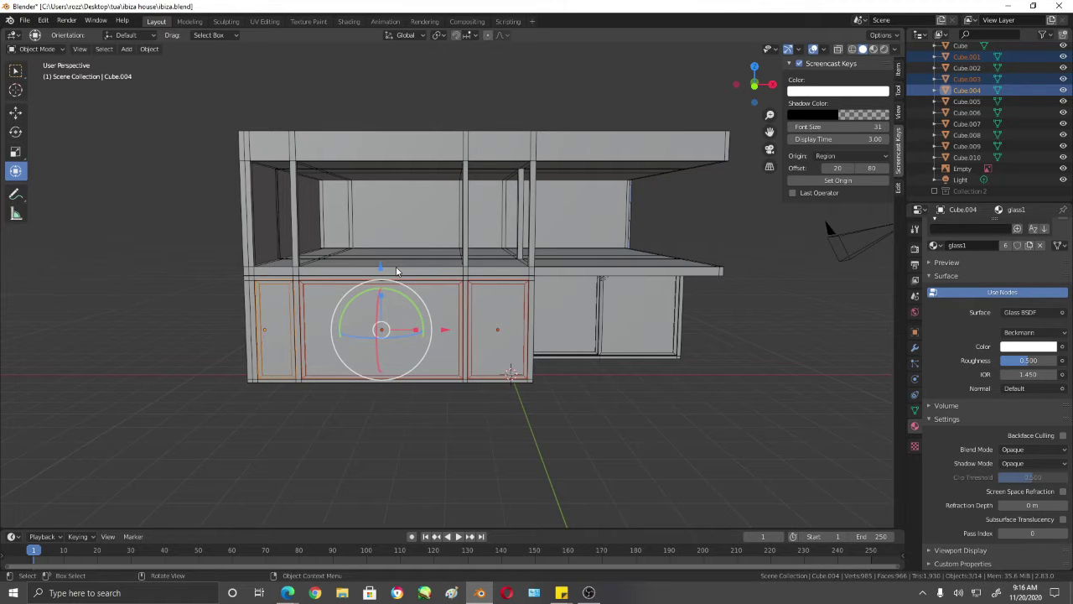
key("shift+d")
left_click_drag(382, 268, 388, 144)
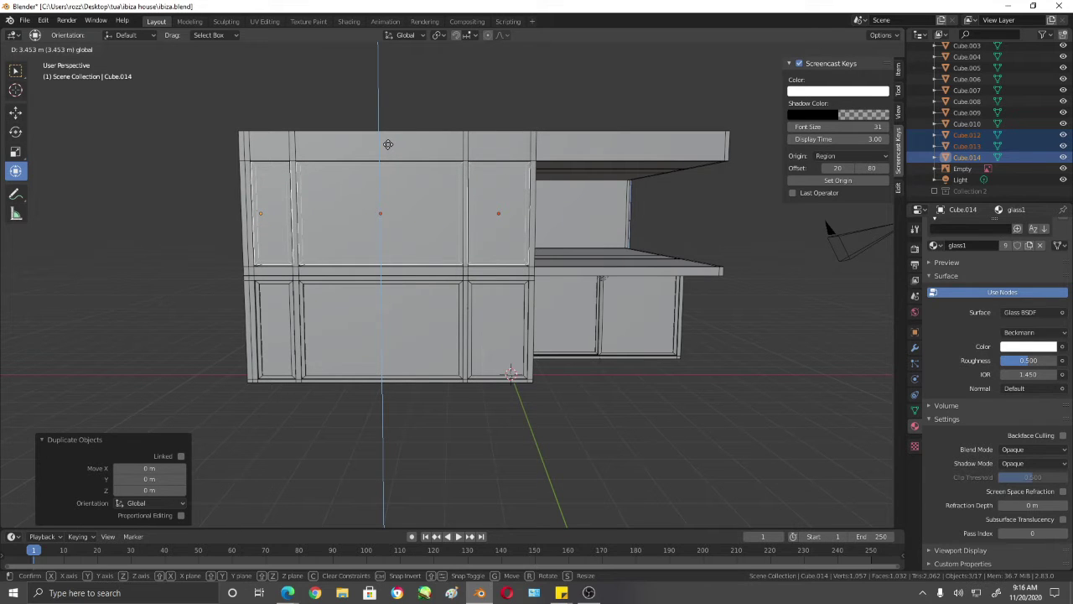
left_click(388, 144)
Step: In front view, raise the second storey's shell slightly above the ground floor, undoing the extra adjustment
left_click(380, 152)
scroll(610, 383, "up", 4)
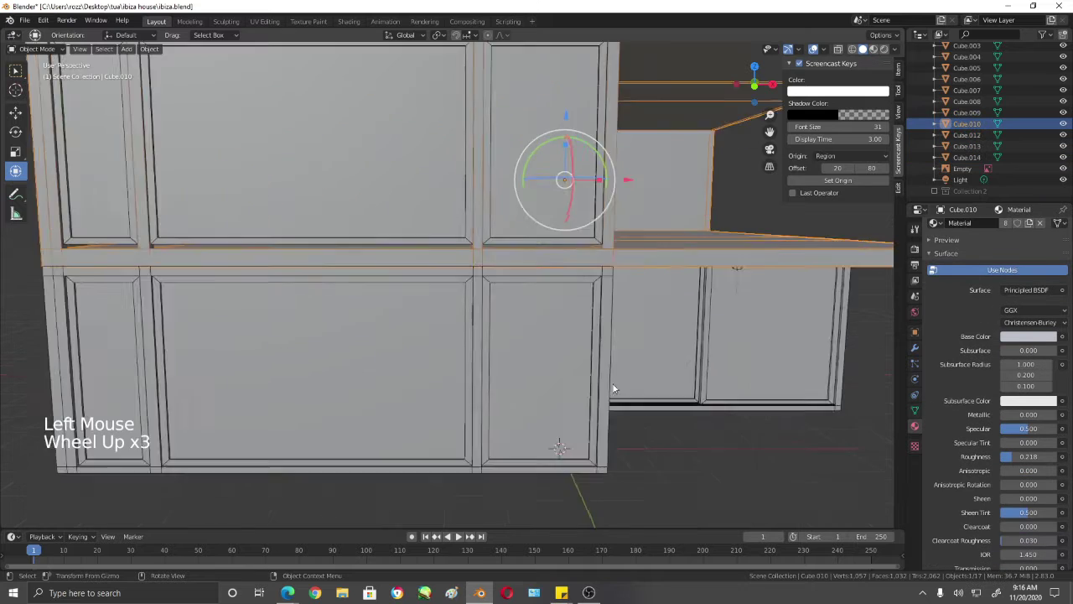
key("KP_1")
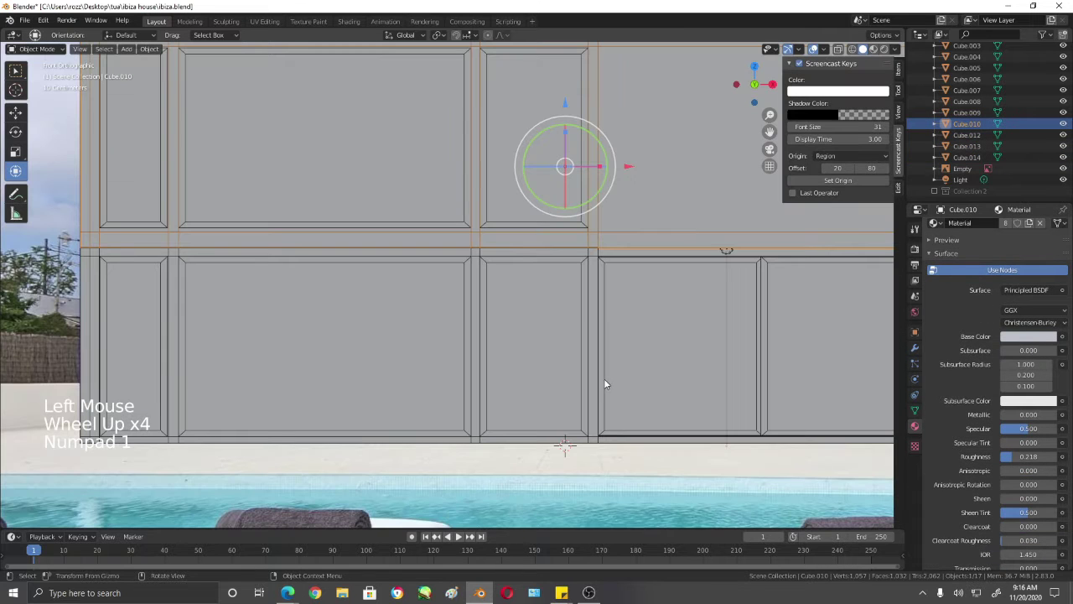
scroll(547, 316, "down", 4)
scroll(548, 315, "up", 4)
middle_click_drag(432, 267, 499, 362, "shift")
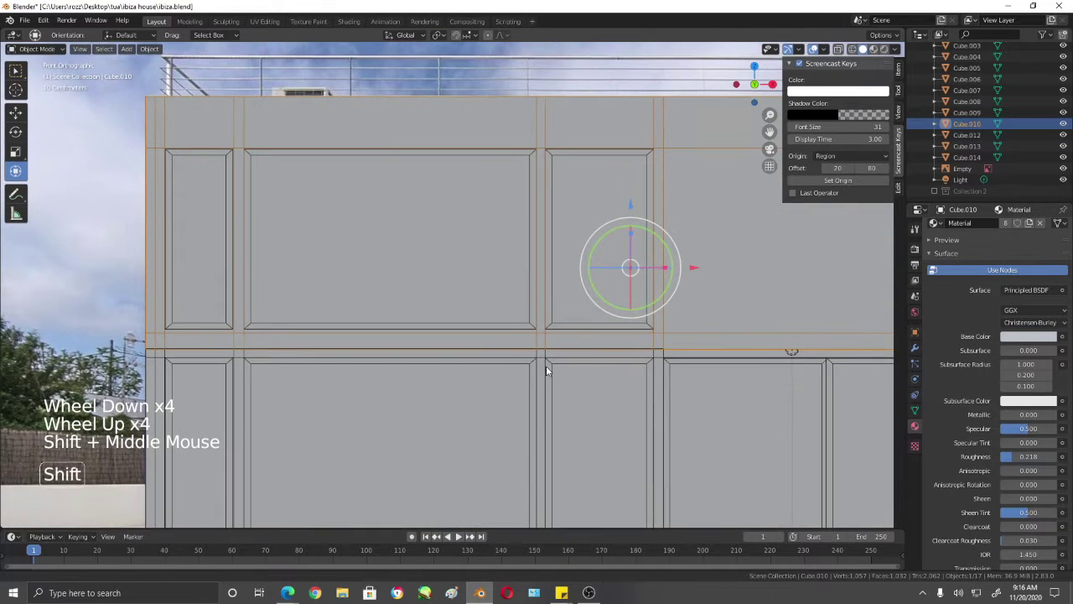
double_click(629, 203)
key("ctrl+z")
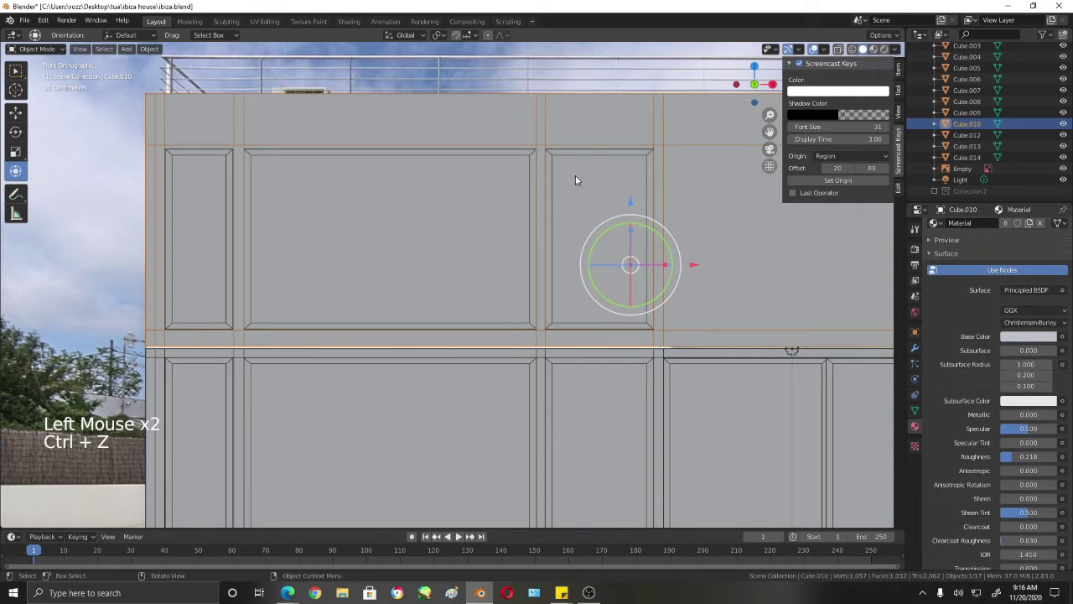
Step: Raise the three second-storey windows together by about 0.06 m to line up with the top of their openings
left_click(575, 176)
left_click(394, 206, "shift")
left_click(193, 198, "shift")
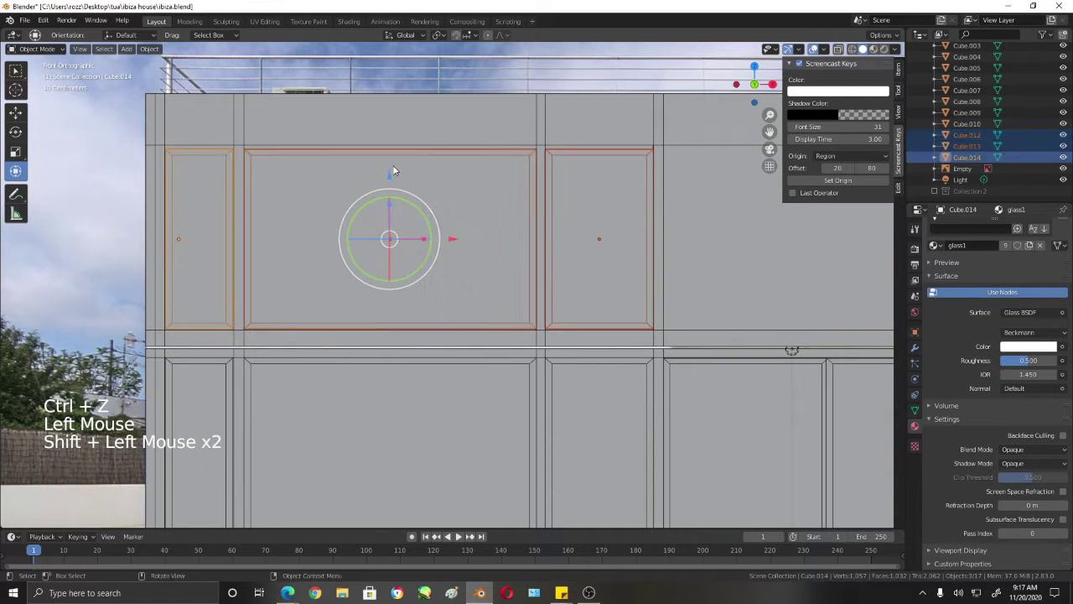
left_click_drag(387, 177, 385, 167)
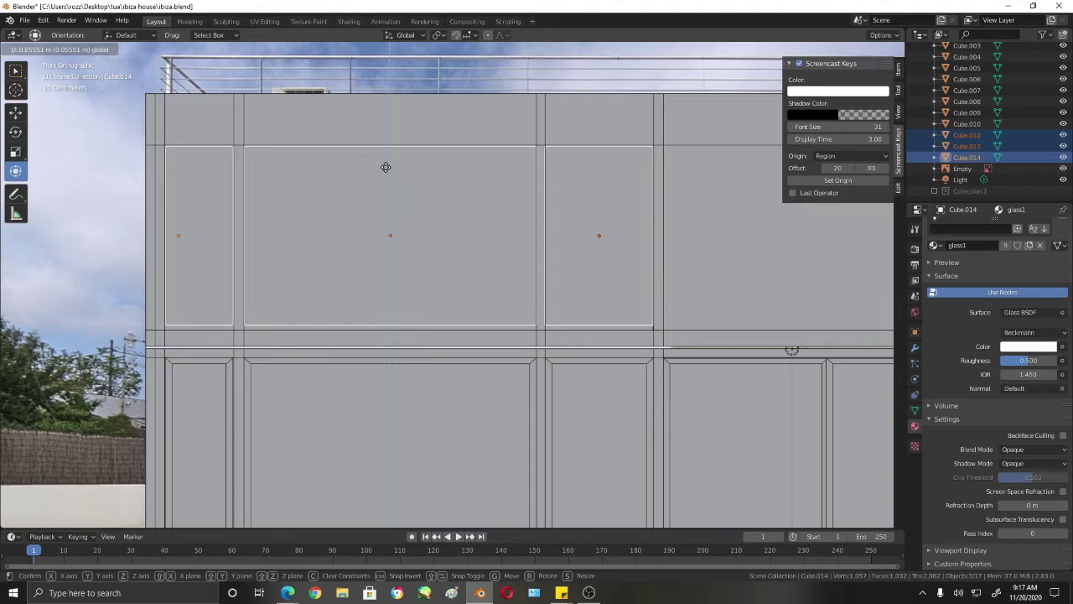
left_click_drag(385, 167, 390, 167)
Step: Examine how the second-storey windows fit their openings and compare them with the reference photo in front wireframe view
middle_click_drag(738, 336, 685, 316, "shift")
scroll(709, 295, "down", 3)
scroll(503, 352, "up", 2)
middle_click_drag(467, 363, 615, 311, "shift")
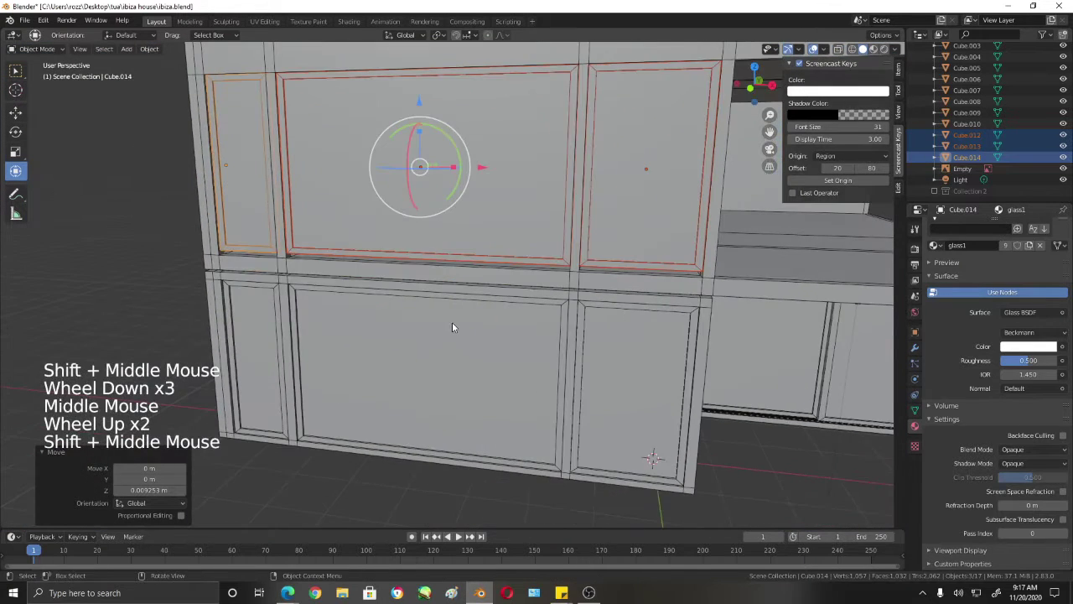
middle_click_drag(453, 328, 581, 307)
key("KP_1")
key("z")
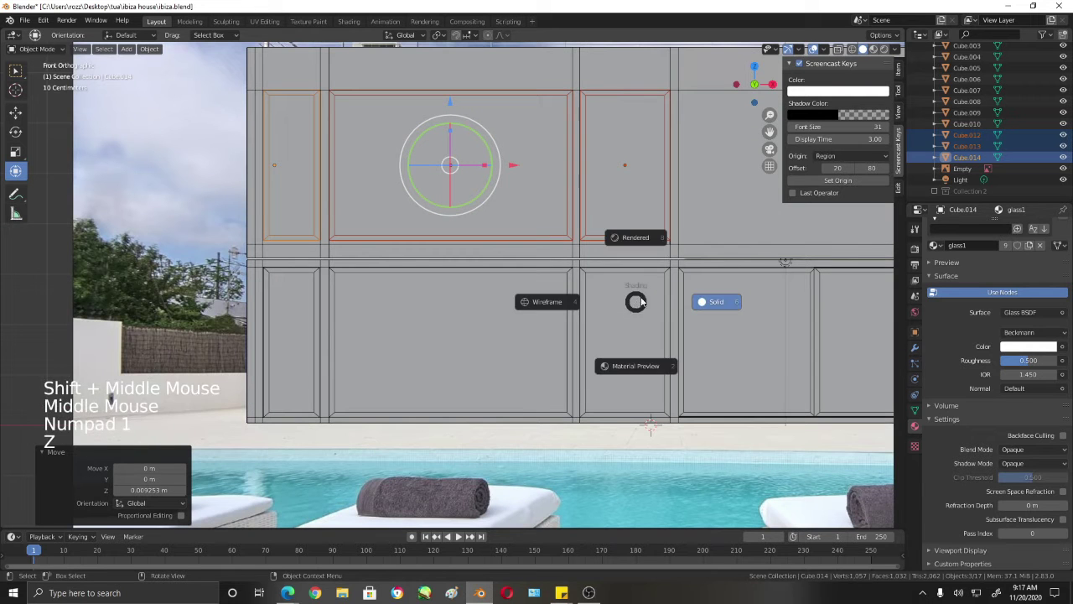
key("shift+z")
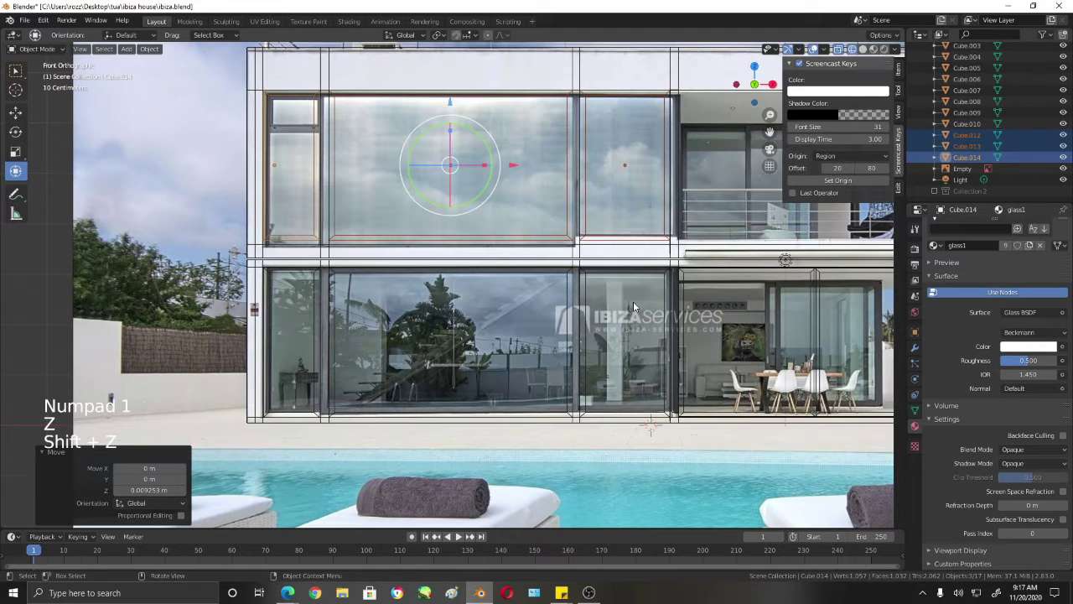
middle_click(503, 286, "shift")
middle_click_drag(502, 280, 552, 282, "shift")
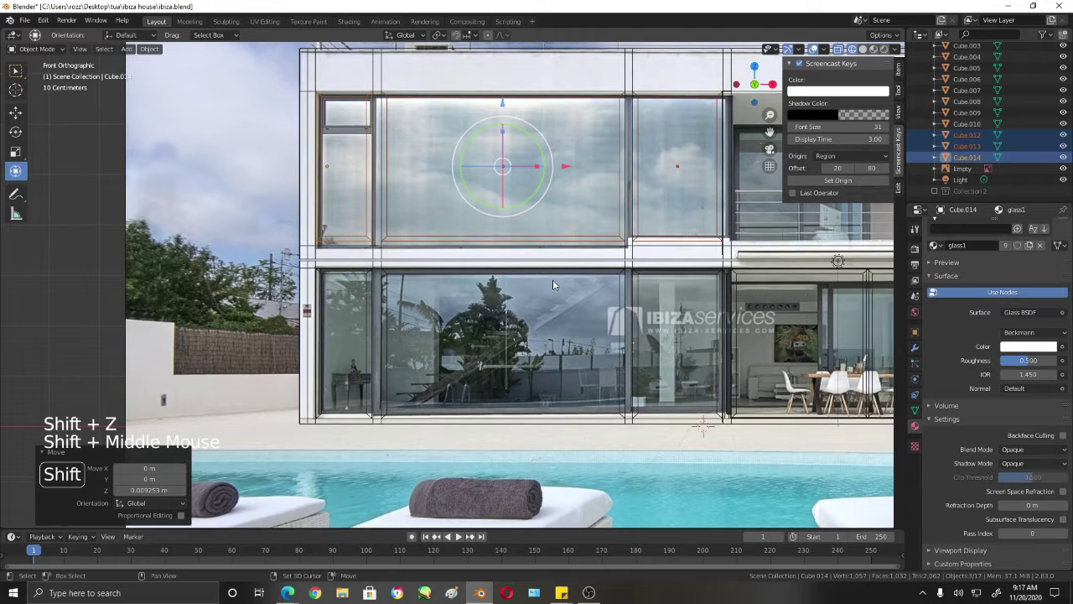
middle_click_drag(584, 316, 489, 335, "shift")
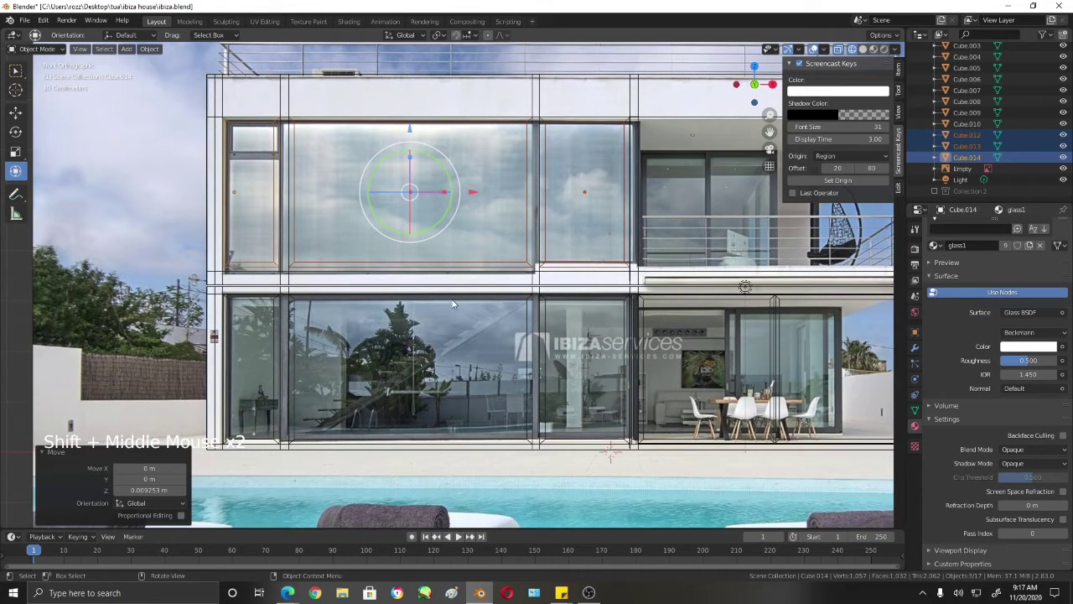
middle_click_drag(453, 304, 517, 303, "shift")
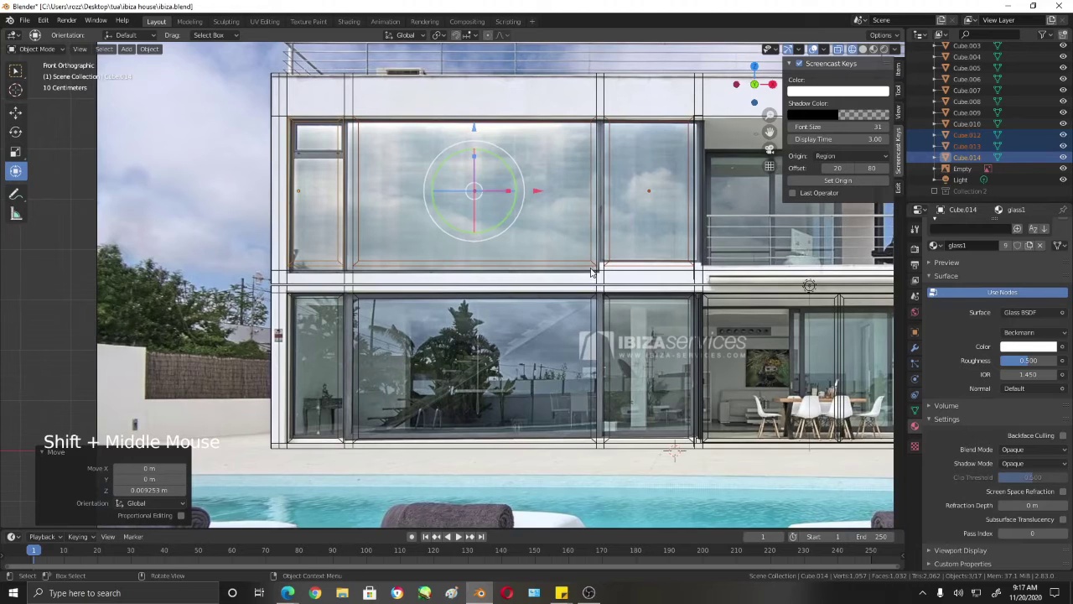
Step: Compare the second-storey windows and shell with the ground-floor openings and the photo, alternating solid and wireframe display
left_click(639, 269)
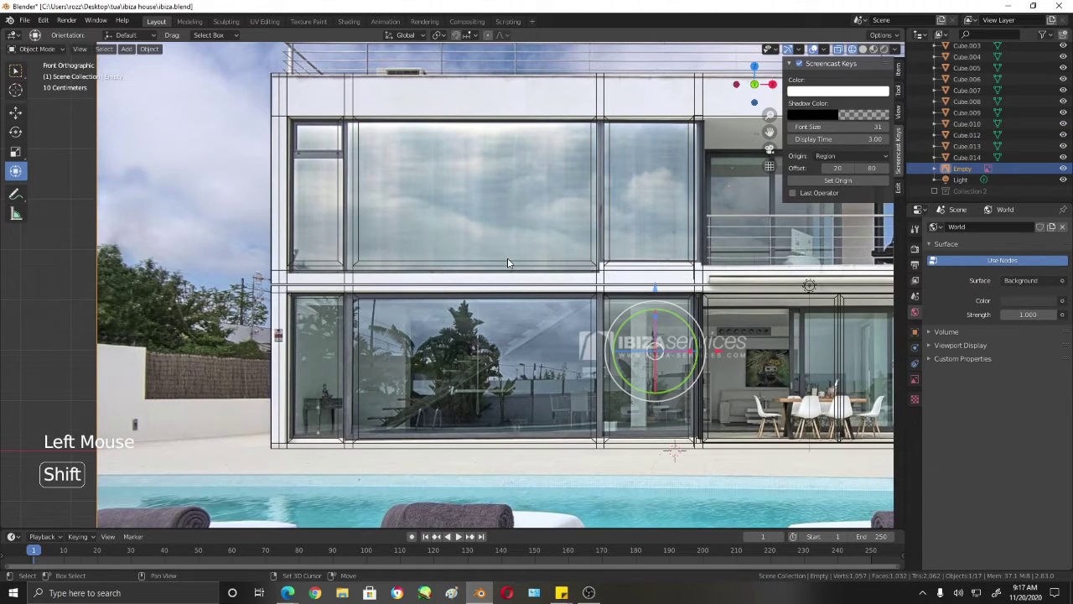
key("shift+z")
left_click(316, 266)
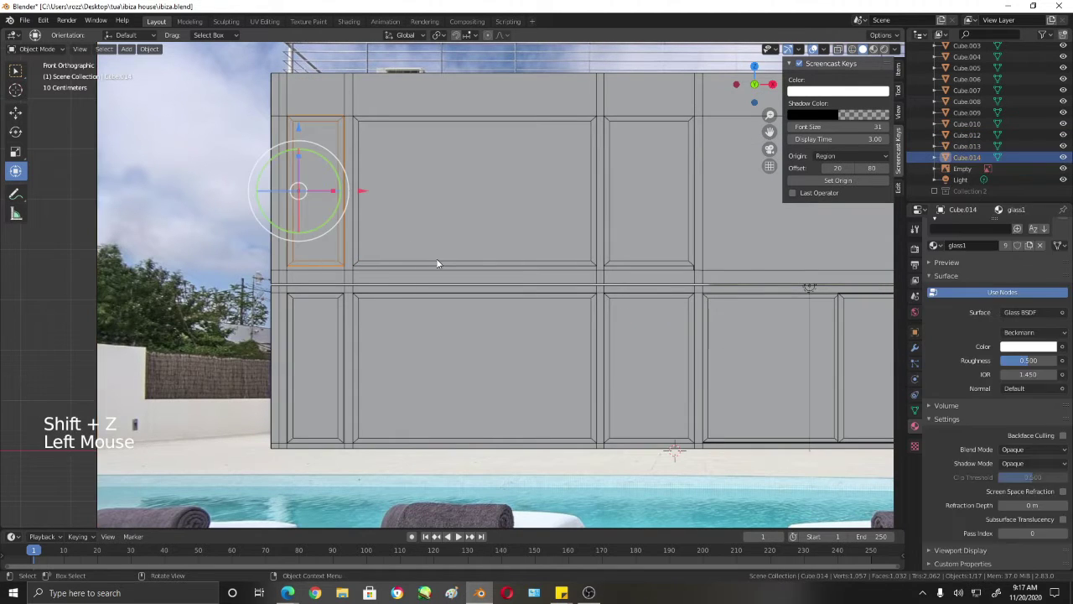
left_click(533, 262, "shift")
left_click(520, 268)
left_click(381, 265)
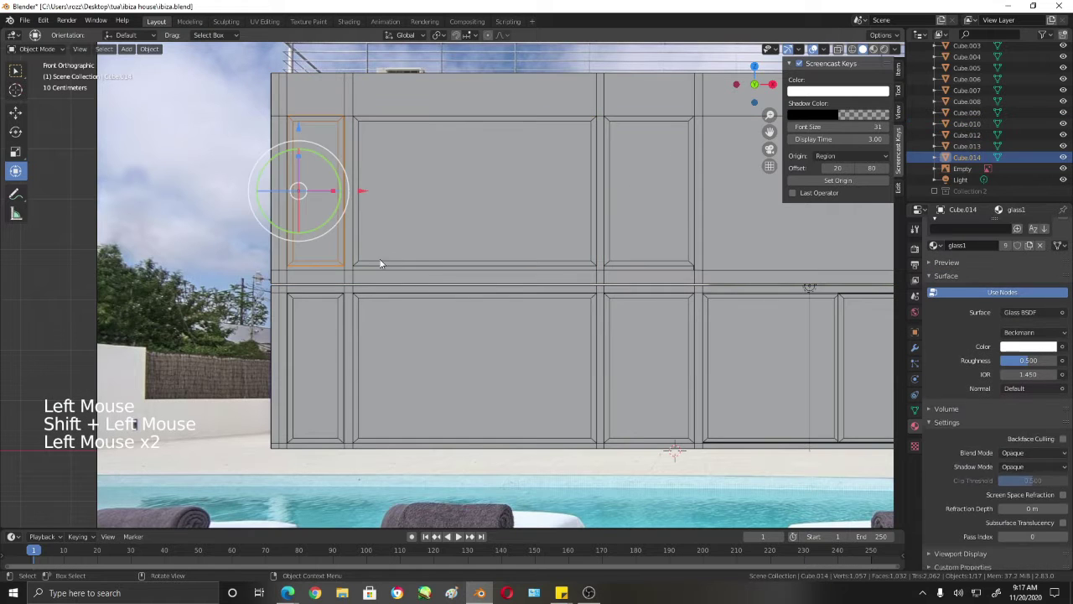
left_click(431, 266, "shift")
left_click(653, 262, "shift")
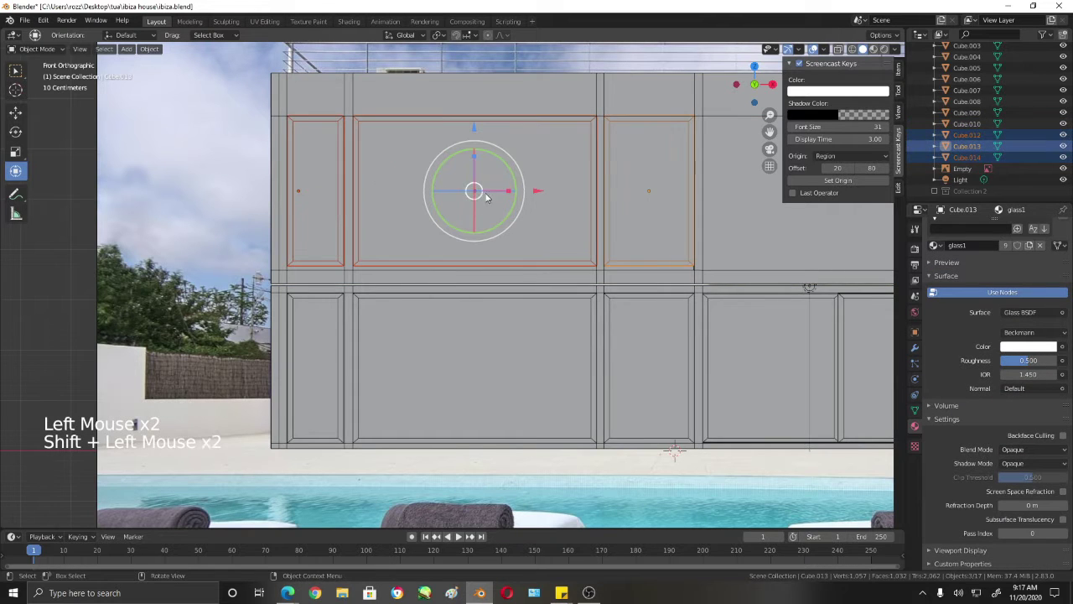
left_click(331, 261)
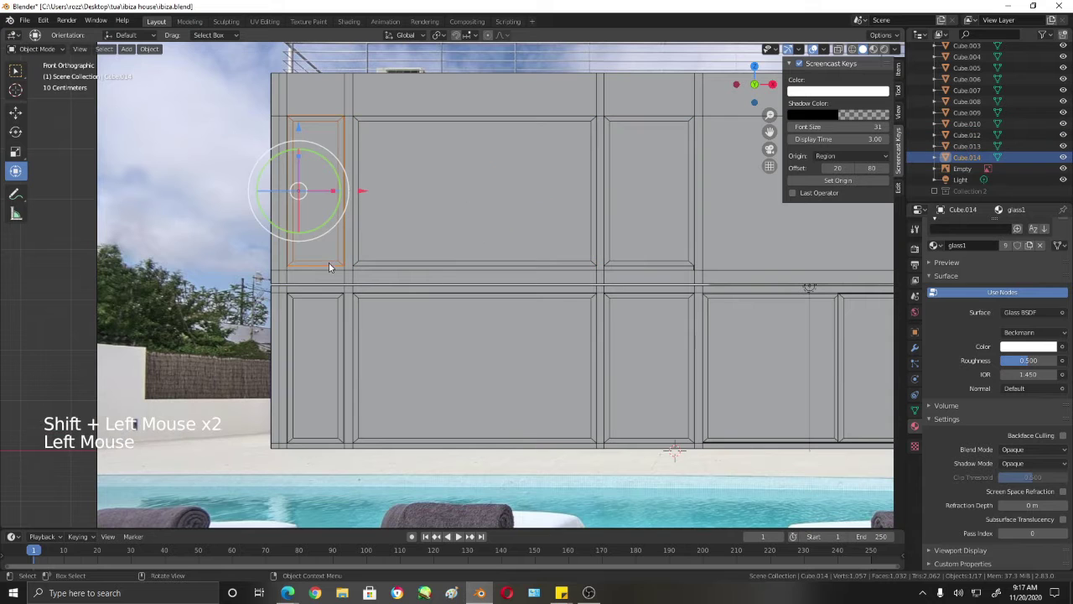
scroll(792, 293, "down", 3)
middle_click_drag(792, 293, 693, 283, "shift")
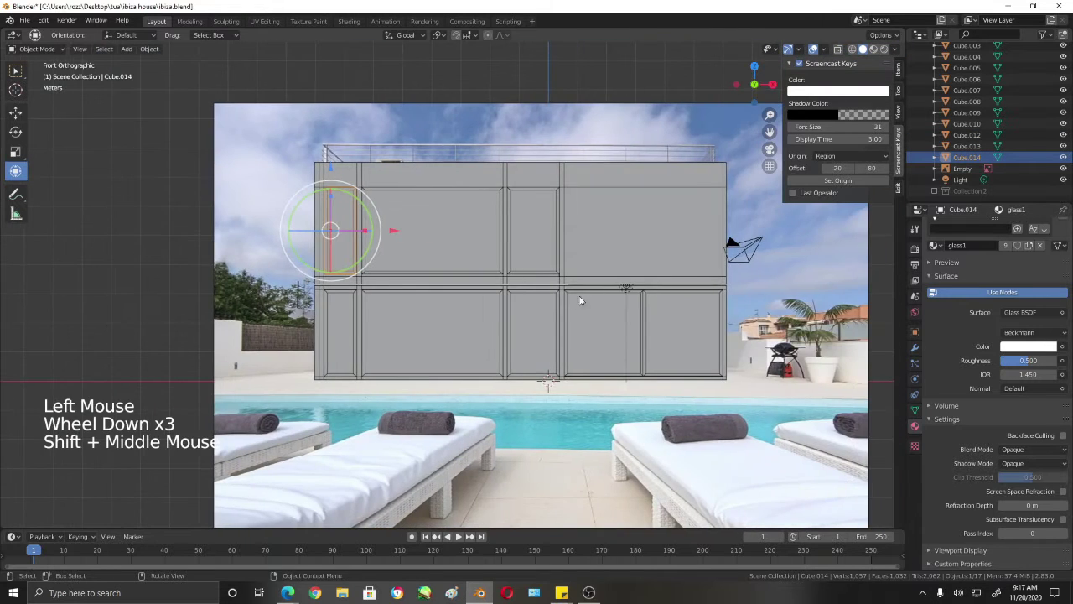
scroll(580, 296, "up", 3)
middle_click_drag(567, 292, 641, 270, "shift")
left_click(562, 272)
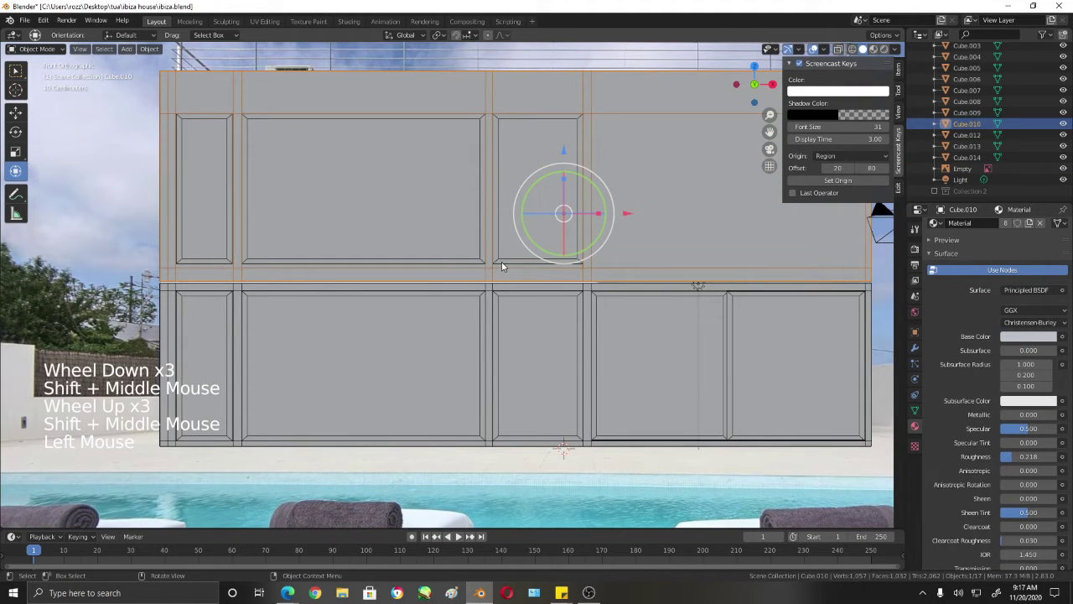
key("shift+z")
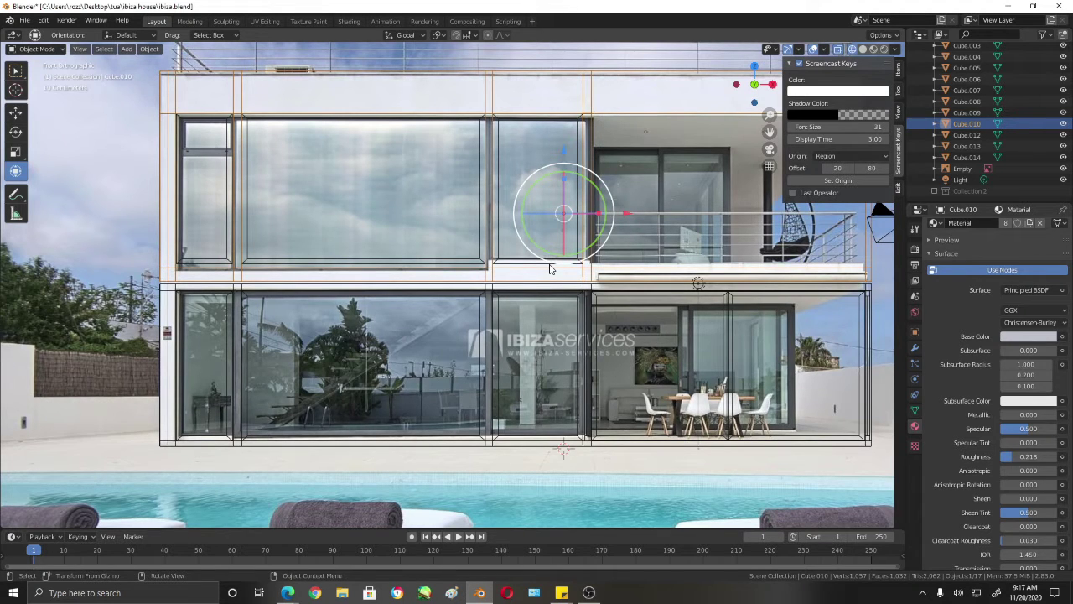
Step: Lower the three second-storey front windows together by about 0.08 m to match the photo
left_click(359, 170)
left_click(184, 166)
left_click(284, 166)
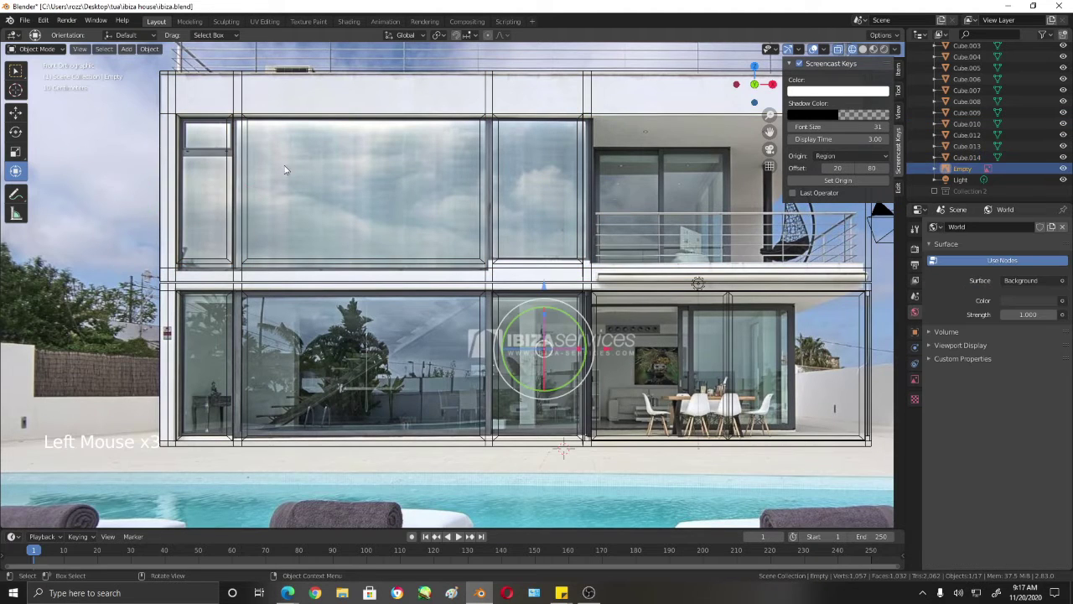
left_click(354, 164, "shift")
left_click(496, 172)
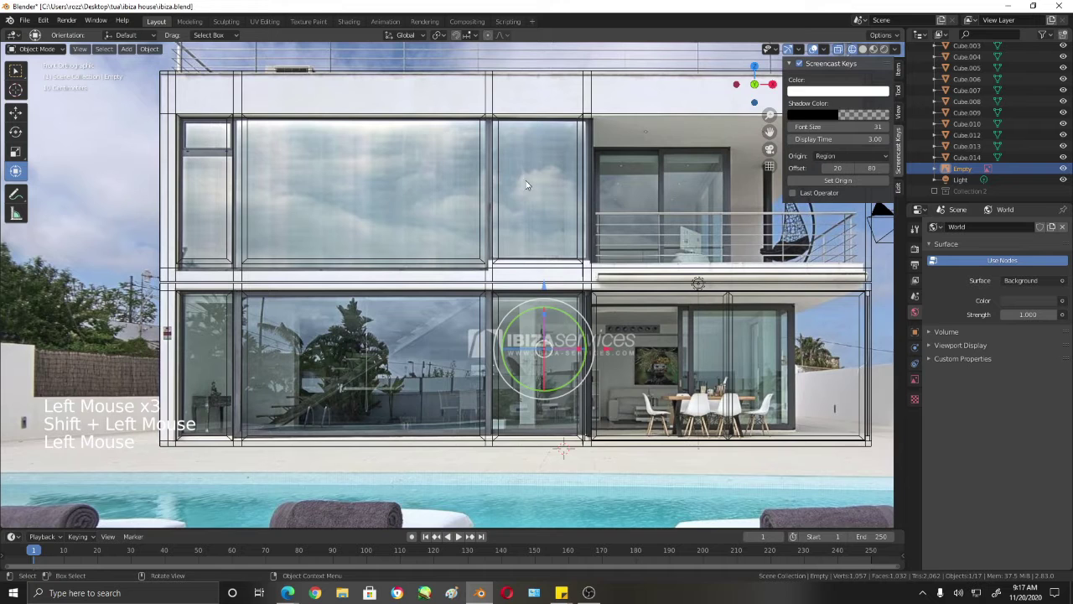
left_click(514, 201)
key("shift+z")
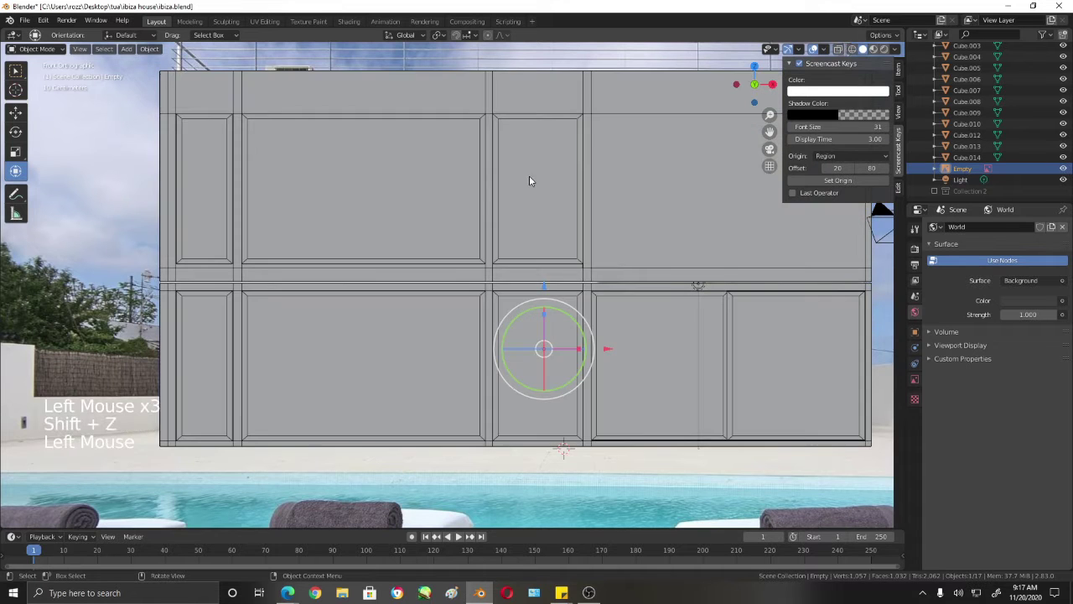
left_click(529, 177)
left_click(408, 194, "shift")
left_click(212, 182, "shift")
key("shift+z")
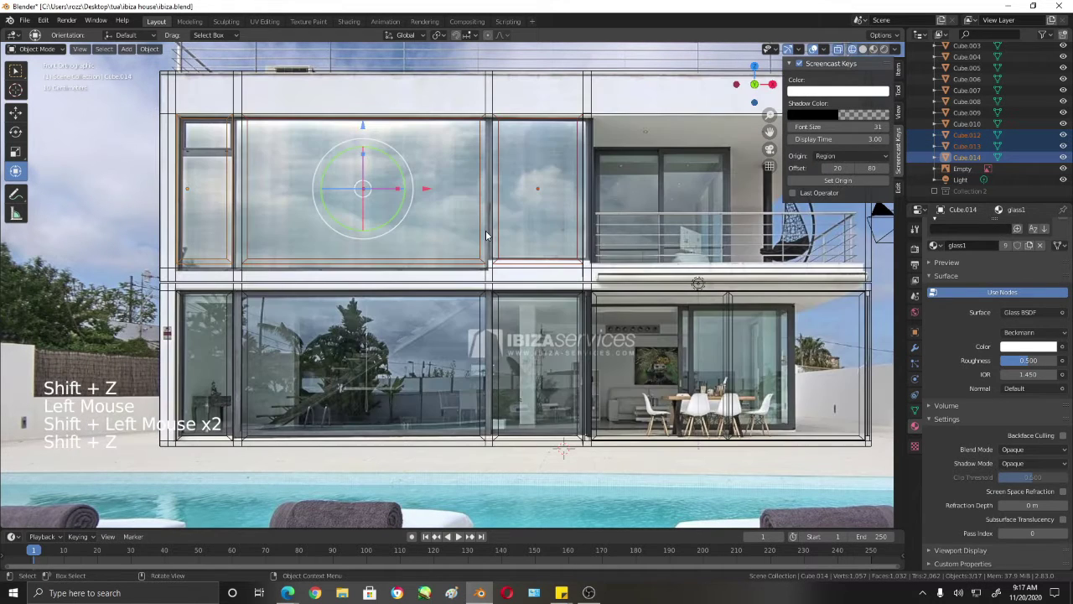
left_click_drag(364, 125, 364, 132)
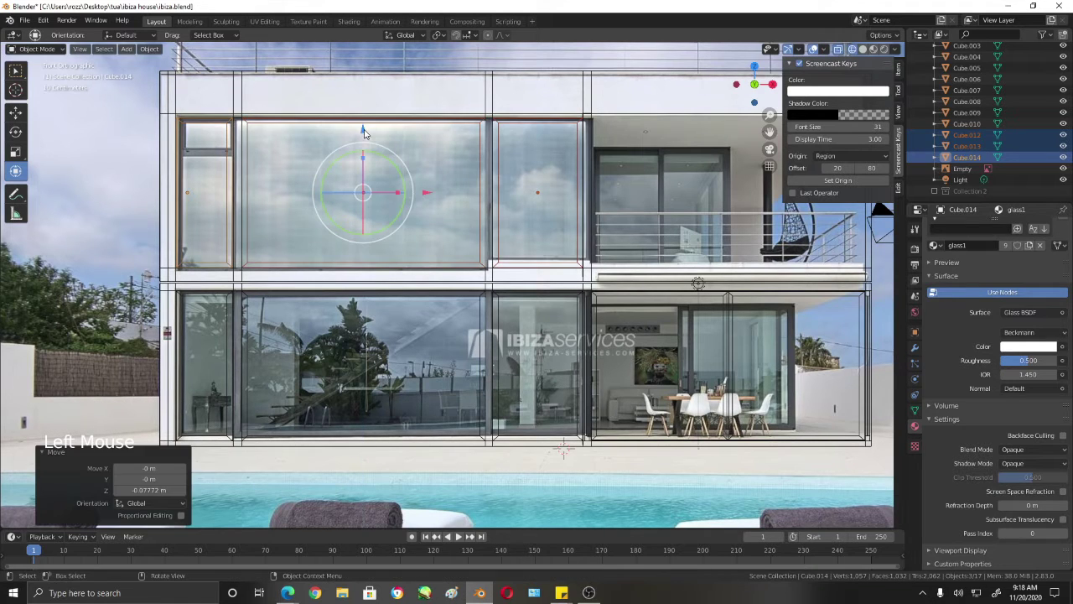
left_click(621, 114)
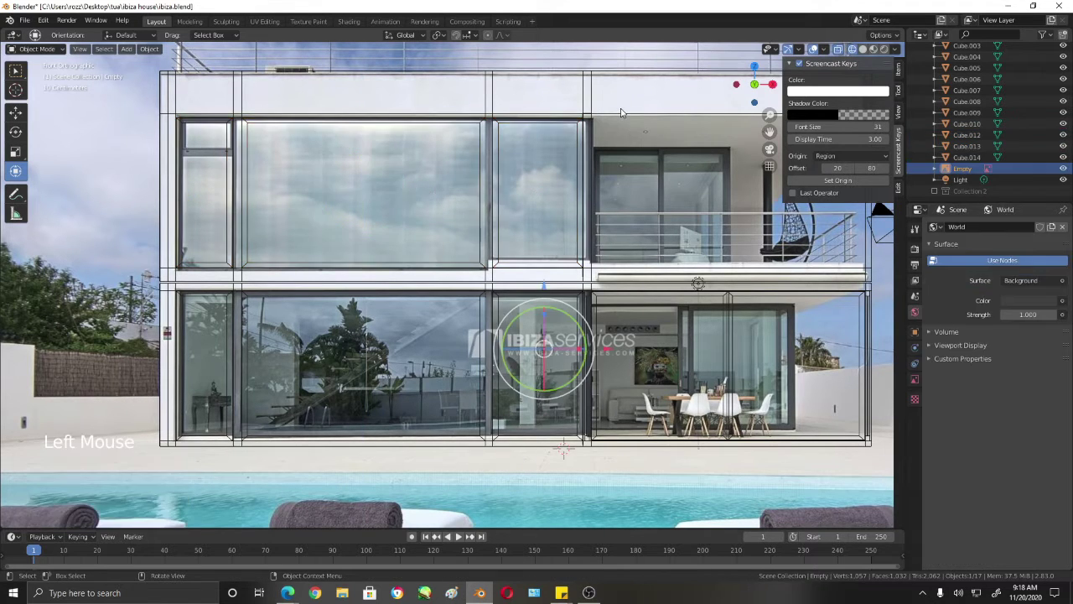
key("shift+z")
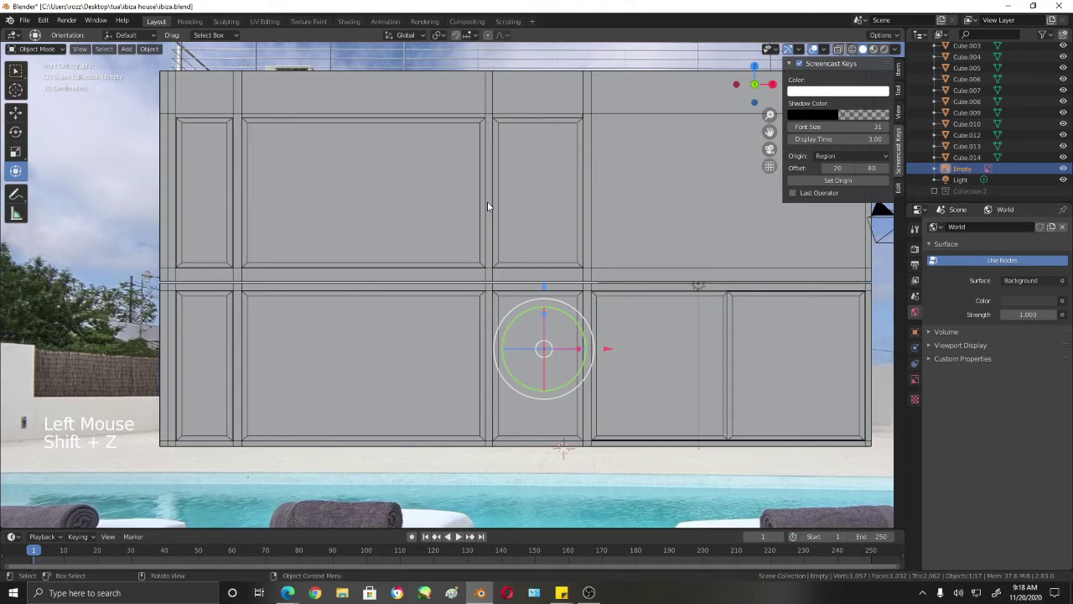
Step: Lower the second-storey shell's bottom row of vertices by about 0.04 m to meet the ground floor
scroll(508, 260, "up", 3)
middle_click_drag(508, 254, 488, 297, "shift")
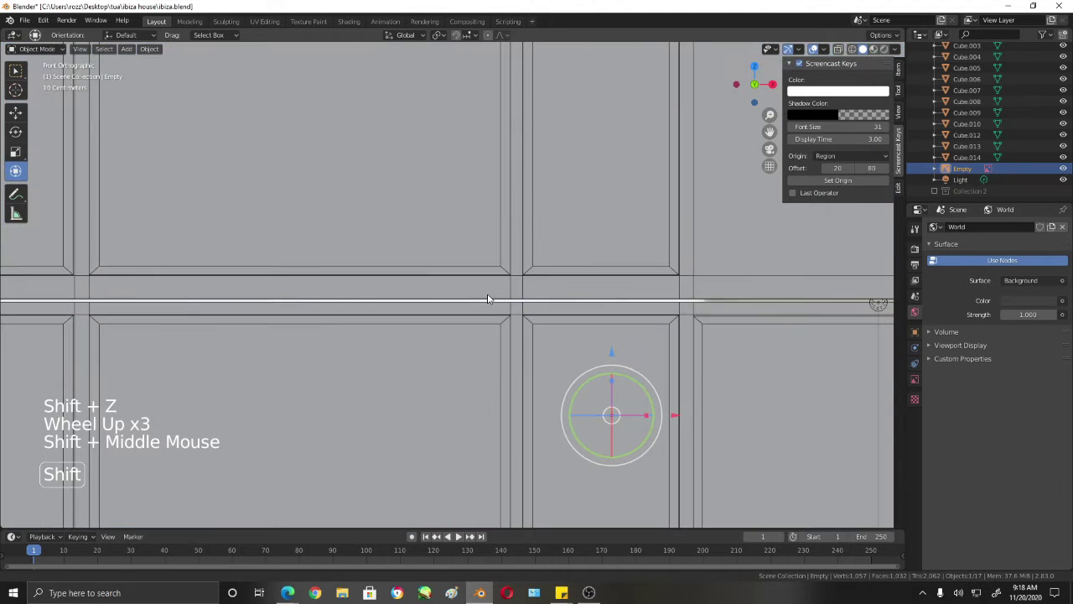
scroll(646, 268, "down", 4)
scroll(646, 265, "down", 1)
scroll(630, 296, "up", 1)
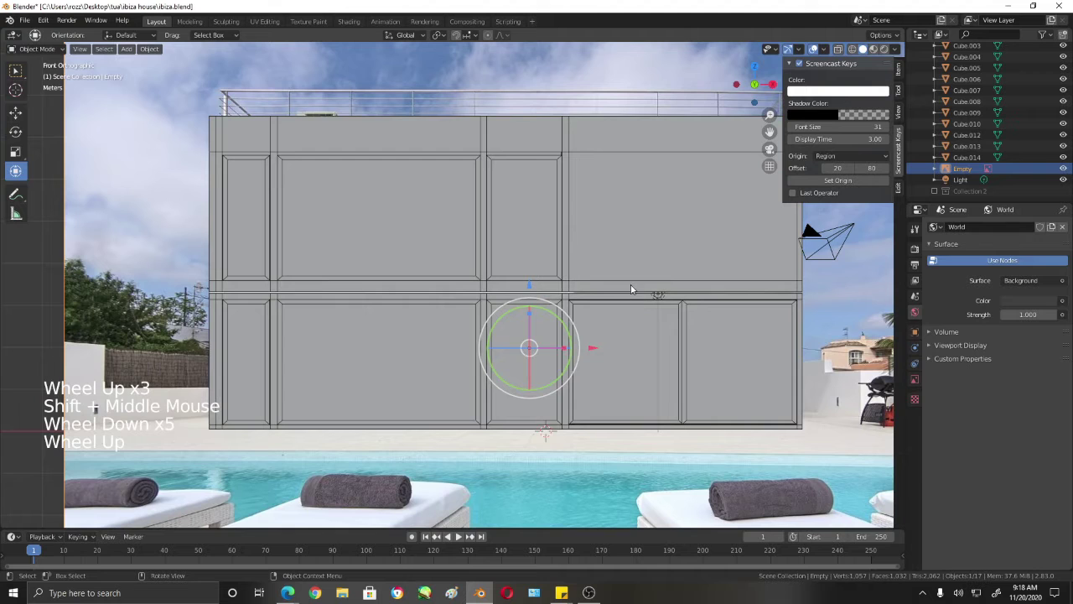
left_click(748, 314)
middle_click_drag(748, 314, 689, 297, "shift")
key("Tab")
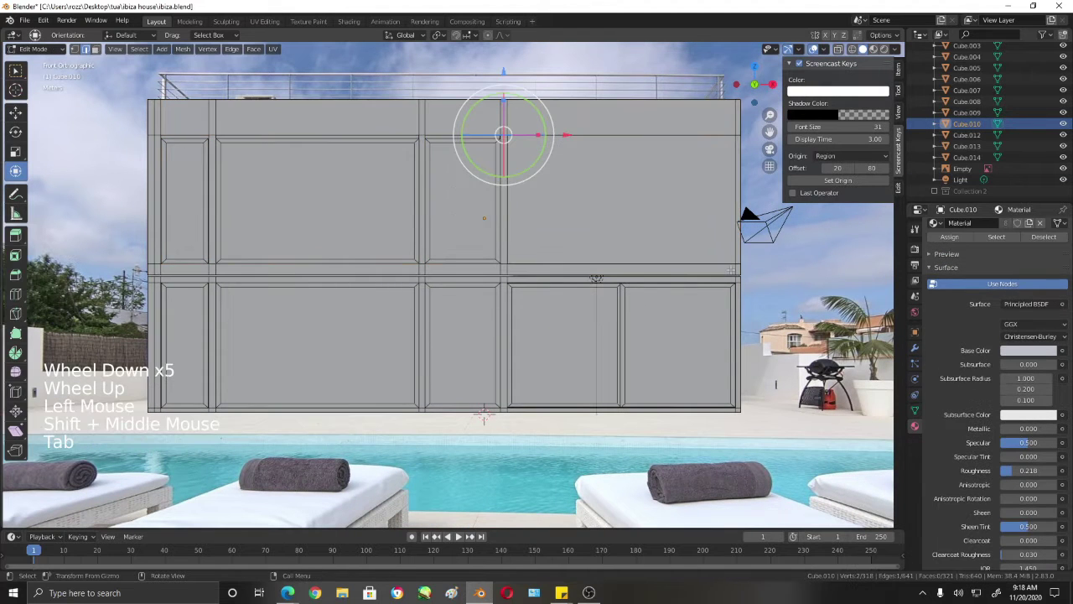
key("1")
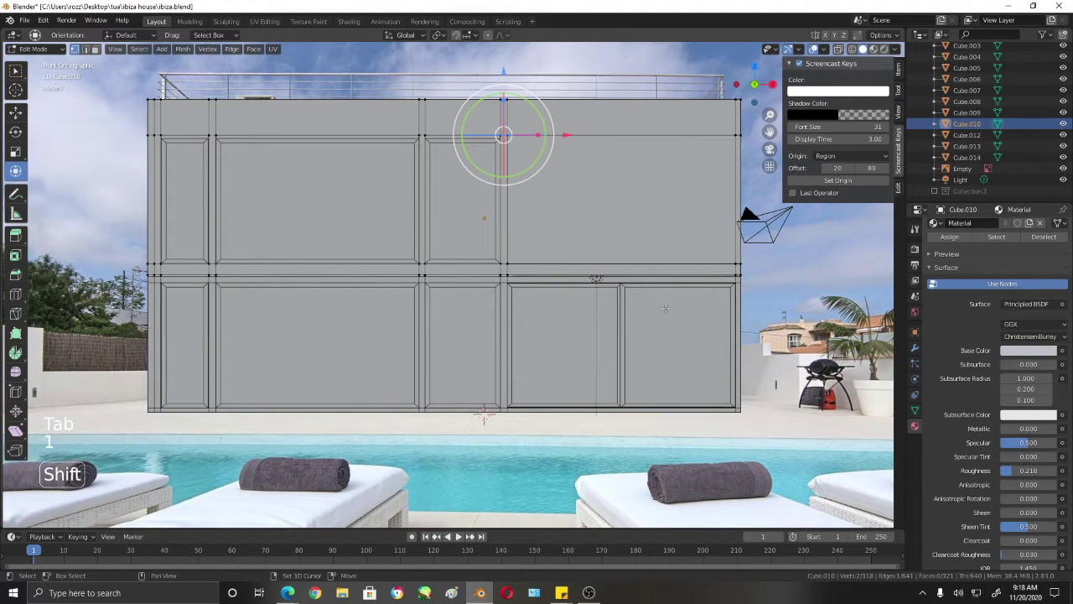
key("shift+z")
left_click_drag(753, 269, 173, 299)
scroll(173, 299, "up", 7)
middle_click_drag(236, 186, 305, 202, "shift")
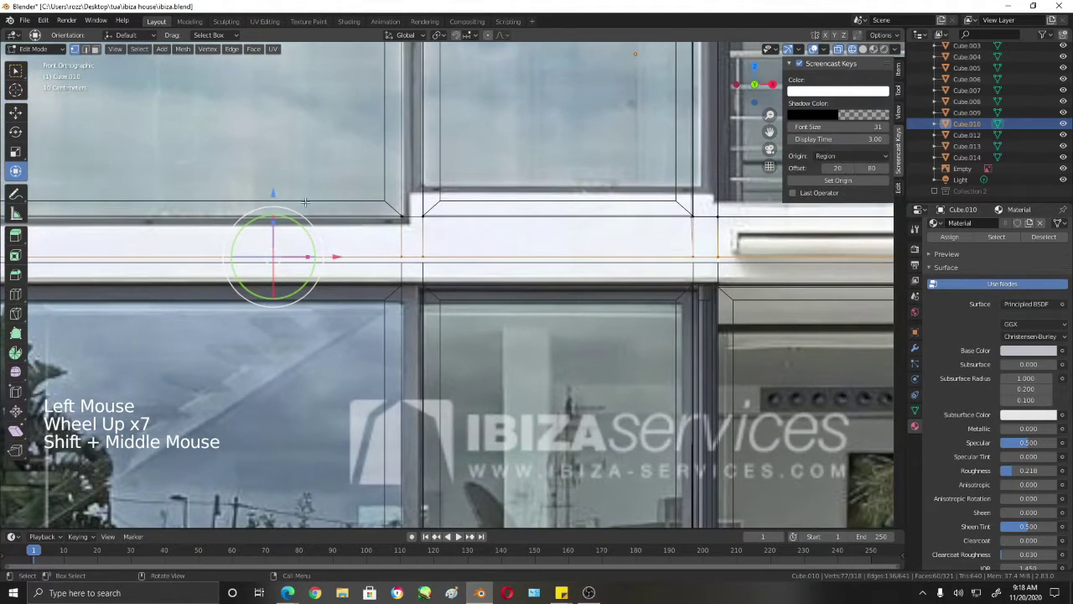
left_click_drag(272, 193, 272, 199)
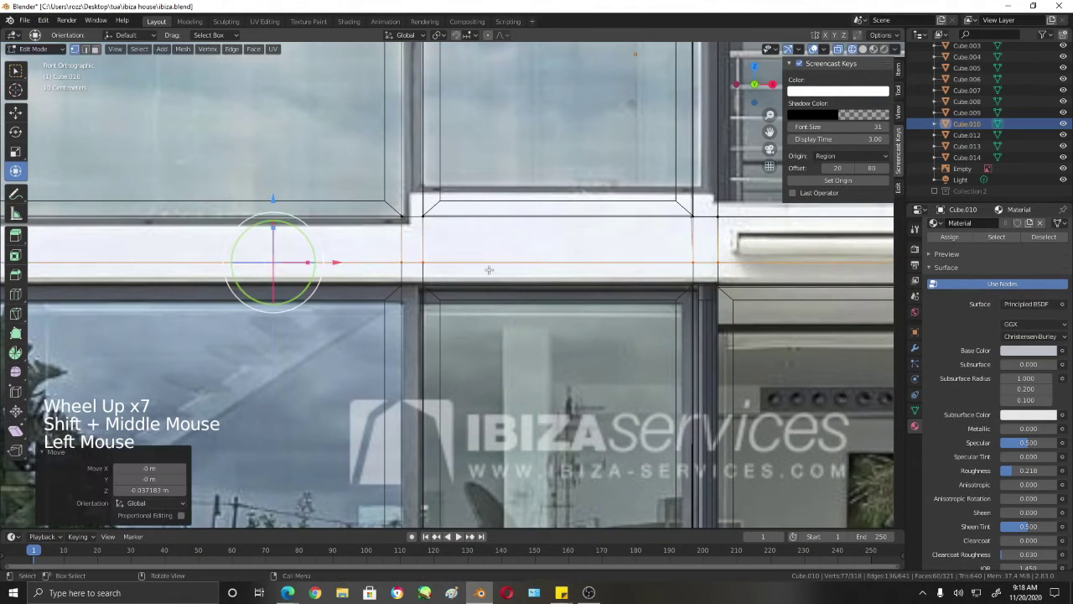
Step: Lower the shell's row of vertices above the second-storey windows slightly towards the window tops
middle_click_drag(418, 256, 720, 260, "shift")
scroll(720, 260, "down", 4)
middle_click_drag(586, 249, 411, 386, "shift")
scroll(410, 386, "down", 3)
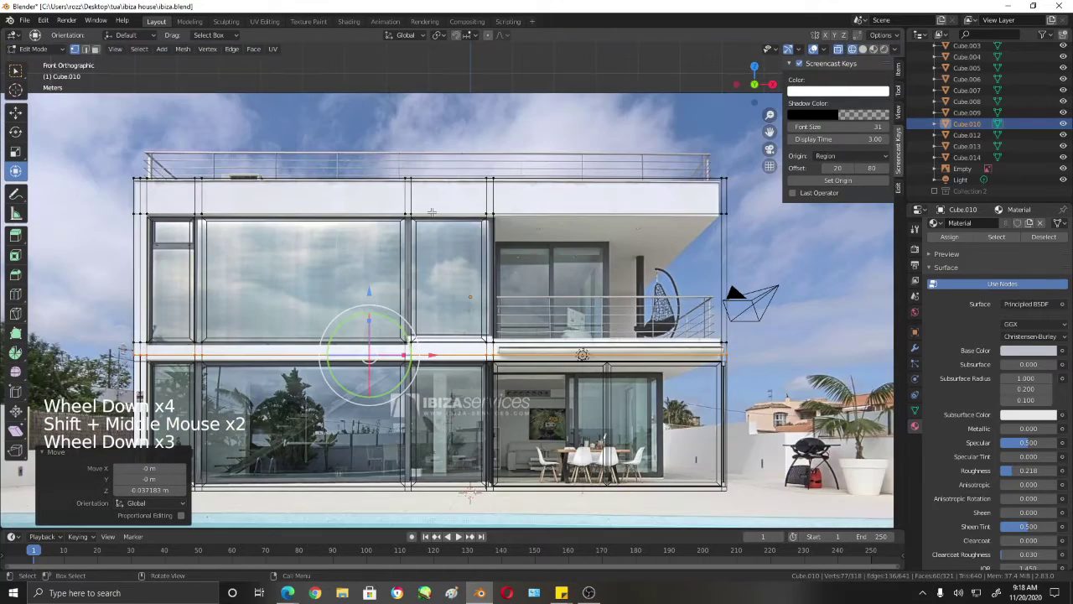
left_click(302, 217)
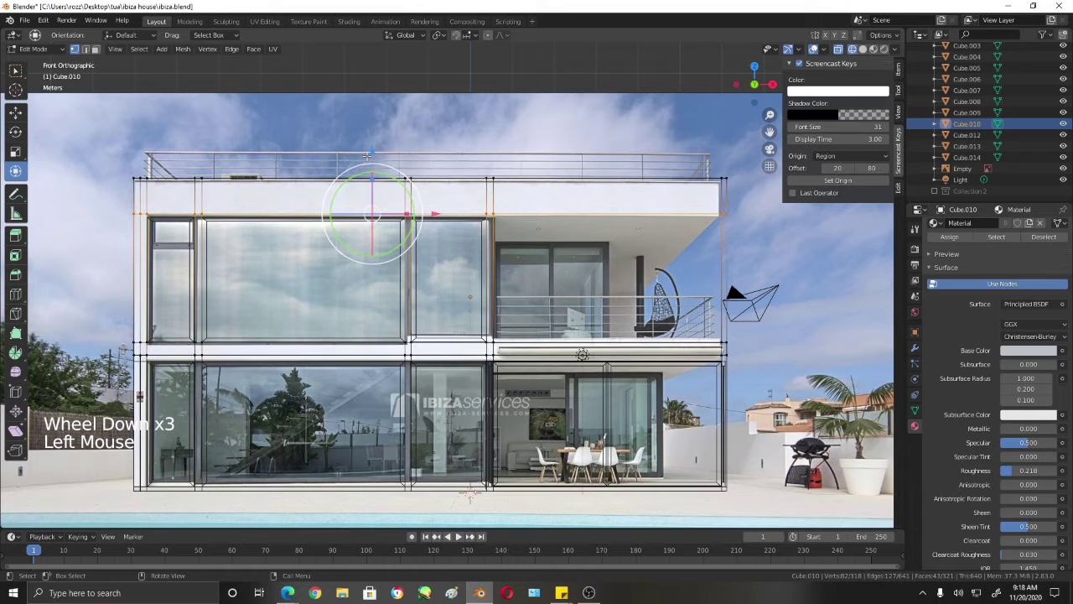
left_click(302, 216)
left_click_drag(372, 152, 372, 154)
Step: Lower the shell's topmost row of vertices by about 0.09 m to match the roof edge in the photo
left_click(433, 141)
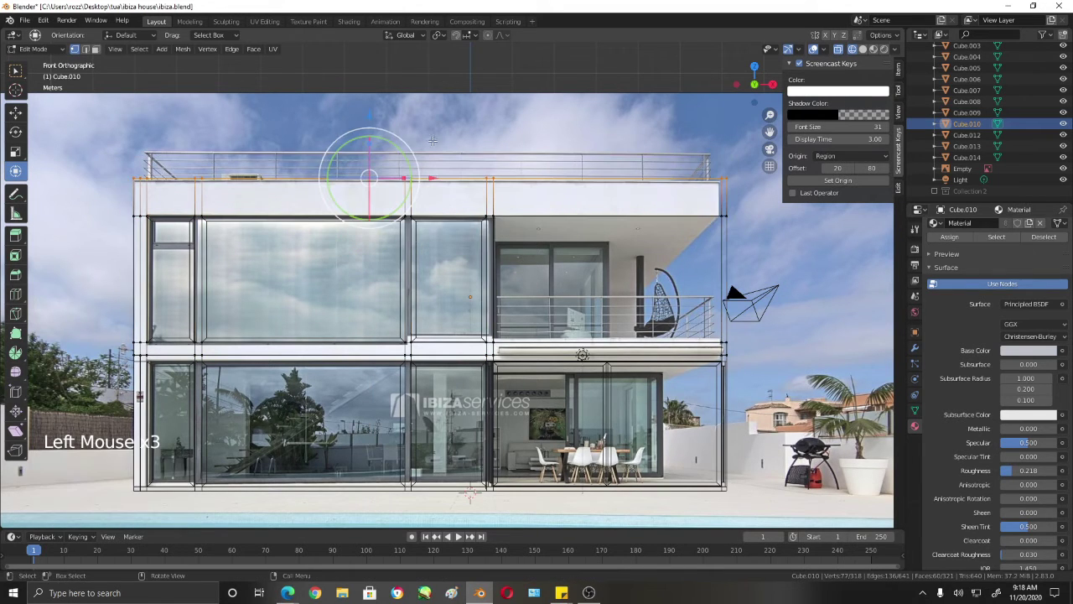
left_click_drag(373, 114, 373, 118)
scroll(410, 306, "up", 4)
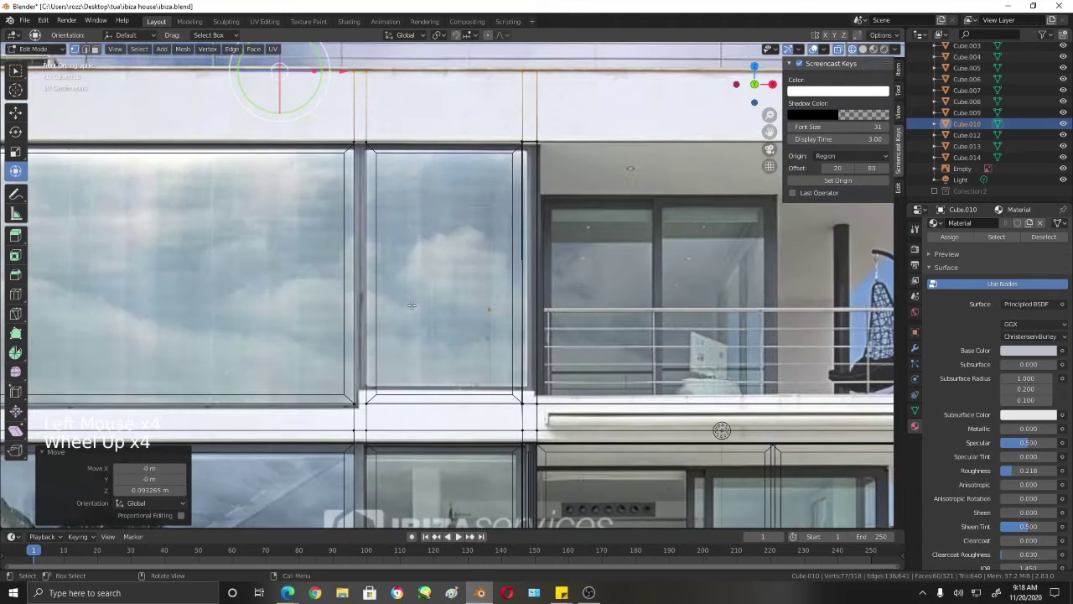
middle_click_drag(300, 183, 400, 158, "shift")
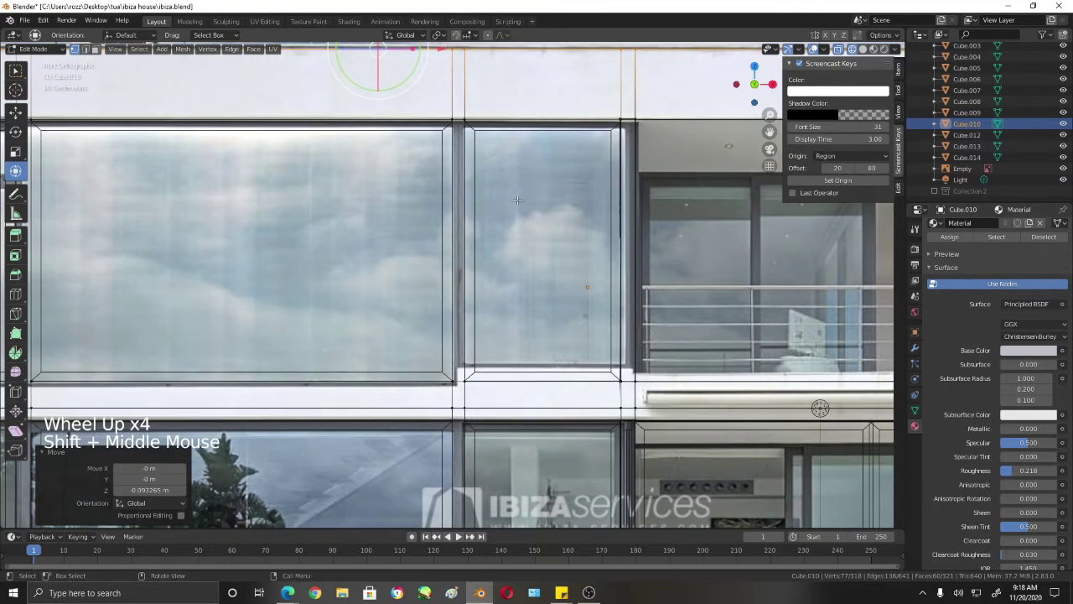
key("shift+z")
key("shift+z")
scroll(558, 218, "down", 3)
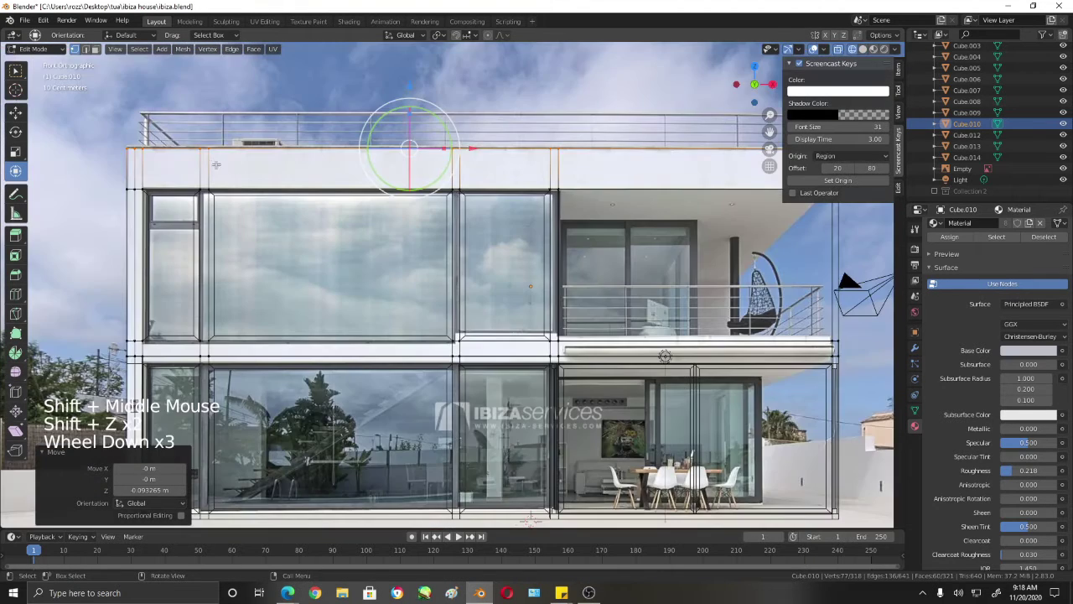
Step: Lower the shell's vertices above the second-storey windows by about 0.015 m more to line up with the photo
left_click_drag(119, 178, 823, 215)
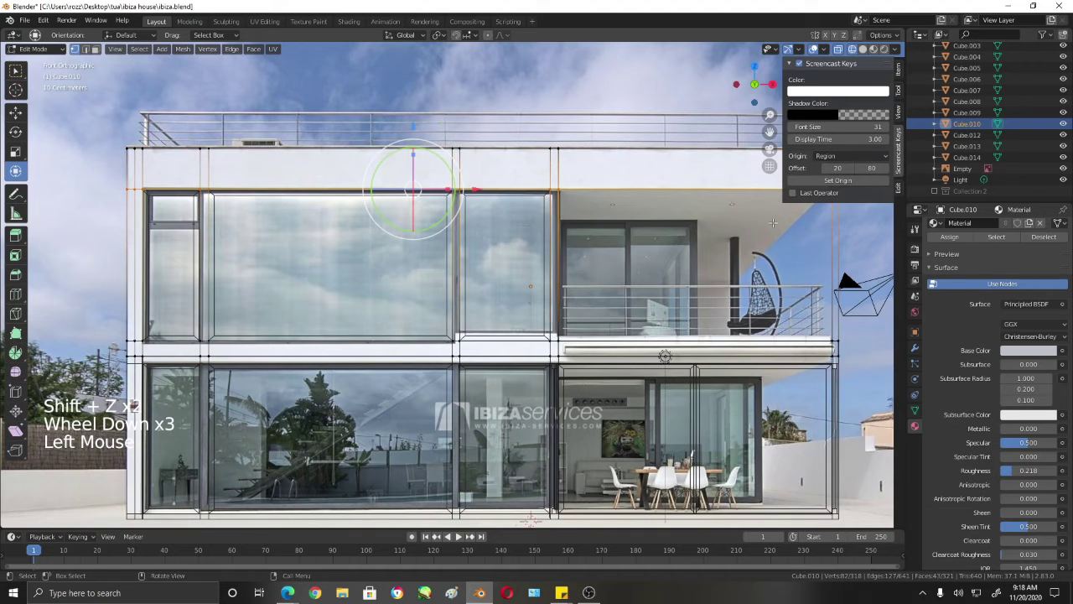
left_click(412, 124)
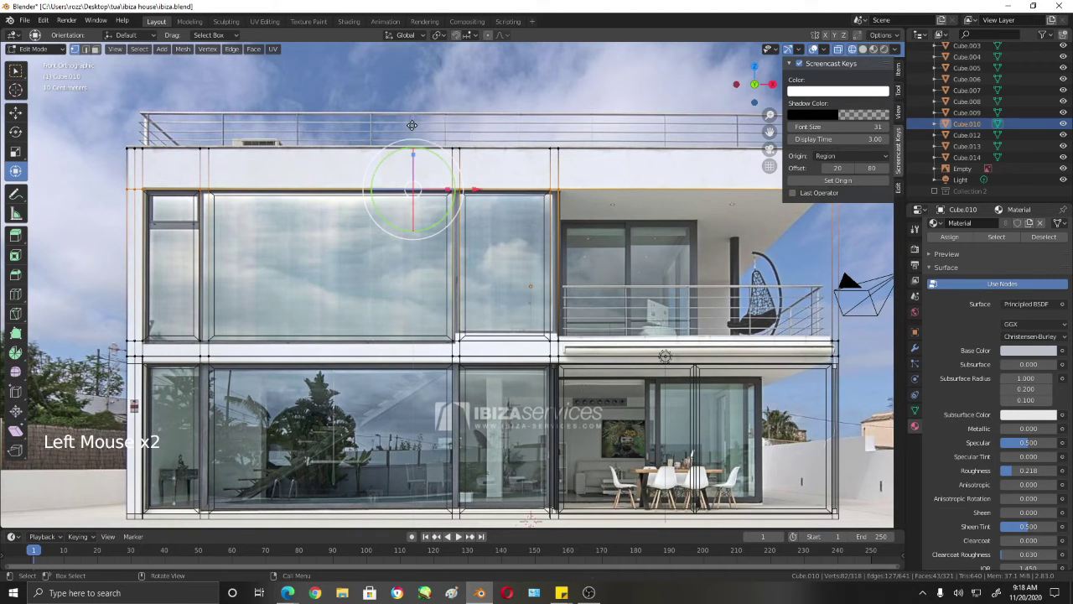
left_click_drag(413, 124, 412, 124)
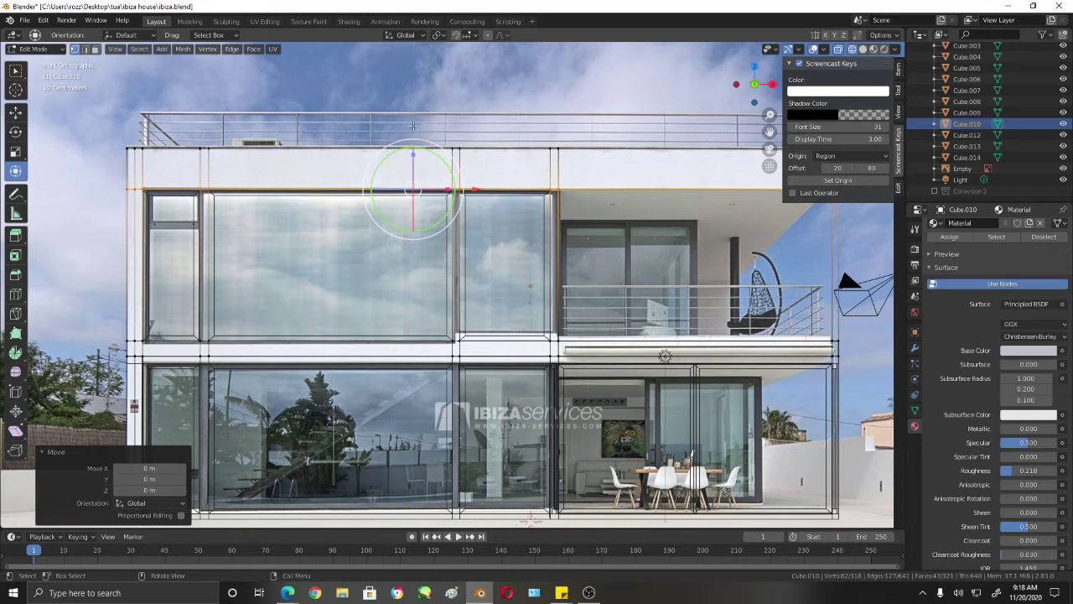
scroll(413, 125, "up", 6)
middle_click_drag(419, 302, 492, 353, "shift")
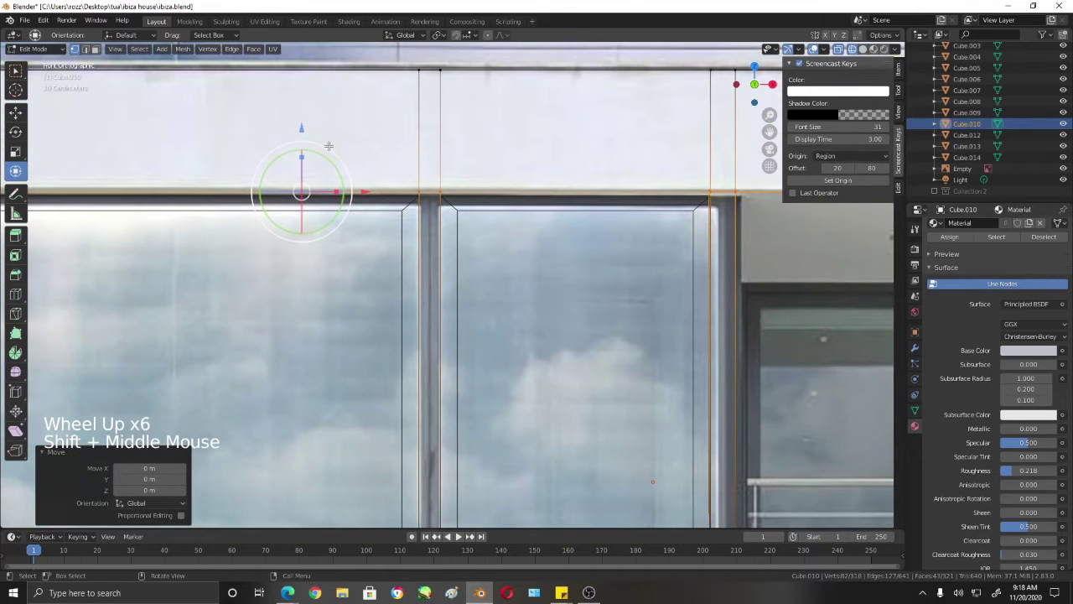
left_click_drag(302, 128, 306, 131)
scroll(390, 227, "up", 4)
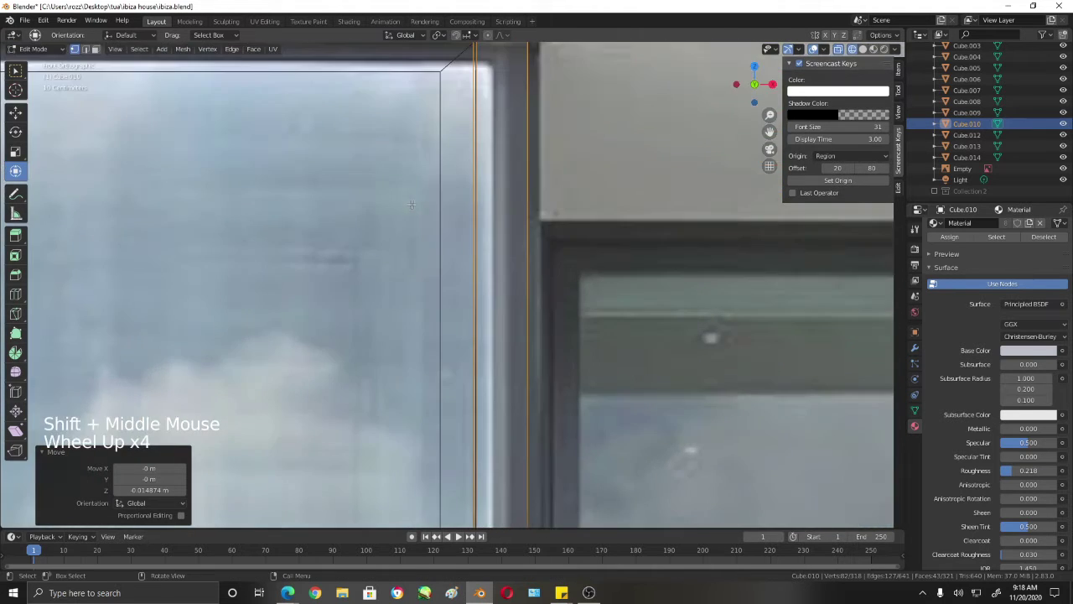
Step: Try to adjust the shell vertex at the outer top corner of the third second-storey window, undoing the change
middle_click_drag(409, 315, 394, 469, "shift")
left_click(437, 229)
scroll(492, 259, "up", 4)
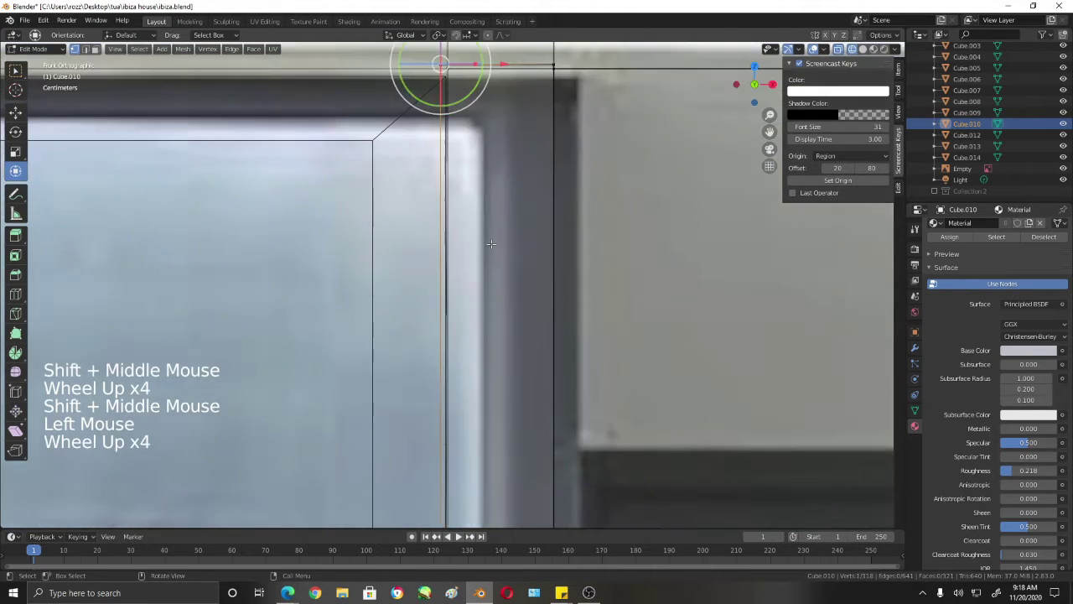
middle_click_drag(492, 259, 492, 384, "shift")
left_click(439, 173)
left_click_drag(438, 173, 436, 175)
key("ctrl+z")
Step: Check the vertices at that window corner, clear the selection and review the façade in solid shading
left_click_drag(367, 125, 439, 183)
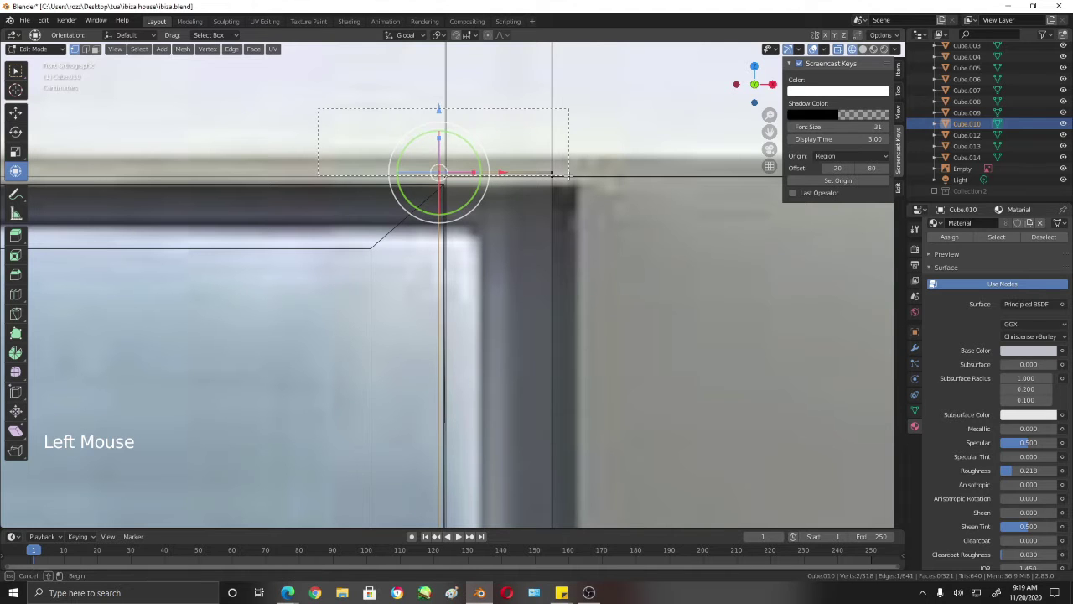
left_click_drag(569, 176, 568, 176)
middle_click_drag(569, 176, 466, 264, "shift")
scroll(503, 168, "down", 7)
left_click(424, 268)
scroll(424, 268, "down", 7)
key("shift+z")
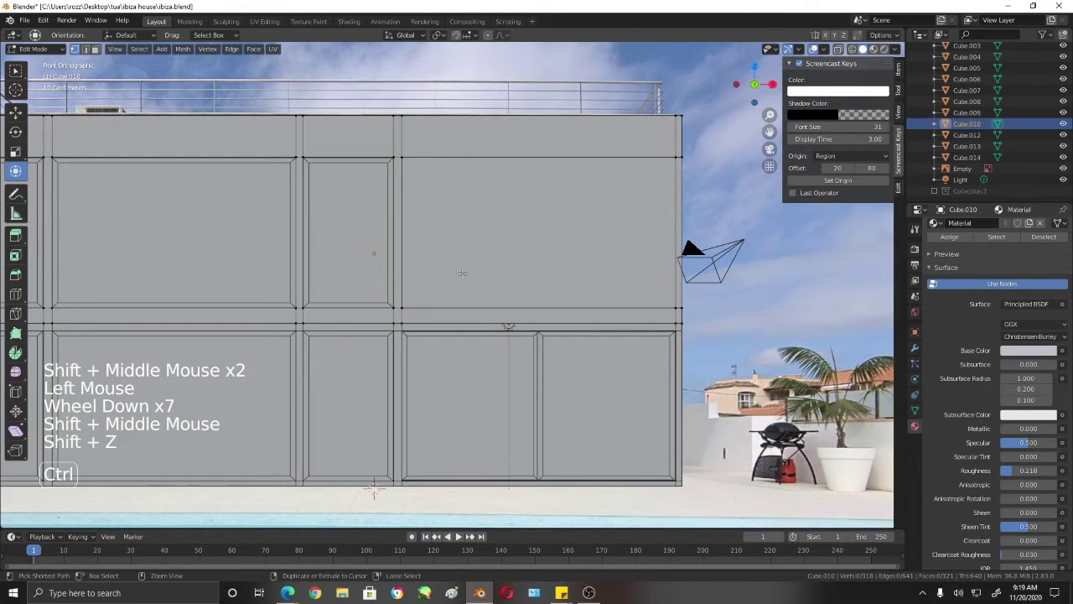
Step: Save the file, then duplicate the ground-floor side window beside the terrace and raise the copy 4 m
key("ctrl+s")
scroll(527, 282, "down", 2)
middle_click_drag(334, 288, 485, 325, "shift")
scroll(486, 372, "up", 3)
key("Tab")
left_click(437, 402)
scroll(448, 387, "up", 1)
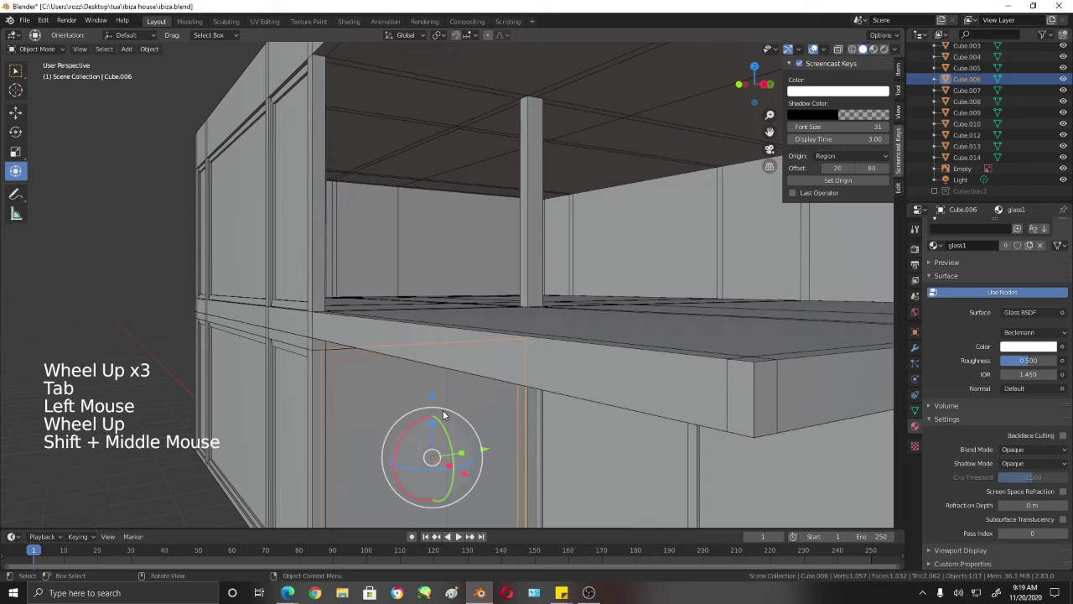
key("shift+d")
left_click_drag(434, 403, 427, 105)
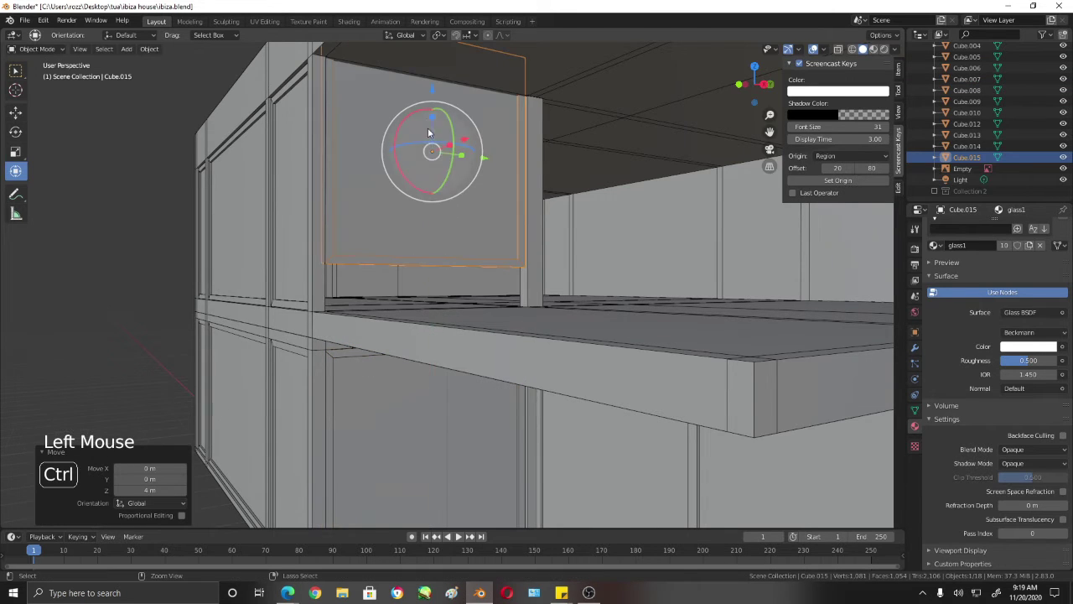
Step: Lower the duplicated side window by about 0.54 m to sit in the second-storey opening
scroll(463, 196, "down", 2)
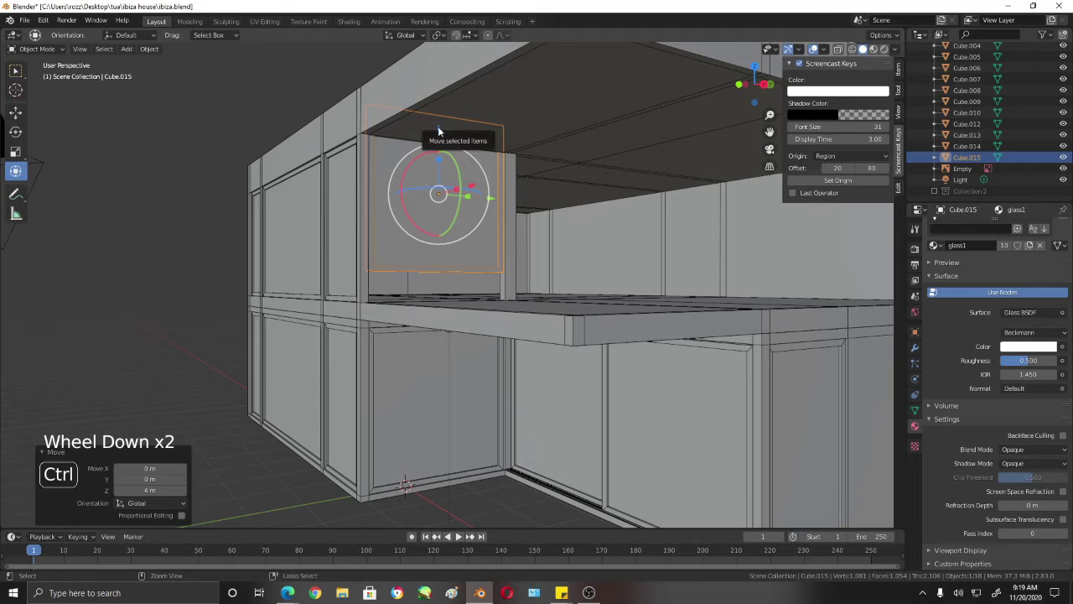
left_click(438, 130, "ctrl")
left_click_drag(437, 130, 439, 163)
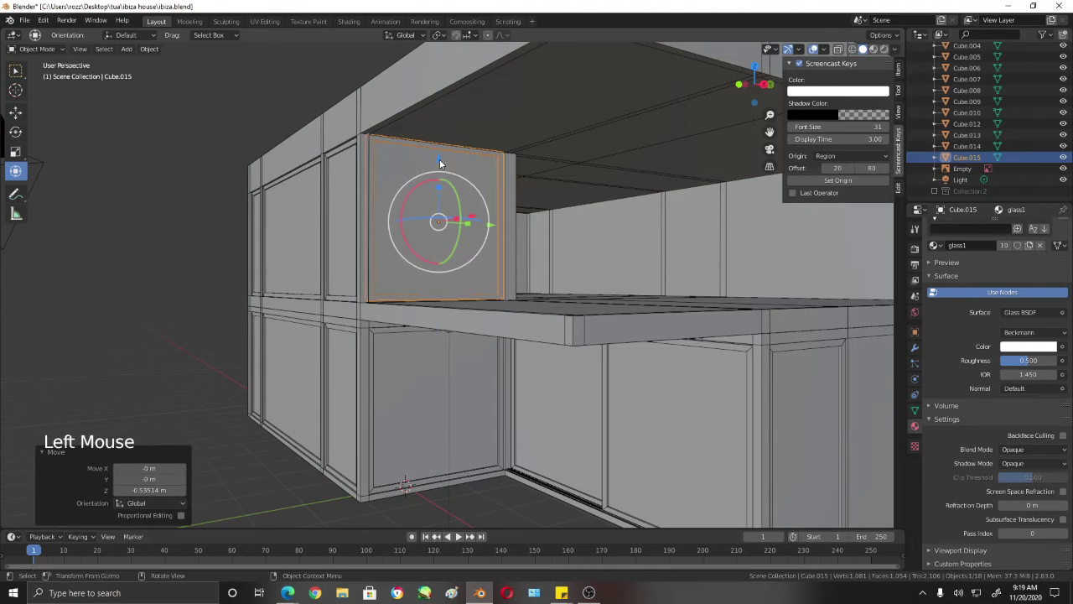
Step: In the right orthographic view, lower the upper side window about 0.027 m onto the floor edge and shift it about 0.009 m along Y
key("KP_3")
scroll(483, 248, "up", 3)
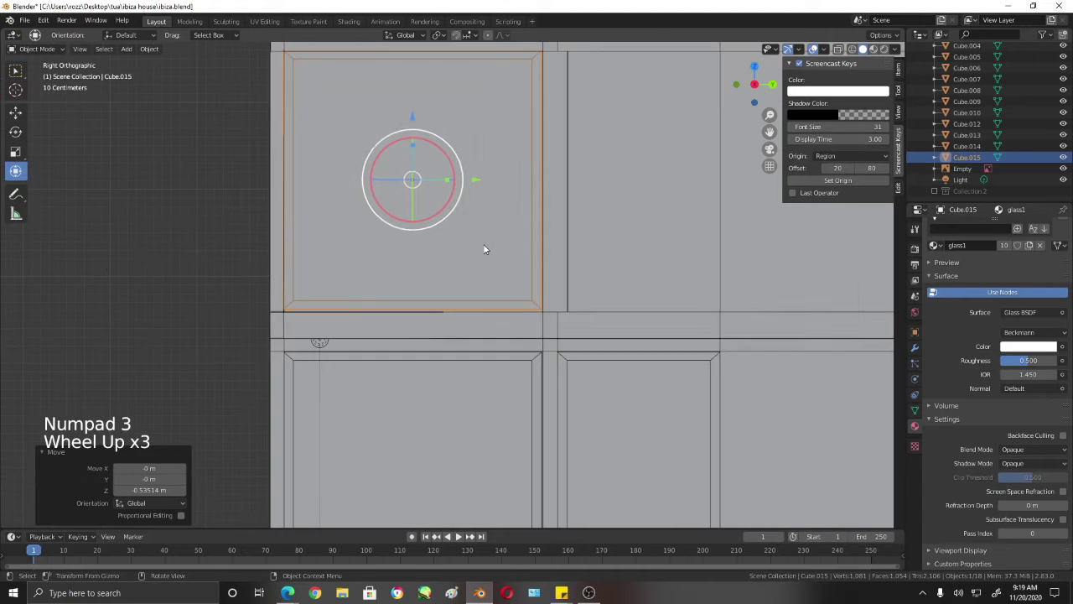
scroll(410, 103, "up", 4)
scroll(402, 140, "down", 2)
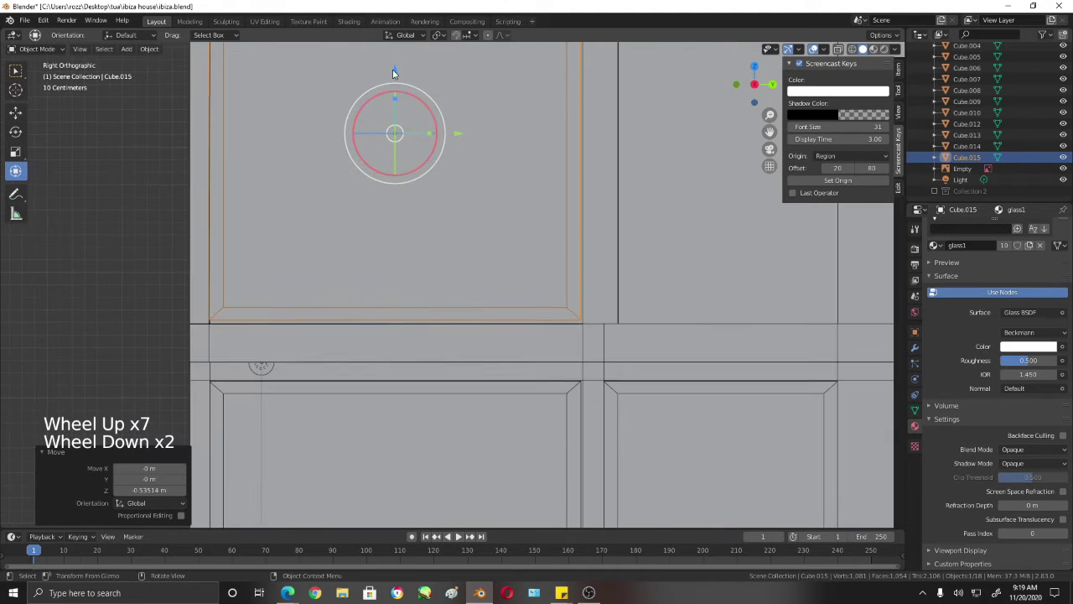
left_click_drag(392, 71, 392, 74)
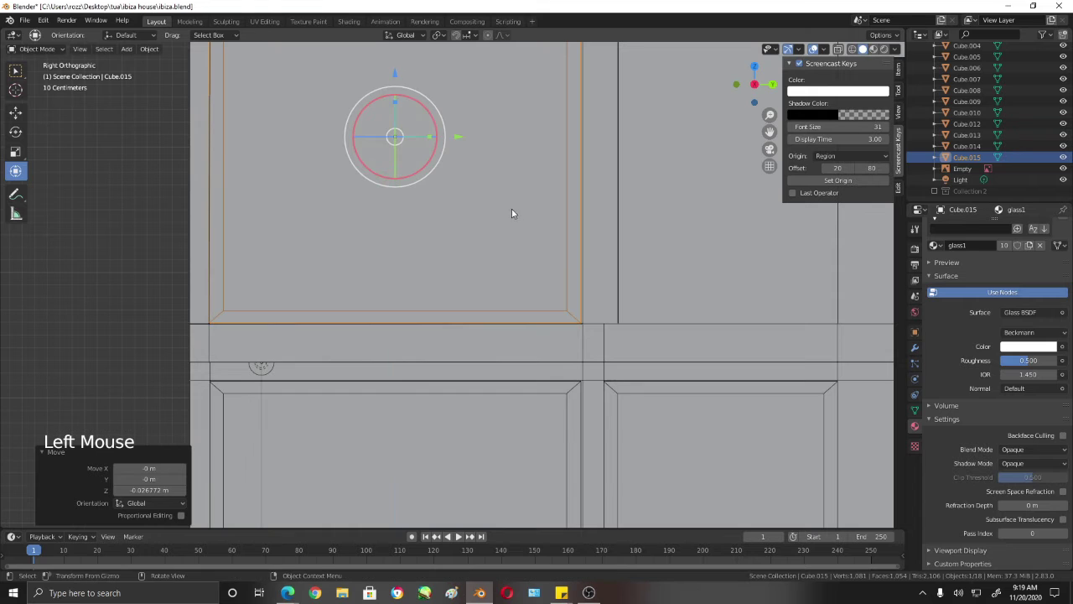
left_click_drag(465, 136, 463, 135)
scroll(276, 236, "down", 4)
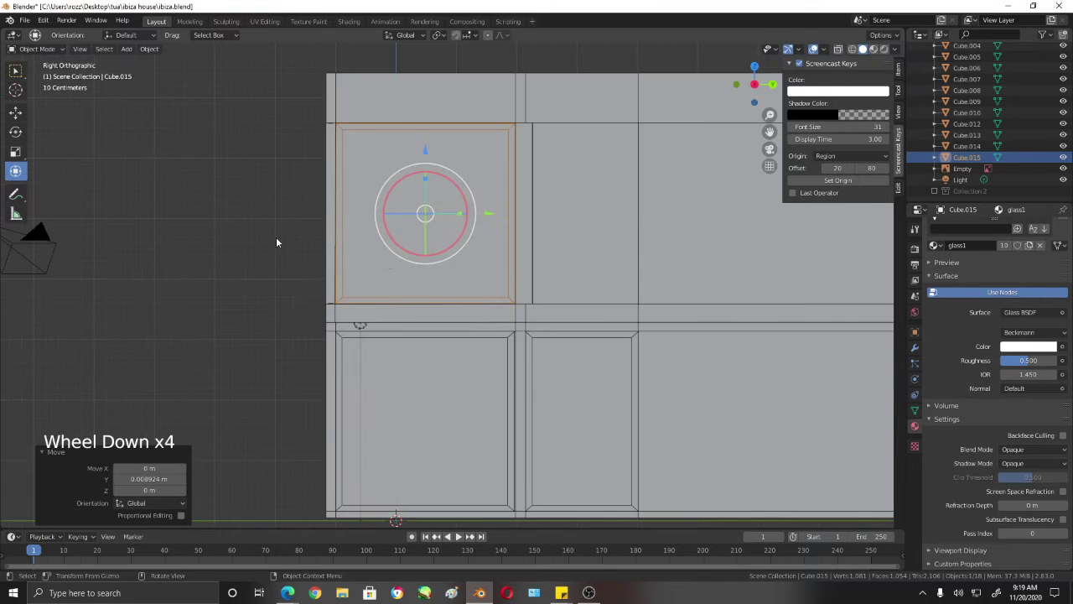
Step: Compare the upper side window with the one below and shift it about 0.005 m further along Y
scroll(518, 270, "up", 2)
scroll(517, 271, "up", 2)
middle_click_drag(518, 271, 426, 212, "shift")
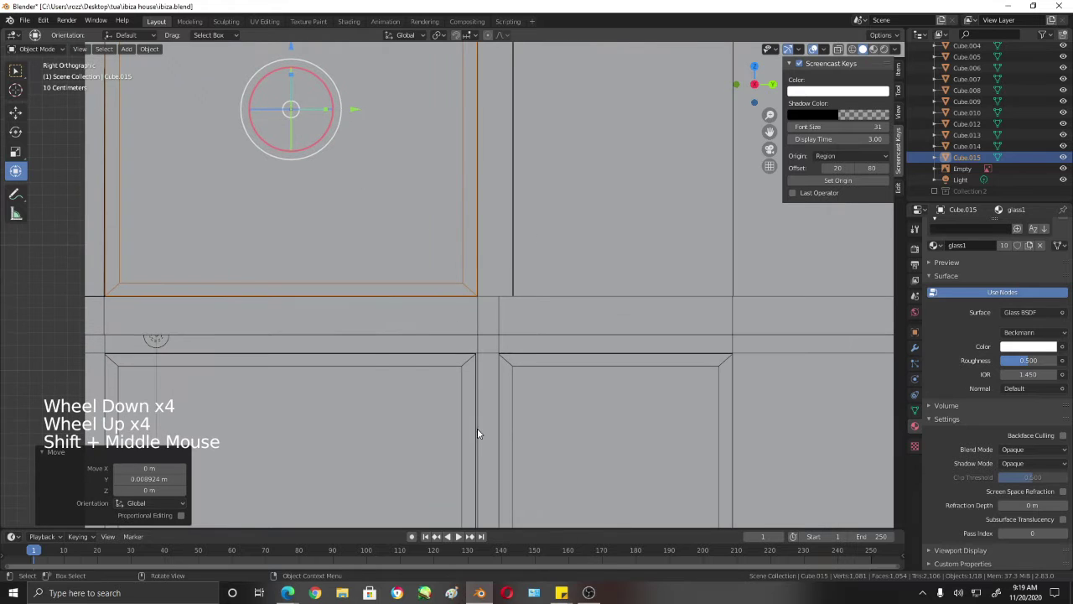
middle_click_drag(477, 433, 493, 280, "shift")
left_click(493, 280)
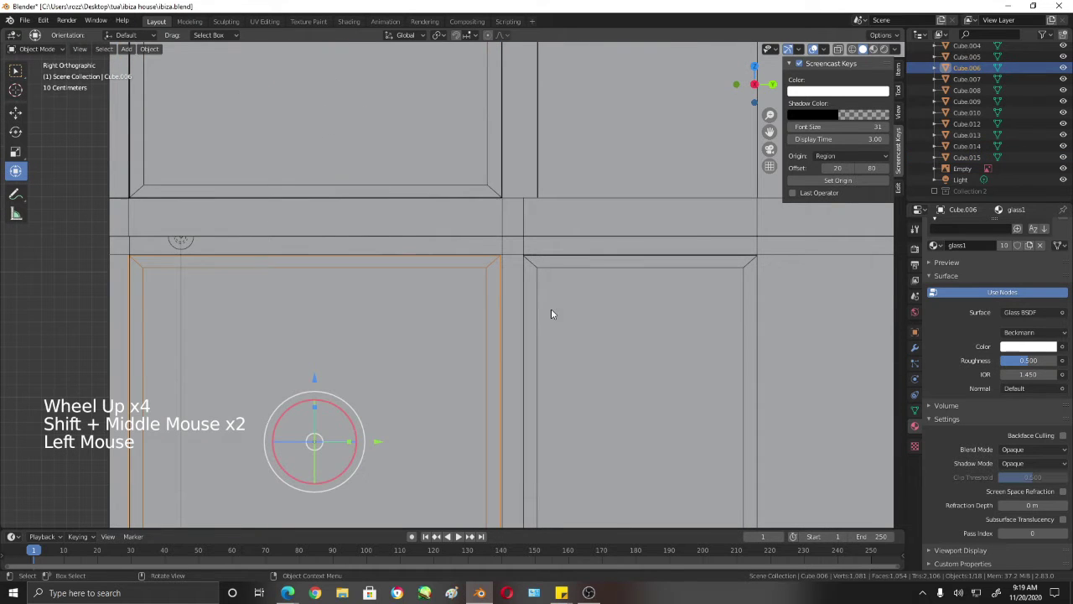
left_click(486, 157)
middle_click_drag(529, 352, 515, 60, "shift")
scroll(473, 148, "down", 3)
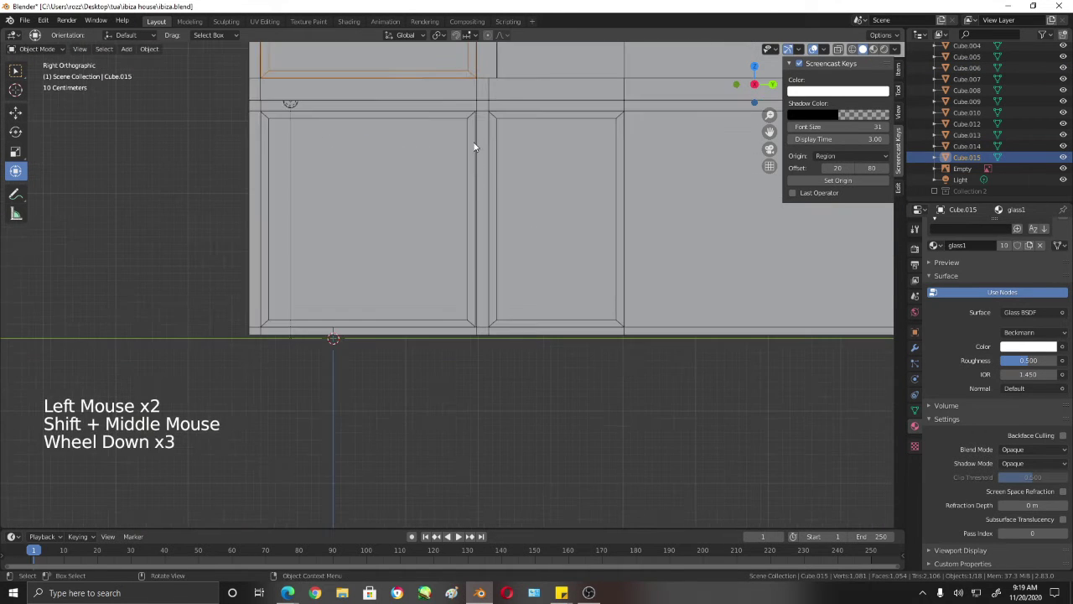
middle_click_drag(474, 148, 454, 384, "shift")
scroll(465, 183, "up", 2)
middle_click_drag(466, 183, 688, 320, "shift")
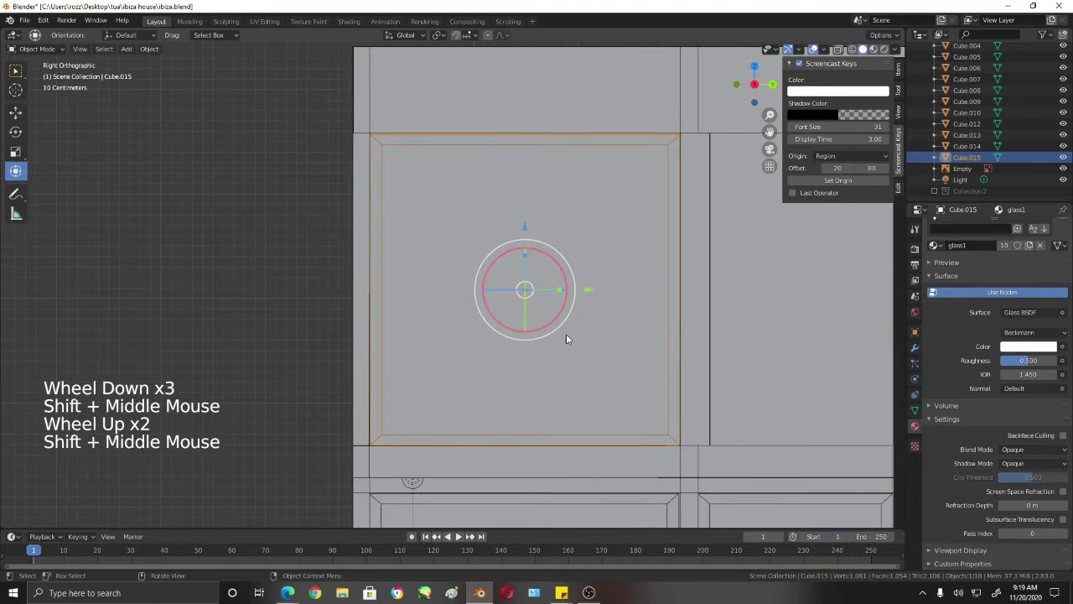
left_click_drag(590, 290, 589, 289)
middle_click_drag(606, 247, 551, 220, "shift")
left_click(549, 222)
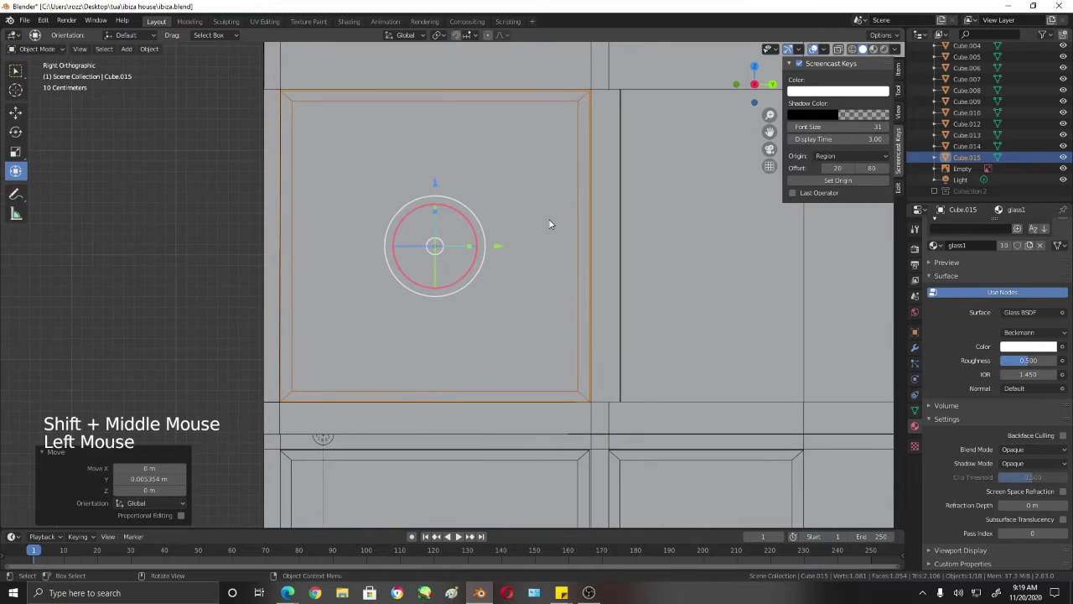
Step: Move the vertices of the upper side window's rear vertical frame about 0.007 m along Y to meet the opening's edge
left_click(579, 186)
key("Tab")
middle_click_drag(673, 256, 590, 211, "shift")
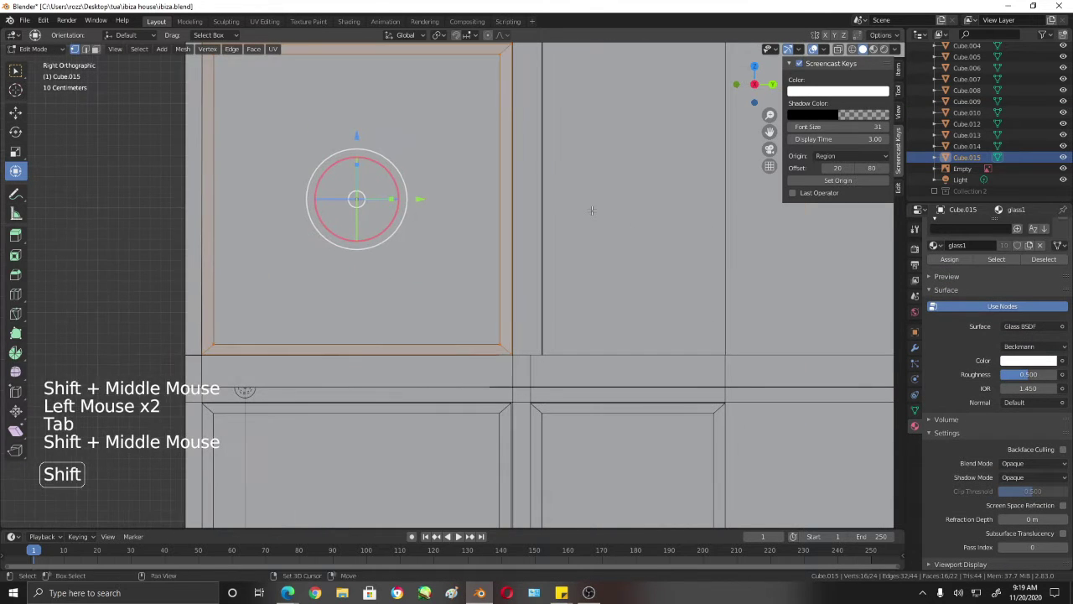
key("shift+z")
scroll(557, 155, "down", 1)
middle_click_drag(558, 155, 540, 178, "shift")
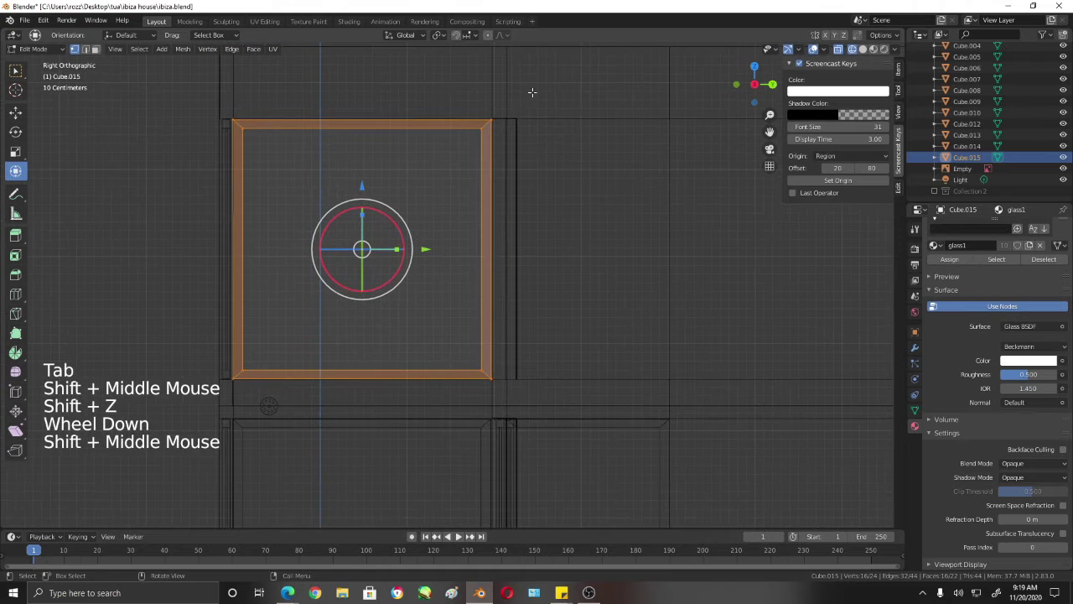
left_click_drag(531, 92, 468, 374)
scroll(556, 253, "up", 3)
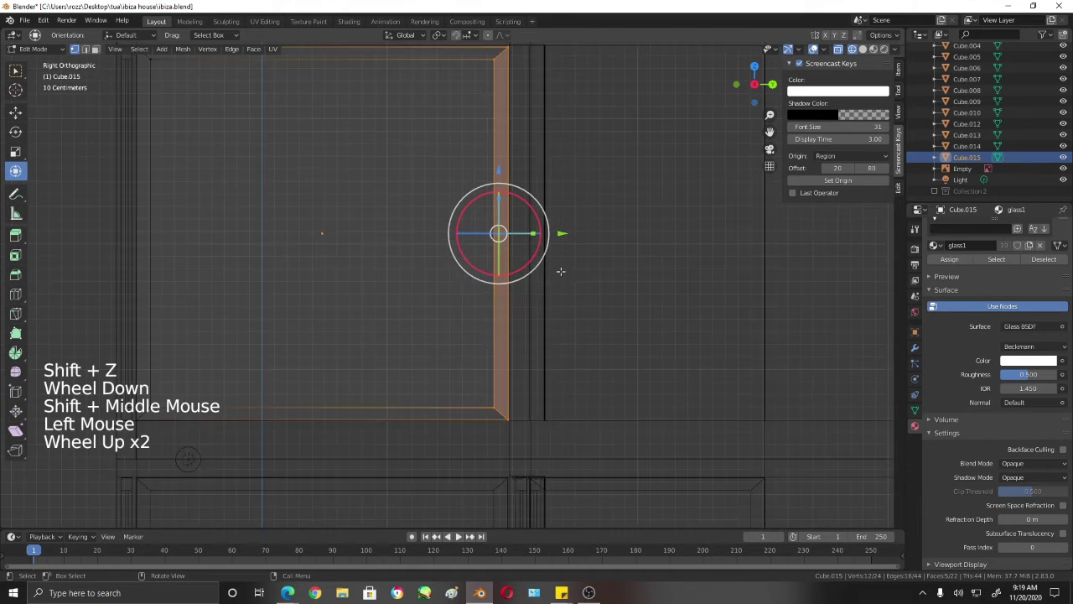
left_click(571, 223)
left_click_drag(573, 223, 570, 252)
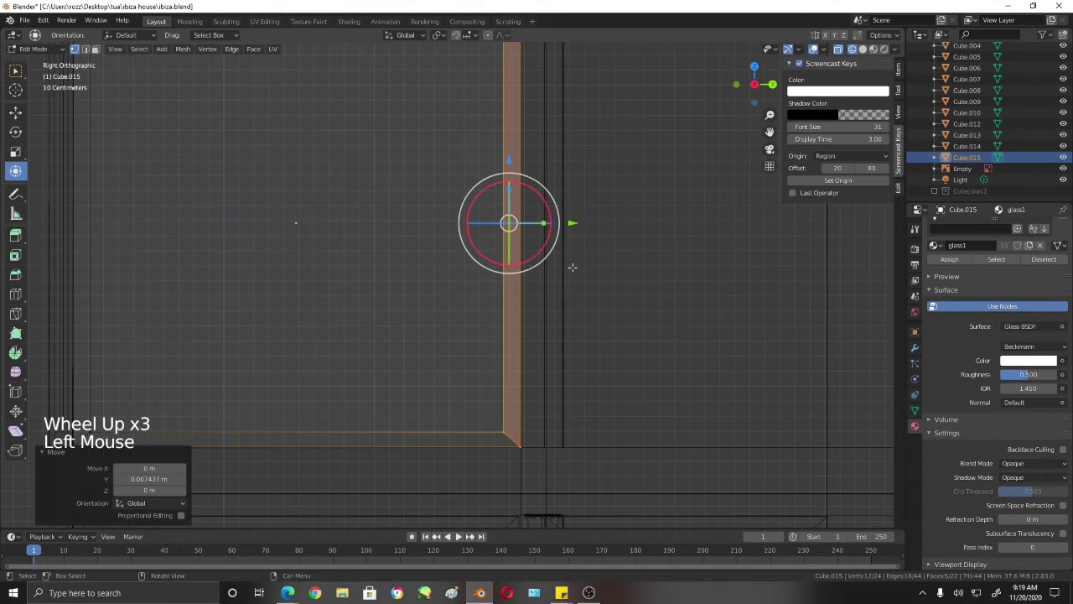
middle_click_drag(570, 252, 599, 159, "shift")
key("Tab")
Step: Nudge the rear vertical frame vertices of the ground-floor side window slightly along Y, restore solid shading and save the file
middle_click_drag(573, 380, 477, 290, "shift")
left_click(524, 211)
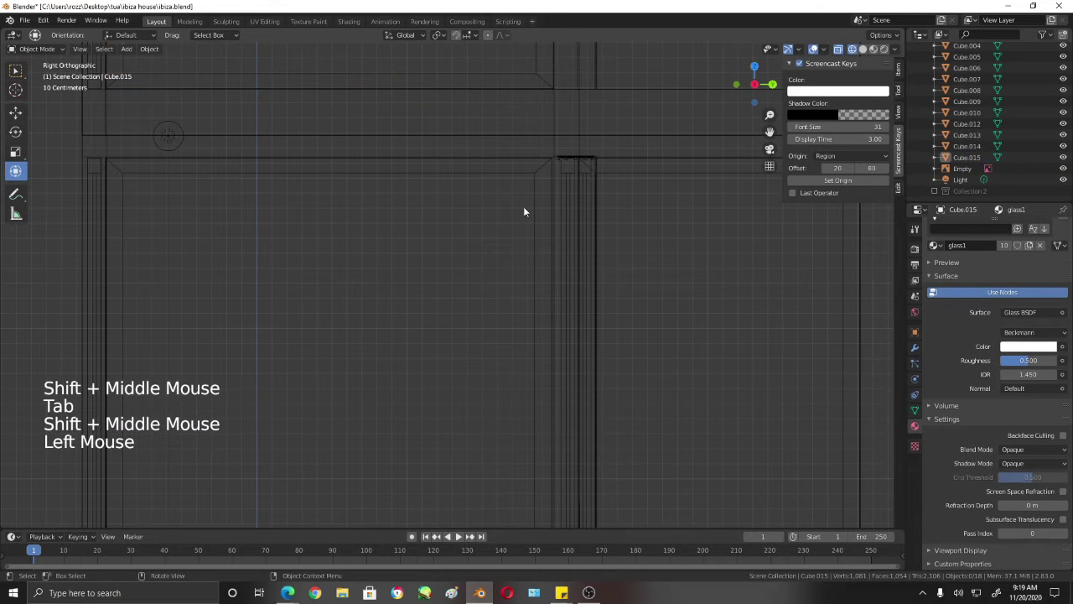
key("Tab")
middle_click_drag(537, 199, 512, 92, "shift")
scroll(520, 176, "down", 3)
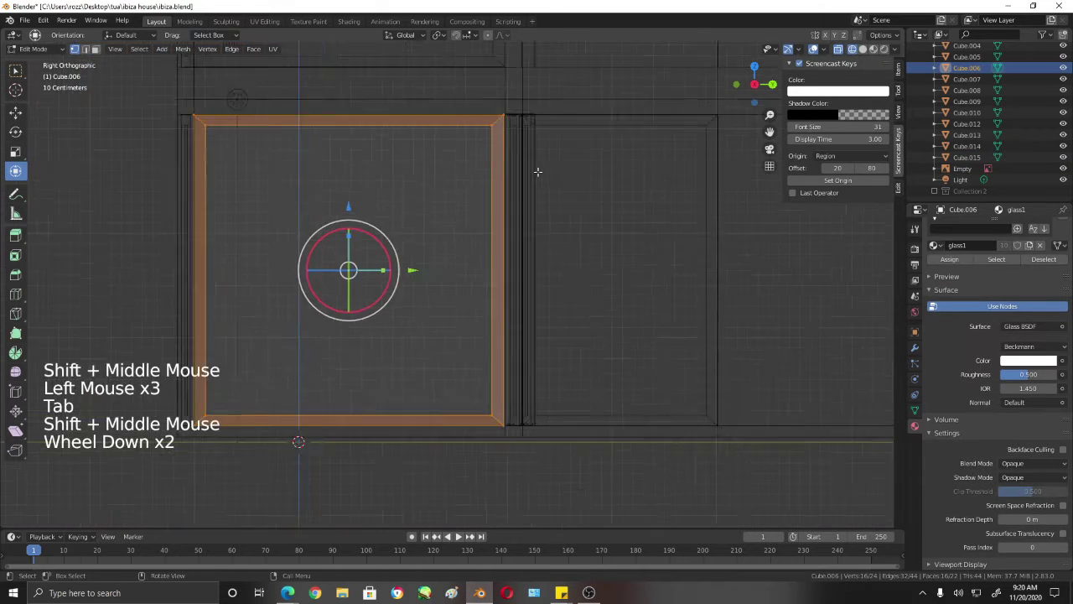
left_click(492, 150)
key("b")
left_click_drag(437, 91, 581, 373)
scroll(581, 373, "up", 6)
middle_click_drag(582, 373, 485, 425, "shift")
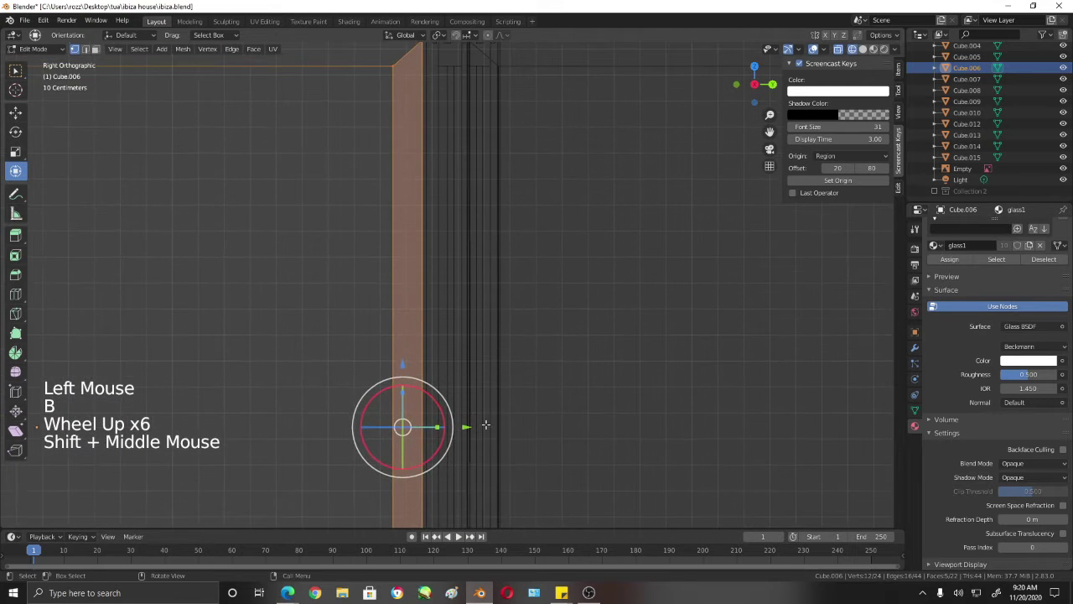
left_click(469, 426)
key("Tab")
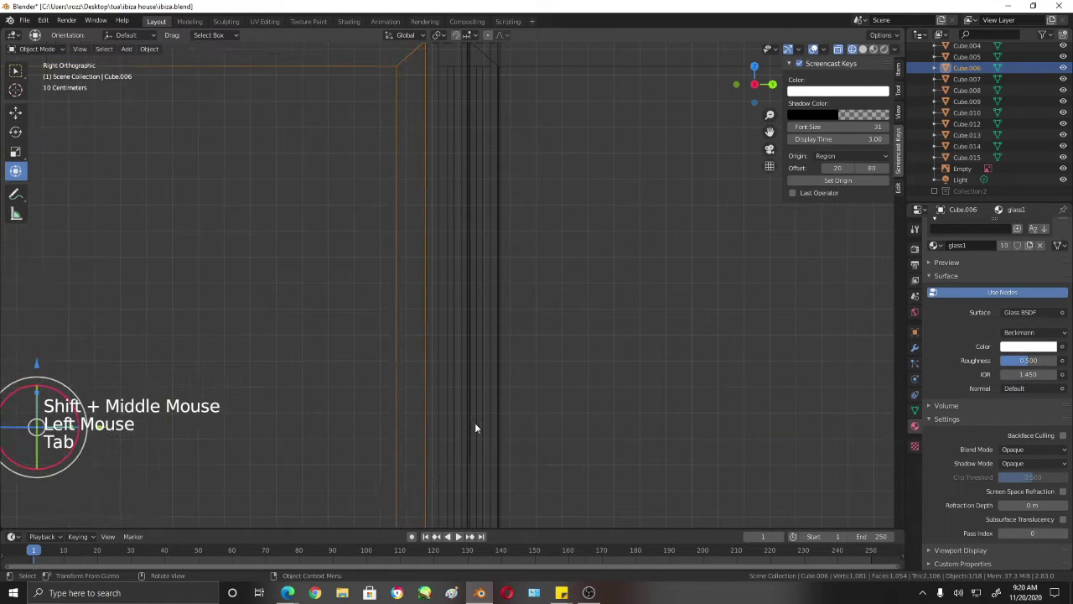
scroll(475, 419, "down", 5)
key("shift+z")
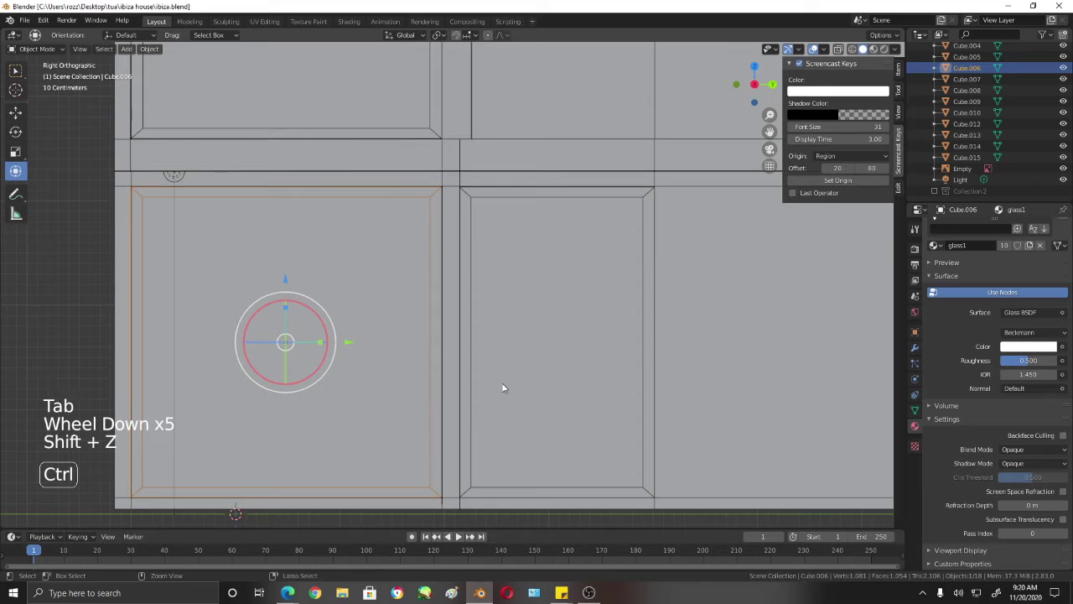
key("ctrl+s")
Step: Examine the terrace corner and its windows from several angles against the reference photo, saving the file along the way
scroll(462, 390, "down", 5)
scroll(377, 340, "up", 4)
scroll(418, 296, "down", 4)
middle_click_drag(327, 300, 556, 346, "shift")
scroll(411, 376, "up", 2)
scroll(411, 375, "up", 1)
middle_click_drag(411, 375, 536, 299)
scroll(497, 331, "down", 4)
key("ctrl+s")
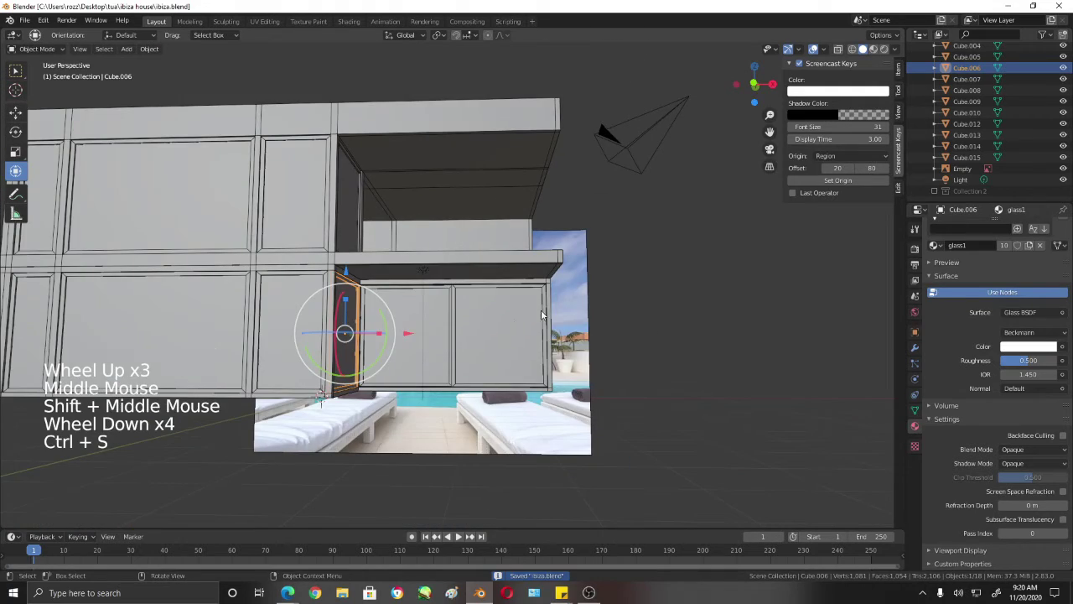
middle_click_drag(498, 331, 630, 334)
scroll(635, 358, "up", 3)
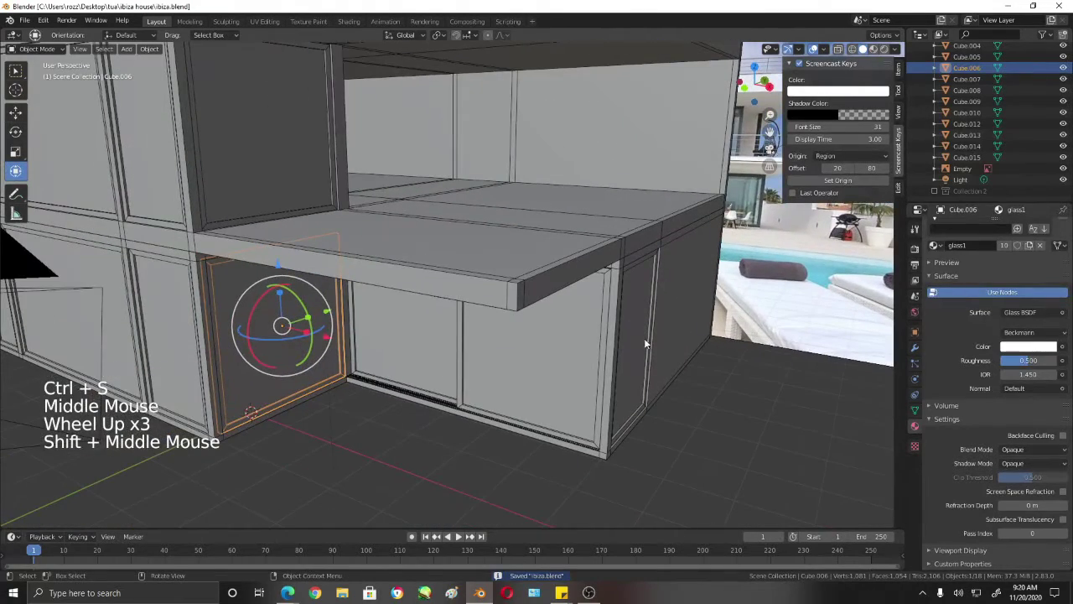
scroll(726, 330, "down", 2)
middle_click_drag(726, 329, 548, 159, "shift")
scroll(614, 349, "up", 5)
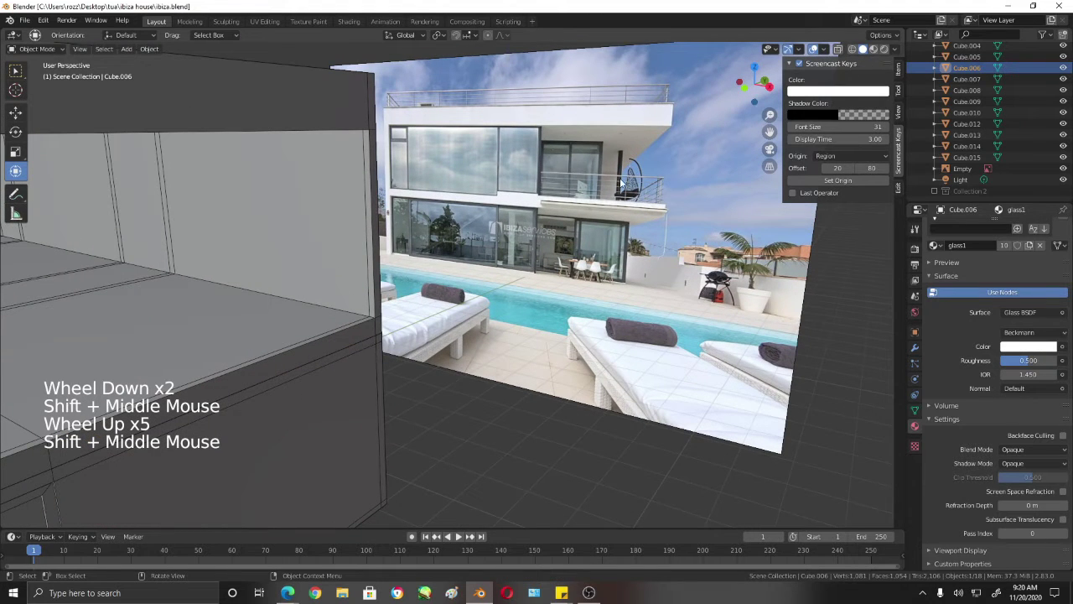
scroll(376, 381, "down", 2)
middle_click_drag(377, 381, 576, 280, "shift")
middle_click_drag(411, 412, 235, 378)
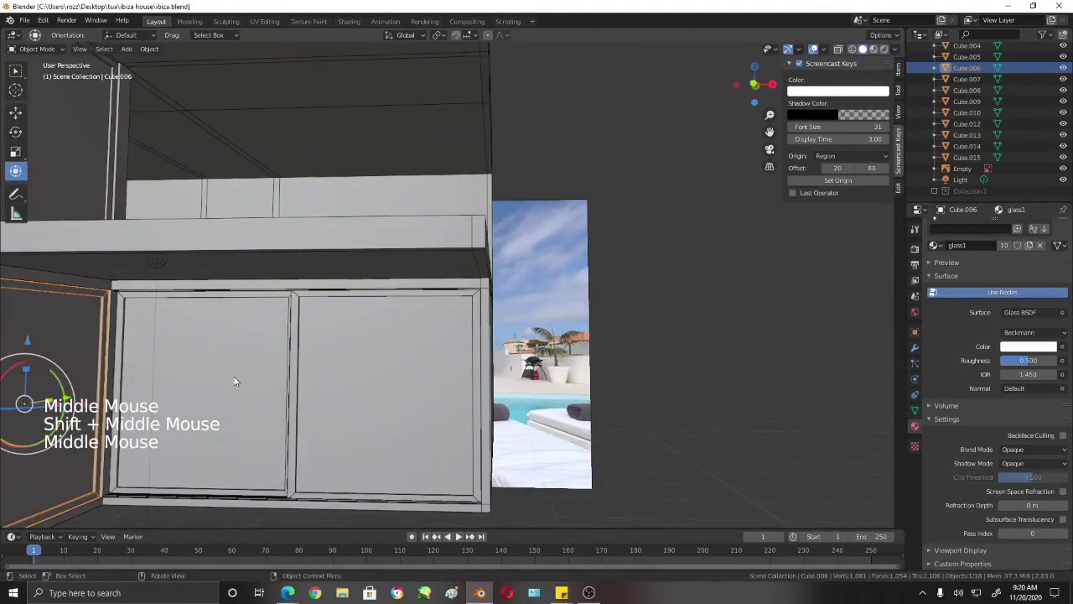
Step: Duplicate the two ground-floor terrace front windows and raise the copies about 3.47 m to the second storey
left_click(235, 378)
left_click(367, 380, "shift")
middle_click_drag(386, 392, 401, 410)
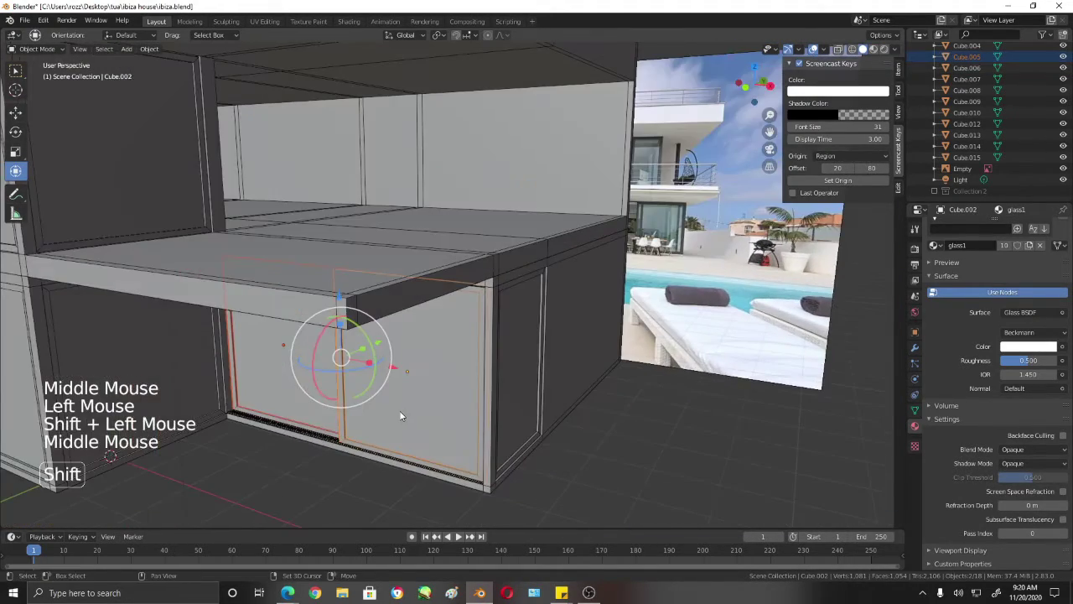
key("shift+d")
left_click_drag(339, 302, 326, 84)
Step: In the front orthographic view, lower the duplicated terrace window pair by about 0.03 m to fit the upper opening
key("KP_1")
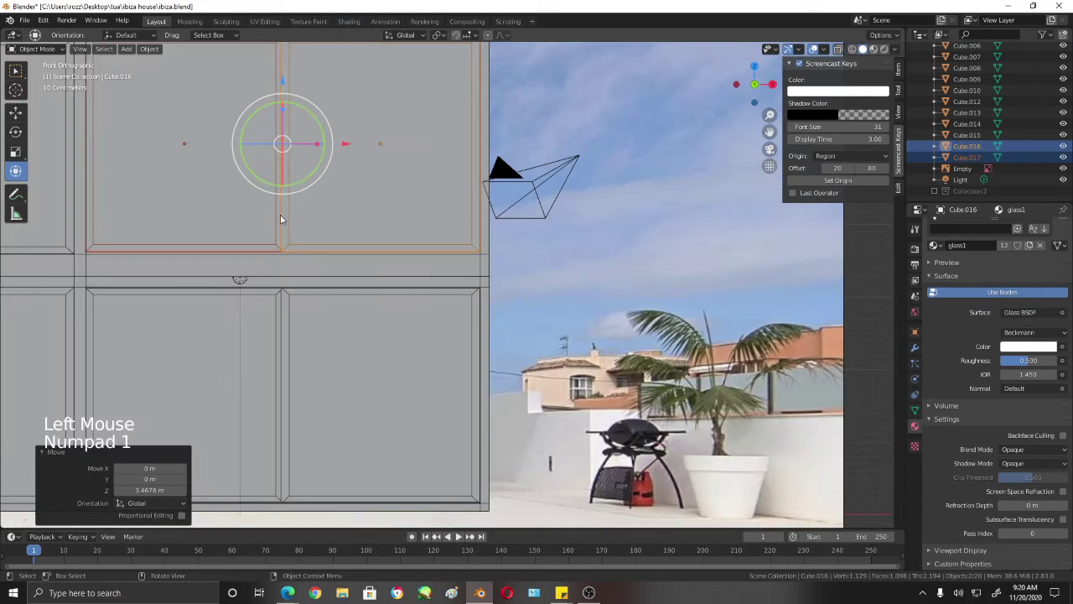
middle_click_drag(280, 215, 395, 390, "shift")
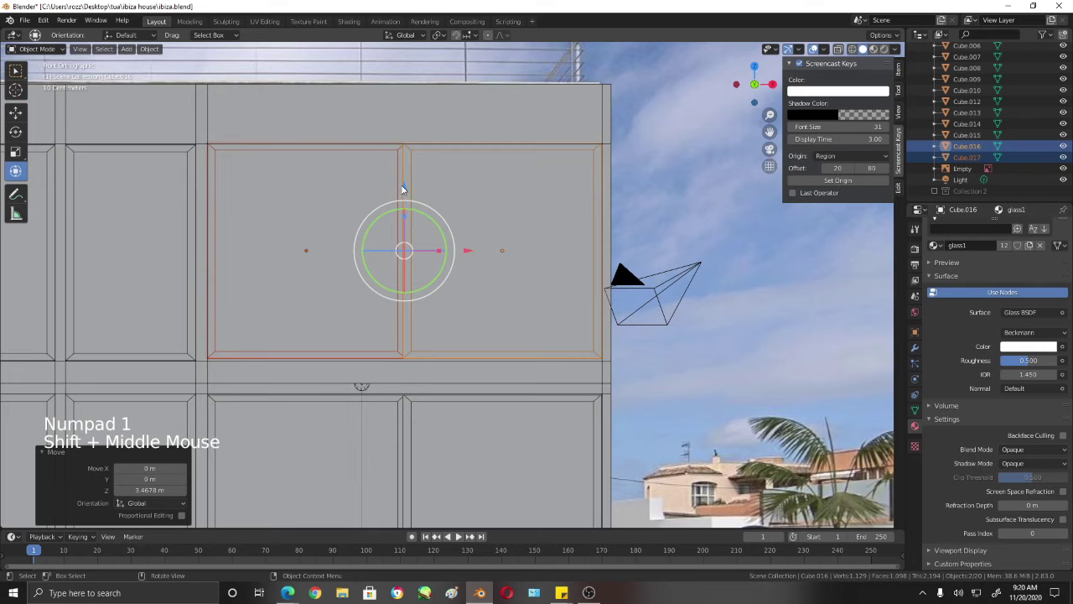
left_click_drag(402, 188, 403, 190)
middle_click_drag(582, 305, 596, 311, "shift")
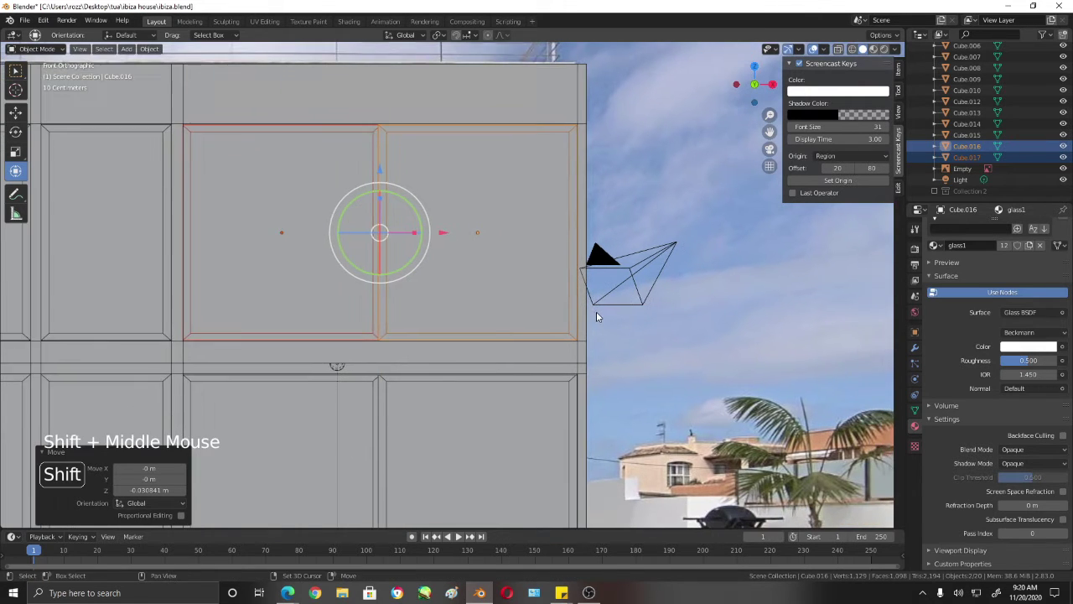
Step: In wireframe, narrow the upper terrace window nearest the façade by moving its far frame vertices about 1.32 m along negative X to match the photo
key("shift+z")
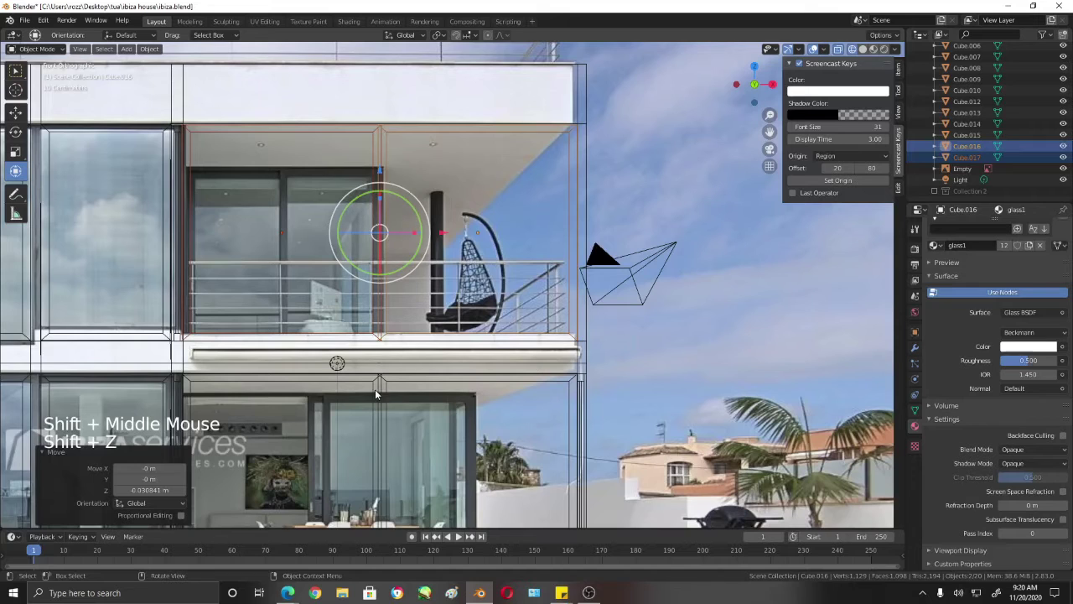
left_click(334, 134)
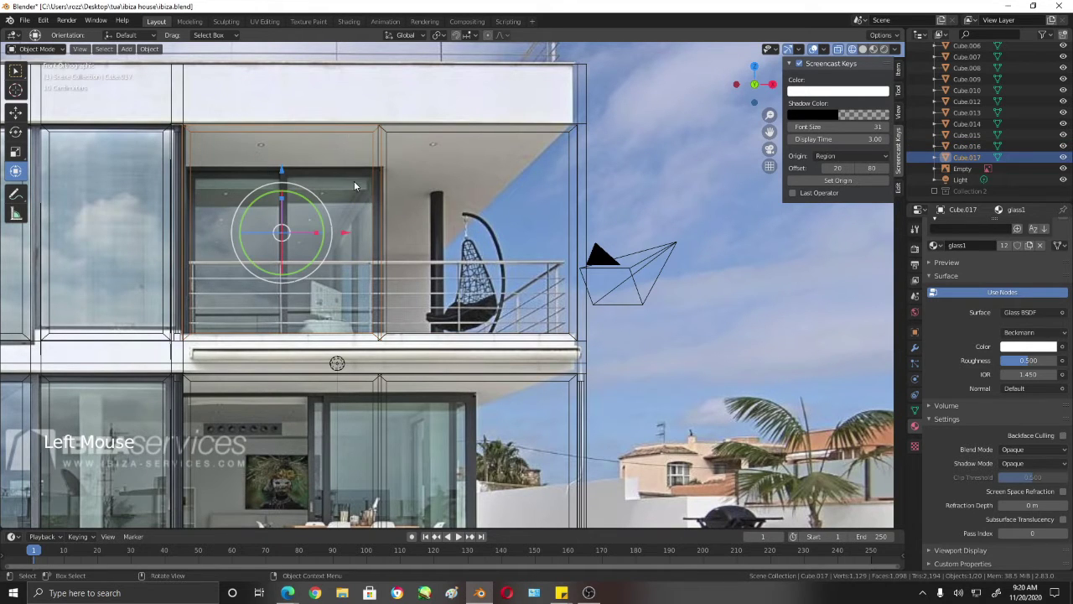
key("Tab")
left_click(374, 132)
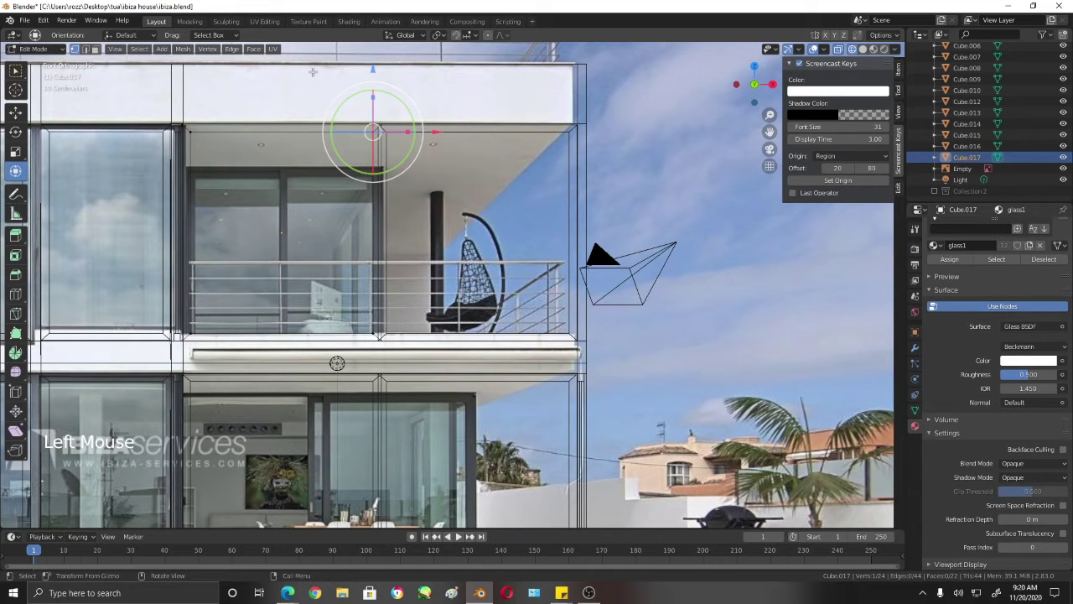
left_click(373, 235)
left_click_drag(436, 233, 340, 242)
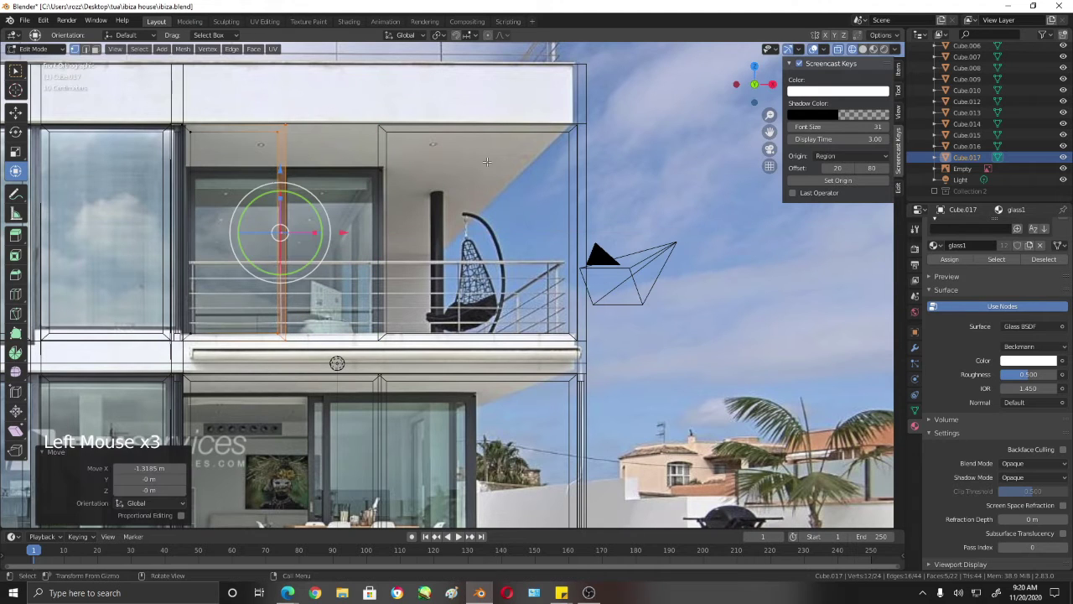
key("Tab")
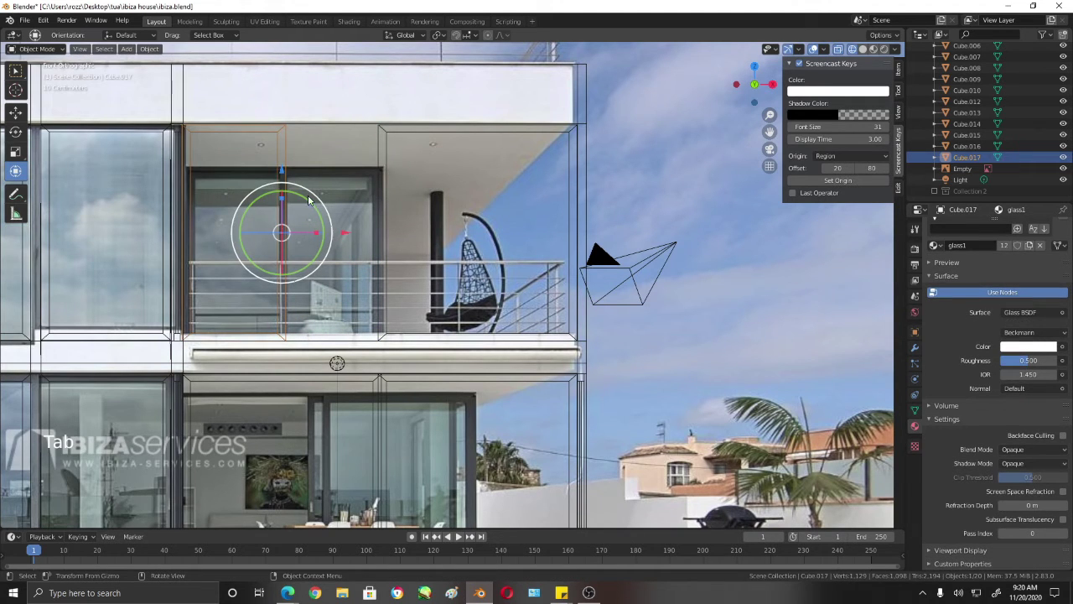
Step: Duplicate the narrowed upper terrace window and move the copy about 1.33 m along X, beside the original
left_click(283, 161)
left_click(287, 161)
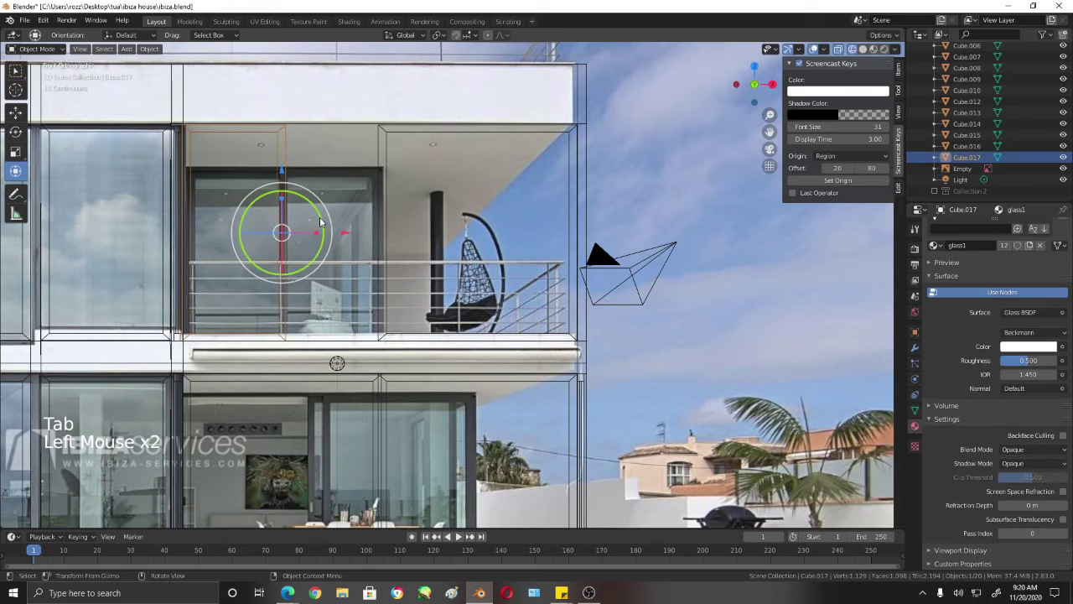
key("shift+d")
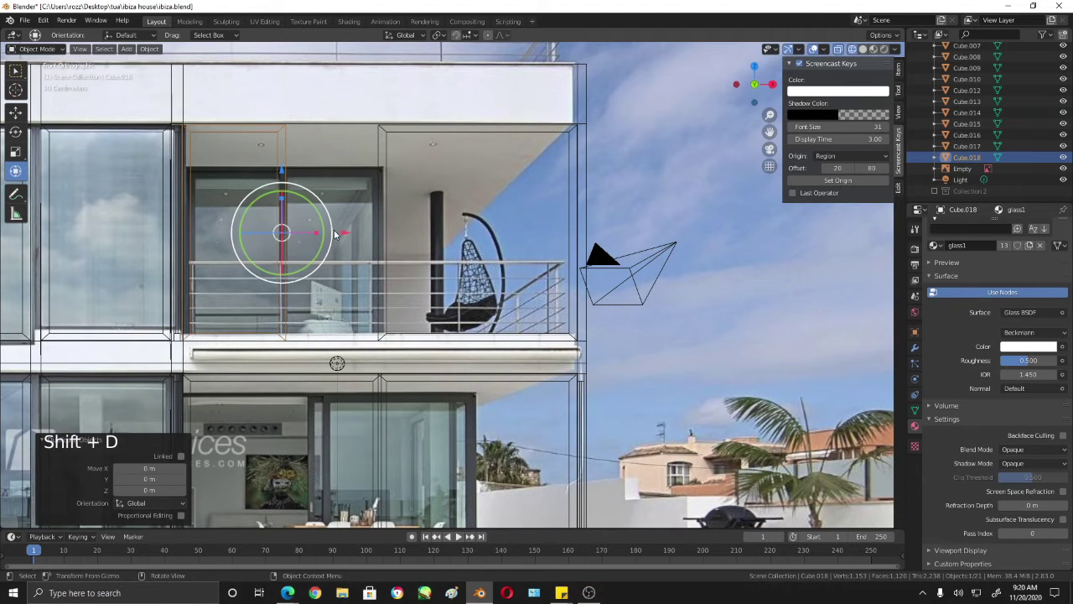
left_click_drag(333, 233, 445, 233)
Step: Offset the upper terrace window nearest the façade about 0.107 m along negative Y and nudge it back about 0.009 m, staggering it behind its copy
middle_click_drag(527, 277, 344, 292)
key("shift+z")
scroll(474, 286, "up", 5)
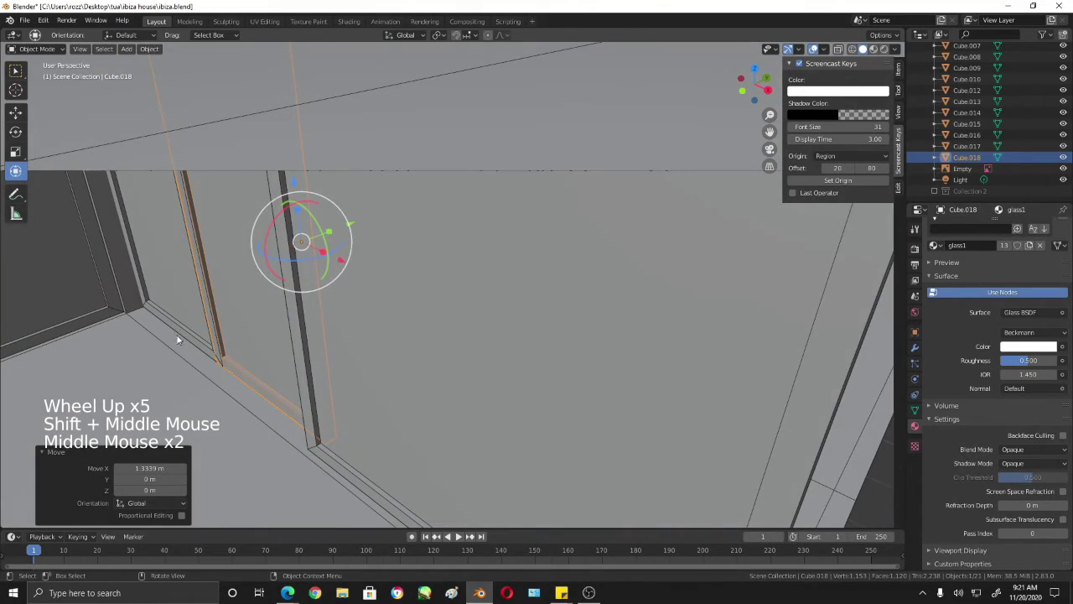
left_click(254, 338)
middle_click_drag(254, 338, 263, 206)
left_click_drag(341, 197, 328, 197)
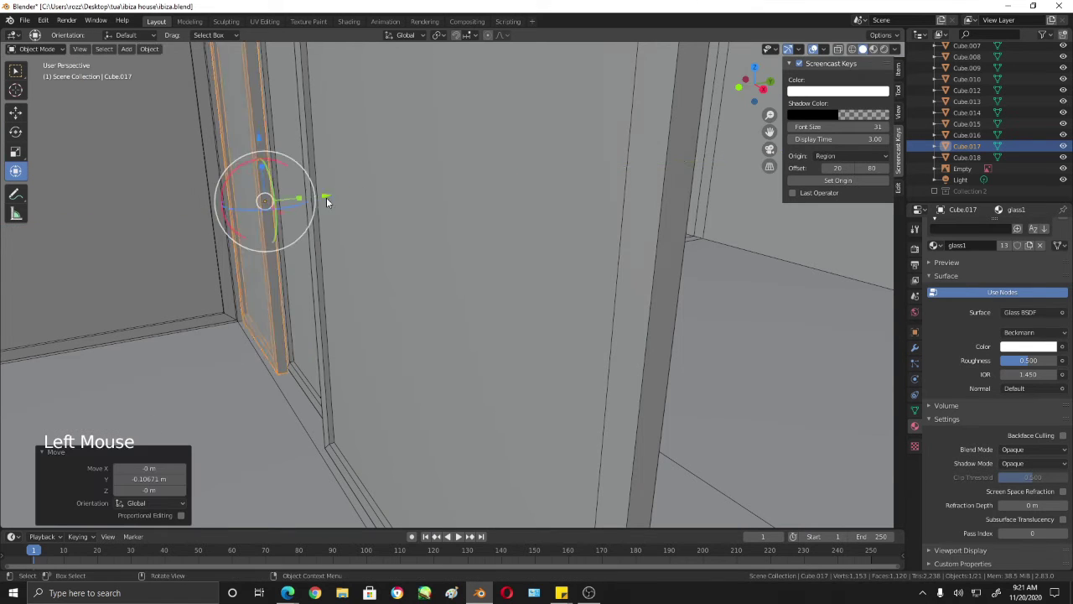
scroll(335, 222, "up", 3)
middle_click_drag(340, 235, 437, 404, "shift")
left_click_drag(295, 244, 349, 259)
middle_click_drag(347, 256, 265, 257)
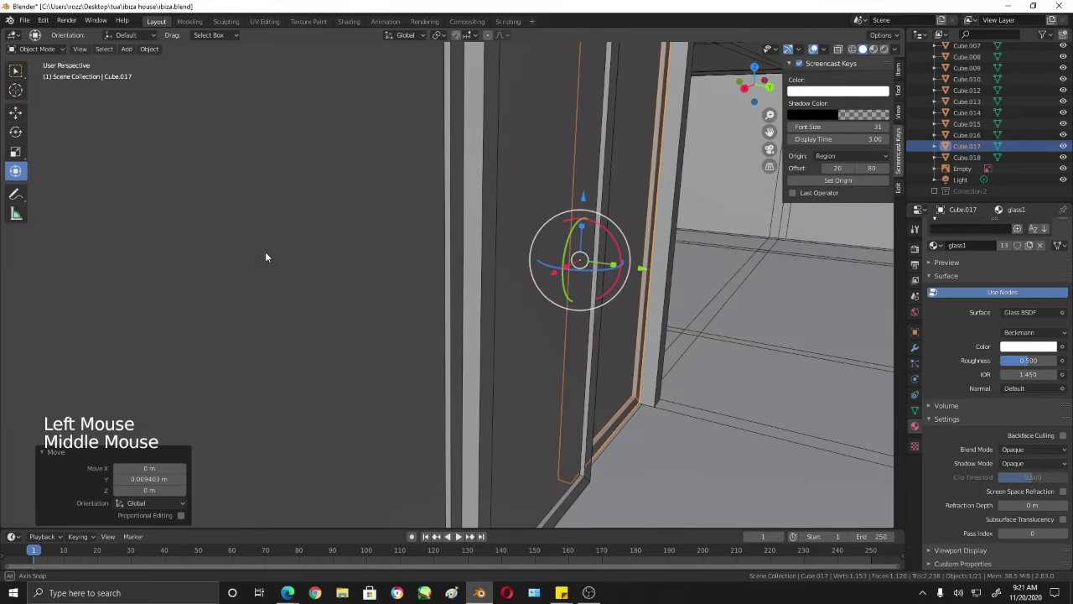
Step: Duplicate the bottom and top rails of the ground-floor terrace windows and raise the copies about 3.46 m to the second storey
middle_click_drag(555, 402, 482, 373)
scroll(635, 422, "down", 2)
scroll(635, 421, "down", 2, "shift")
scroll(537, 333, "down", 3)
scroll(413, 366, "up", 1)
mouse_move(413, 365)
middle_mouse_down()
mouse_move(402, 361)
mouse_move(410, 367)
middle_mouse_up()
scroll(409, 366, "down", 4)
middle_click_drag(290, 338, 459, 342)
scroll(504, 436, "up", 3)
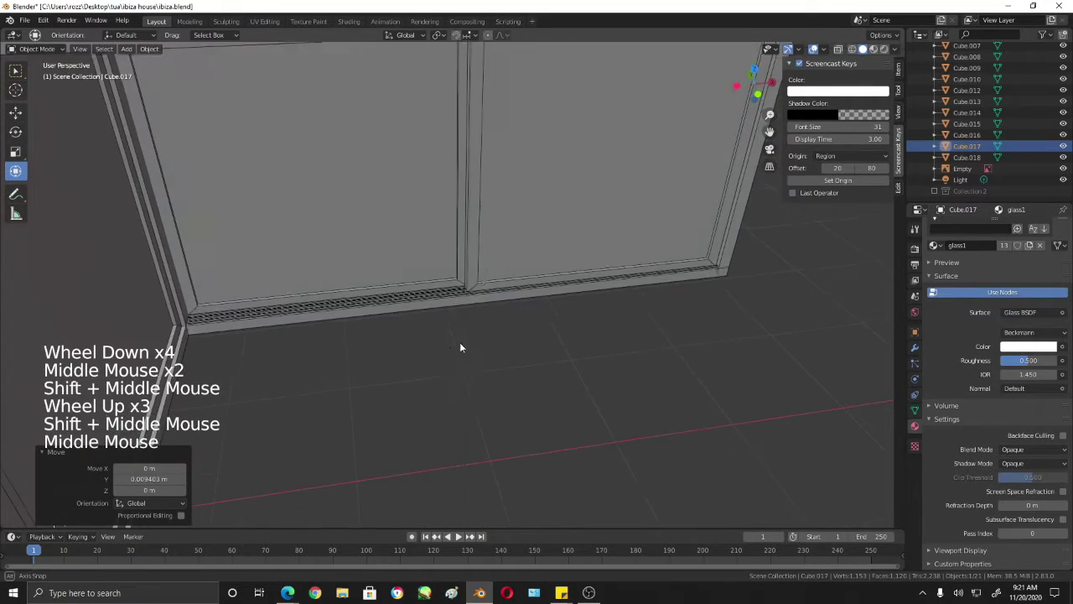
scroll(414, 346, "up", 4)
left_click(429, 300)
middle_click_drag(588, 387, 524, 387)
scroll(440, 285, "down", 4)
scroll(440, 285, "down", 2)
middle_click_drag(441, 285, 445, 270)
scroll(438, 283, "up", 1)
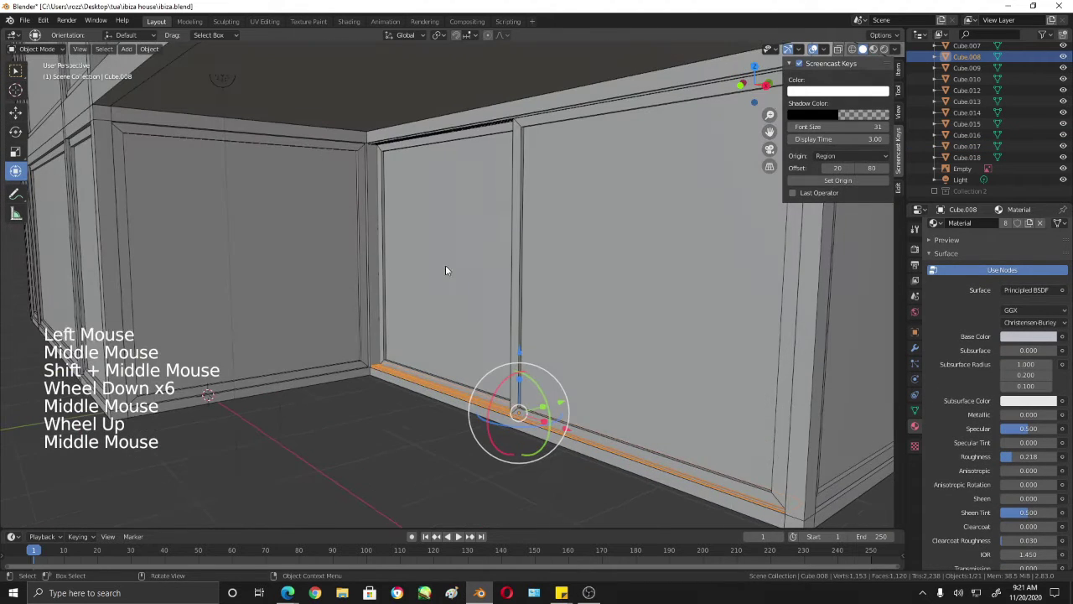
middle_click_drag(449, 162, 447, 279)
left_click(459, 158, "shift")
key("shift+d")
scroll(448, 270, "down", 3)
left_click(360, 218)
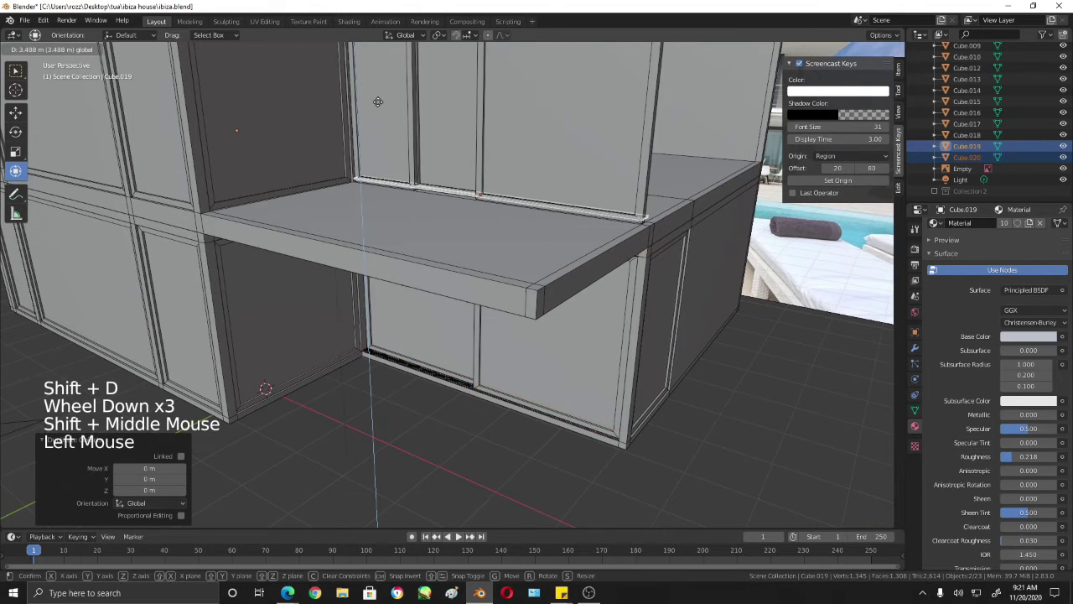
Step: In the front orthographic view, lower the duplicated rail pair by about 0.026 m onto the upper floor
scroll(586, 217, "up", 5)
scroll(586, 216, "up", 1, "shift")
middle_click_drag(586, 216, 472, 347, "shift")
key("KP_1")
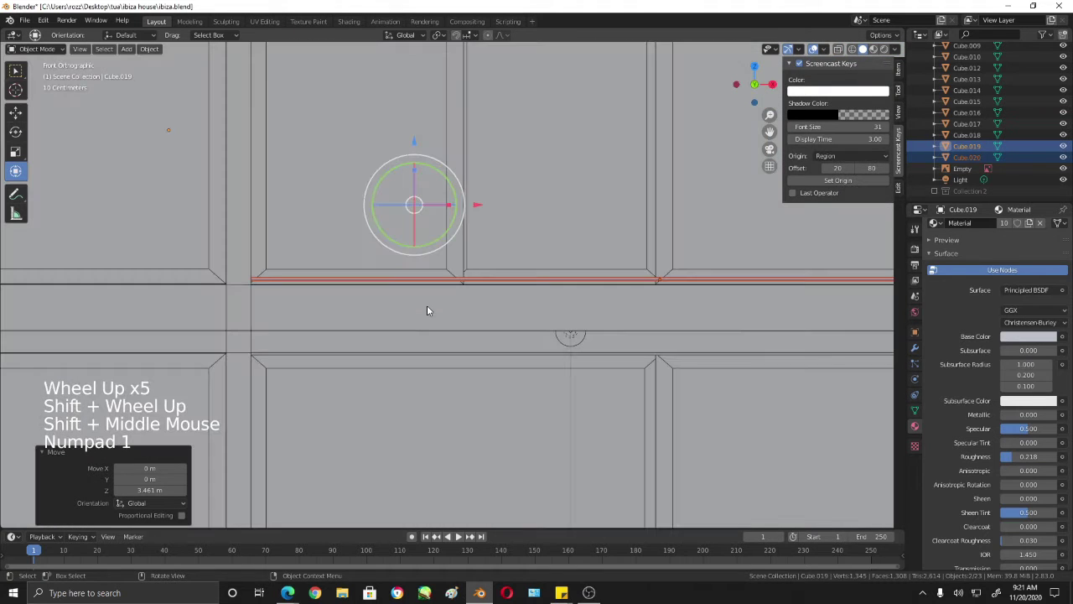
left_click_drag(414, 141, 414, 149)
Step: In wireframe, shorten the upper storey's top rail by moving its outer end vertices about 2.69 m along negative X
scroll(530, 182, "down", 5)
middle_click_drag(530, 182, 540, 152, "shift")
scroll(491, 269, "up", 2)
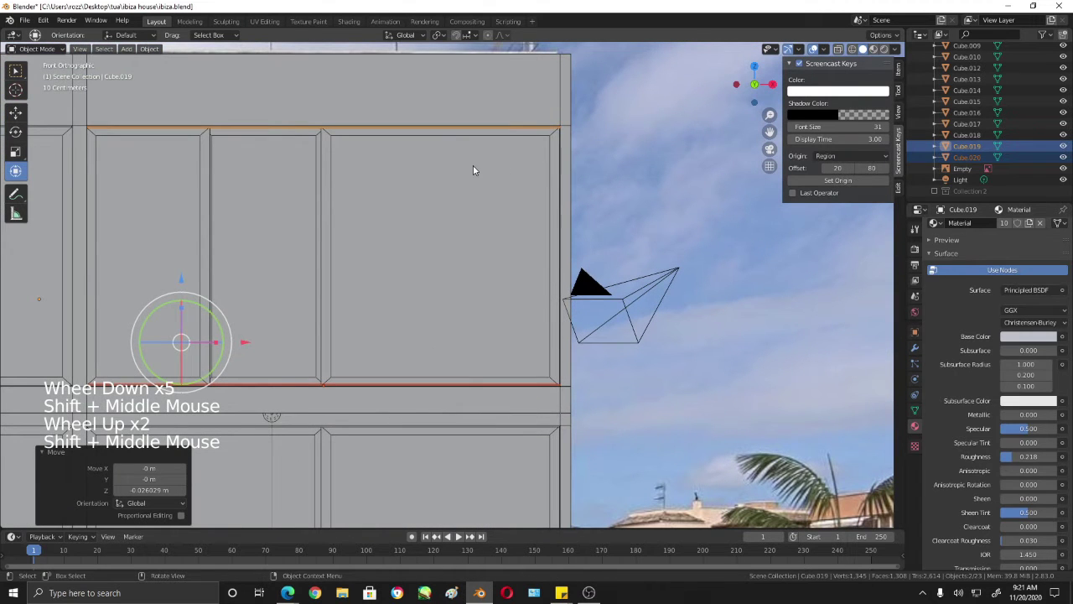
key("Tab")
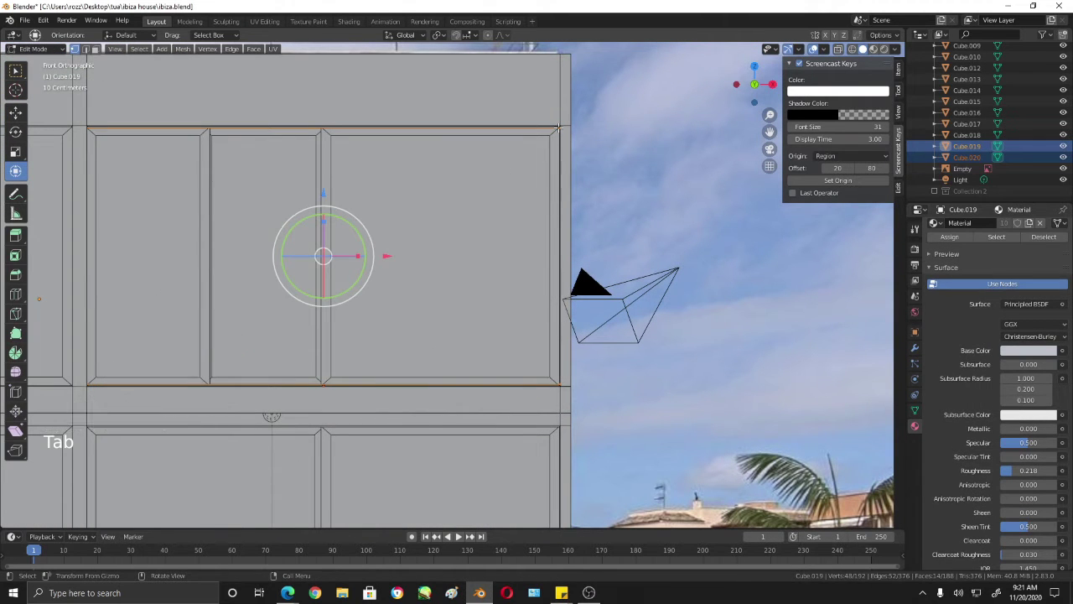
key("shift+z")
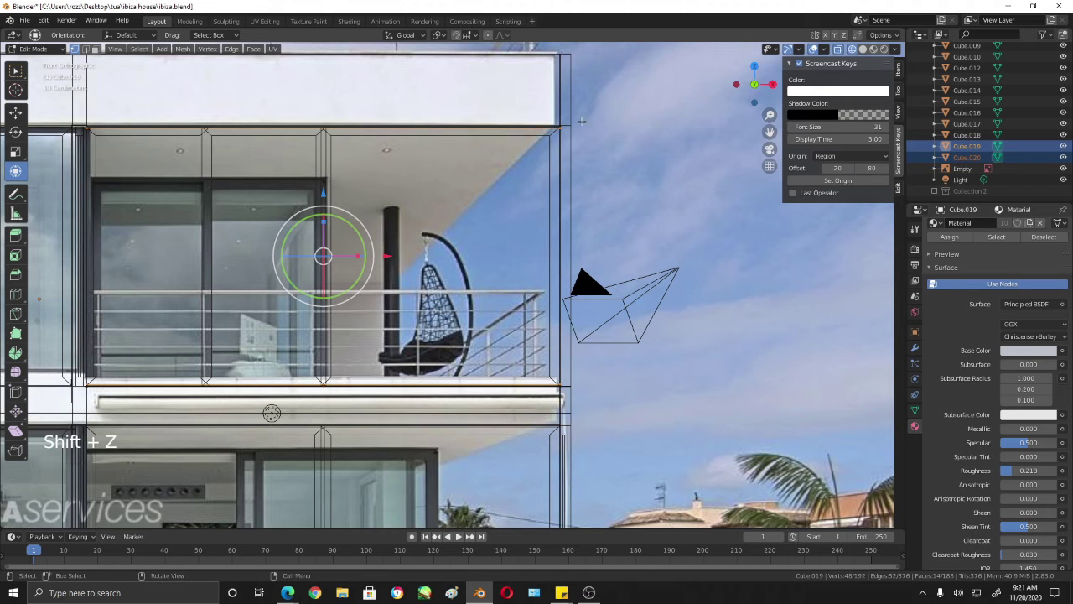
left_click(563, 127)
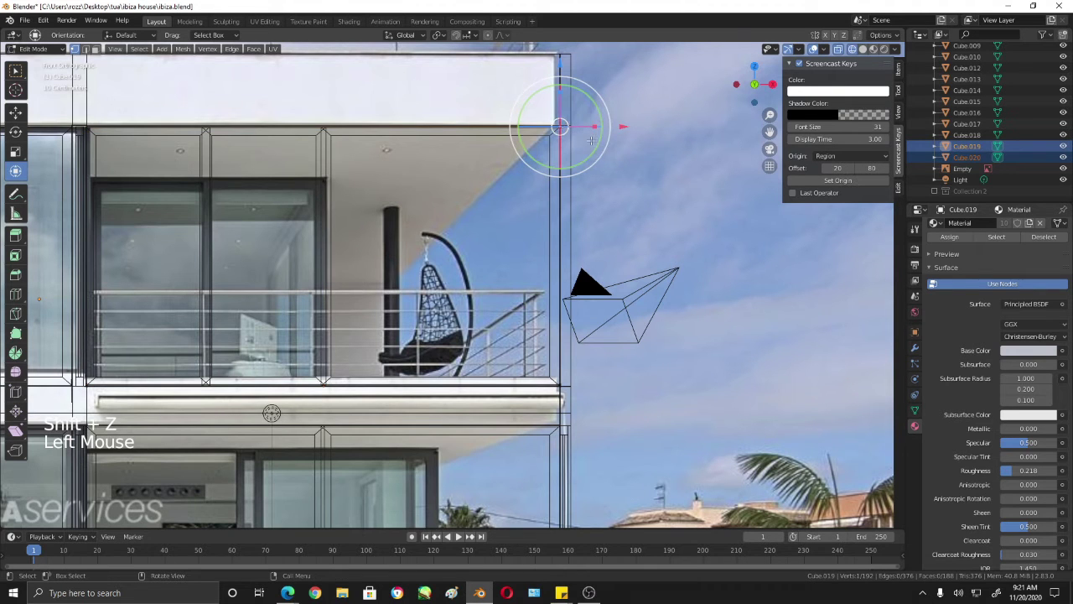
key("m")
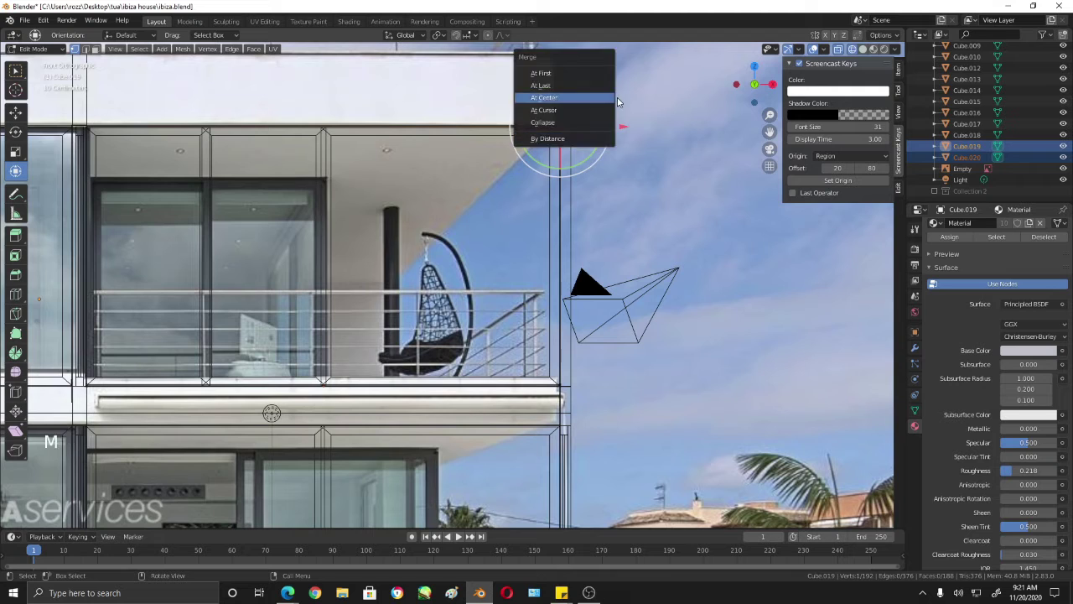
left_click_drag(477, 180, 478, 179)
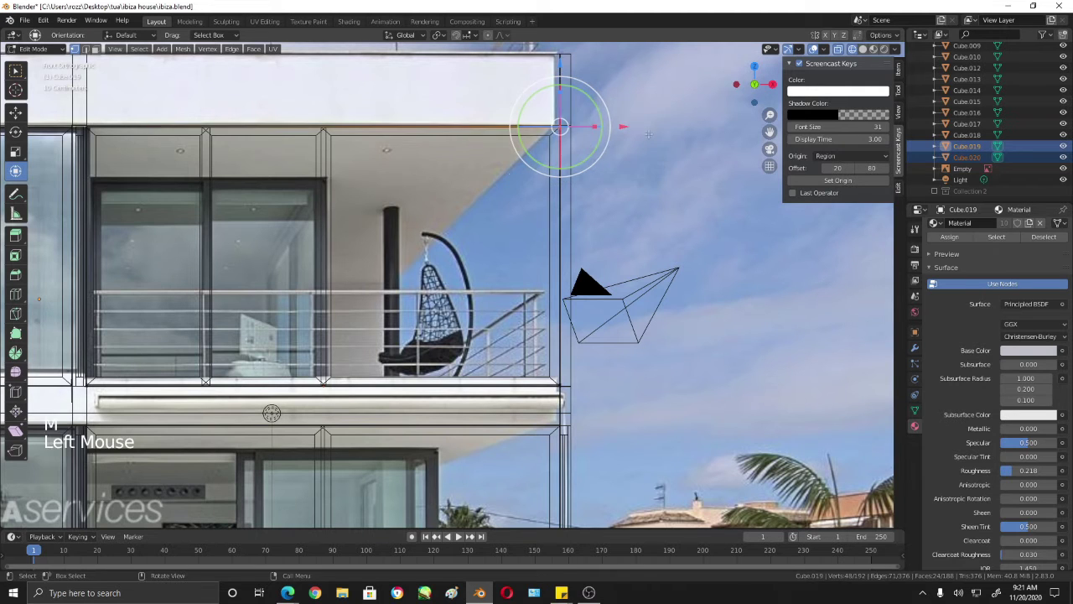
left_click_drag(623, 127, 492, 137)
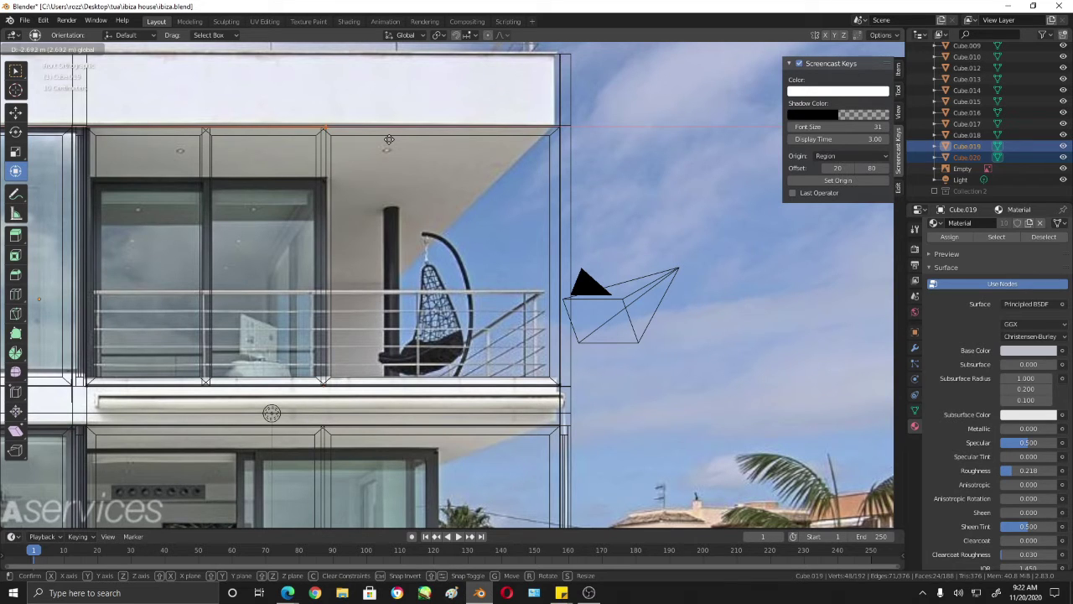
left_click_drag(389, 139, 389, 139)
middle_click_drag(401, 428, 419, 362, "shift")
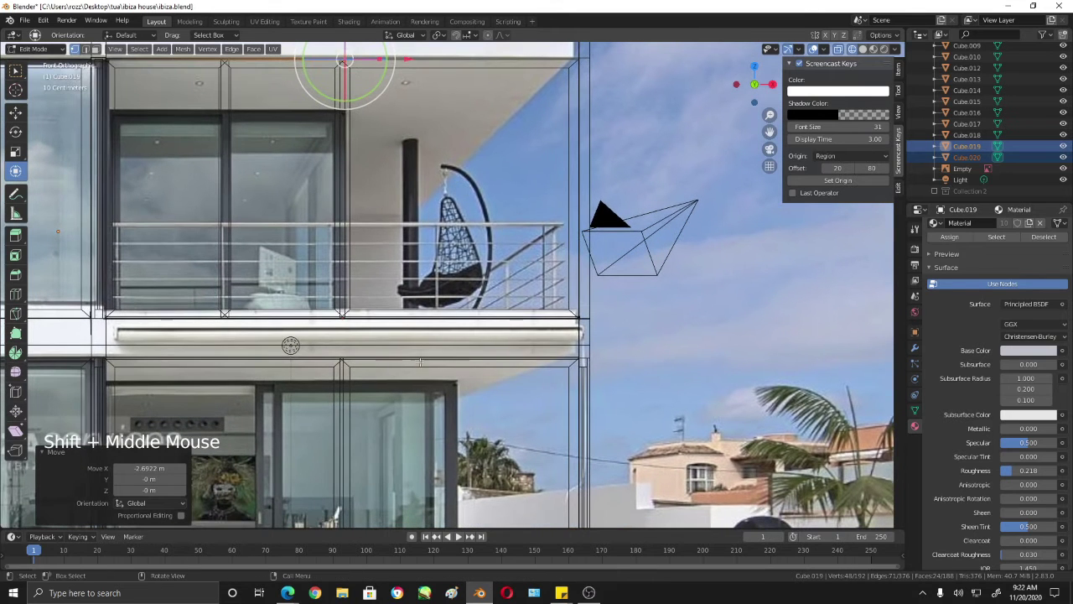
key("Tab")
Step: Shorten the upper storey's bottom rail by moving its outer end vertices about 2.69 m along negative X to match the top rail
left_click(571, 319)
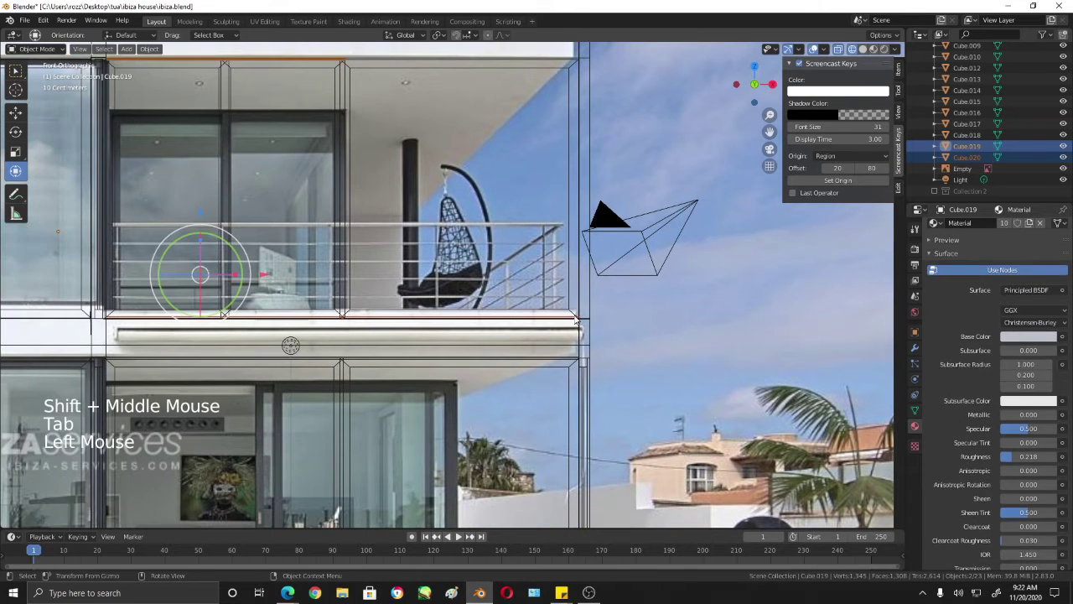
key("Tab")
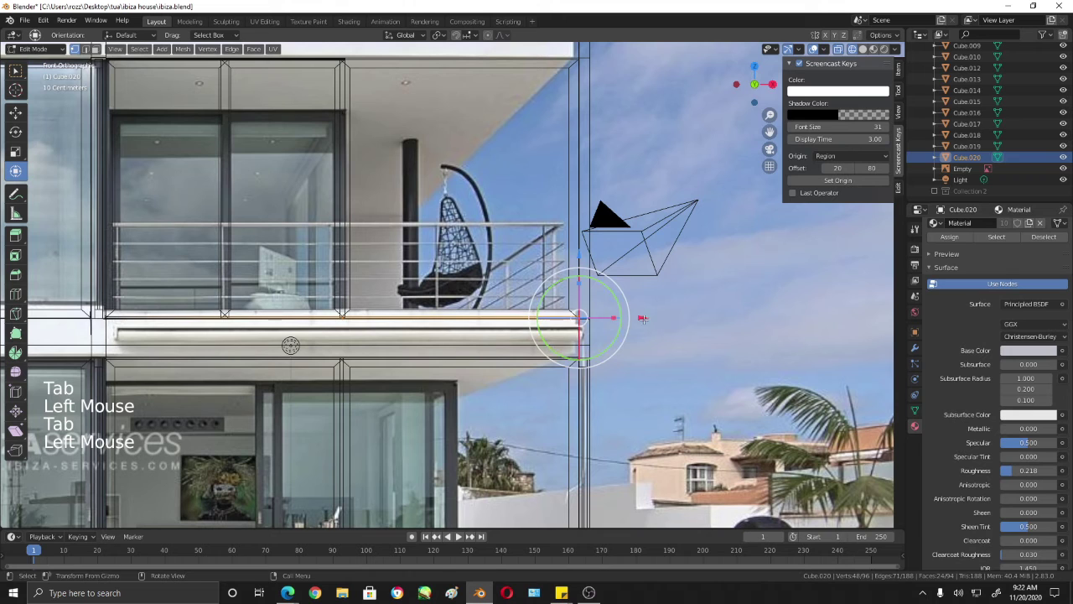
left_click_drag(642, 319, 494, 322)
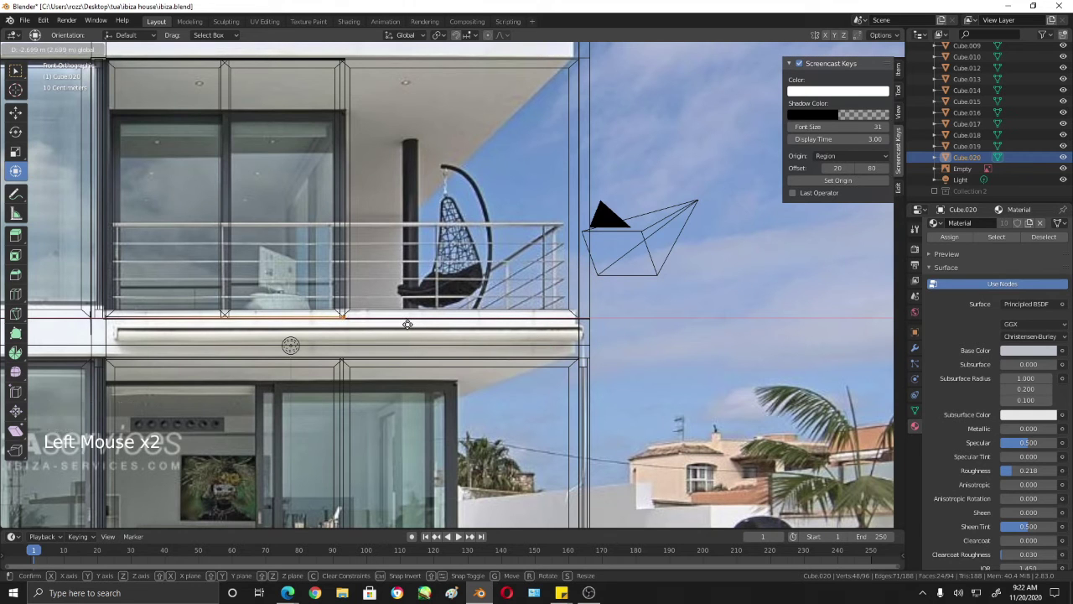
left_click_drag(407, 323, 407, 324)
key("Tab")
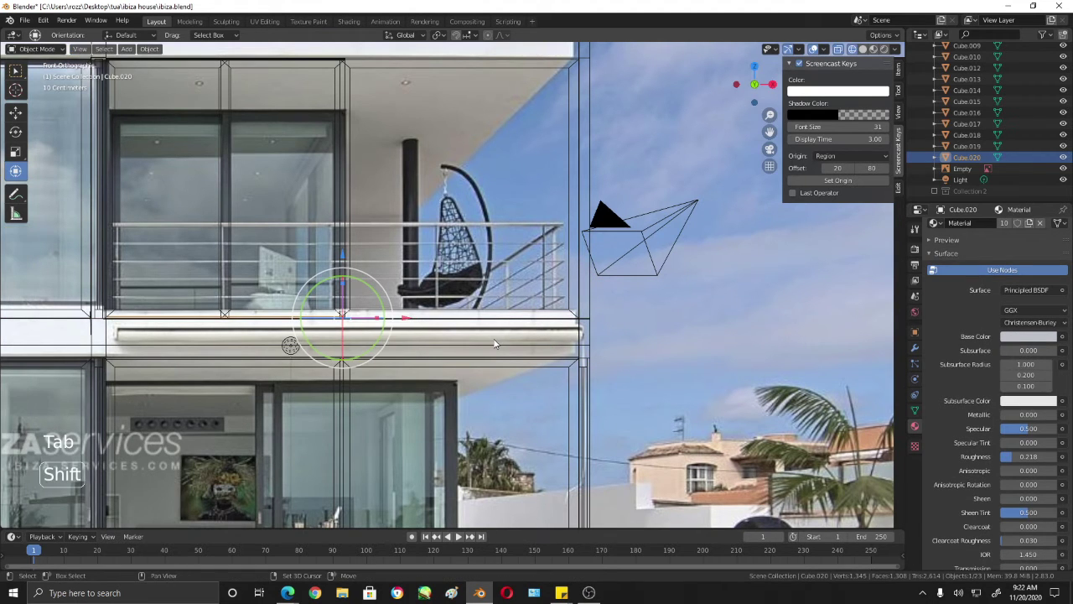
Step: Rotate the outer upper terrace window by 90° about the Z axis
key("shift+z")
scroll(493, 342, "down", 4)
middle_click_drag(494, 342, 579, 347)
scroll(579, 356, "up", 6)
scroll(579, 356, "up", 1)
left_click(626, 320)
scroll(581, 335, "down", 3)
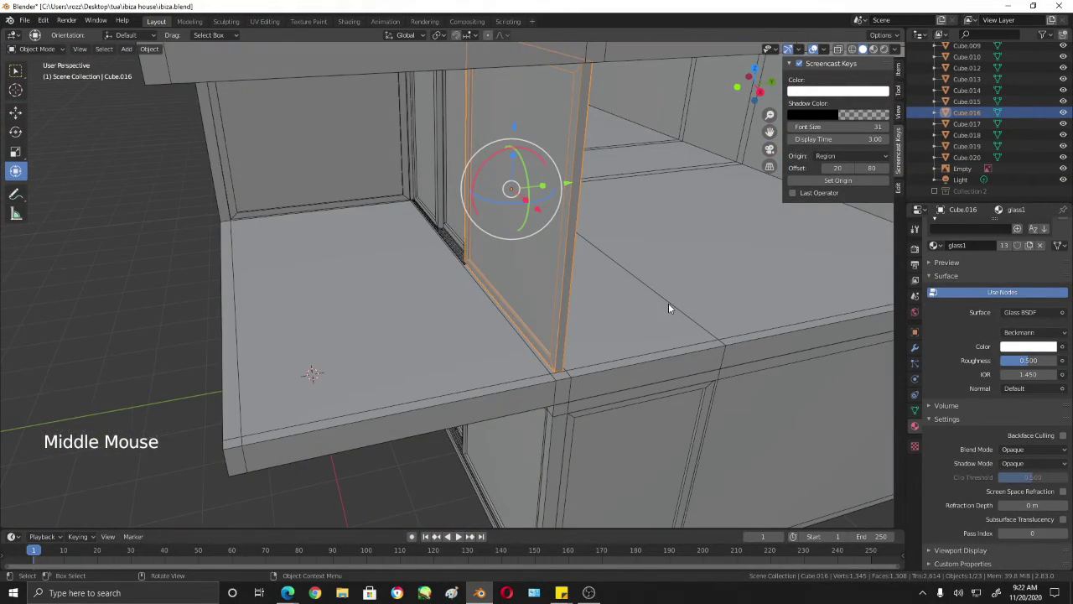
key("KP_3")
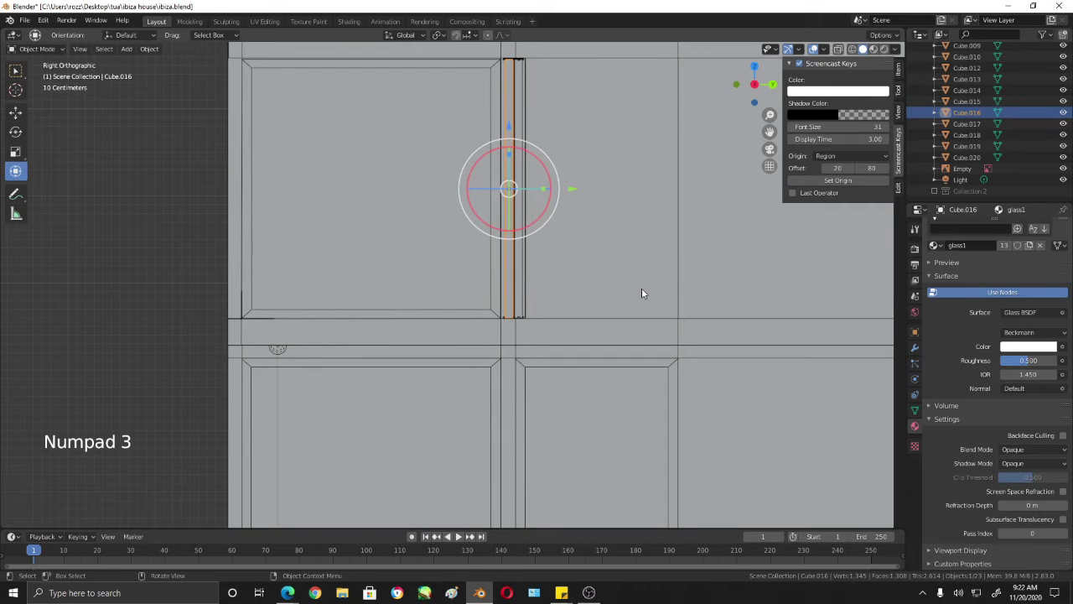
scroll(548, 308, "down", 5)
middle_click_drag(548, 308, 568, 350)
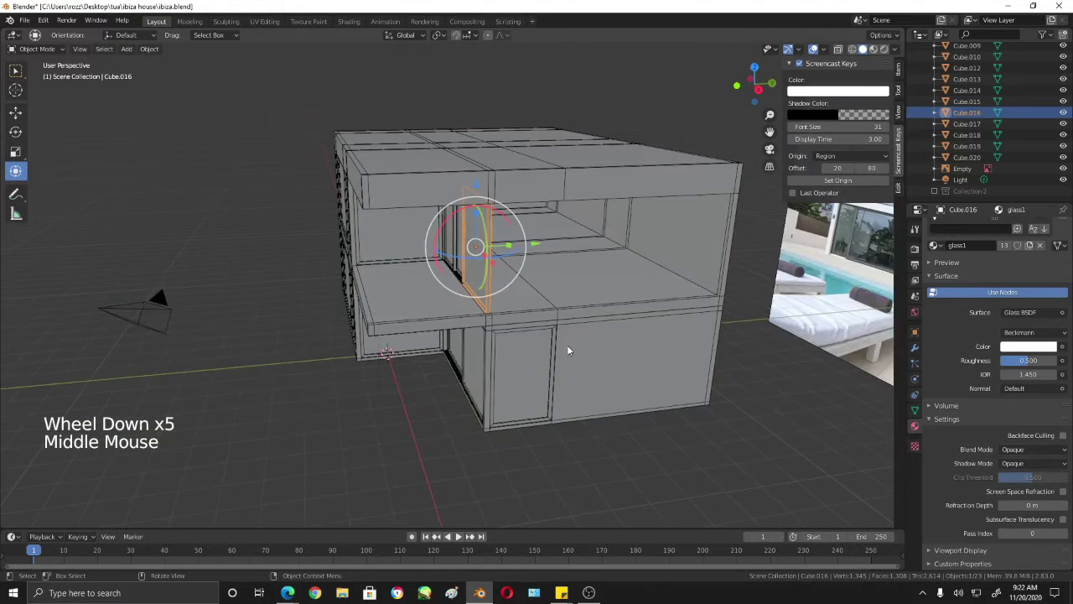
key("r")
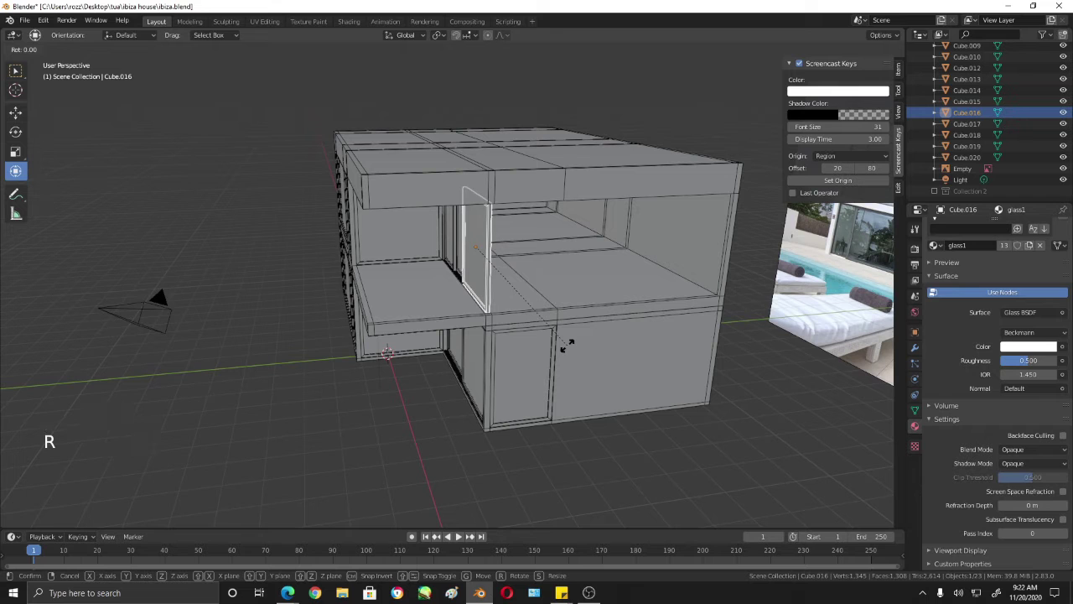
type("90")
key("Return")
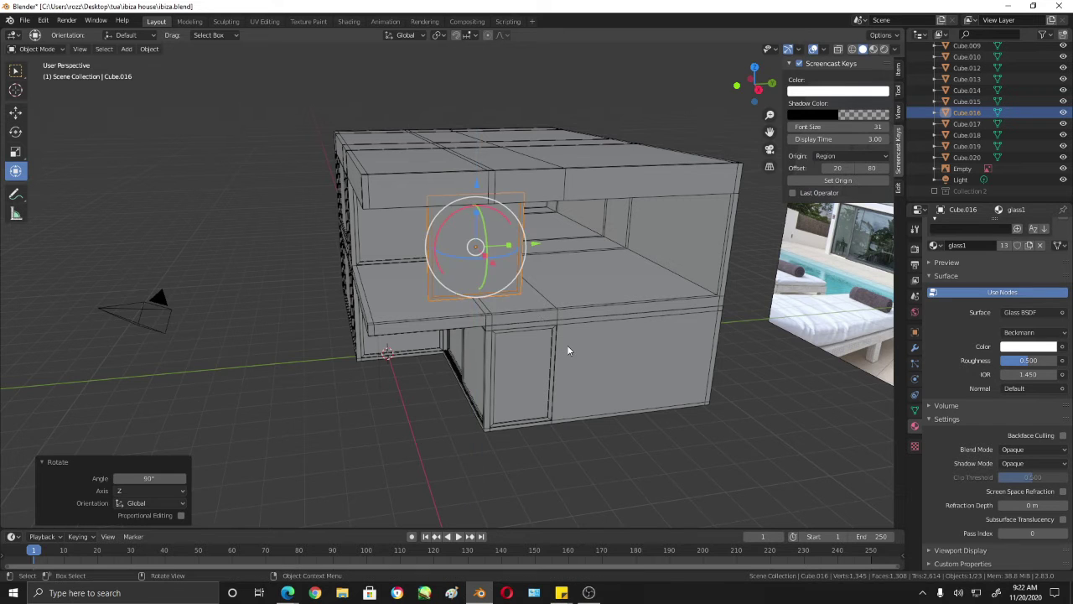
Step: Move the rotated window along negative X to the end of the narrow window pair and about 1.29 m along Y, behind the terrace front
scroll(570, 345, "down", 2)
middle_click_drag(573, 342, 505, 222)
scroll(542, 326, "up", 6)
key("KP_1")
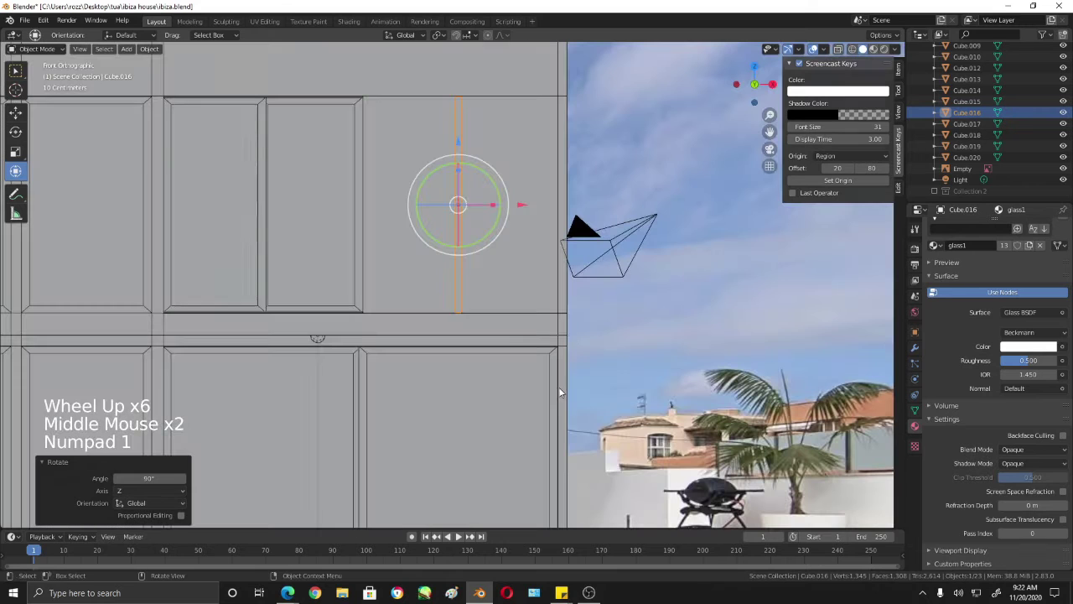
left_click_drag(522, 207, 428, 221)
middle_click_drag(428, 221, 434, 295)
left_click_drag(562, 191, 655, 201)
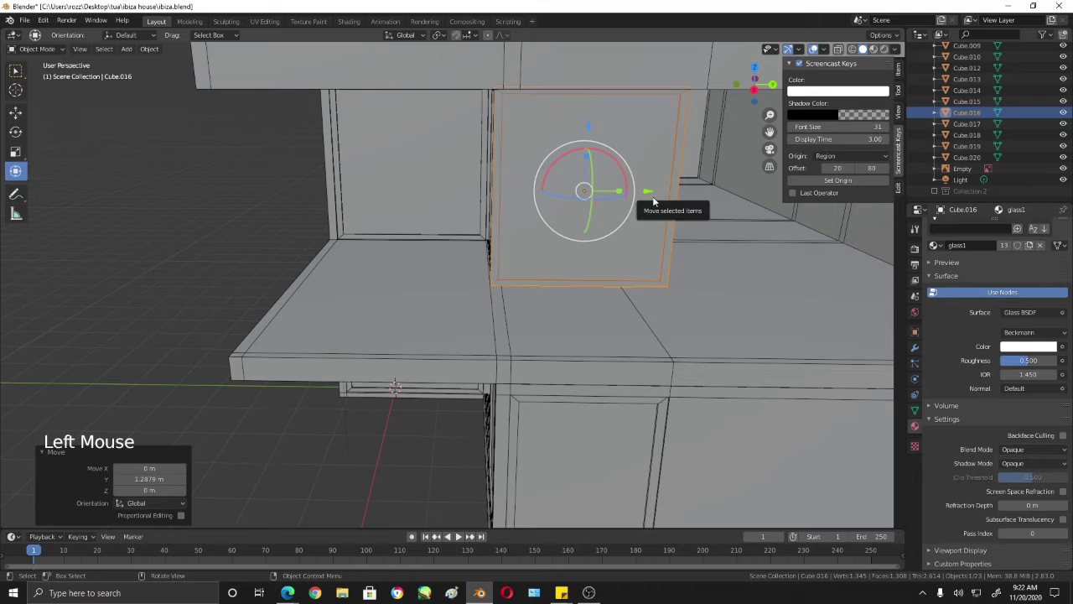
Step: In the right orthographic view, nudge the rotated window about 0.004 m along negative Y to align its edge with the terrace corner
key("KP_3")
scroll(651, 199, "up", 3)
middle_click_drag(625, 177, 570, 204, "shift")
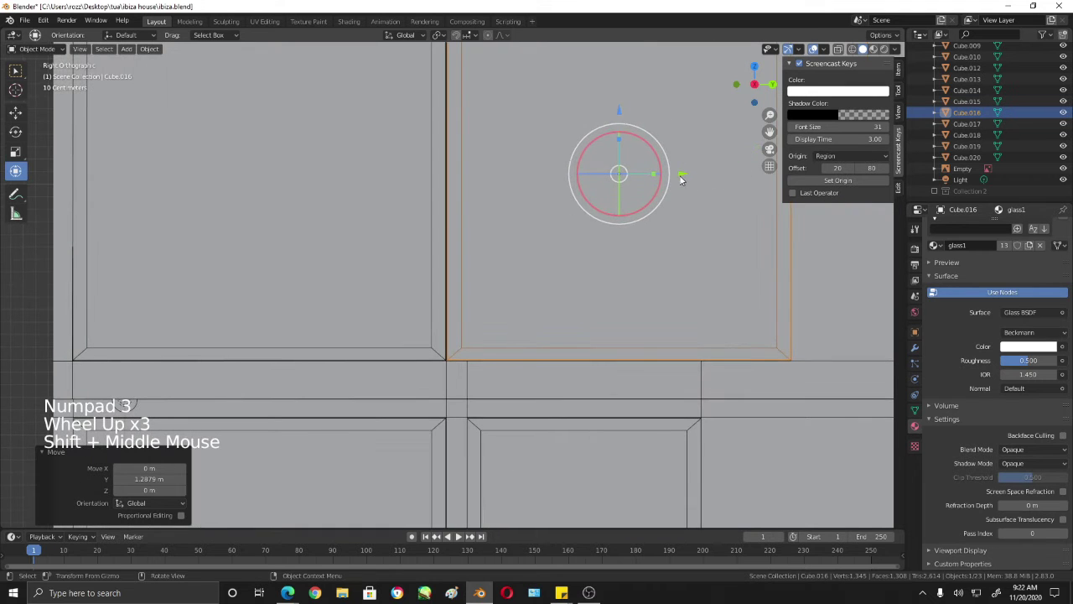
left_click_drag(682, 173, 680, 173)
Step: Duplicate the rotated side window and move the copy about 2.75 m along Y, next to the original
scroll(680, 174, "down", 3)
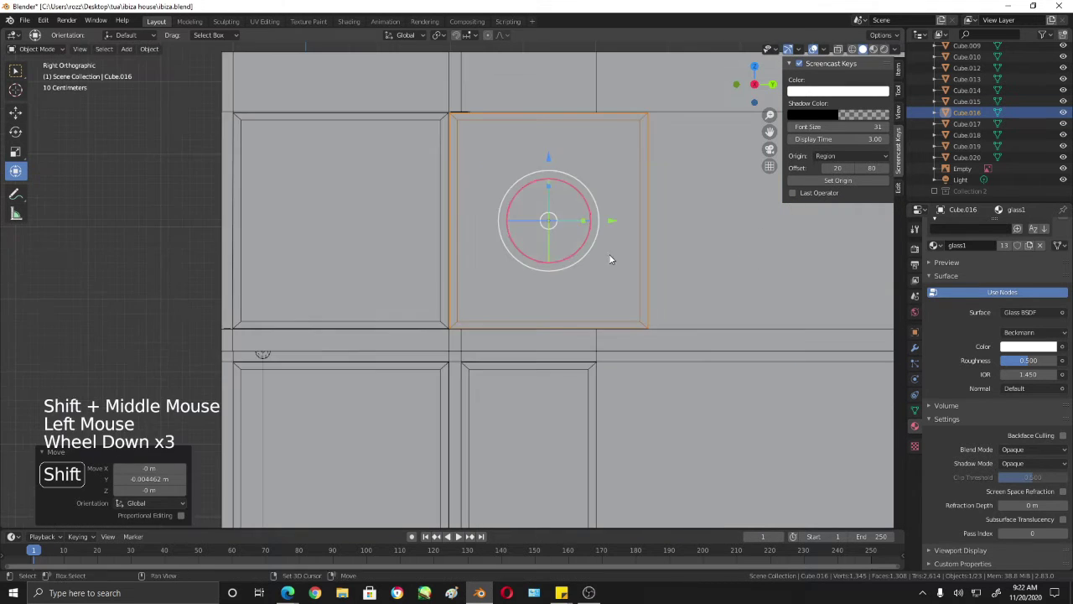
middle_click_drag(612, 258, 489, 246, "shift")
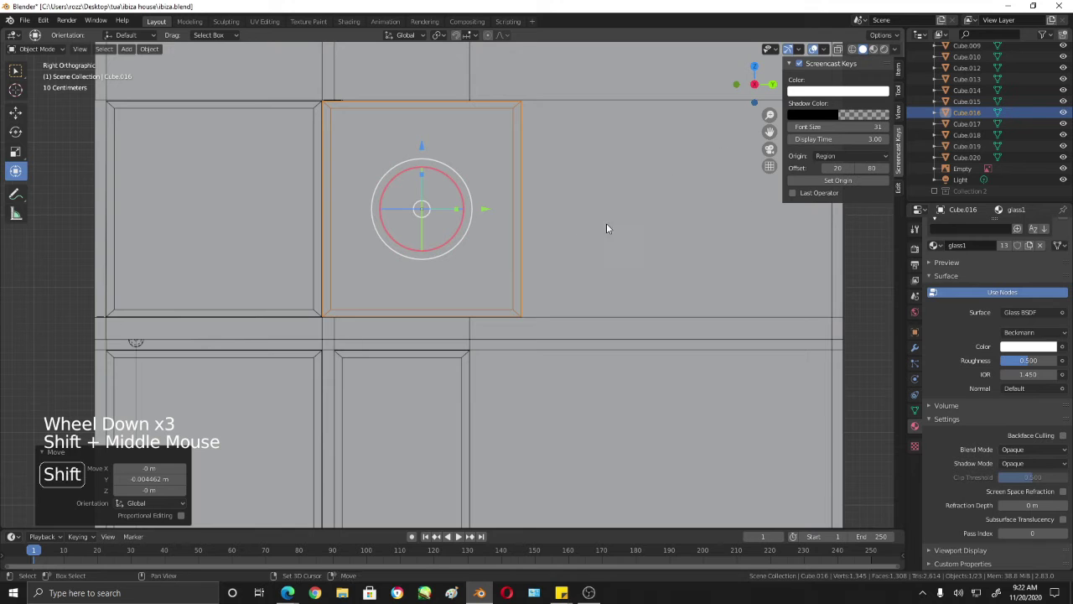
key("shift+z")
middle_click_drag(555, 226, 673, 254)
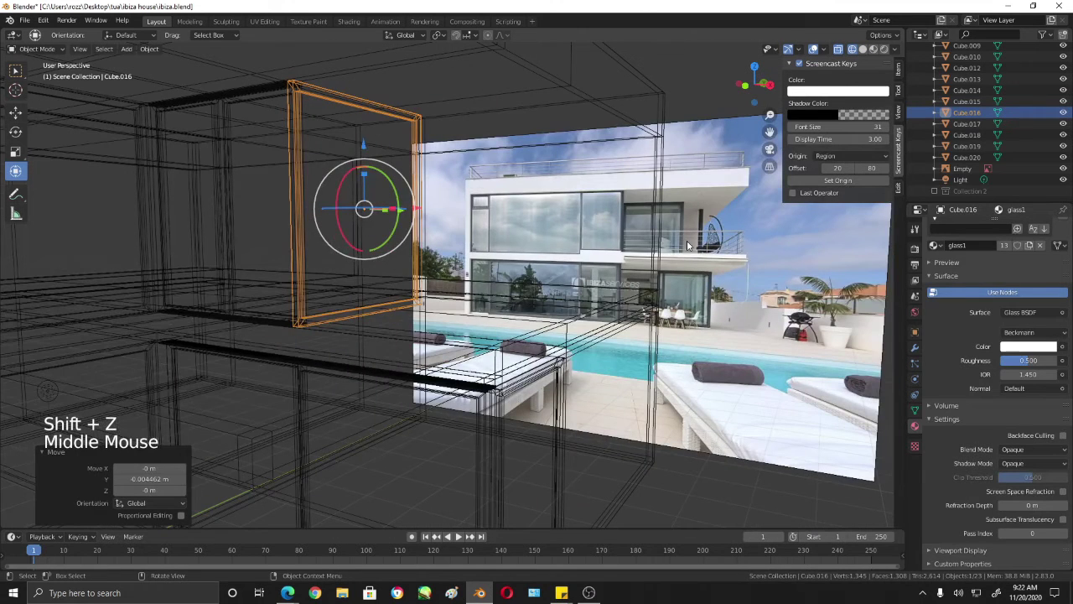
middle_click_drag(568, 326, 564, 220)
key("shift+z")
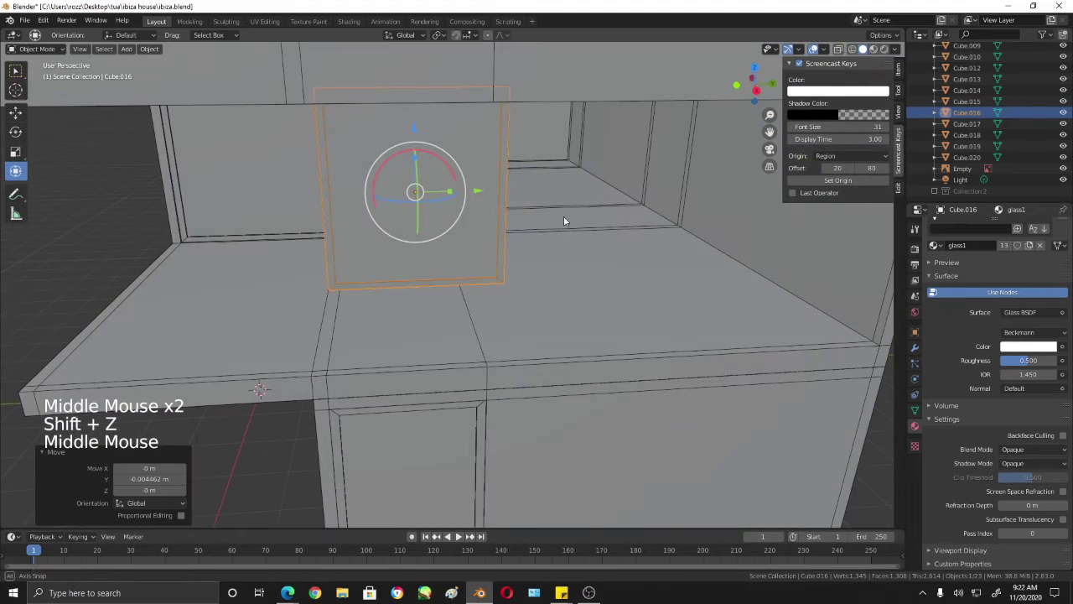
key("shift+d")
right_click(486, 191)
left_click_drag(484, 192, 671, 192)
scroll(658, 240, "up", 4)
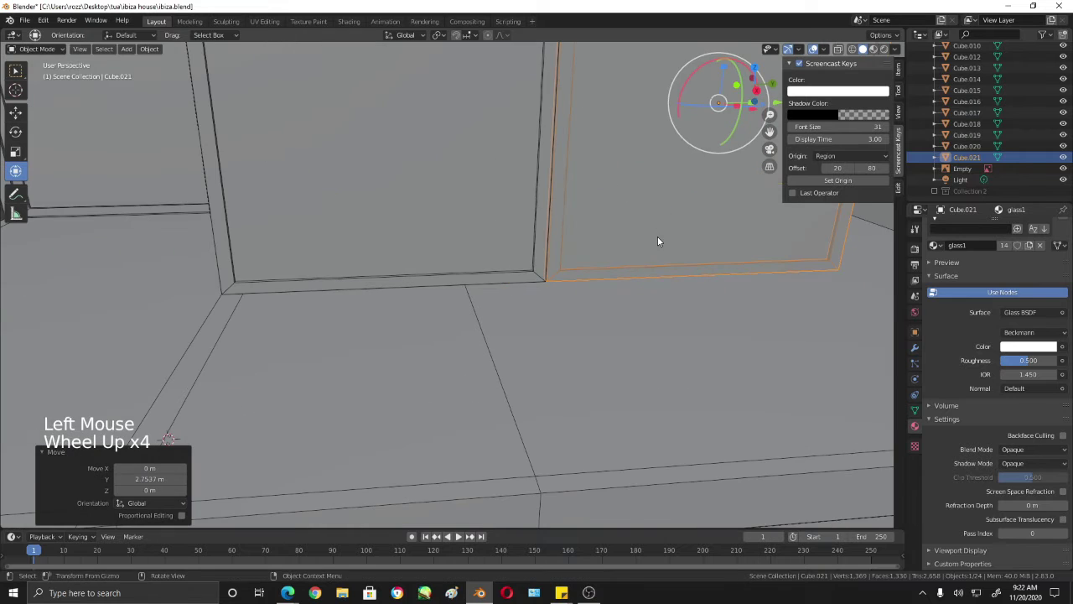
Step: In the right orthographic view, nudge the duplicated side window about 0.011 m along negative Y to align its edge with its neighbour
key("KP_3")
middle_click_drag(659, 239, 689, 260, "shift")
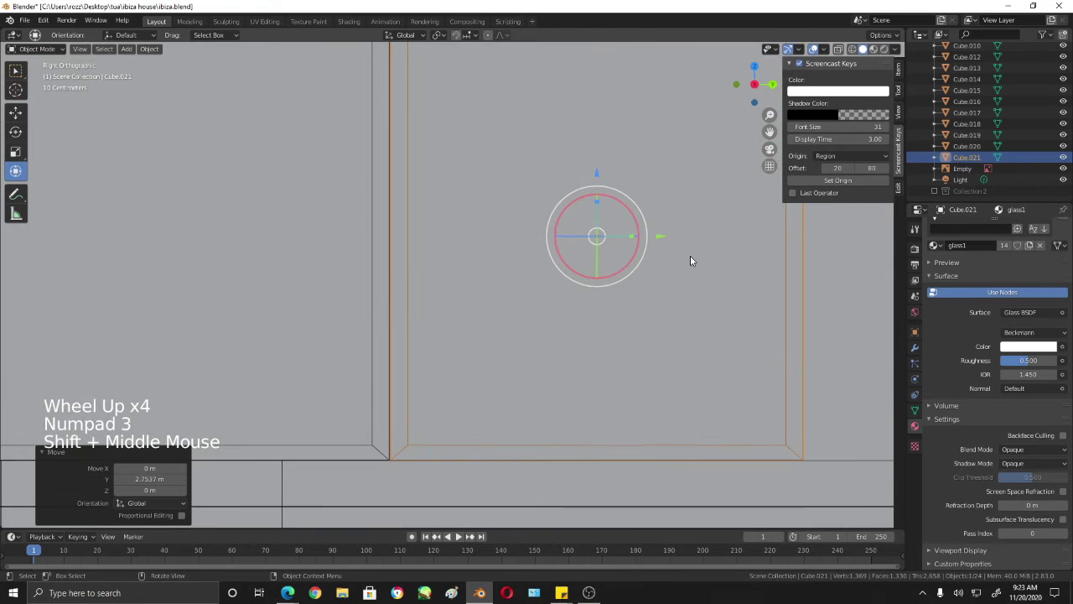
left_click_drag(658, 239, 656, 237)
middle_click_drag(679, 255, 573, 299, "shift")
scroll(413, 282, "down", 3)
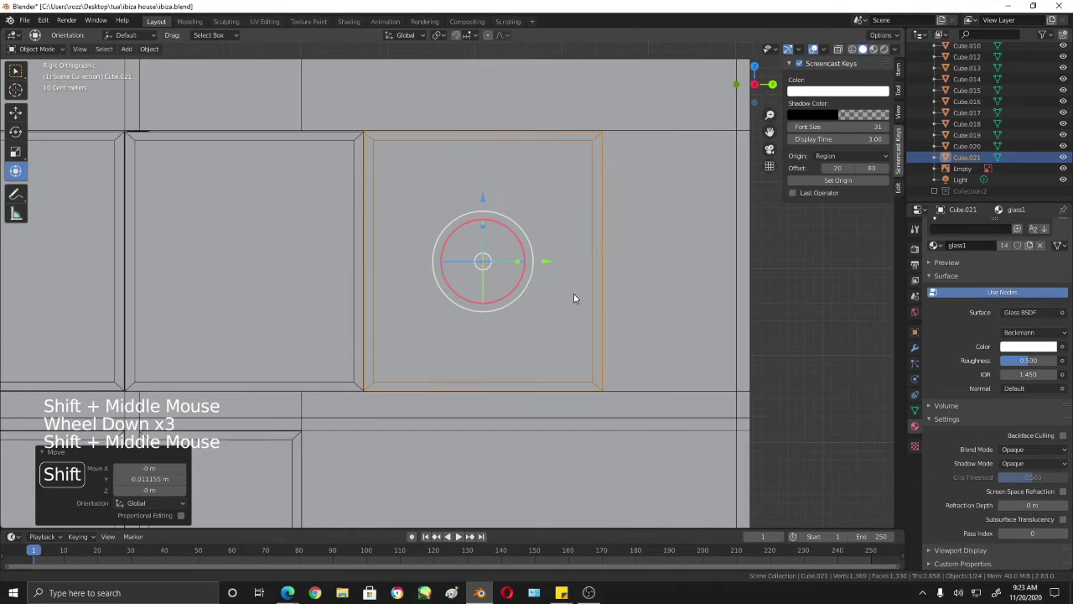
Step: Compare the terrace side windows with the reference photo and examine the gap between the second window and the end wall
scroll(601, 255, "down", 3)
middle_click_drag(601, 255, 646, 369)
scroll(715, 310, "up", 2)
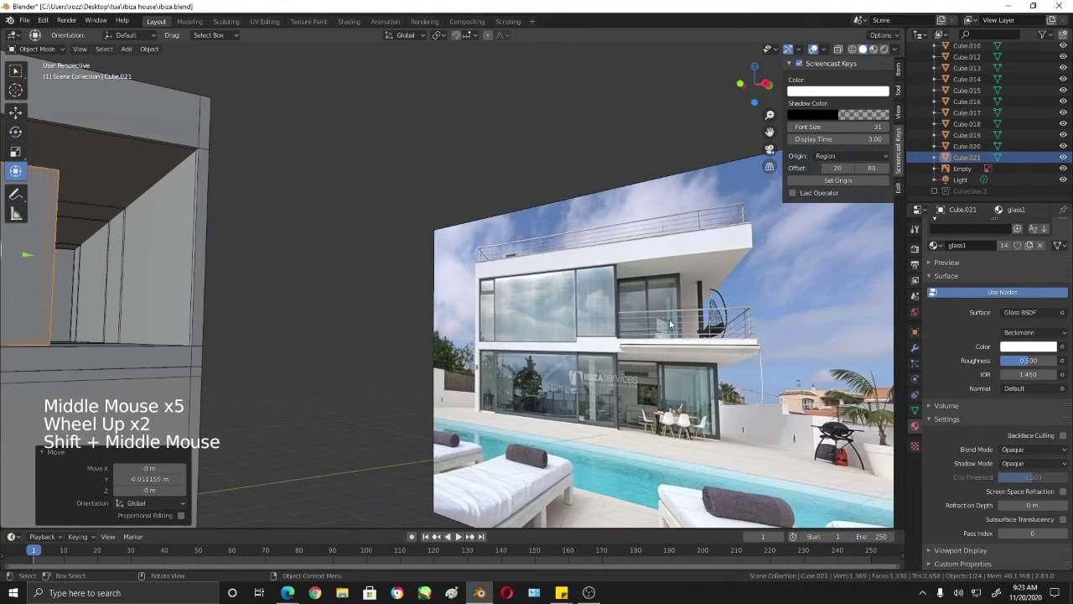
middle_click_drag(292, 299, 651, 307, "shift")
middle_click_drag(605, 340, 513, 290)
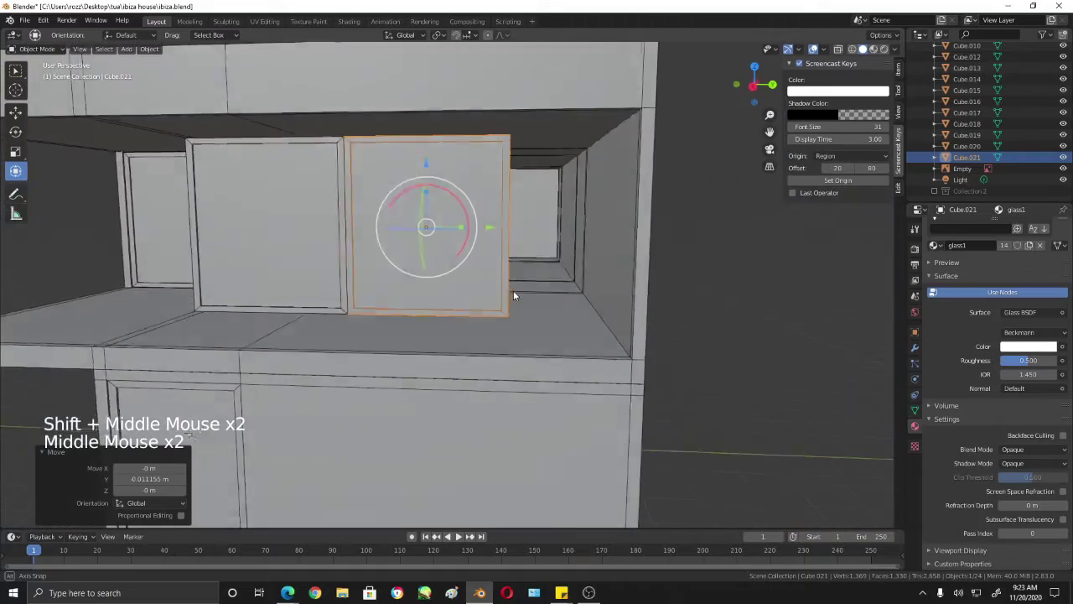
middle_click_drag(274, 238, 532, 305)
scroll(477, 263, "up", 4)
scroll(388, 357, "down", 3)
scroll(382, 348, "down", 2)
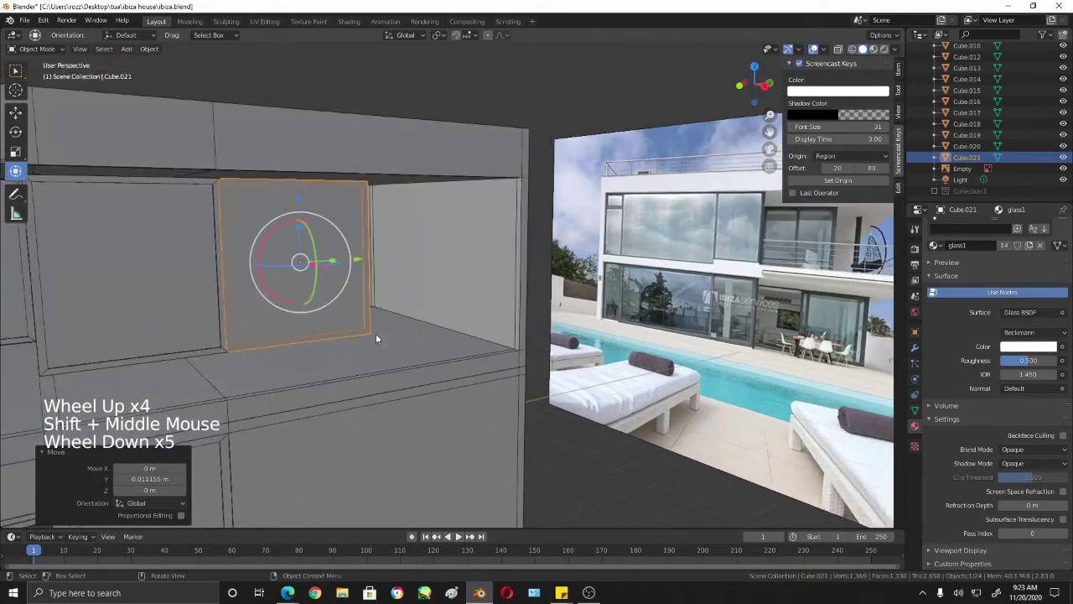
middle_click_drag(376, 337, 253, 315, "shift")
scroll(705, 343, "up", 4)
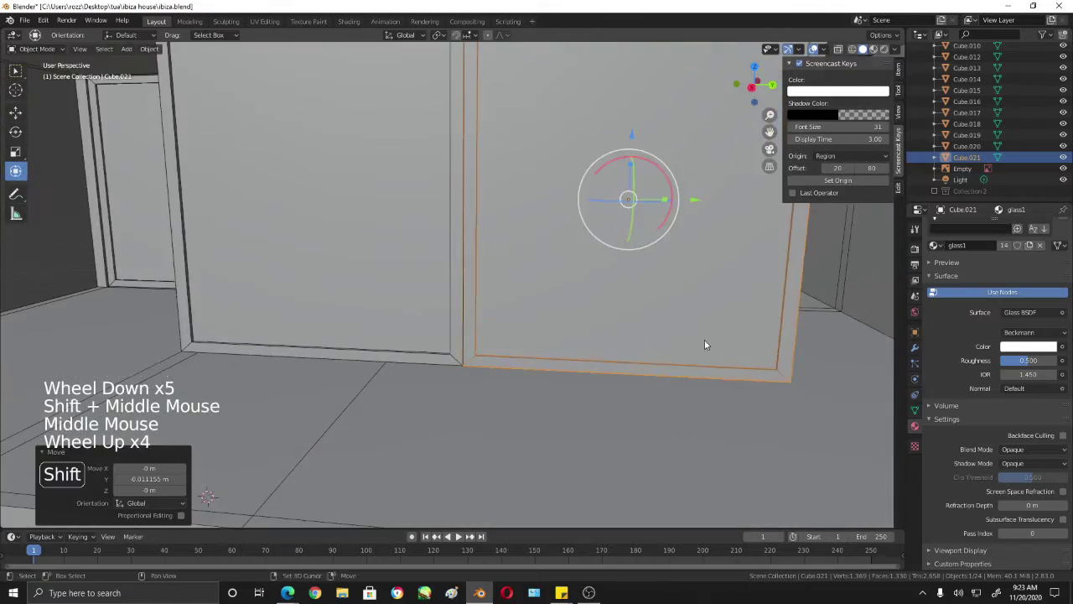
middle_click_drag(704, 343, 568, 317, "shift")
scroll(502, 355, "up", 1)
scroll(492, 314, "down", 3)
scroll(451, 358, "up", 4)
Step: Duplicate the outer side face of the second side window's frame in place and separate it into its own object
left_click(520, 294)
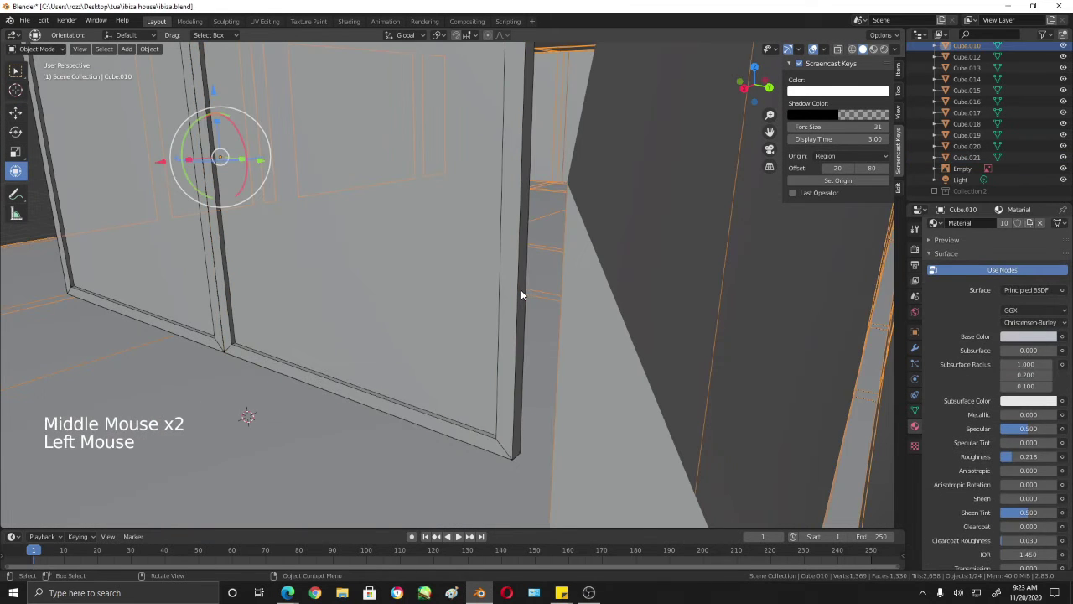
left_click(520, 289)
middle_click_drag(520, 289, 491, 359, "shift")
key("Tab")
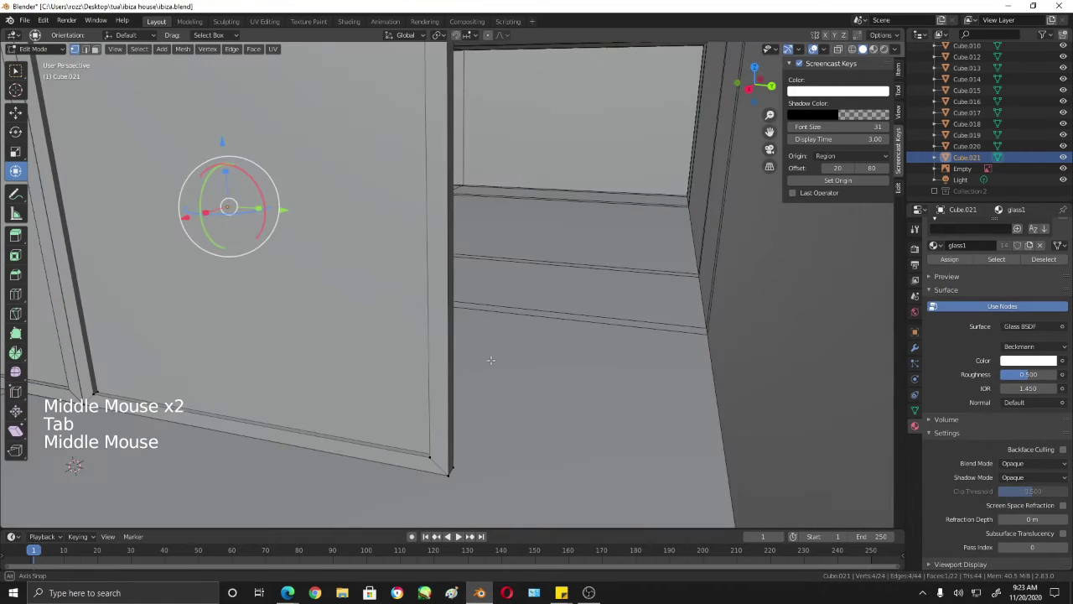
key("3")
left_click(452, 303)
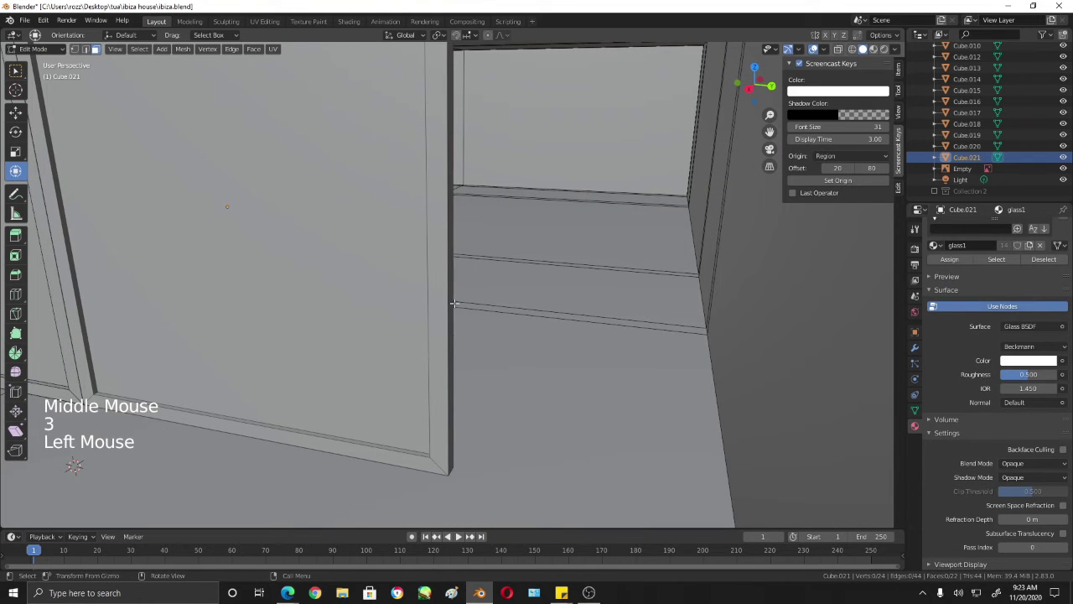
left_click(451, 303)
middle_click_drag(450, 303, 527, 343)
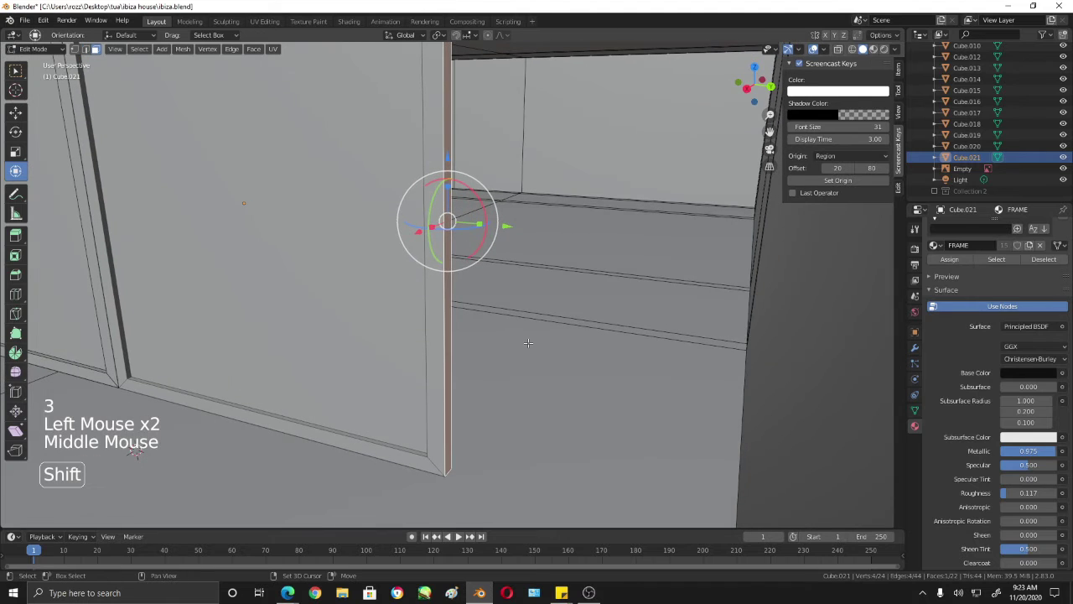
key("shift+d")
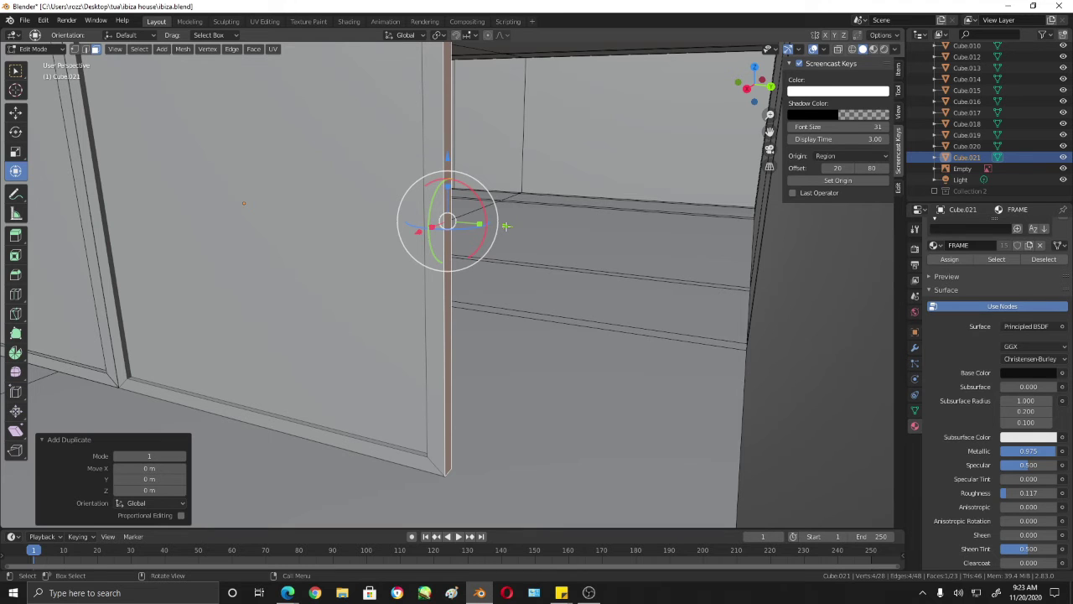
key("p")
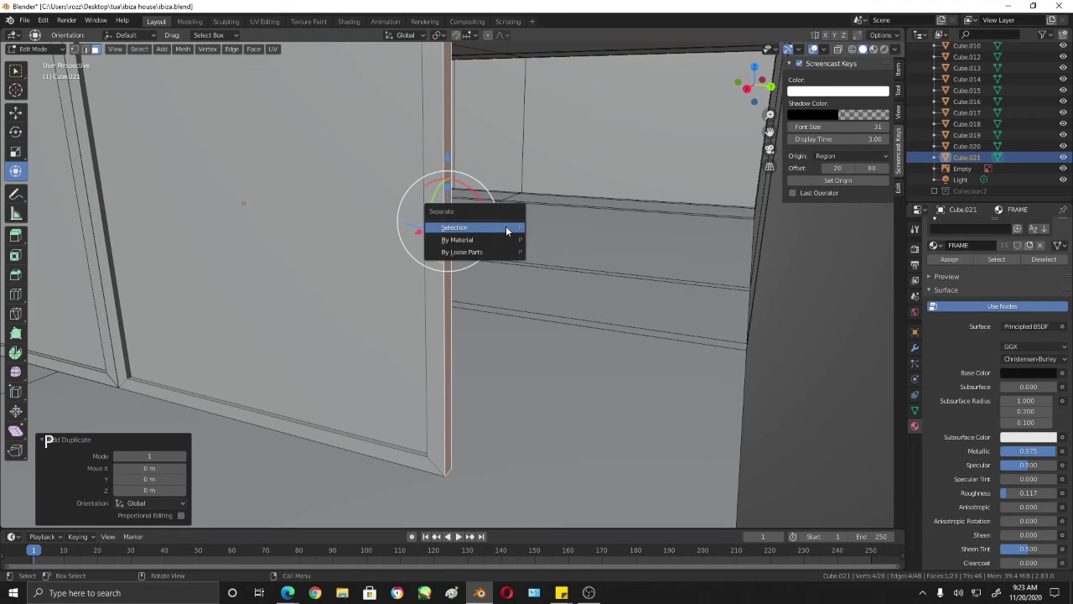
left_click(506, 227)
key("Tab")
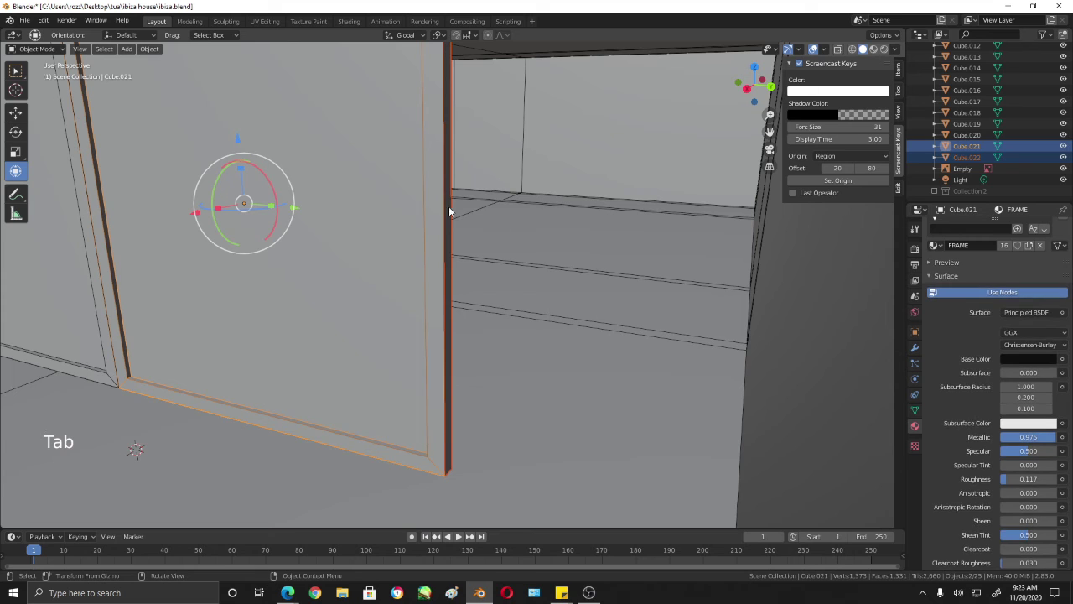
Step: Select the separated frame face and set its origin to its geometry
left_click(448, 212)
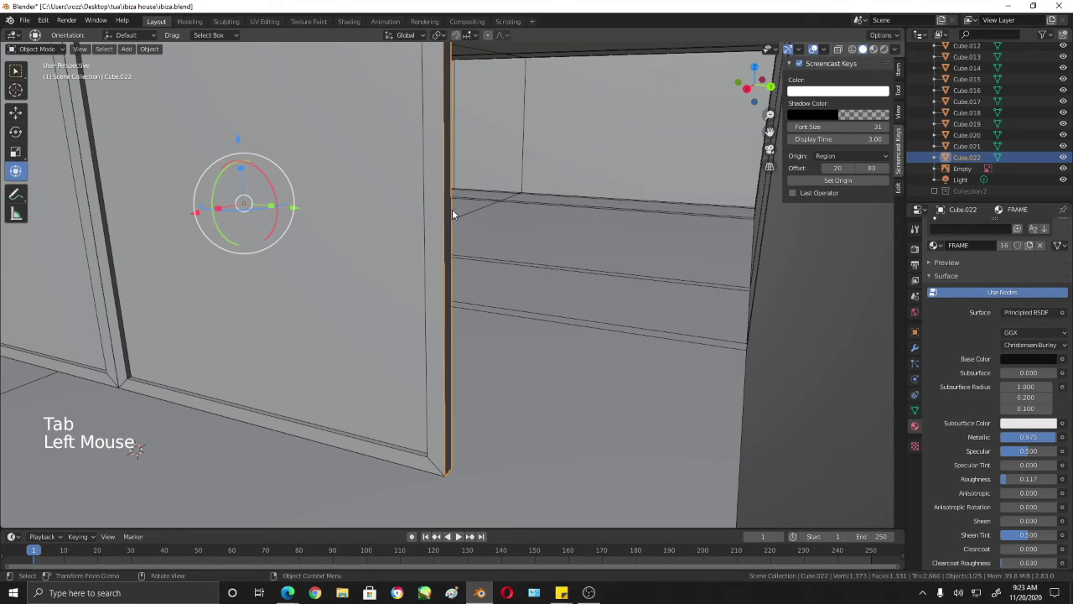
left_click_drag(293, 207, 460, 281)
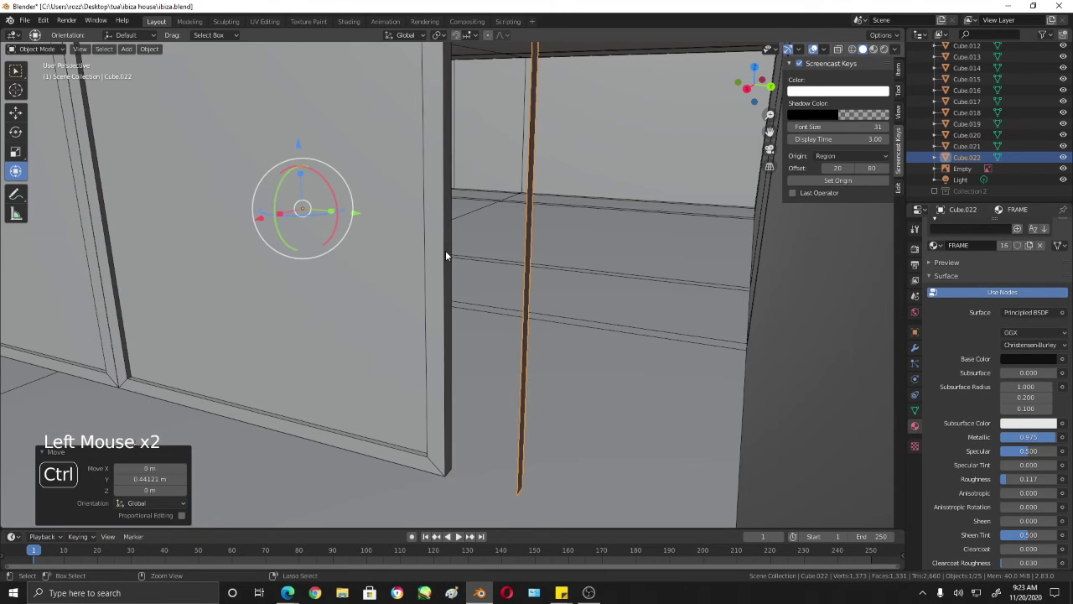
key("ctrl+z")
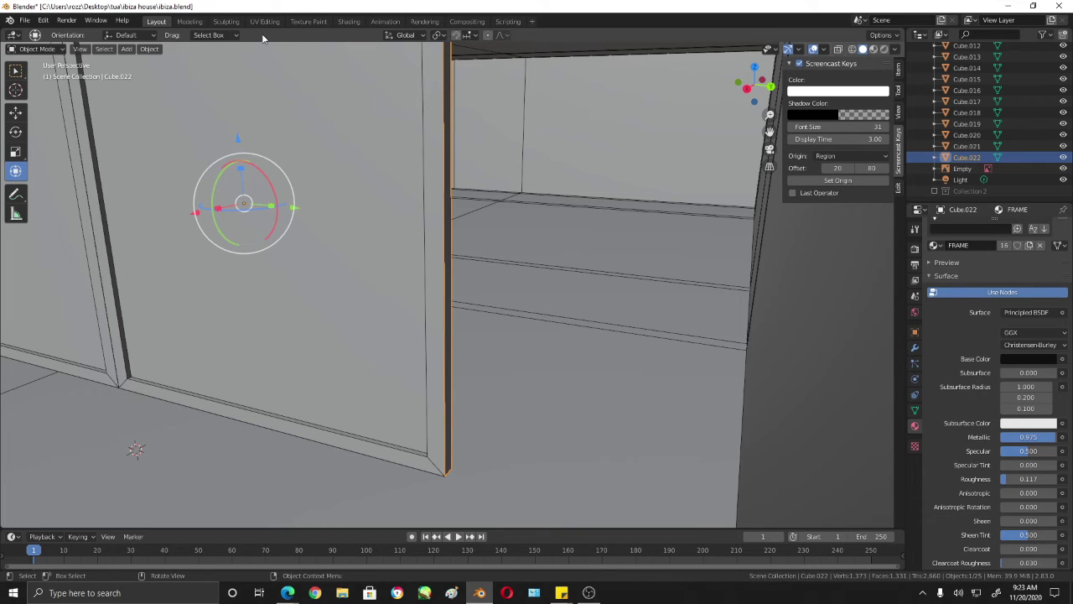
left_click(147, 48)
mouse_move(174, 63)
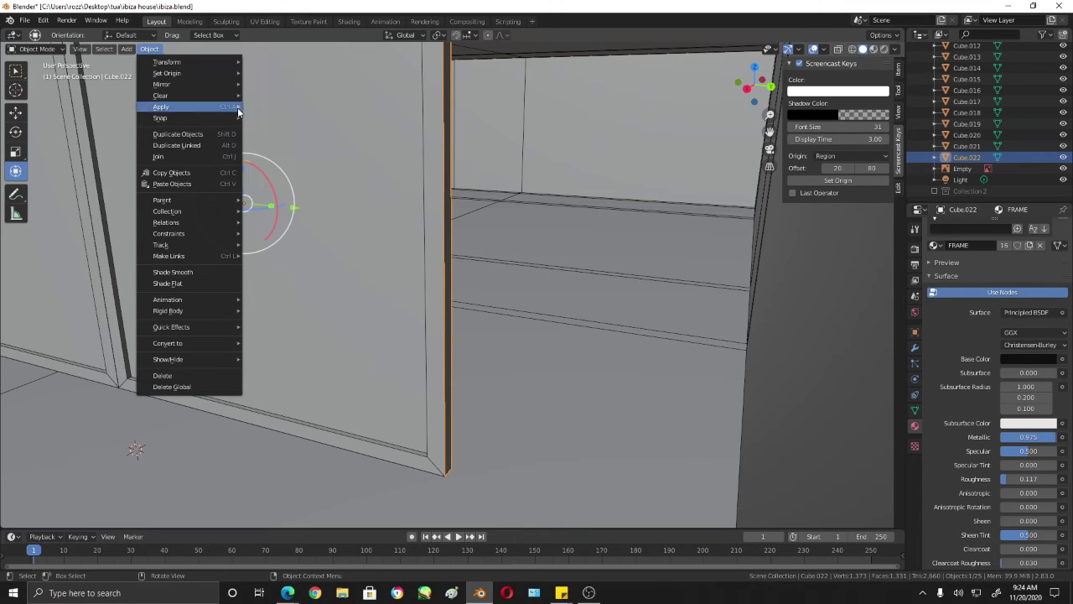
mouse_move(224, 75)
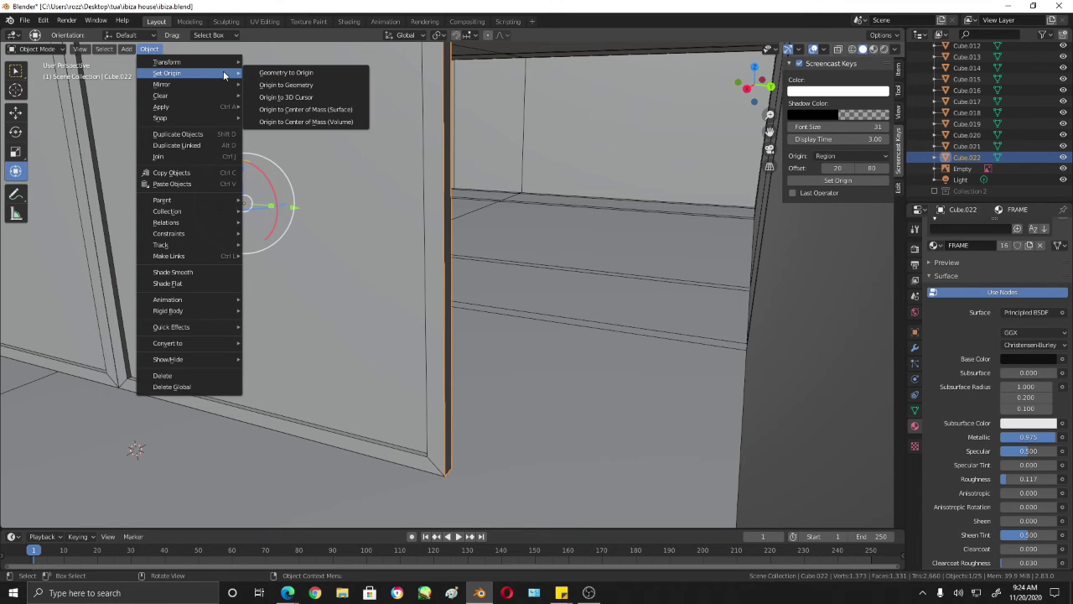
left_click(286, 85)
Step: Extrude the separated face about 1.55 m along Y to fill the gap up to the end wall
key("Tab")
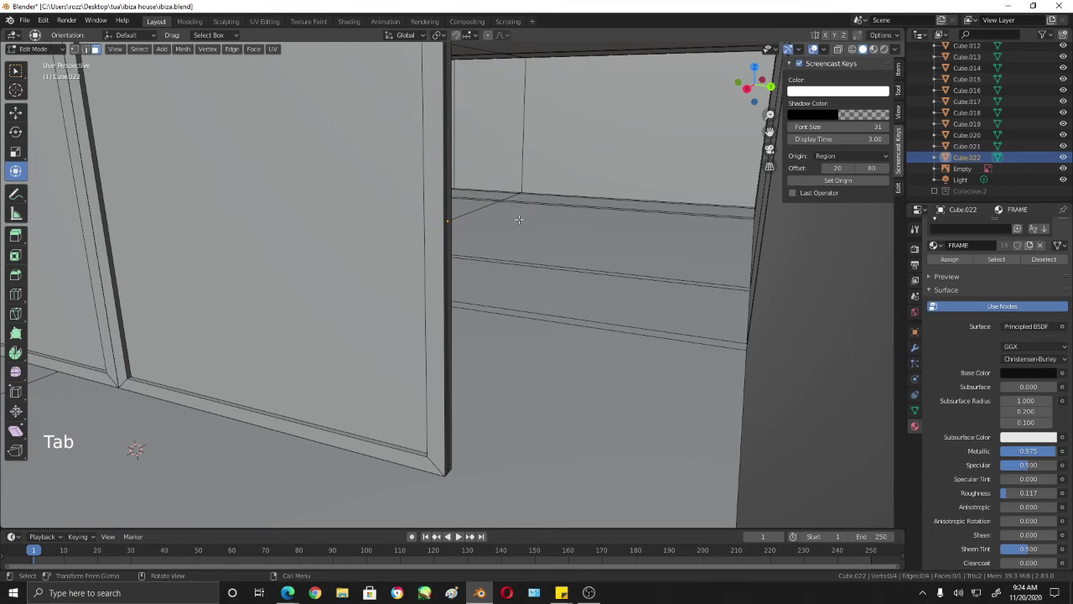
left_click(449, 216)
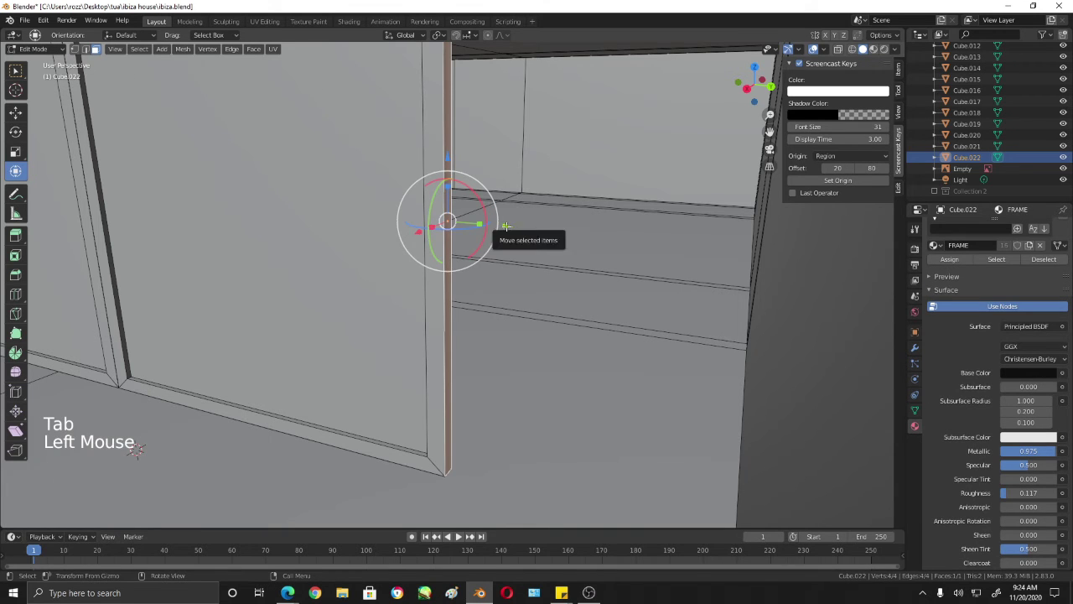
key("e")
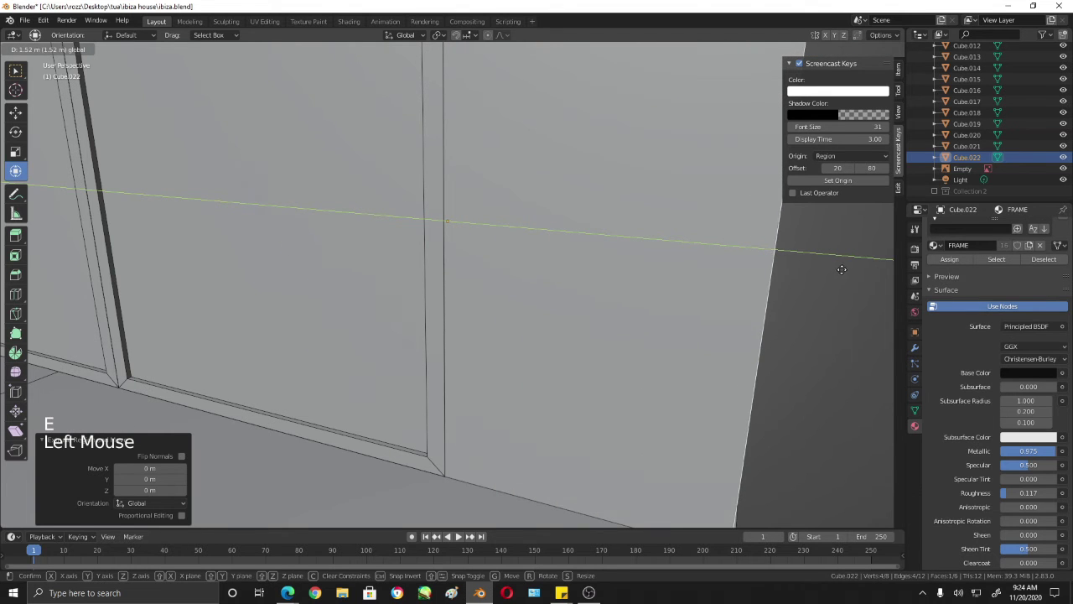
scroll(849, 269, "down", 4)
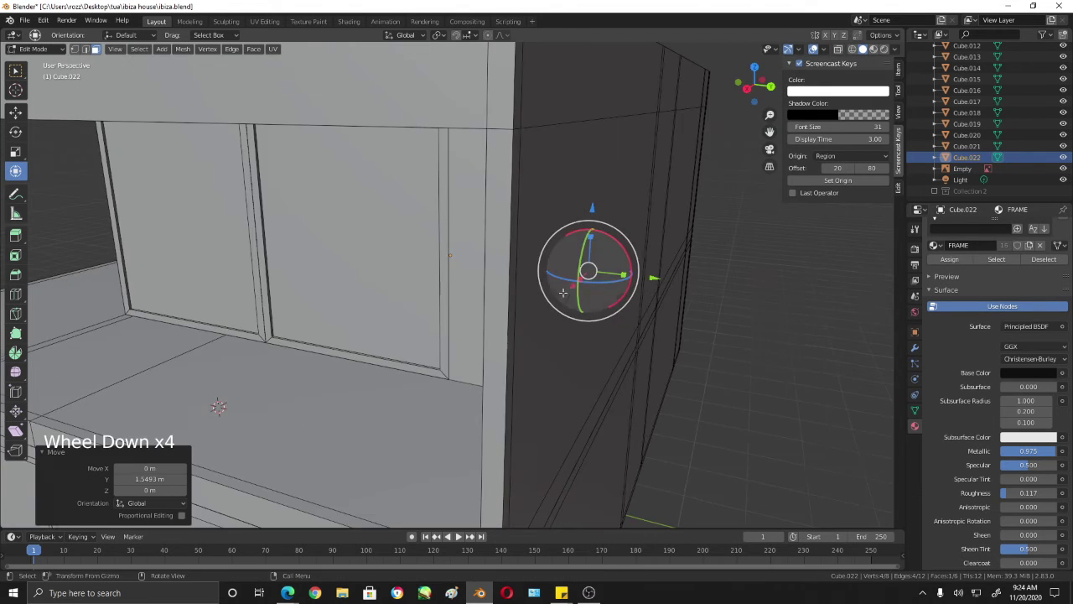
middle_click_drag(595, 291, 469, 277)
scroll(593, 277, "down", 1)
key("Tab")
Step: Check the filler panel against the adjoining side windows and in the context of the whole house
scroll(535, 275, "down", 1)
scroll(458, 219, "up", 3)
left_click(341, 227)
left_click(463, 201)
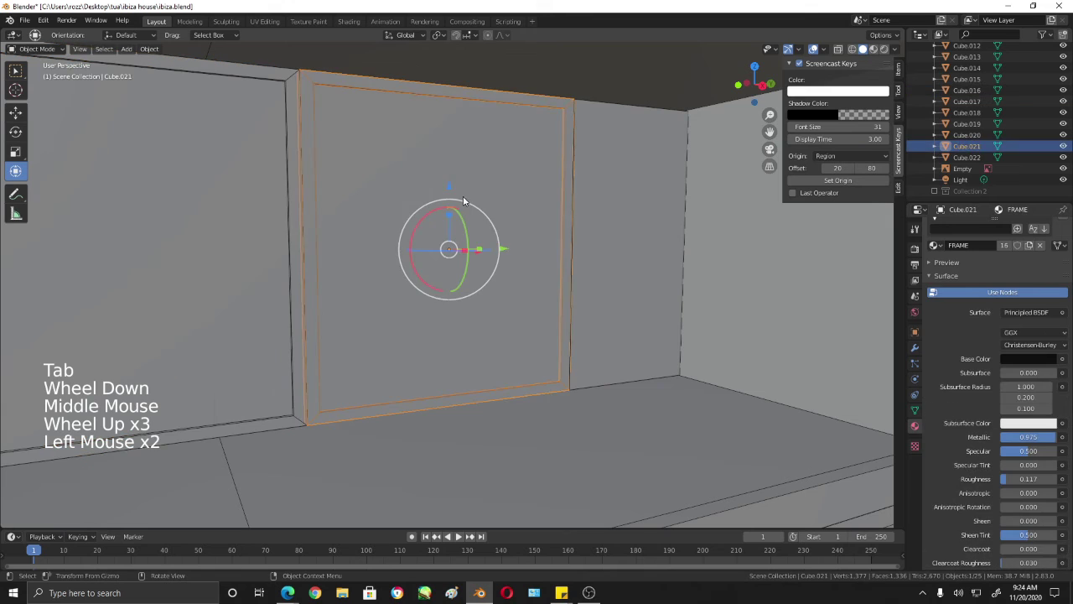
left_click(252, 229)
left_click(617, 232)
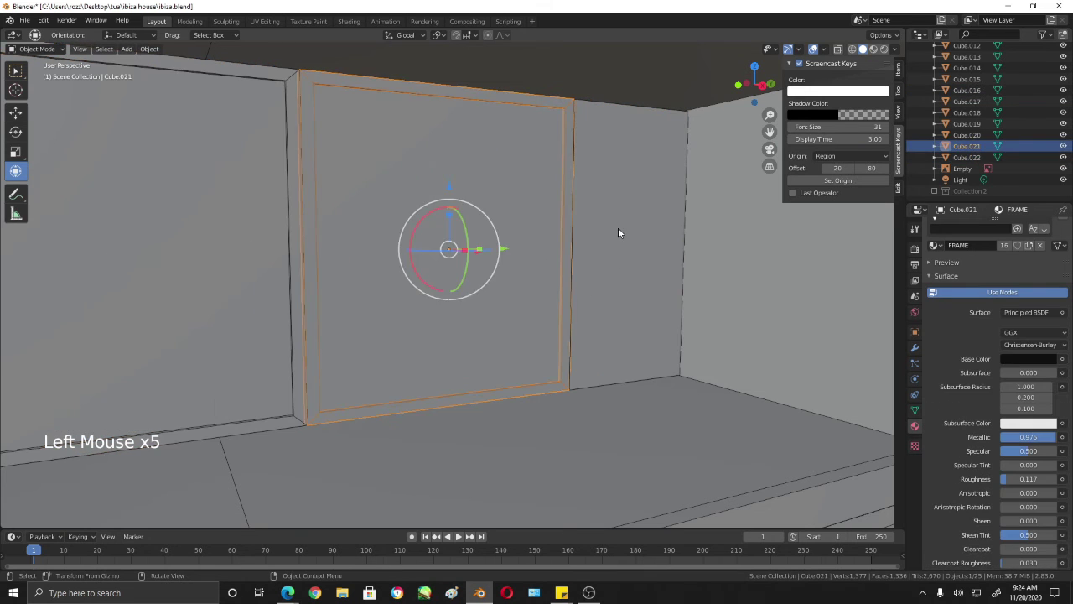
left_click(617, 232)
scroll(503, 251, "down", 2)
middle_click_drag(396, 270, 669, 285)
scroll(611, 264, "down", 3)
scroll(669, 284, "down", 4)
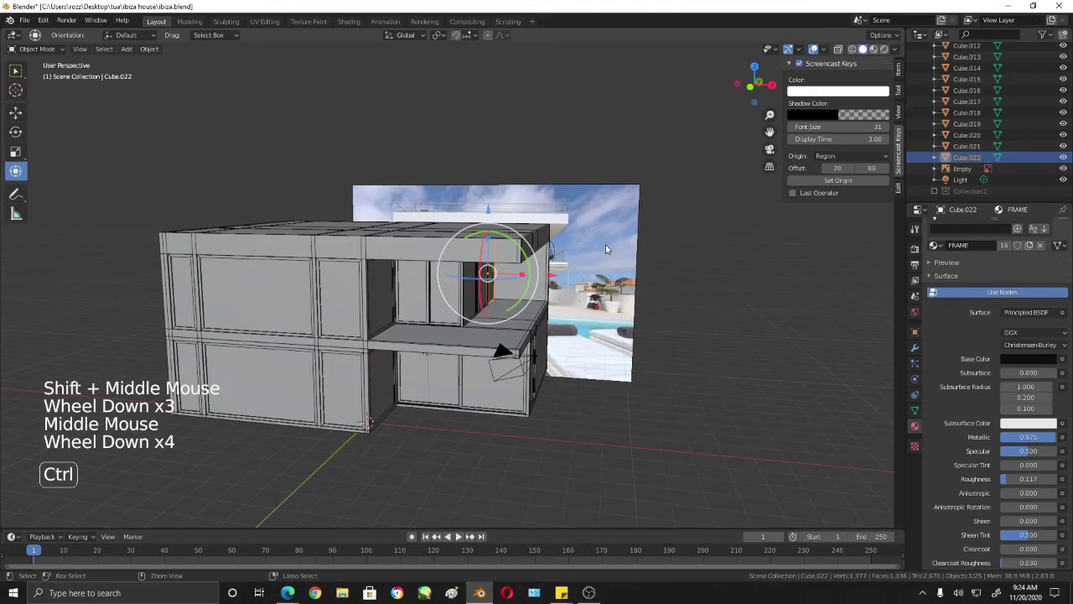
Step: Save the file and switch the viewport to Material Preview shading to check the filler panel's material
key("ctrl+s")
left_click(874, 49)
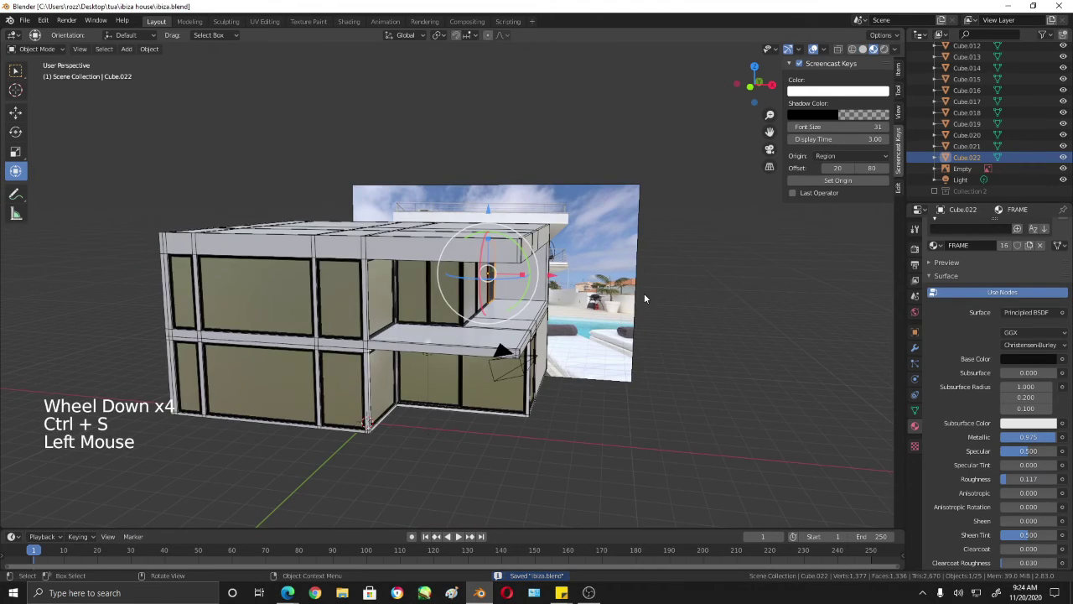
middle_click_drag(645, 297, 653, 268)
scroll(588, 279, "up", 3)
scroll(654, 268, "up", 1)
middle_click_drag(654, 268, 639, 288)
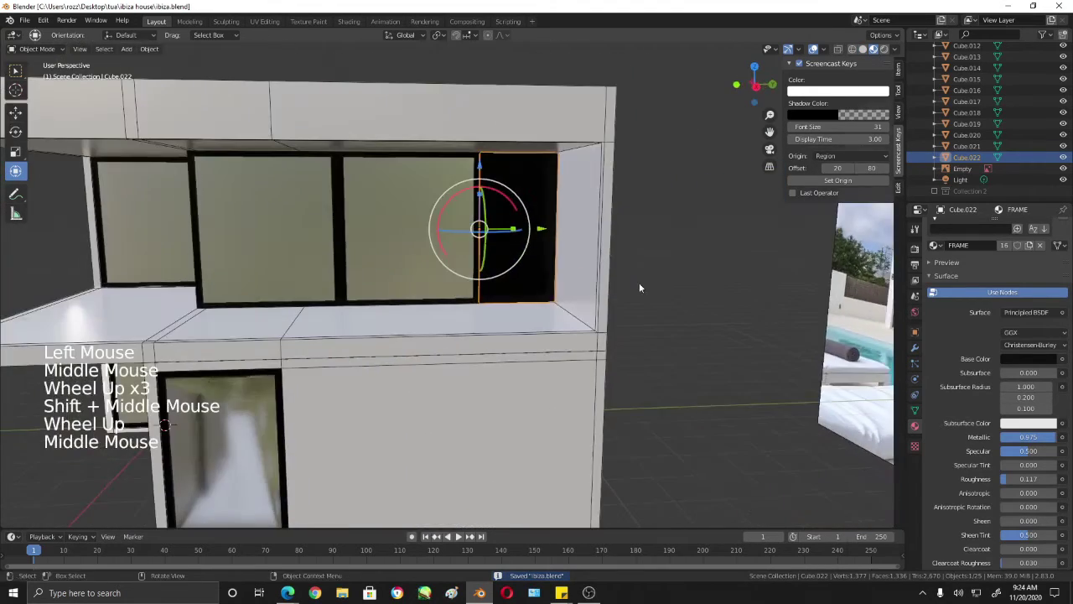
Step: Check the filler panel's linked faces and material slots, and the material used by the adjoining wall
left_click(547, 181)
left_click(547, 181)
key("Tab")
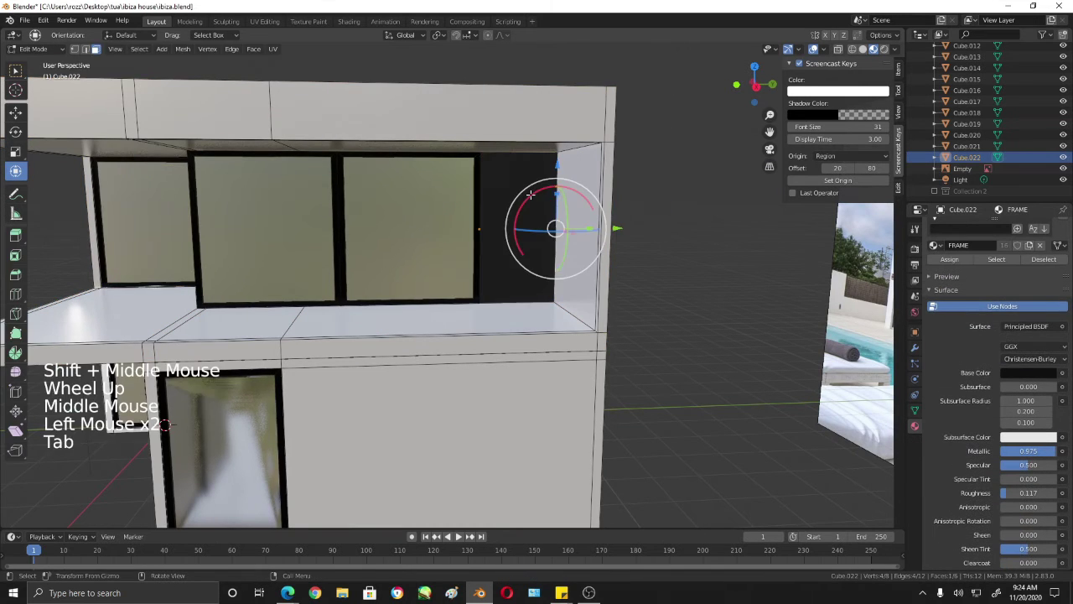
scroll(548, 181, "up", 2)
middle_click_drag(547, 181, 460, 218, "shift")
key("l")
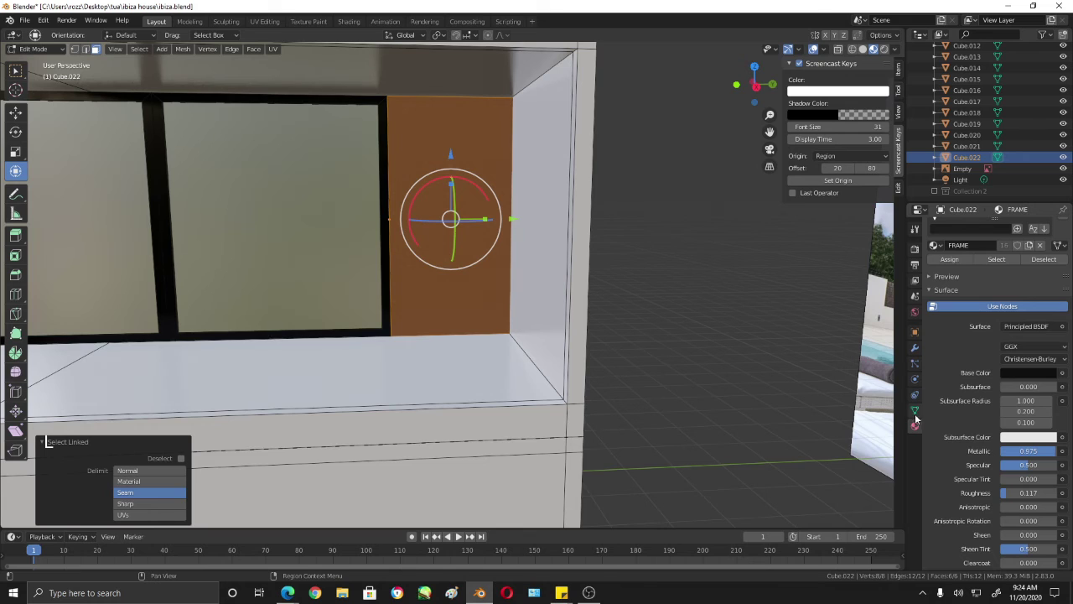
scroll(981, 310, "up", 5)
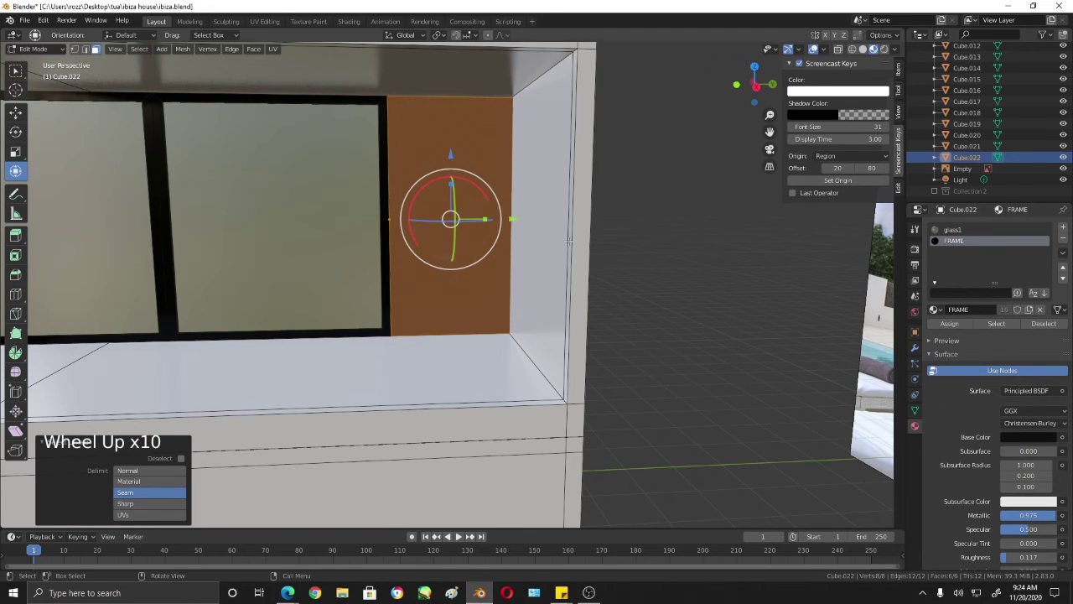
key("Tab")
left_click(507, 380)
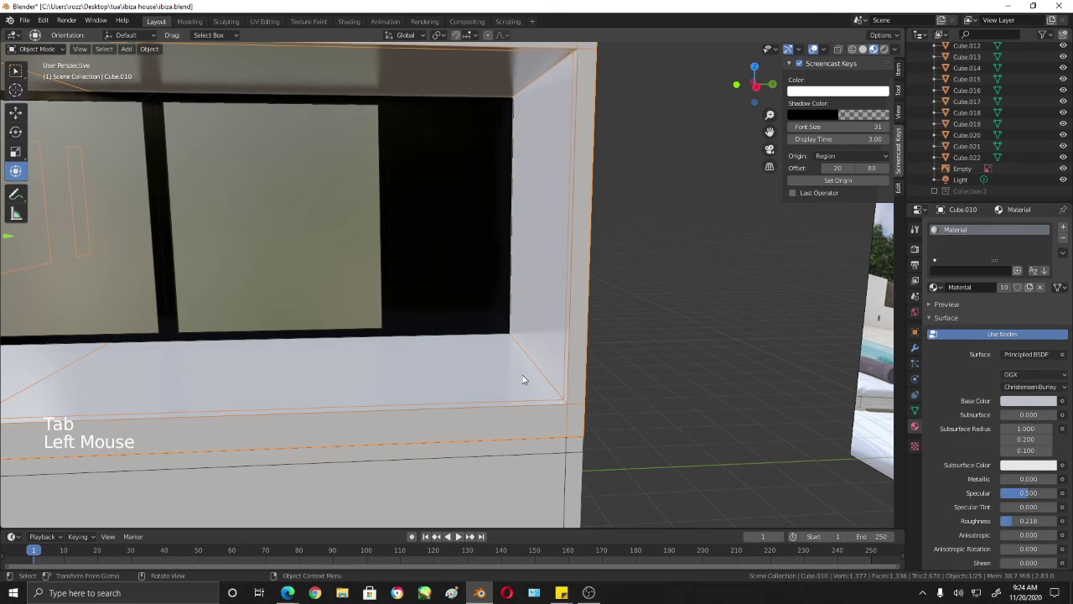
Step: Remove the FRAME and glass1 materials from the filler panel and assign it the wall's material named Material
left_click(473, 264)
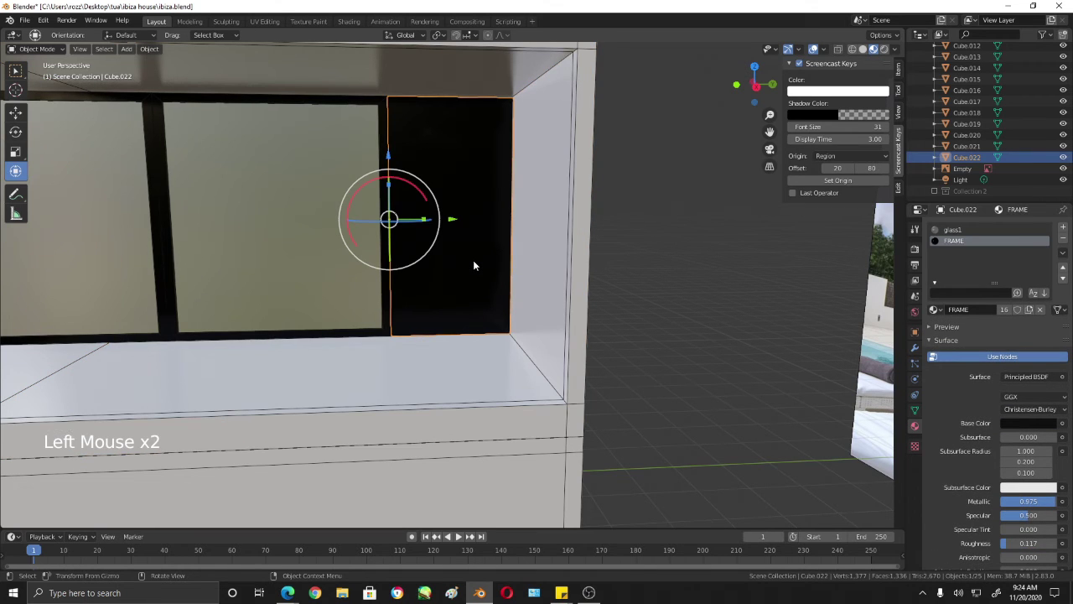
left_click(1063, 240)
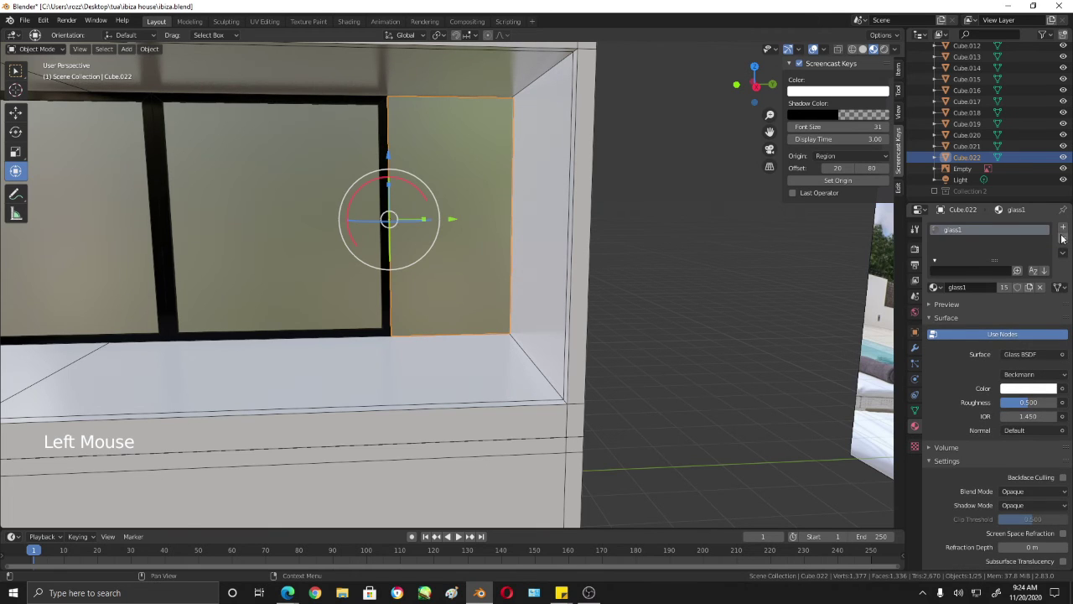
left_click(1063, 241)
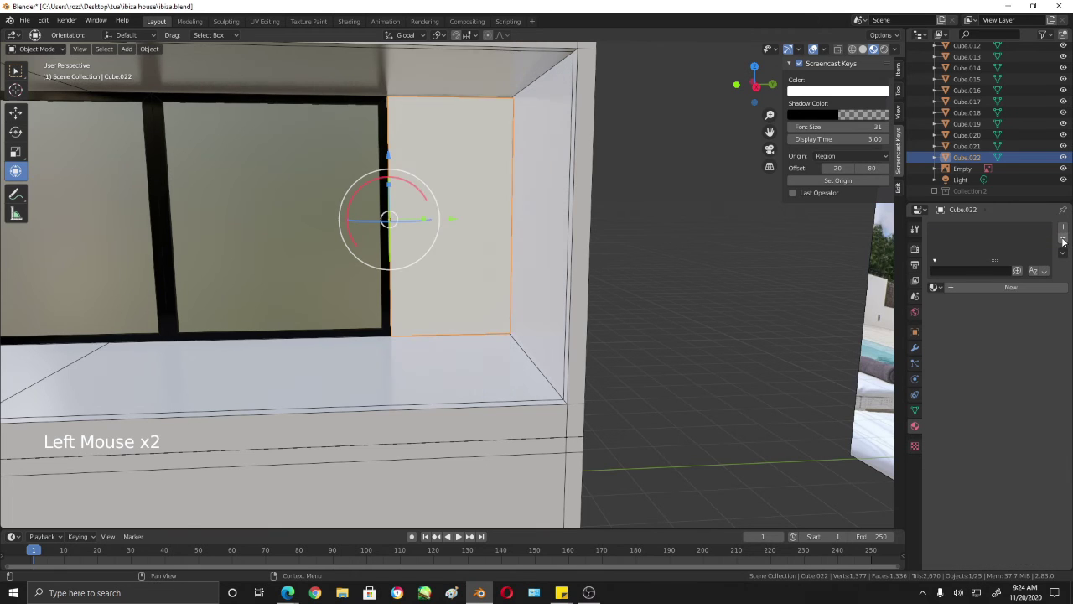
left_click(933, 288)
left_click(839, 335)
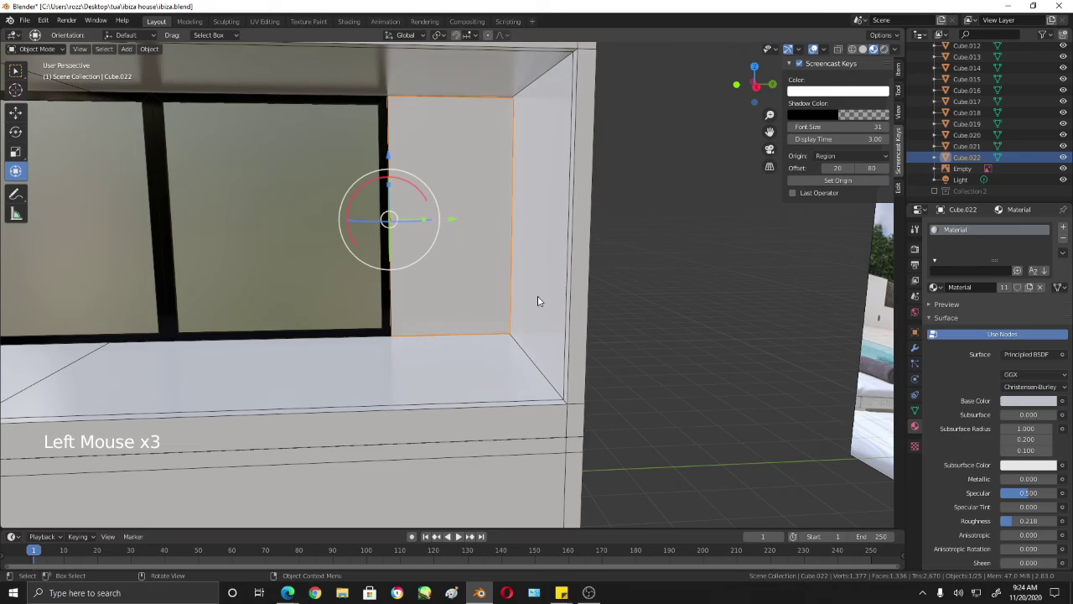
Step: Compare the filler panel and the terrace side of the house with the reference photo
scroll(539, 301, "down", 2)
middle_click_drag(539, 301, 614, 293)
key("Tab")
key("Tab")
scroll(583, 299, "down", 3)
left_click(613, 293)
middle_click_drag(553, 423, 560, 376)
scroll(630, 402, "up", 2)
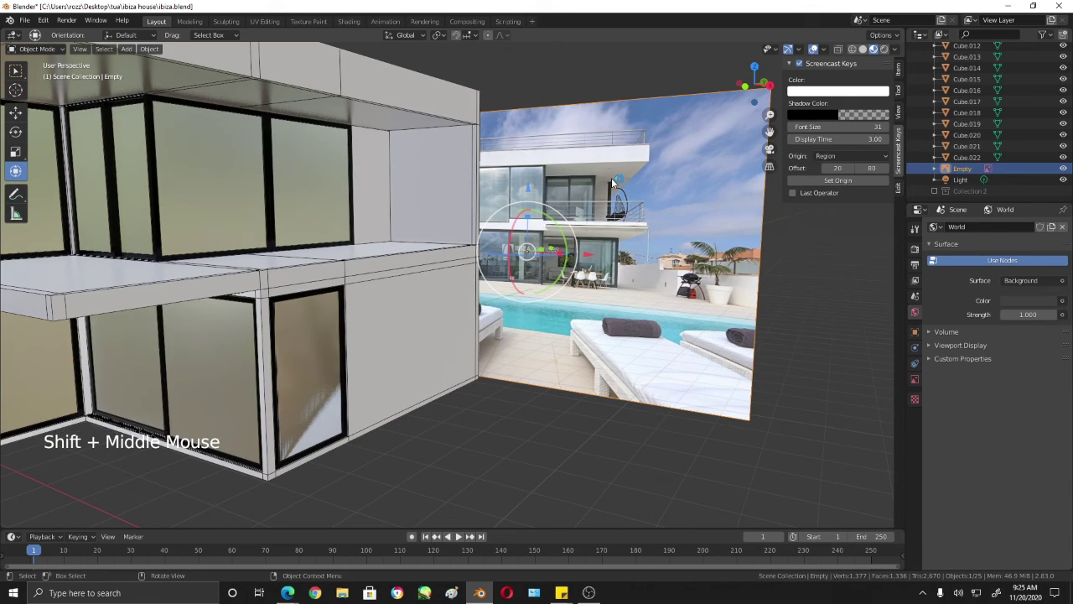
middle_click_drag(661, 262, 336, 324)
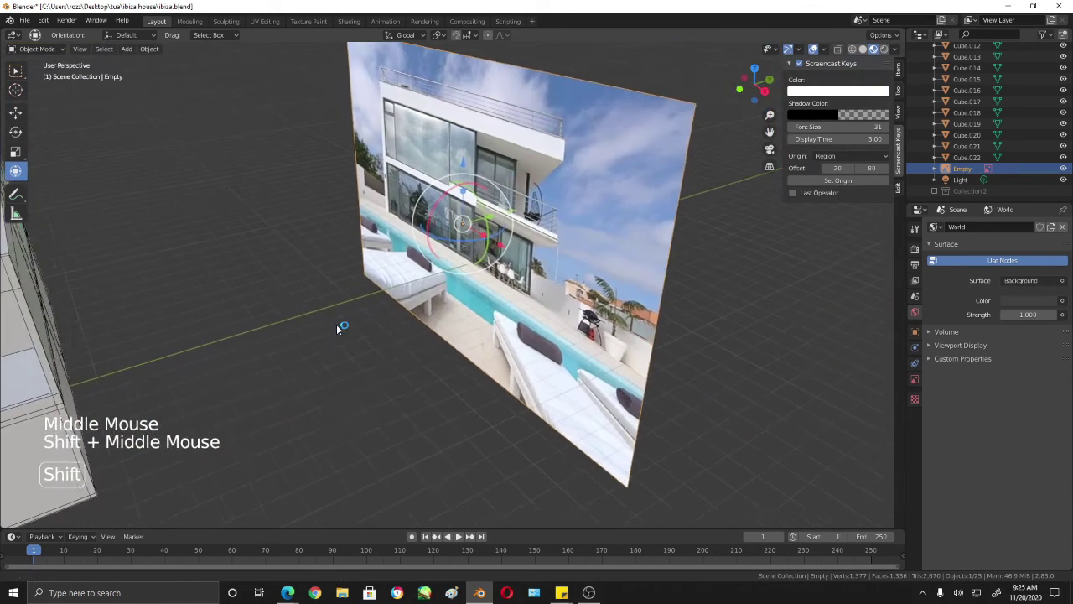
middle_click_drag(490, 228, 412, 288)
scroll(456, 268, "down", 2)
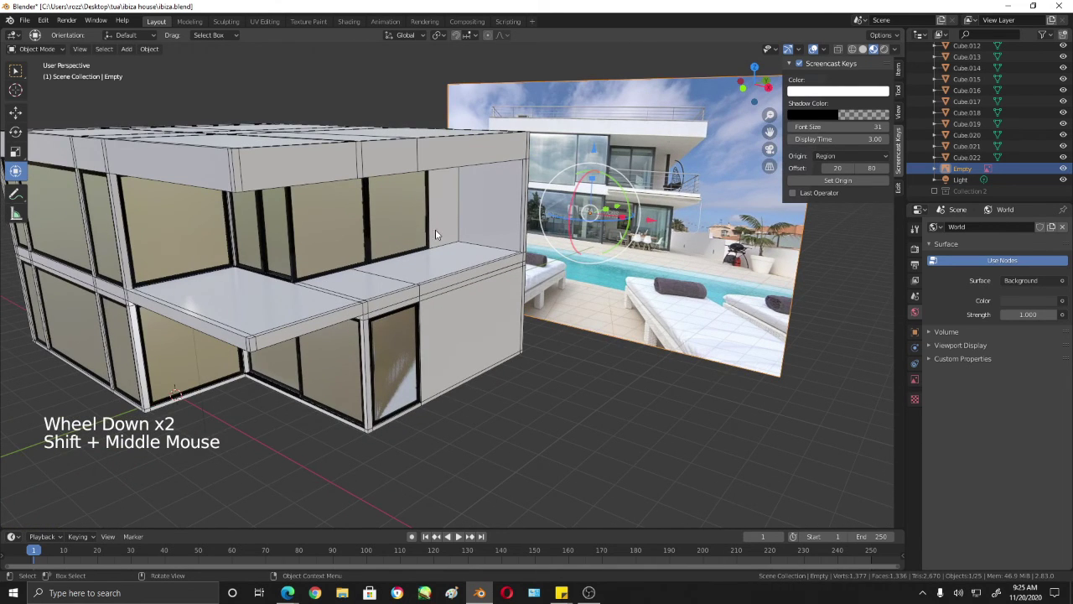
Step: Add a ground plane at the base of the house and scale it up about 19.9 times
scroll(488, 391, "down", 3)
middle_click_drag(489, 391, 479, 295, "shift")
scroll(464, 355, "up", 4)
middle_click_drag(480, 295, 470, 352)
mouse_move(470, 352)
middle_mouse_down()
mouse_move(490, 376)
mouse_move(464, 350)
middle_mouse_up()
key("shift+a")
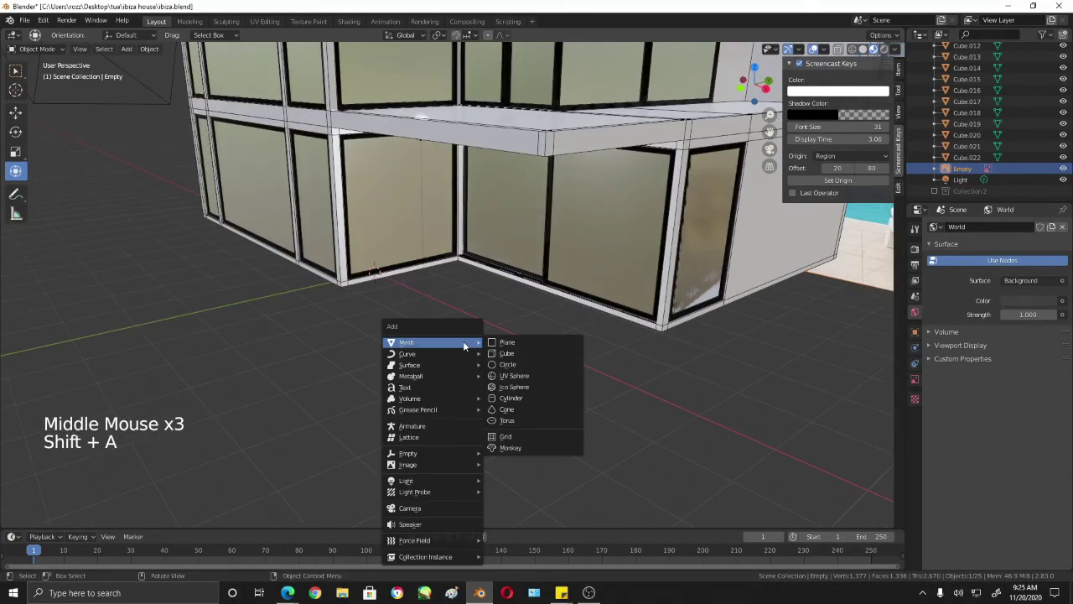
left_click(506, 342)
scroll(499, 314, "down", 4)
key("s")
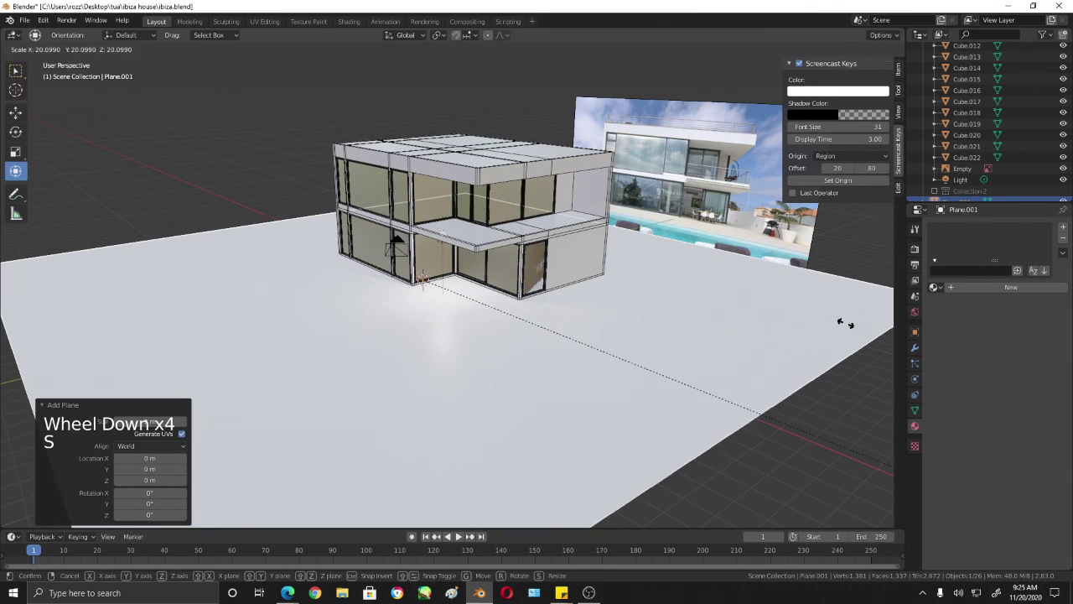
left_click(833, 325)
Step: Move the ground plane about 4.74 m along Y under the house and save the file
middle_click_drag(535, 320, 463, 280)
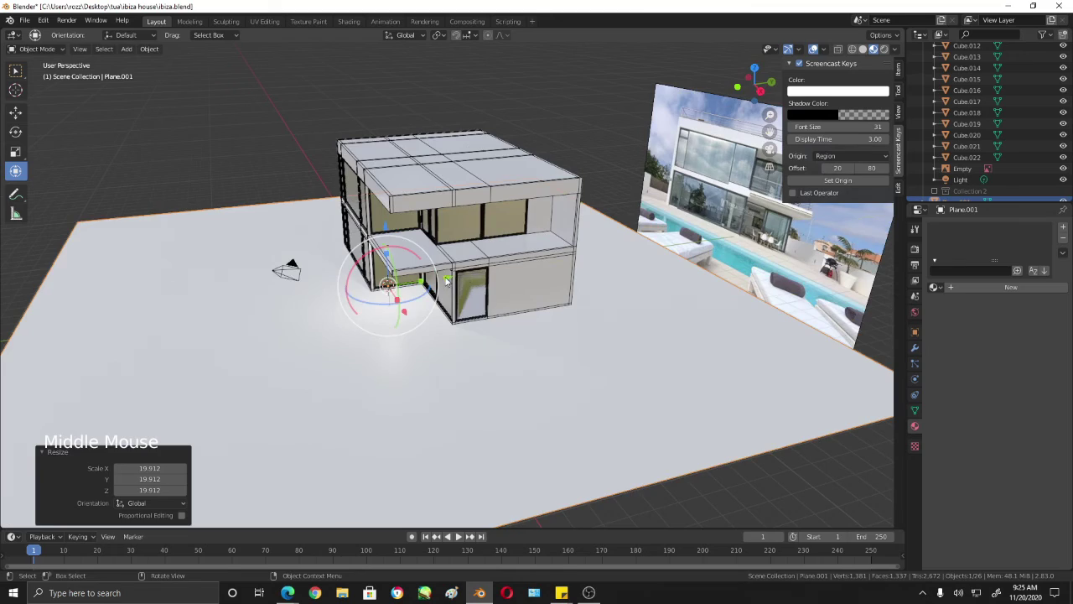
left_click_drag(446, 281, 520, 275)
middle_click_drag(520, 275, 560, 344)
scroll(589, 357, "down", 1)
scroll(590, 357, "up", 6)
scroll(587, 343, "down", 4)
key("ctrl+s")
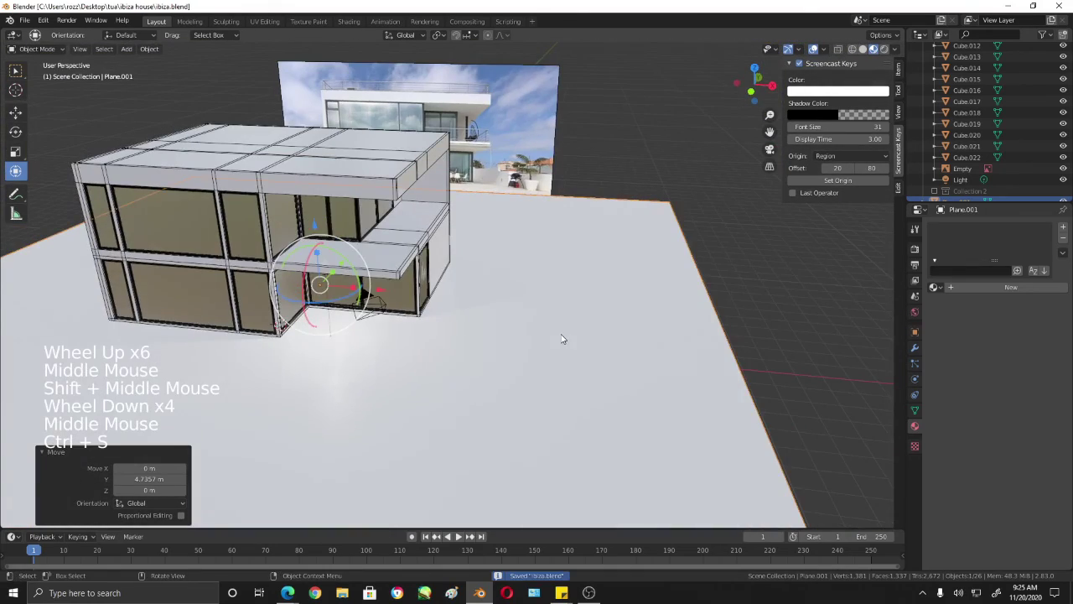
middle_click_drag(562, 339, 637, 412, "shift")
scroll(525, 352, "up", 2)
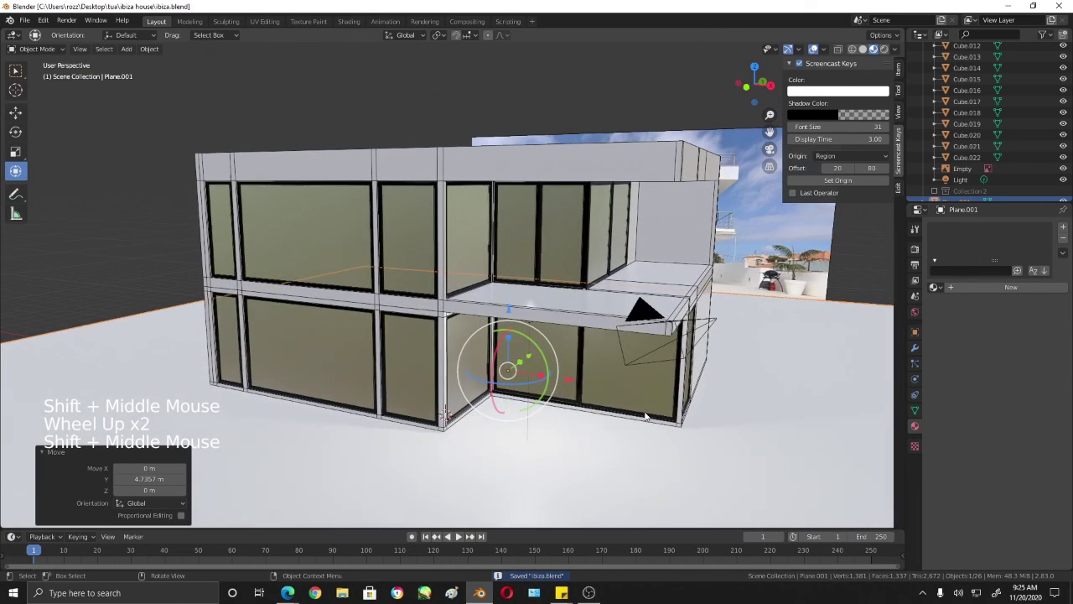